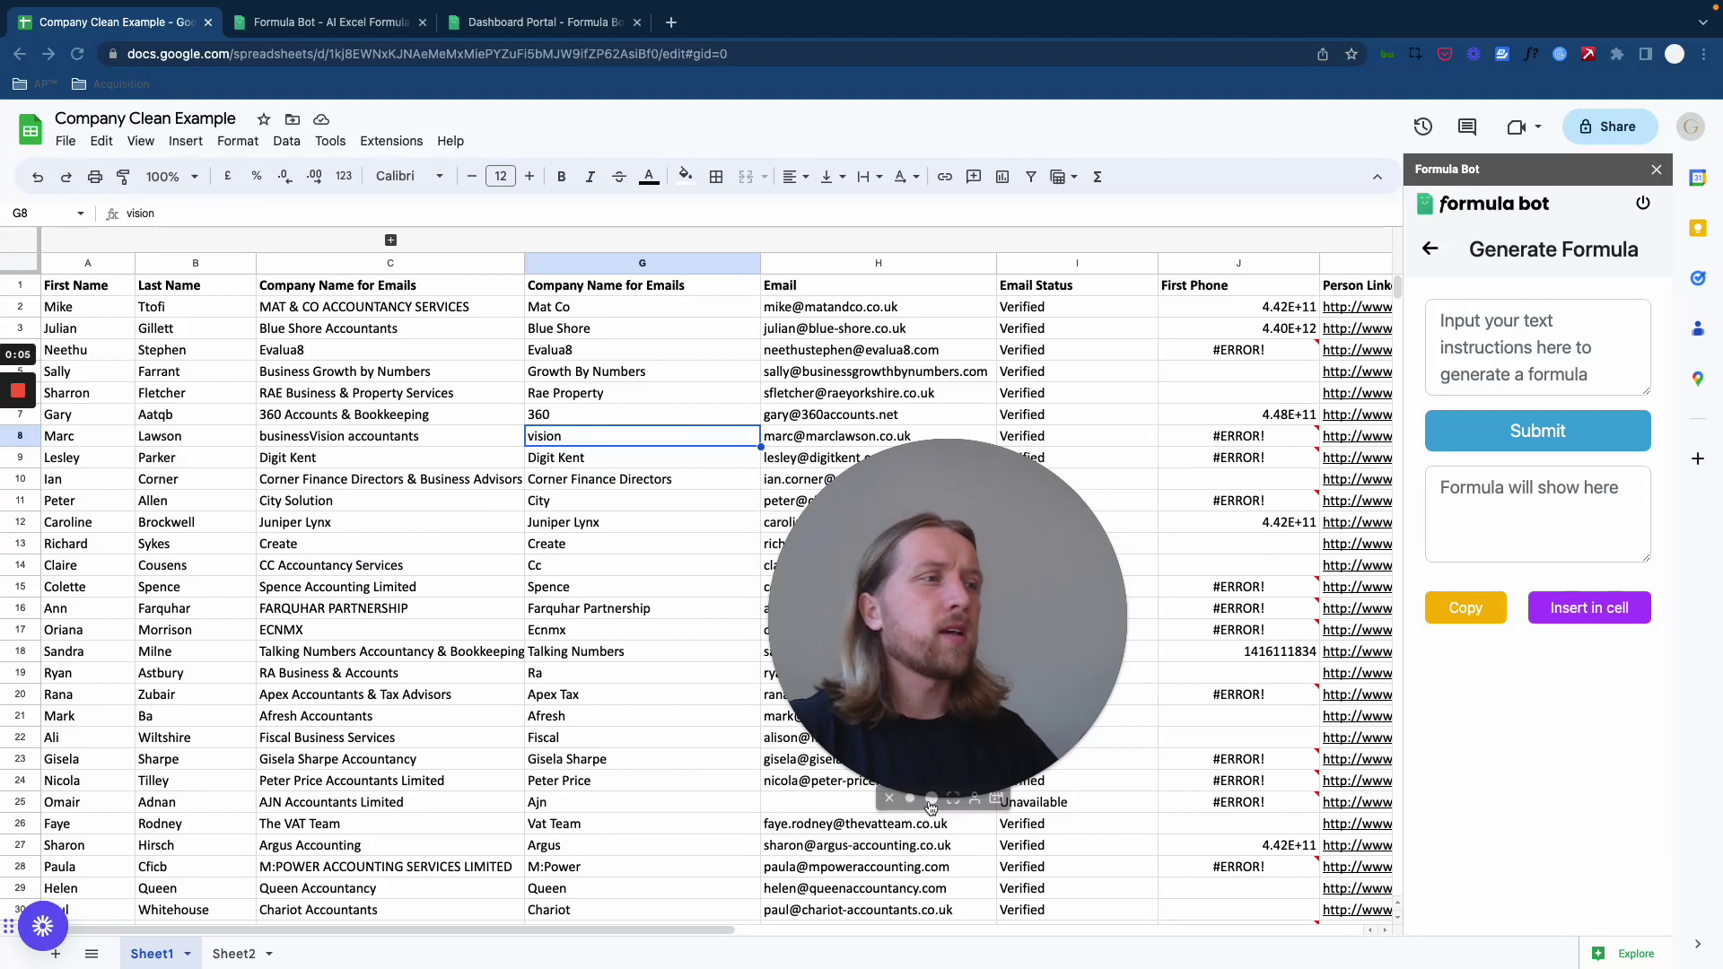
Step: Review the first original company names in column C, such as 360 Accounts & Bookkeeping
click(910, 798)
drag(885, 729, 200, 797)
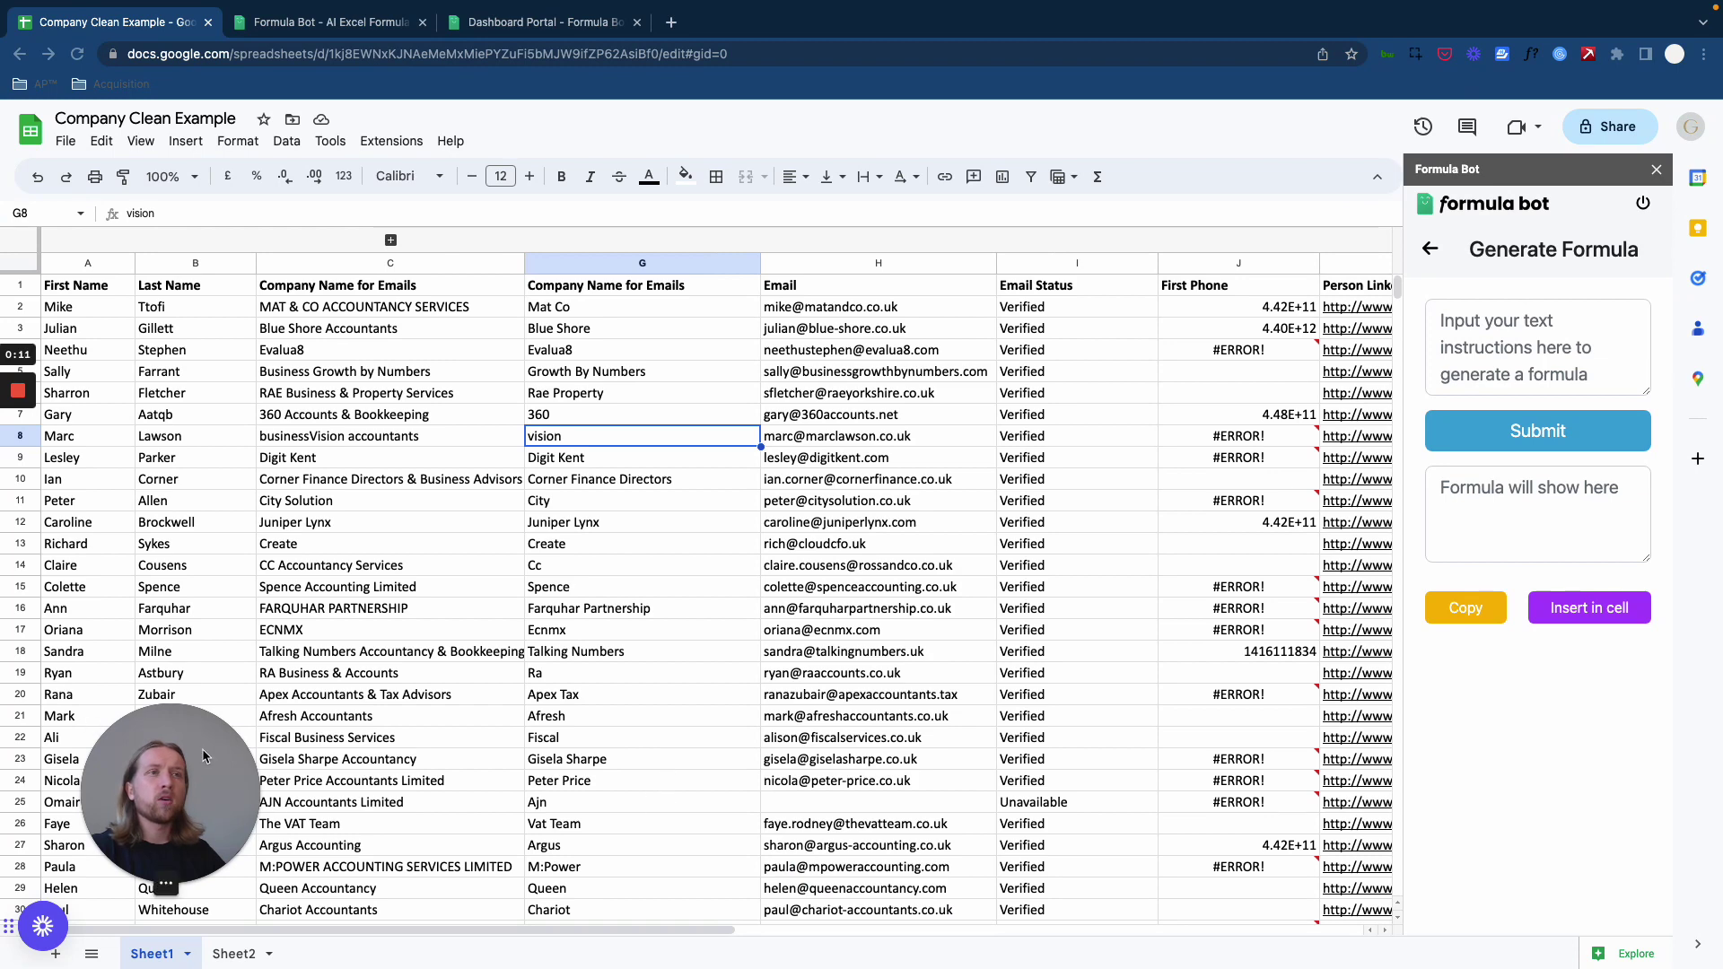
drag(202, 755, 222, 812)
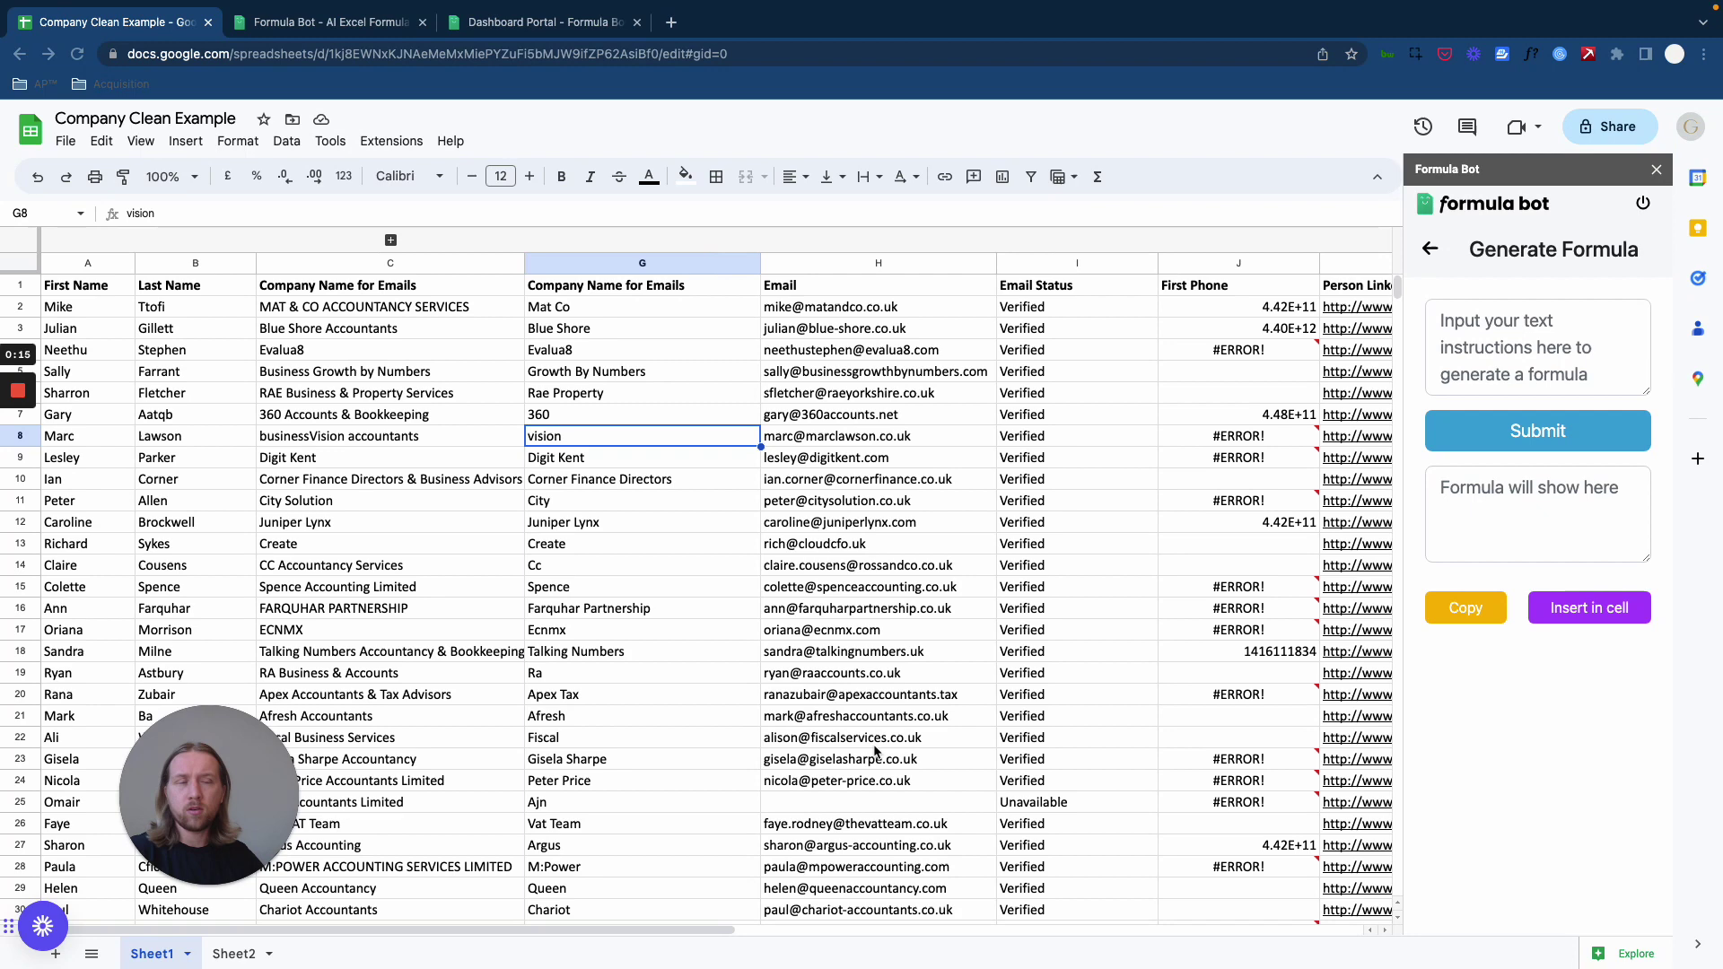
click(344, 414)
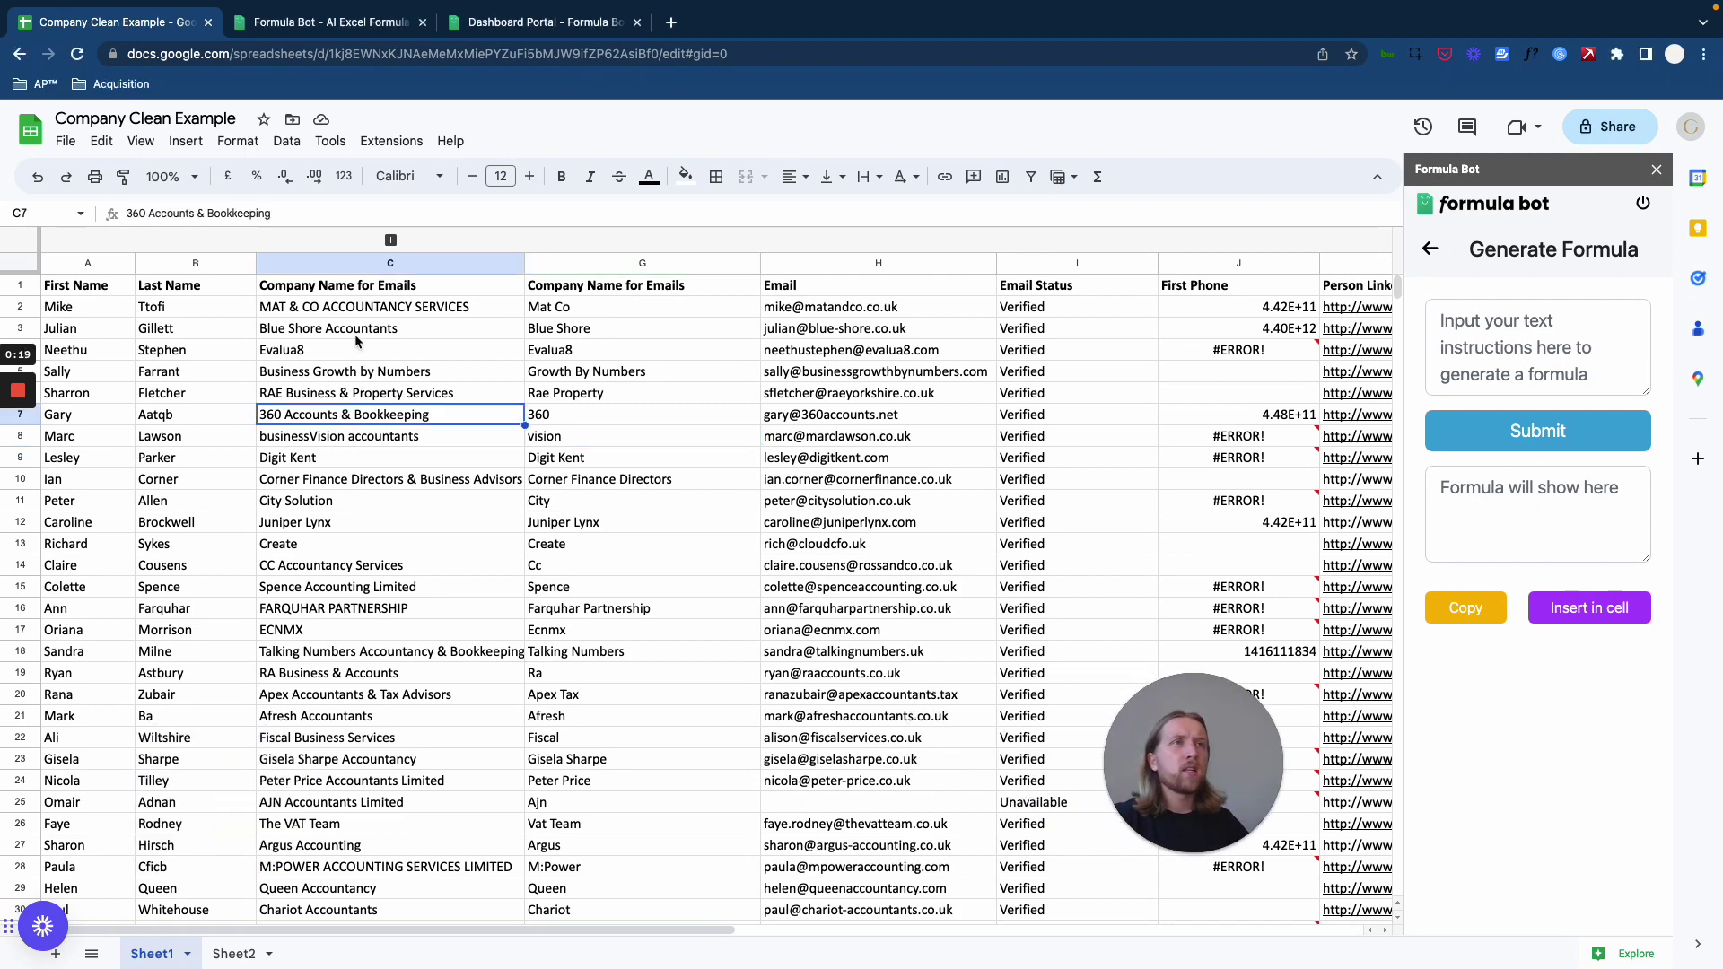
drag(356, 317, 345, 440)
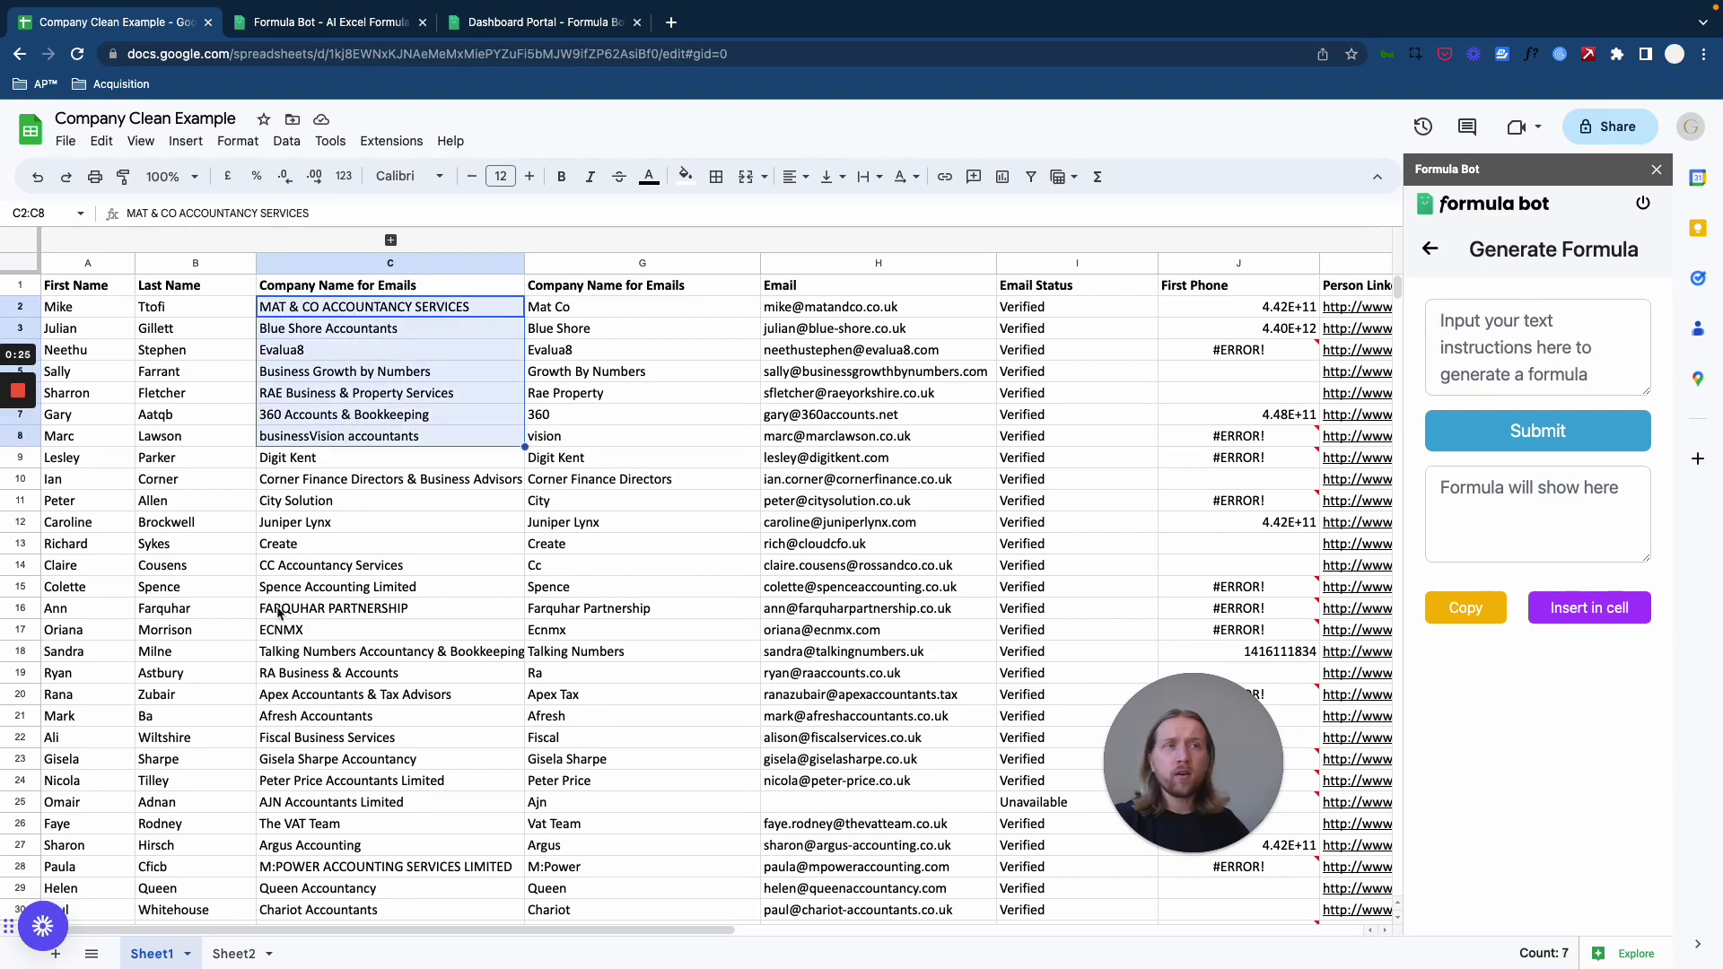
click(359, 610)
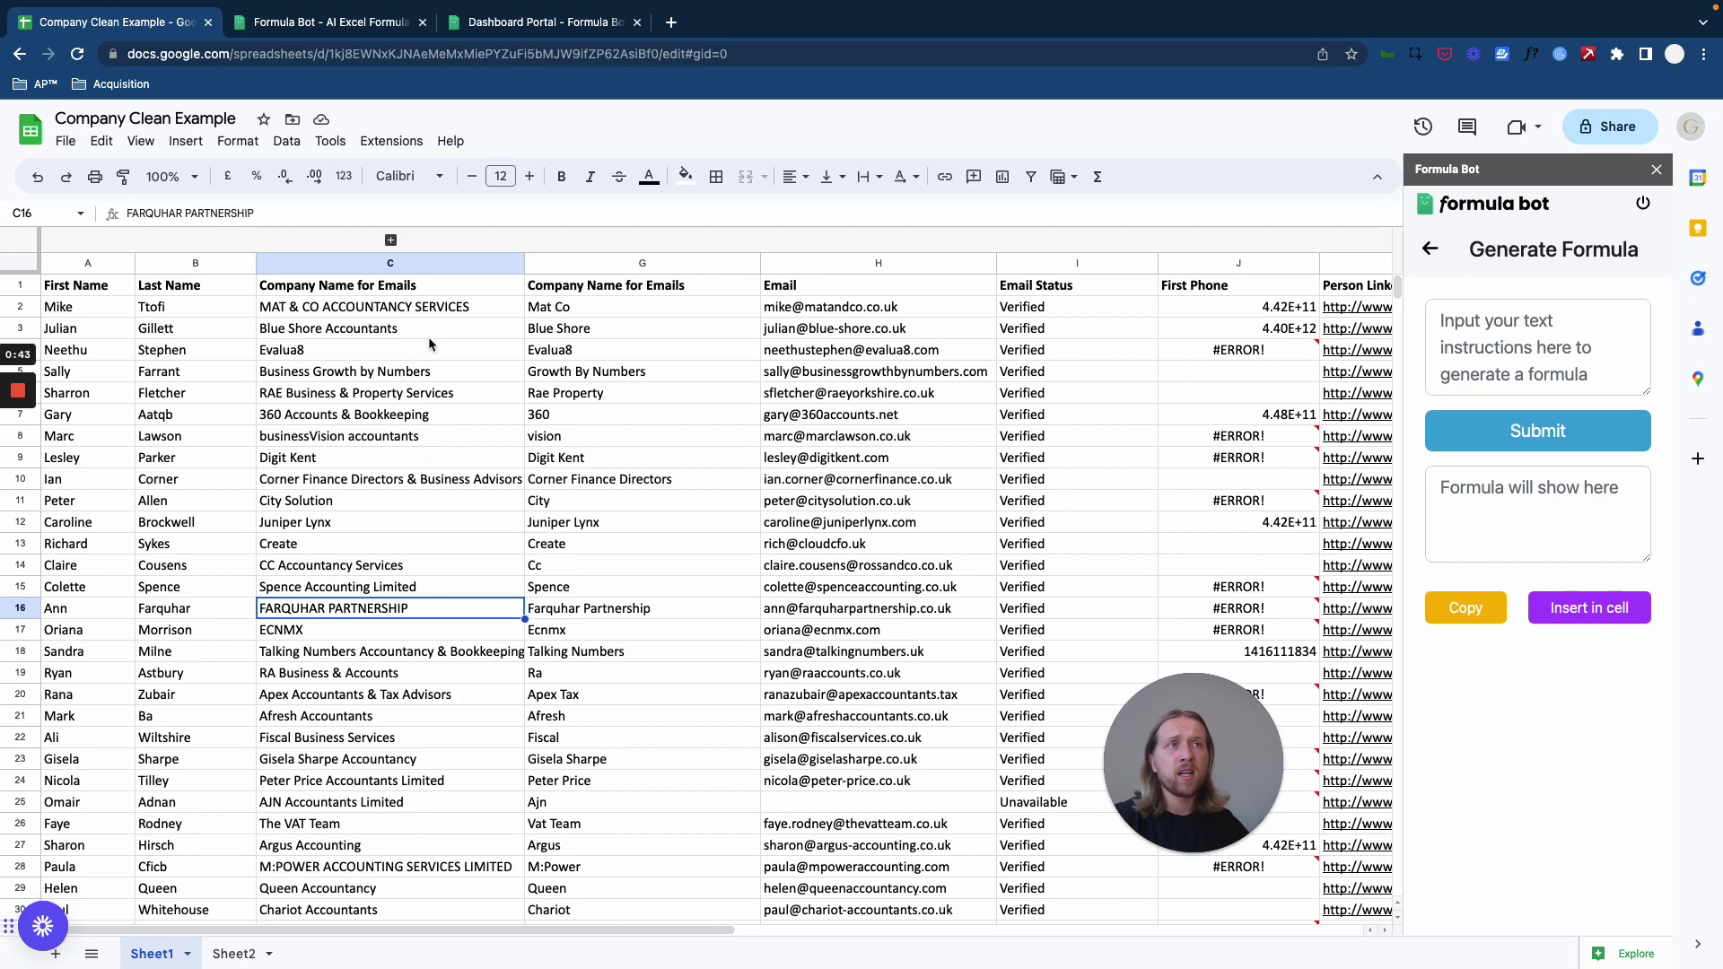
Step: Check names like MAT & CO, City Solution, FARQUHAR PARTNERSHIP, Talking Numbers and Blue Shore
click(402, 313)
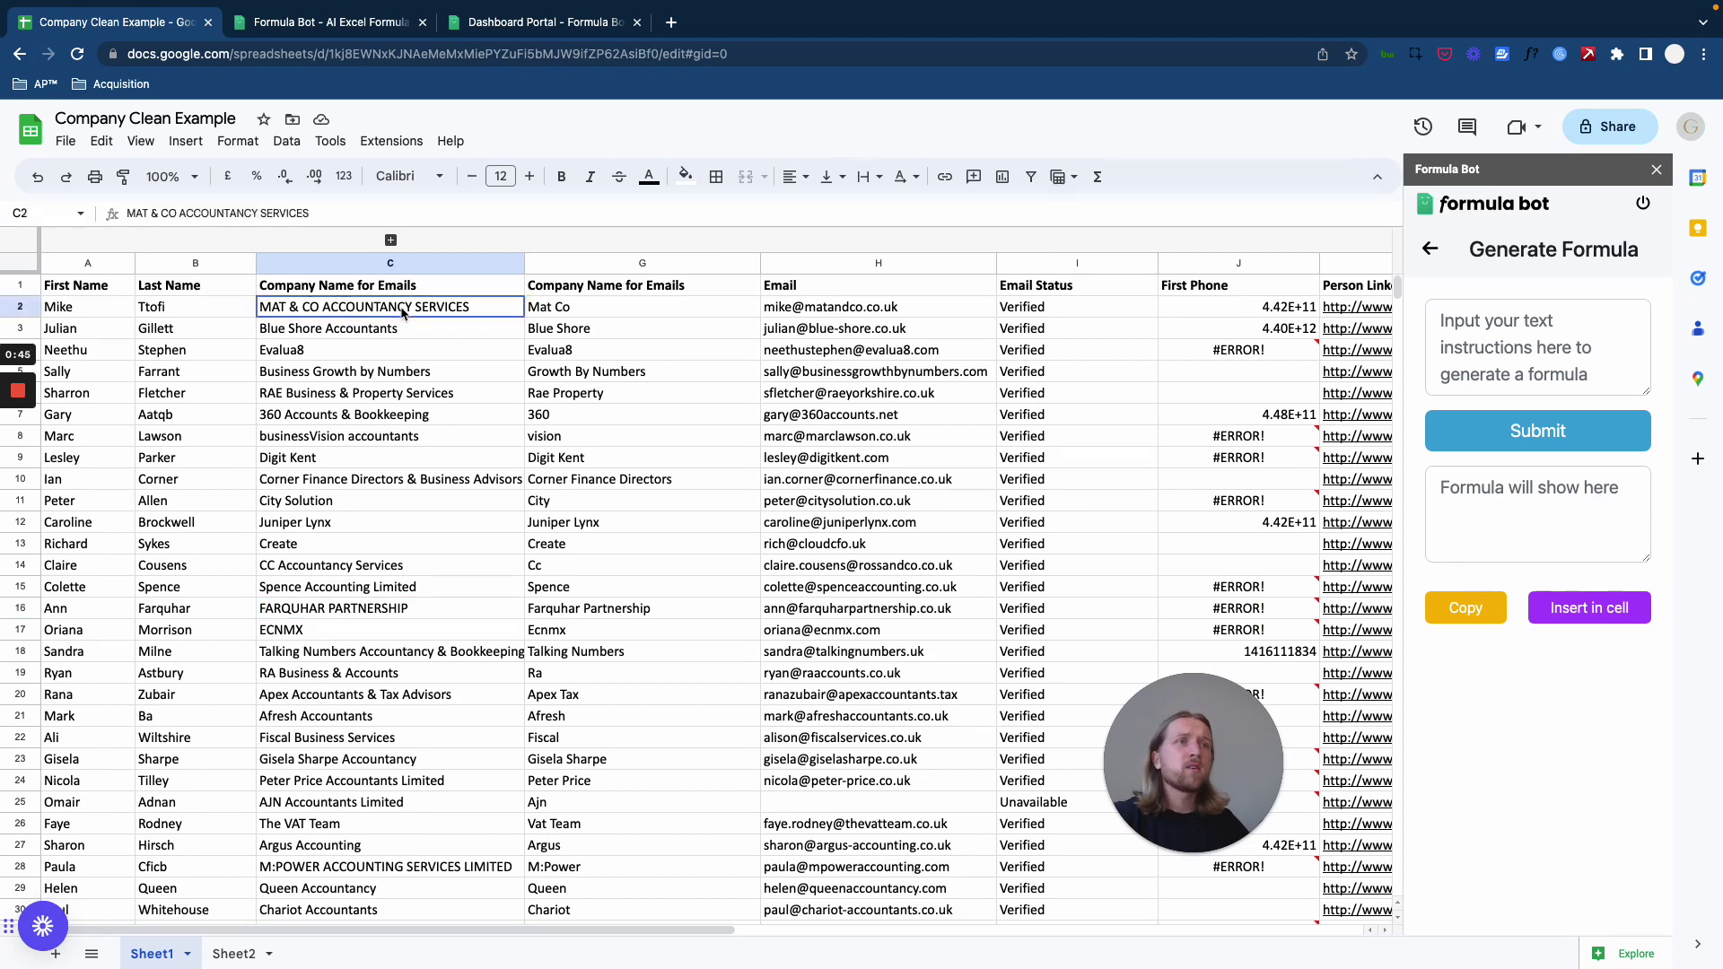
click(365, 501)
click(348, 611)
click(360, 695)
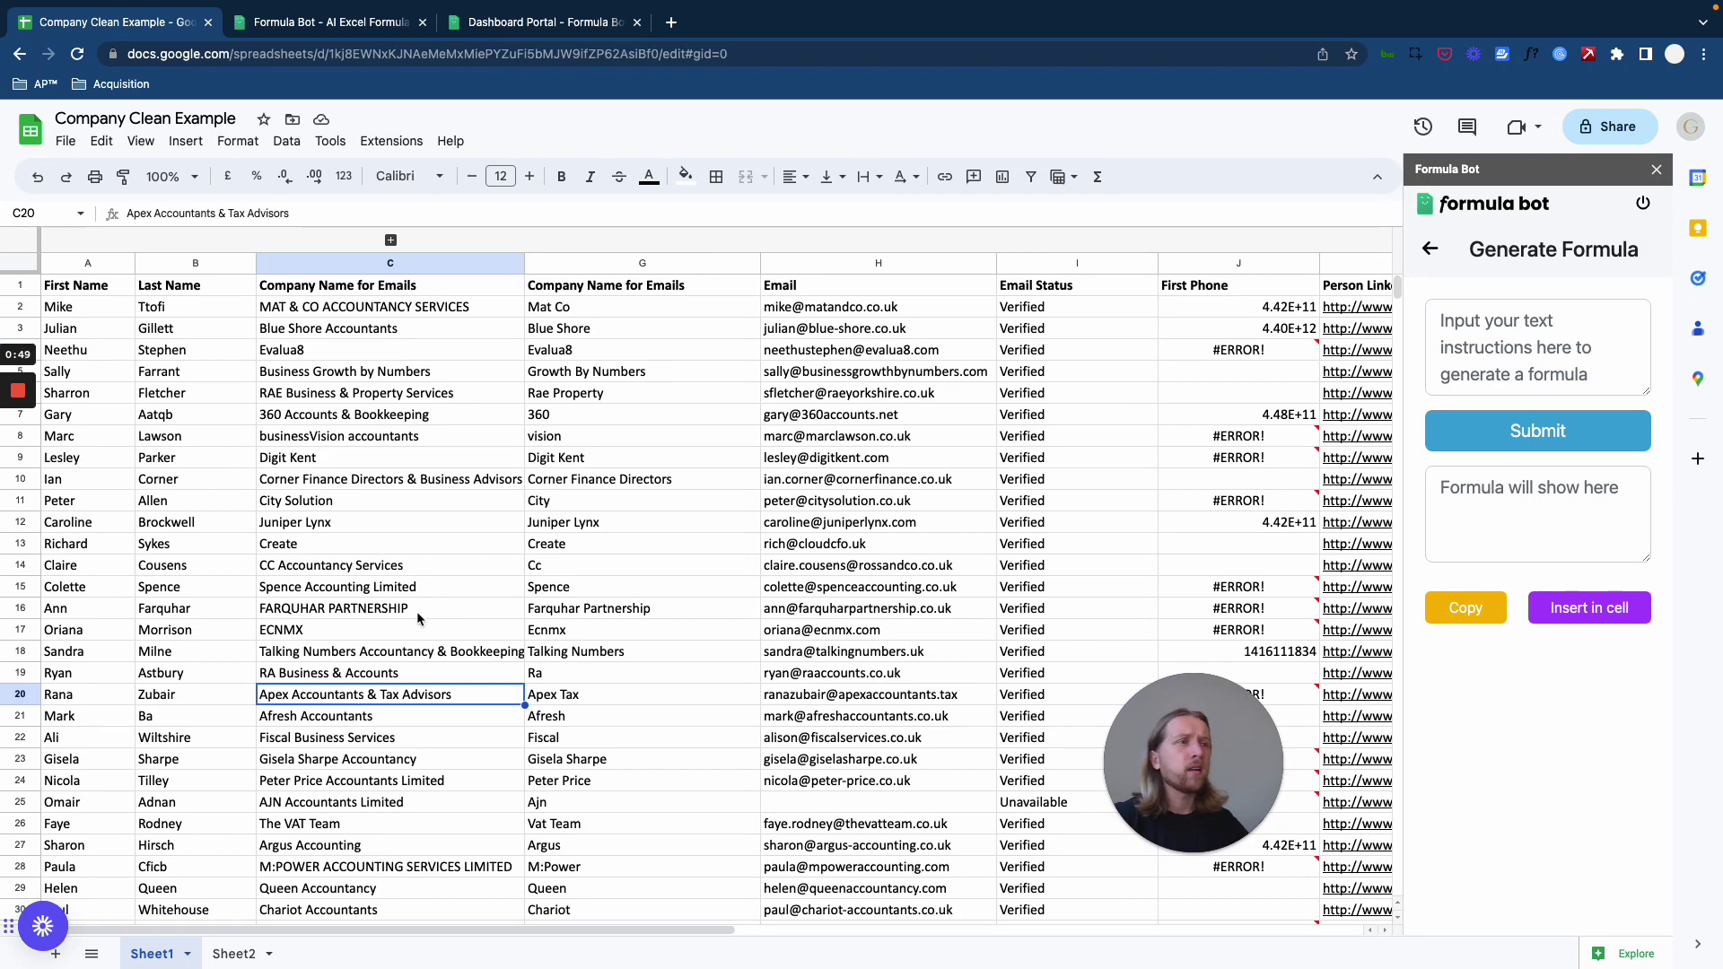
click(418, 653)
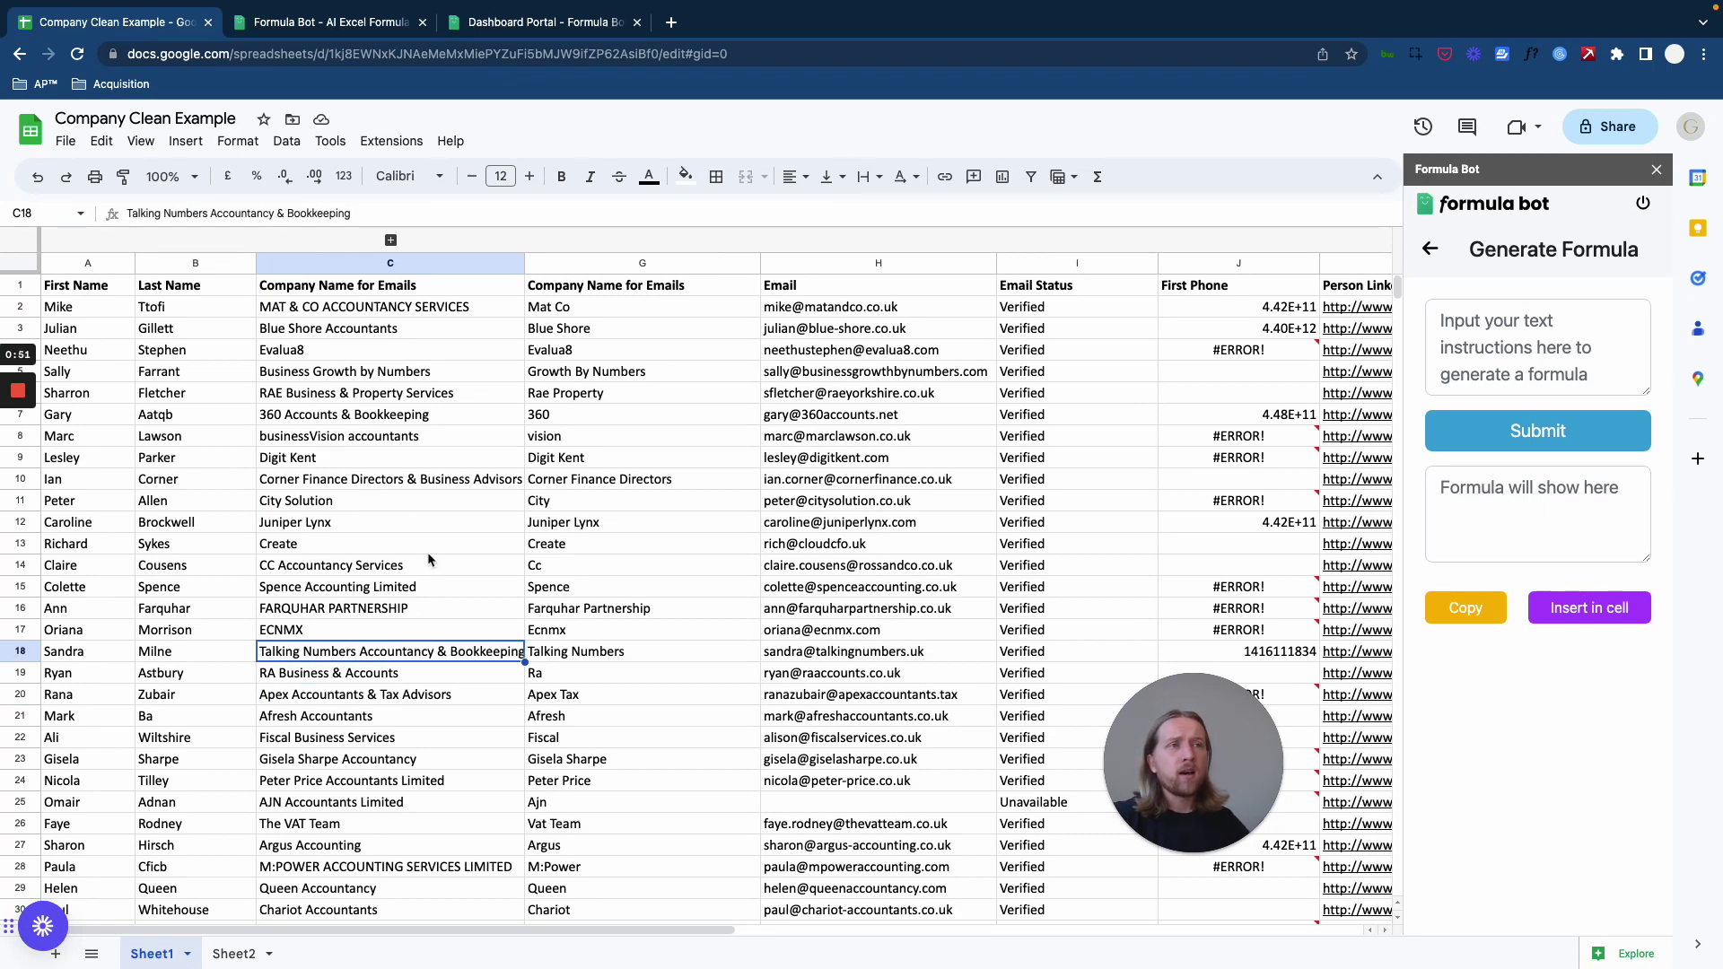
click(341, 482)
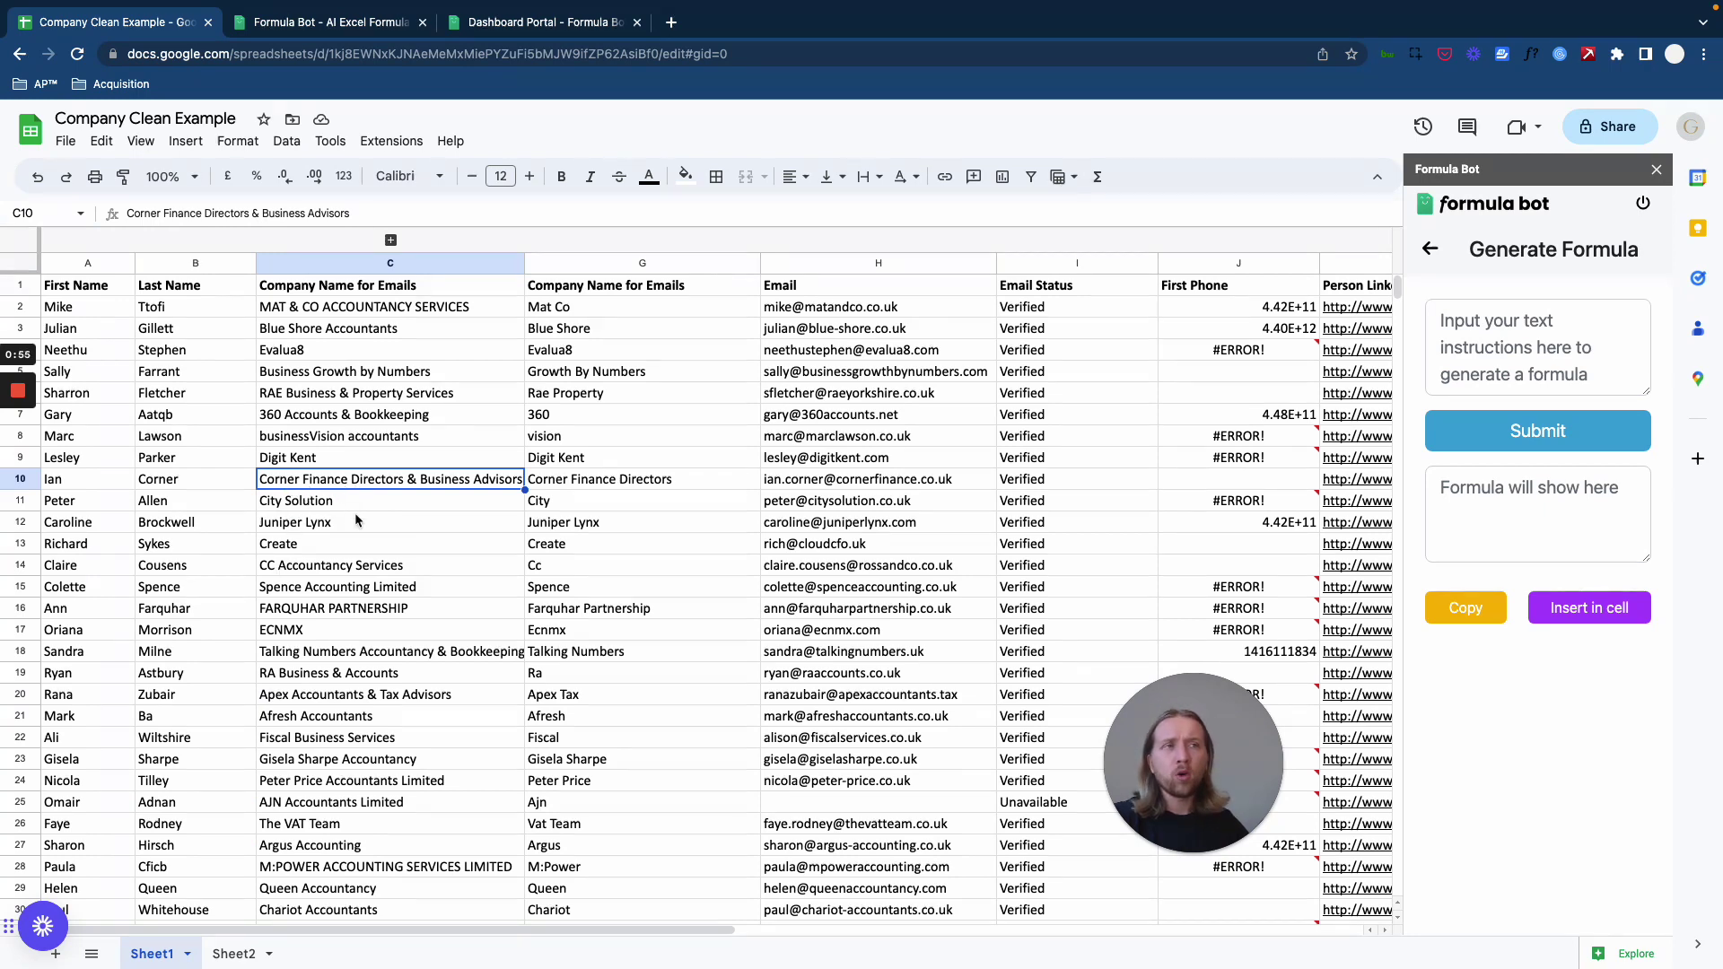
click(421, 652)
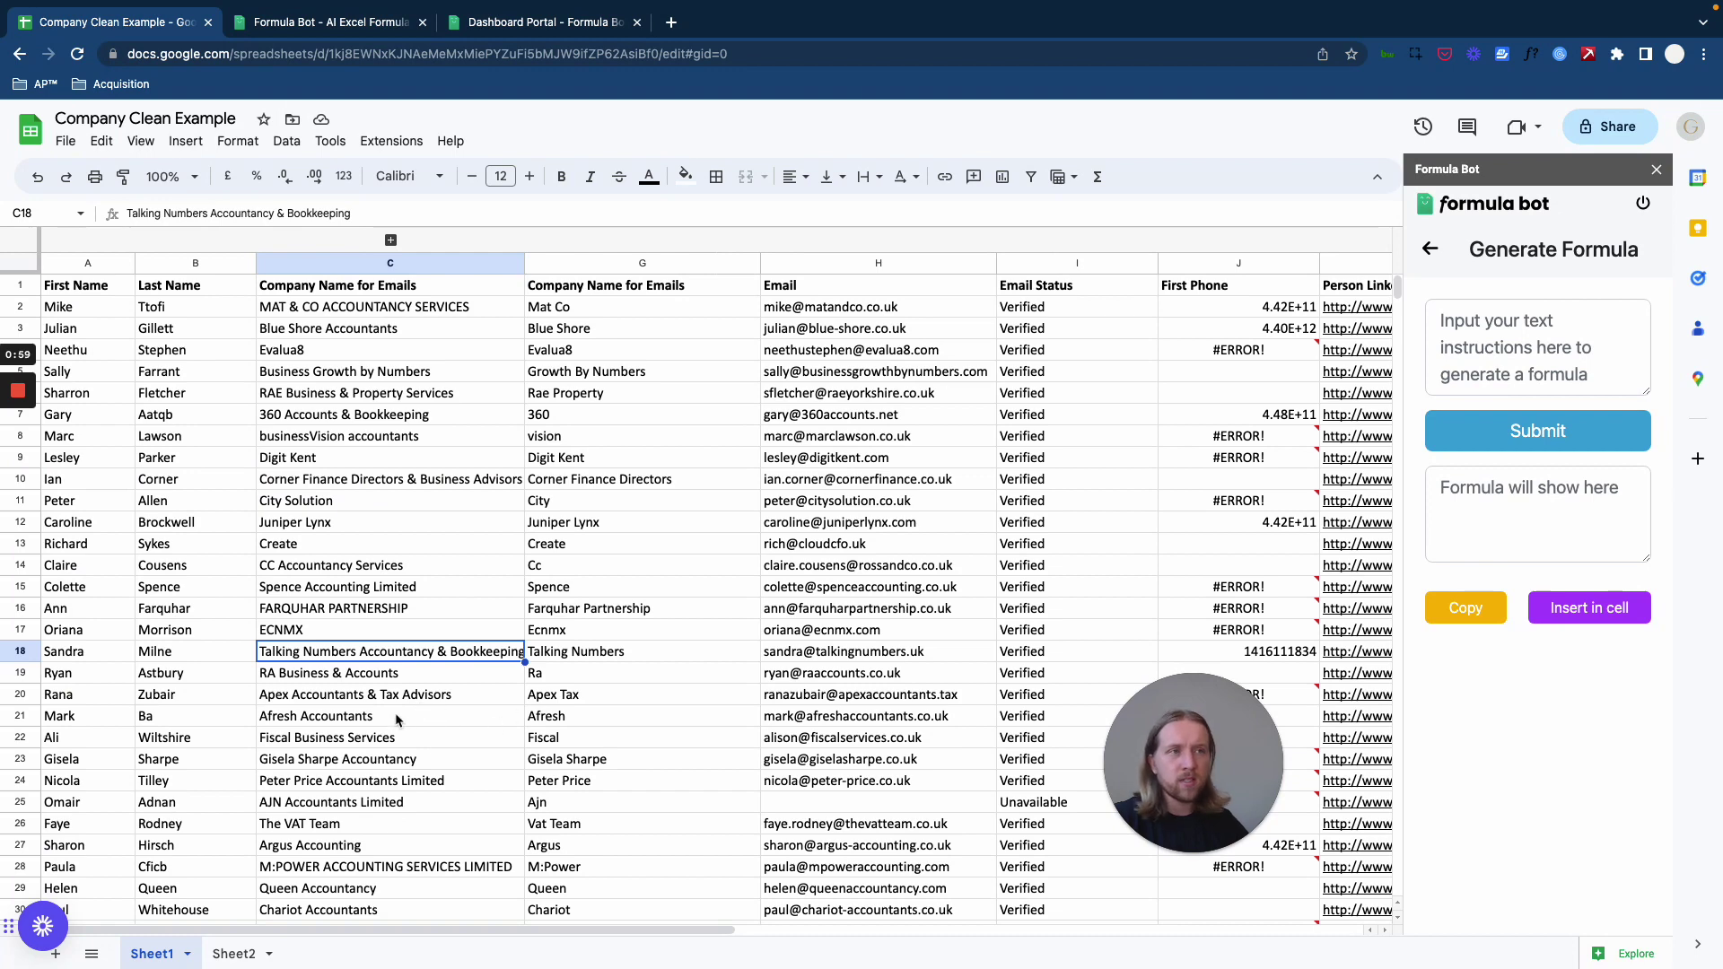
click(323, 328)
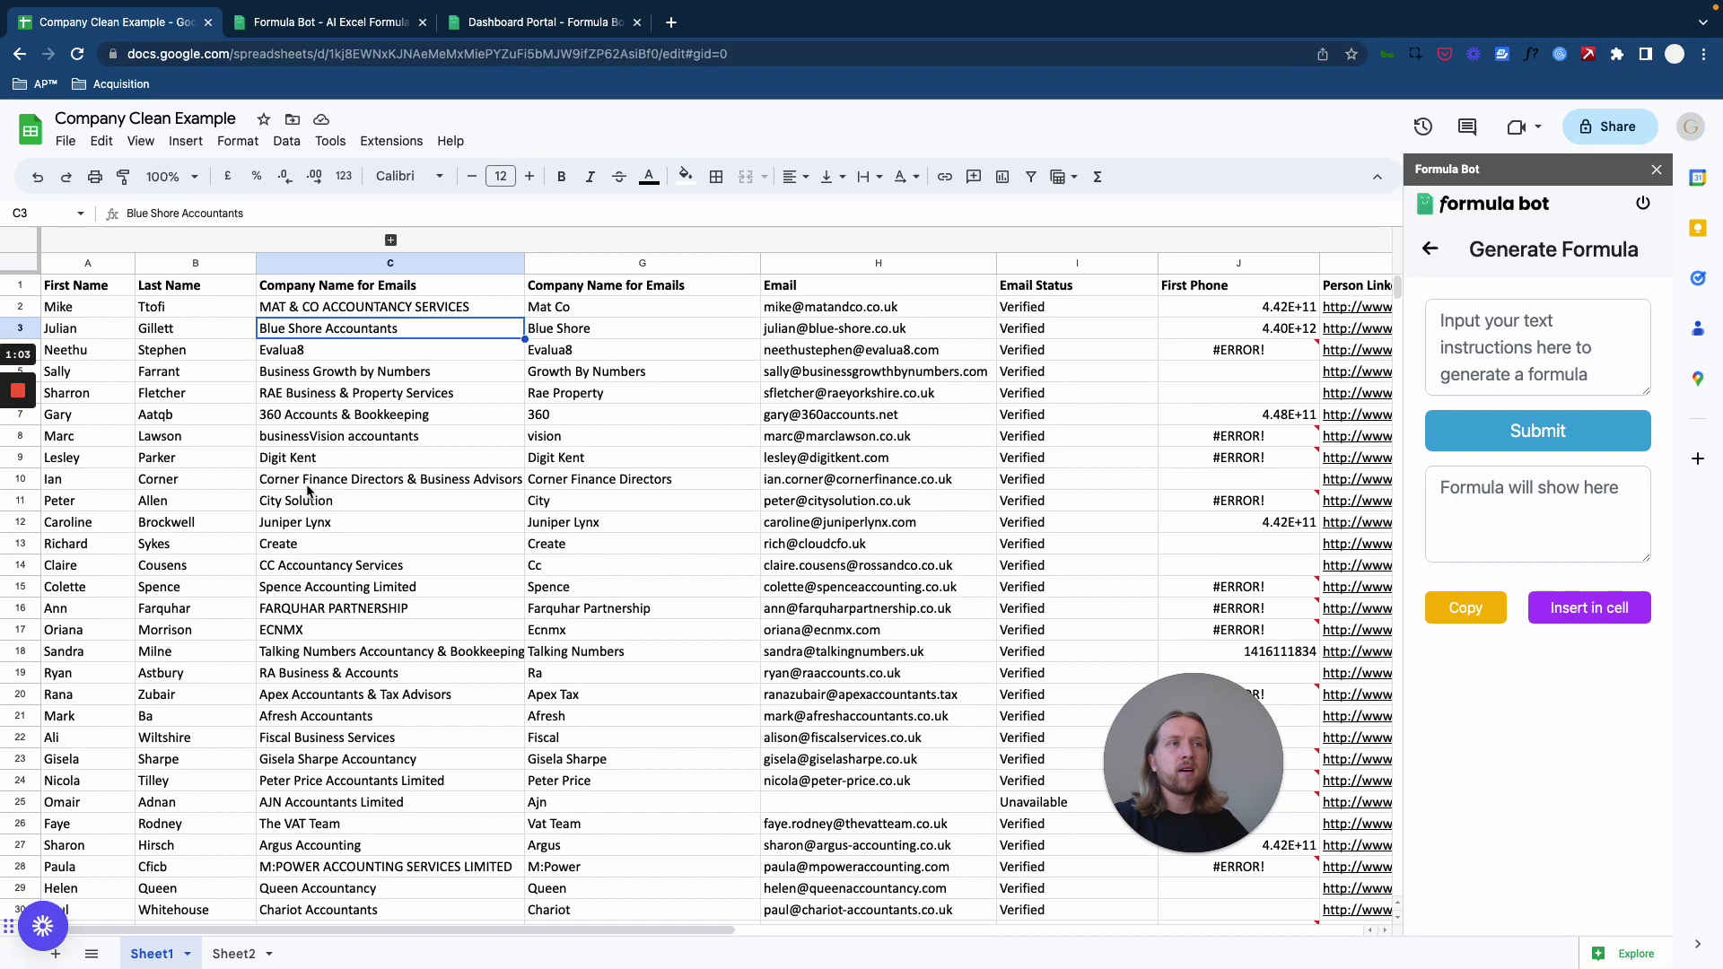
Step: Inspect Graybrowne Limited in C34, TLC Accounting in C32 and Halls Accounting further down
scroll(395, 659, down, 5)
scroll(372, 770, down, 5)
scroll(374, 730, up, 5)
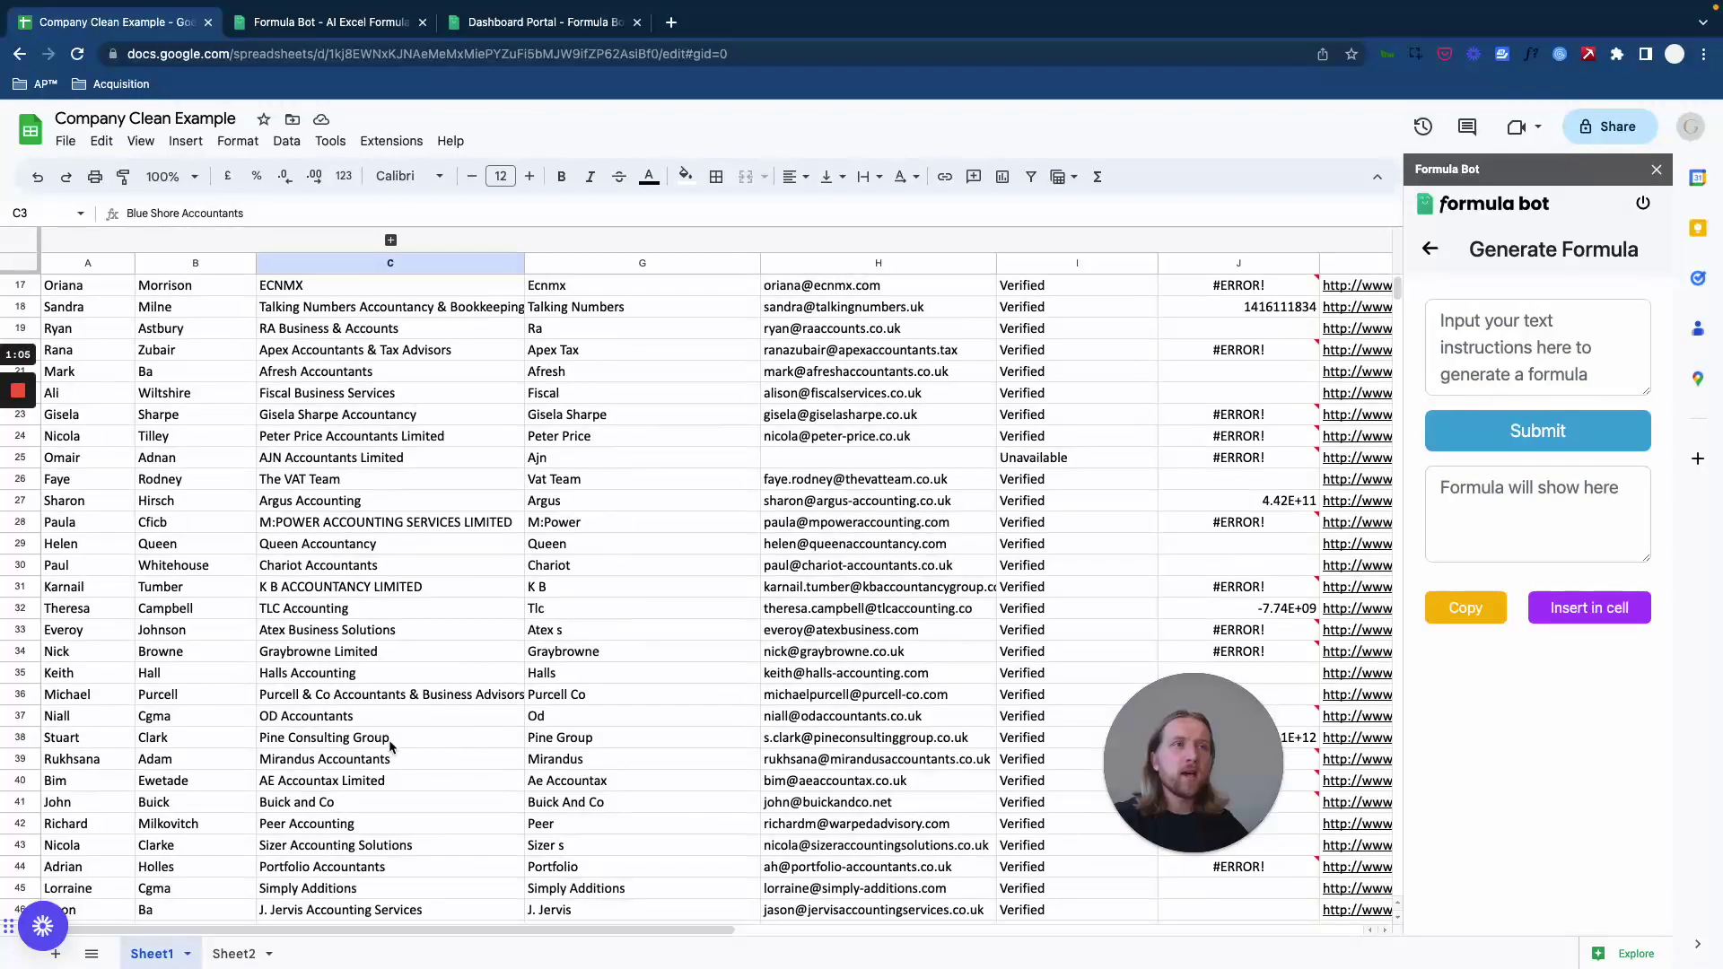
double_click(365, 652)
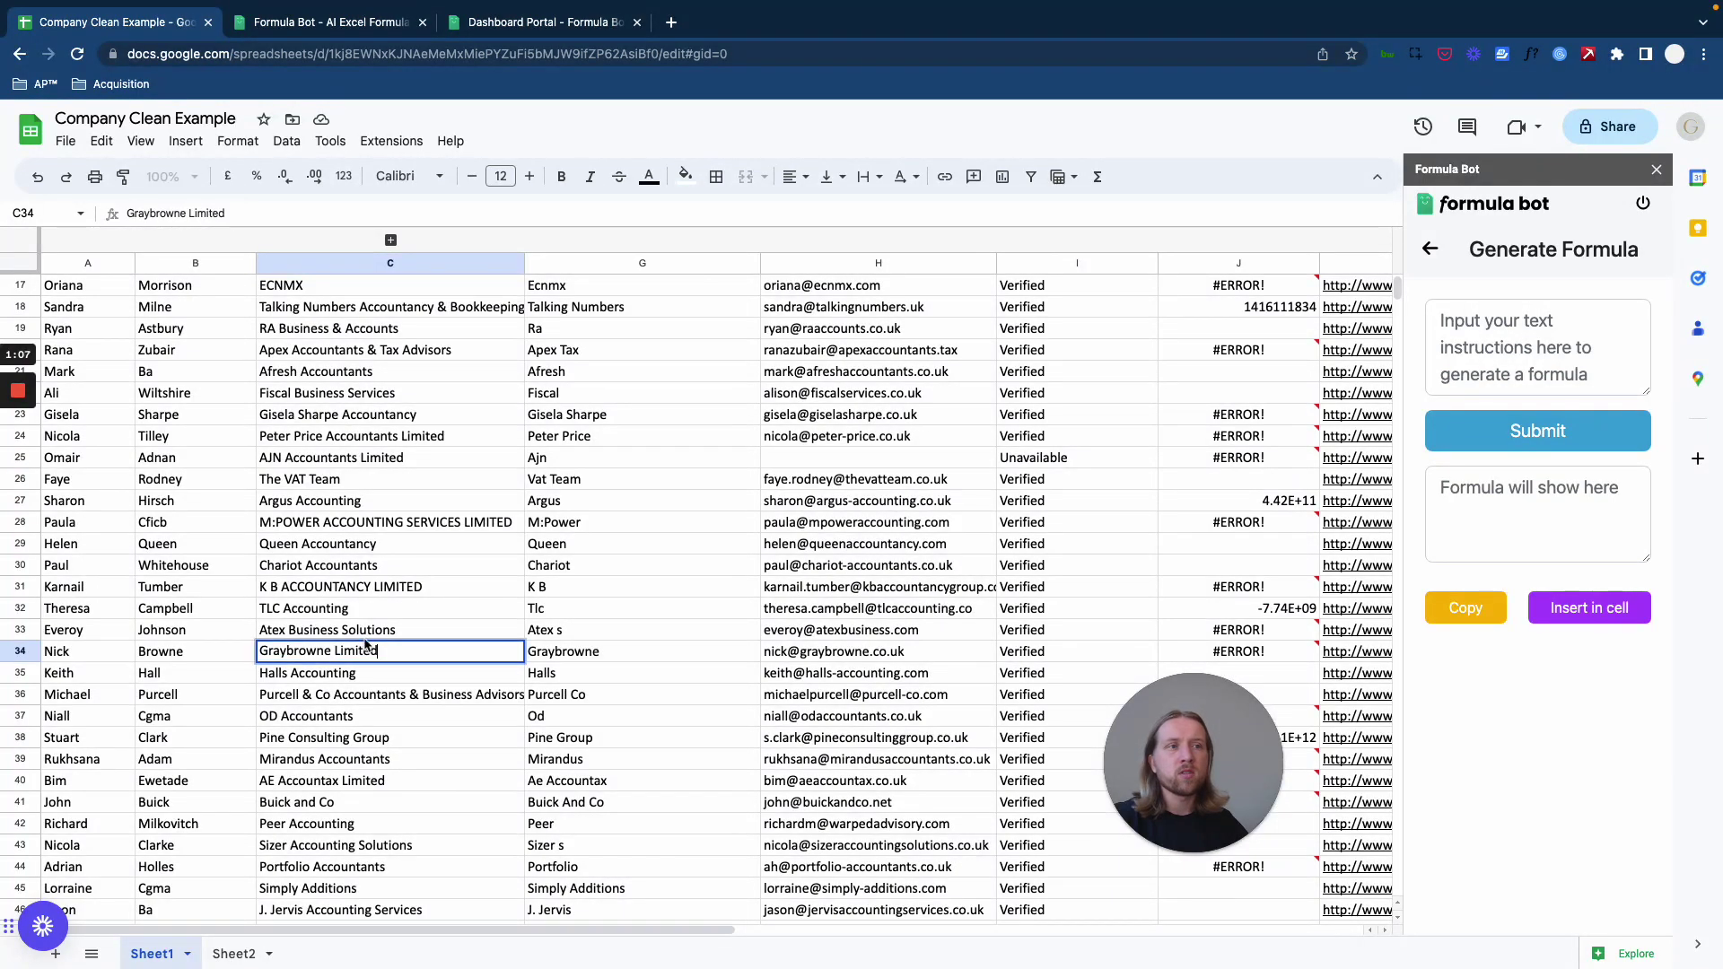
double_click(277, 607)
click(400, 670)
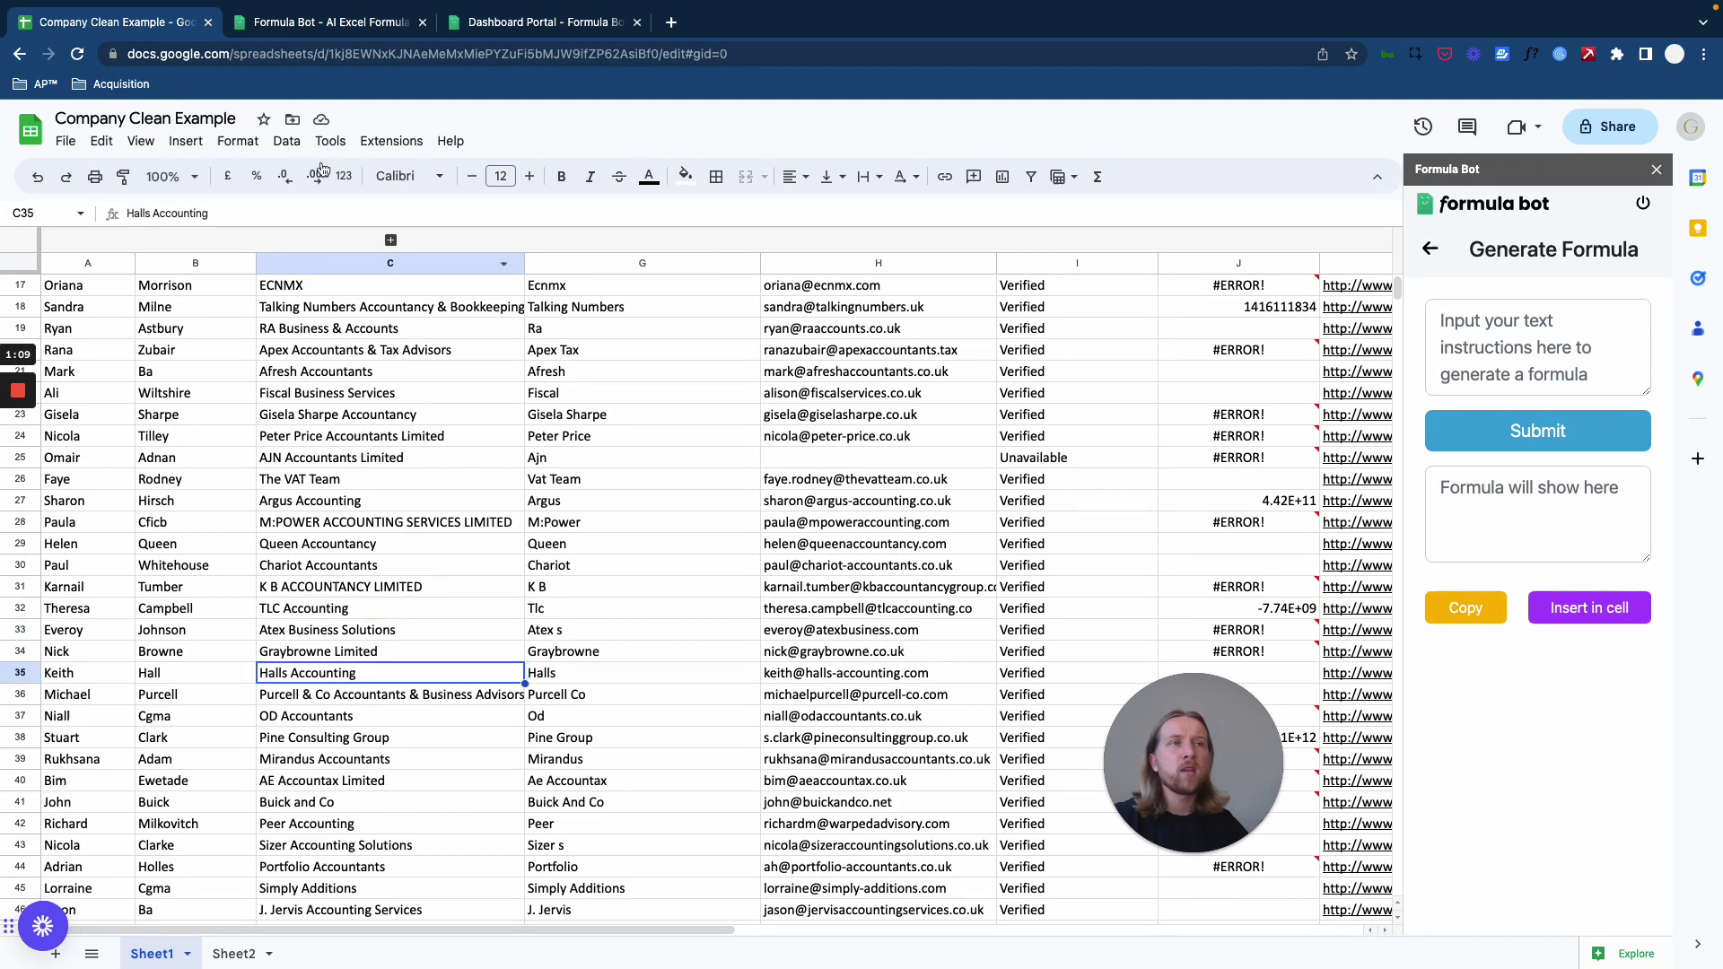
scroll(384, 796, down, 5)
scroll(384, 796, up, 10)
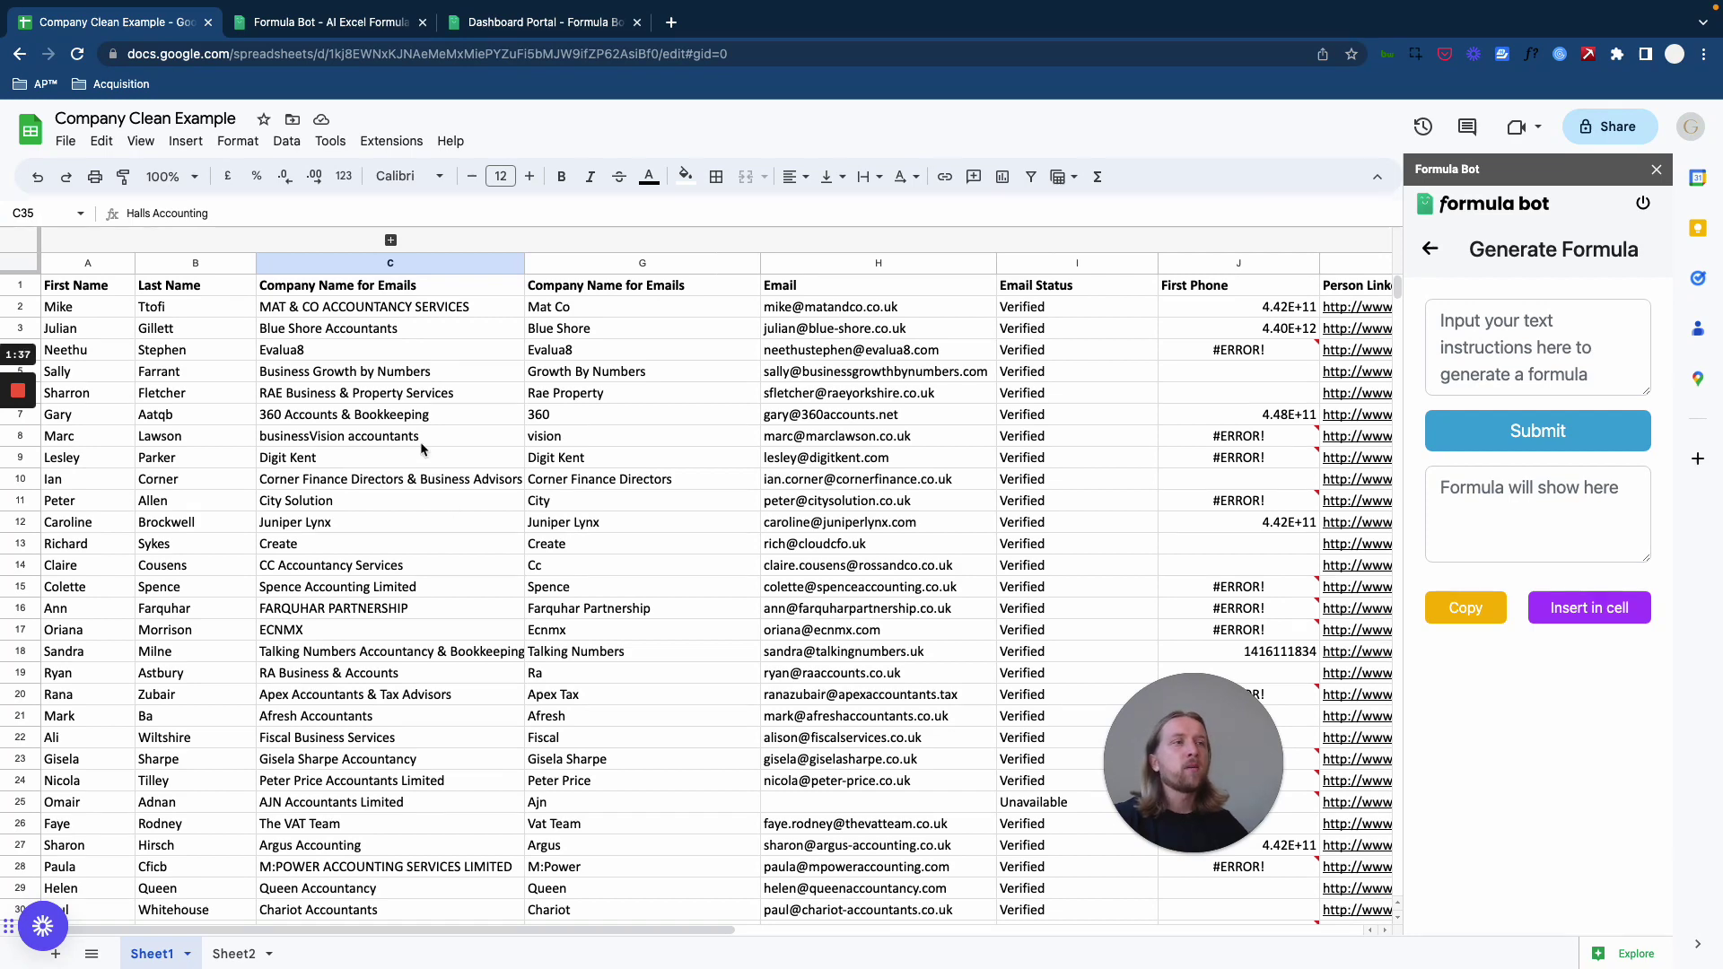
Step: Compare MAT & CO with its cleaned form Mat Co, then check Juniper Lynx and Create
click(312, 309)
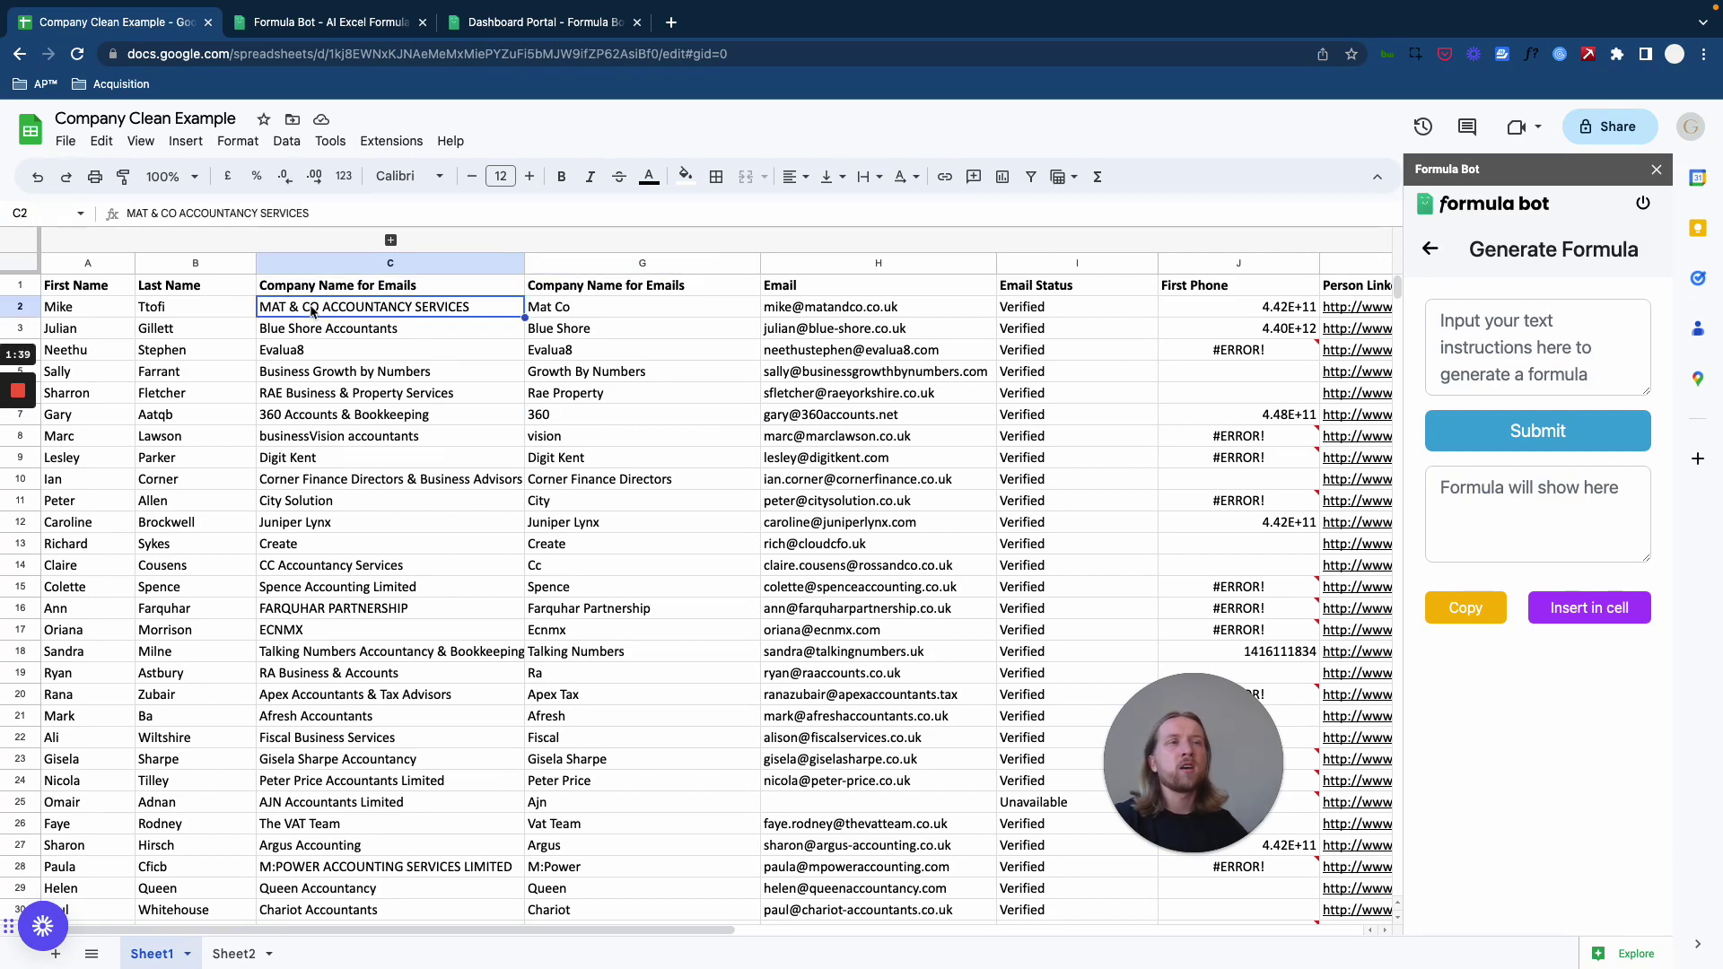
click(585, 313)
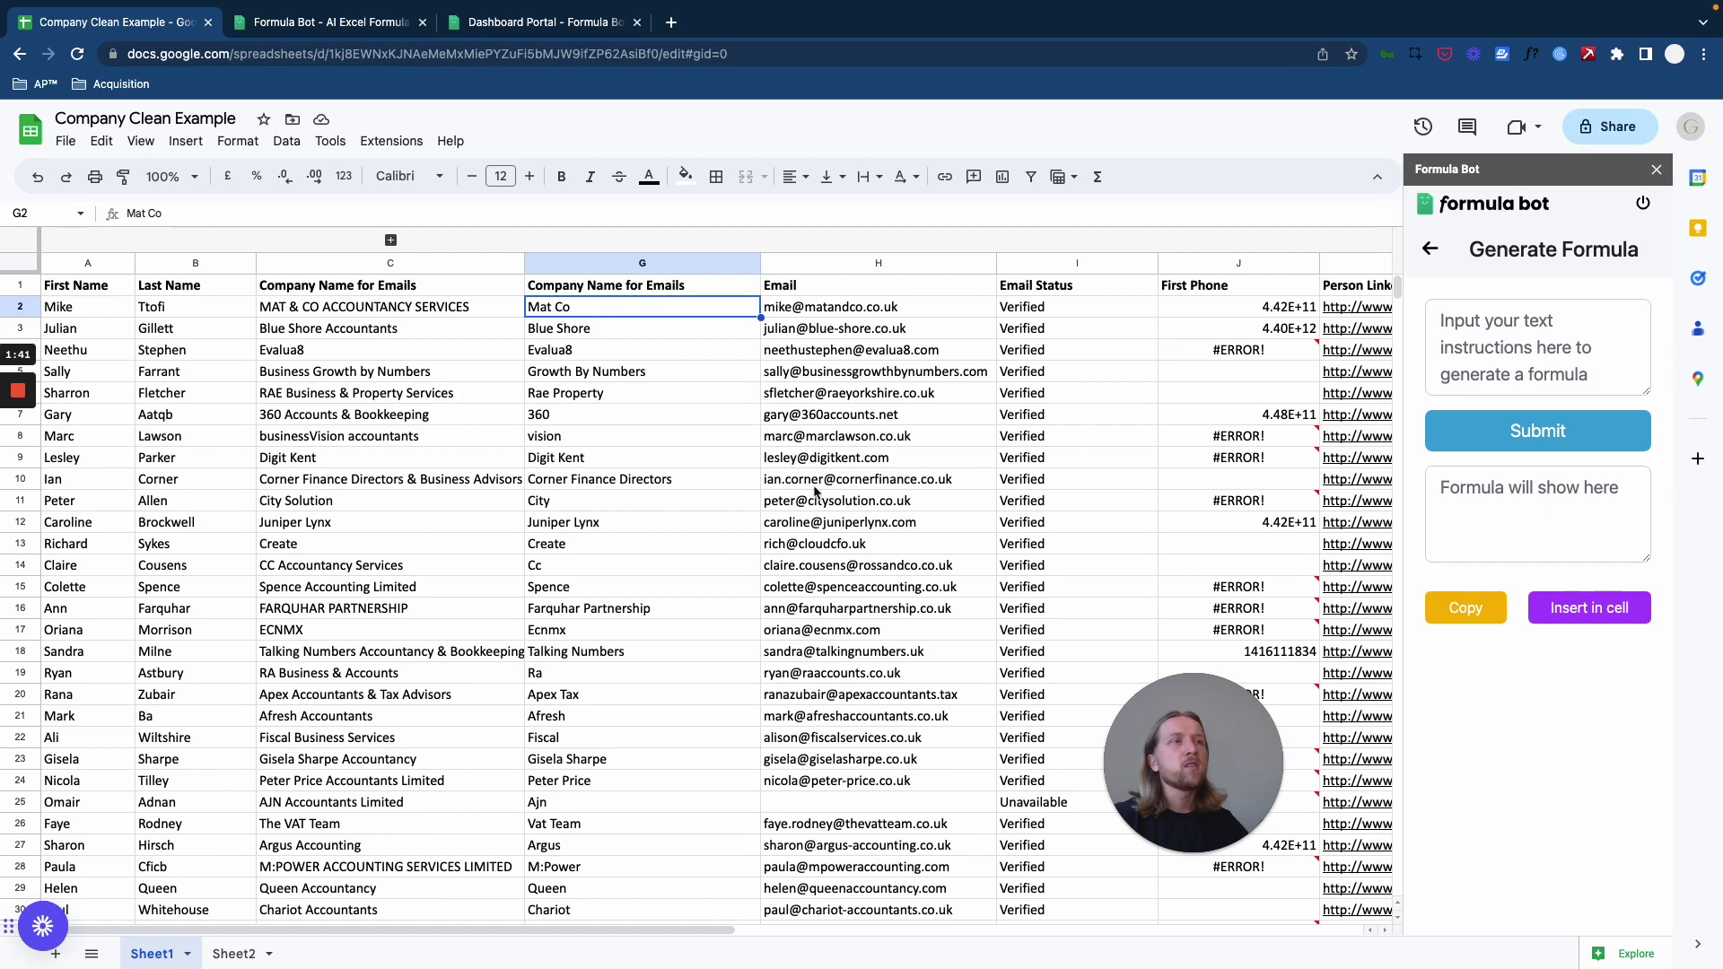
click(385, 526)
click(380, 544)
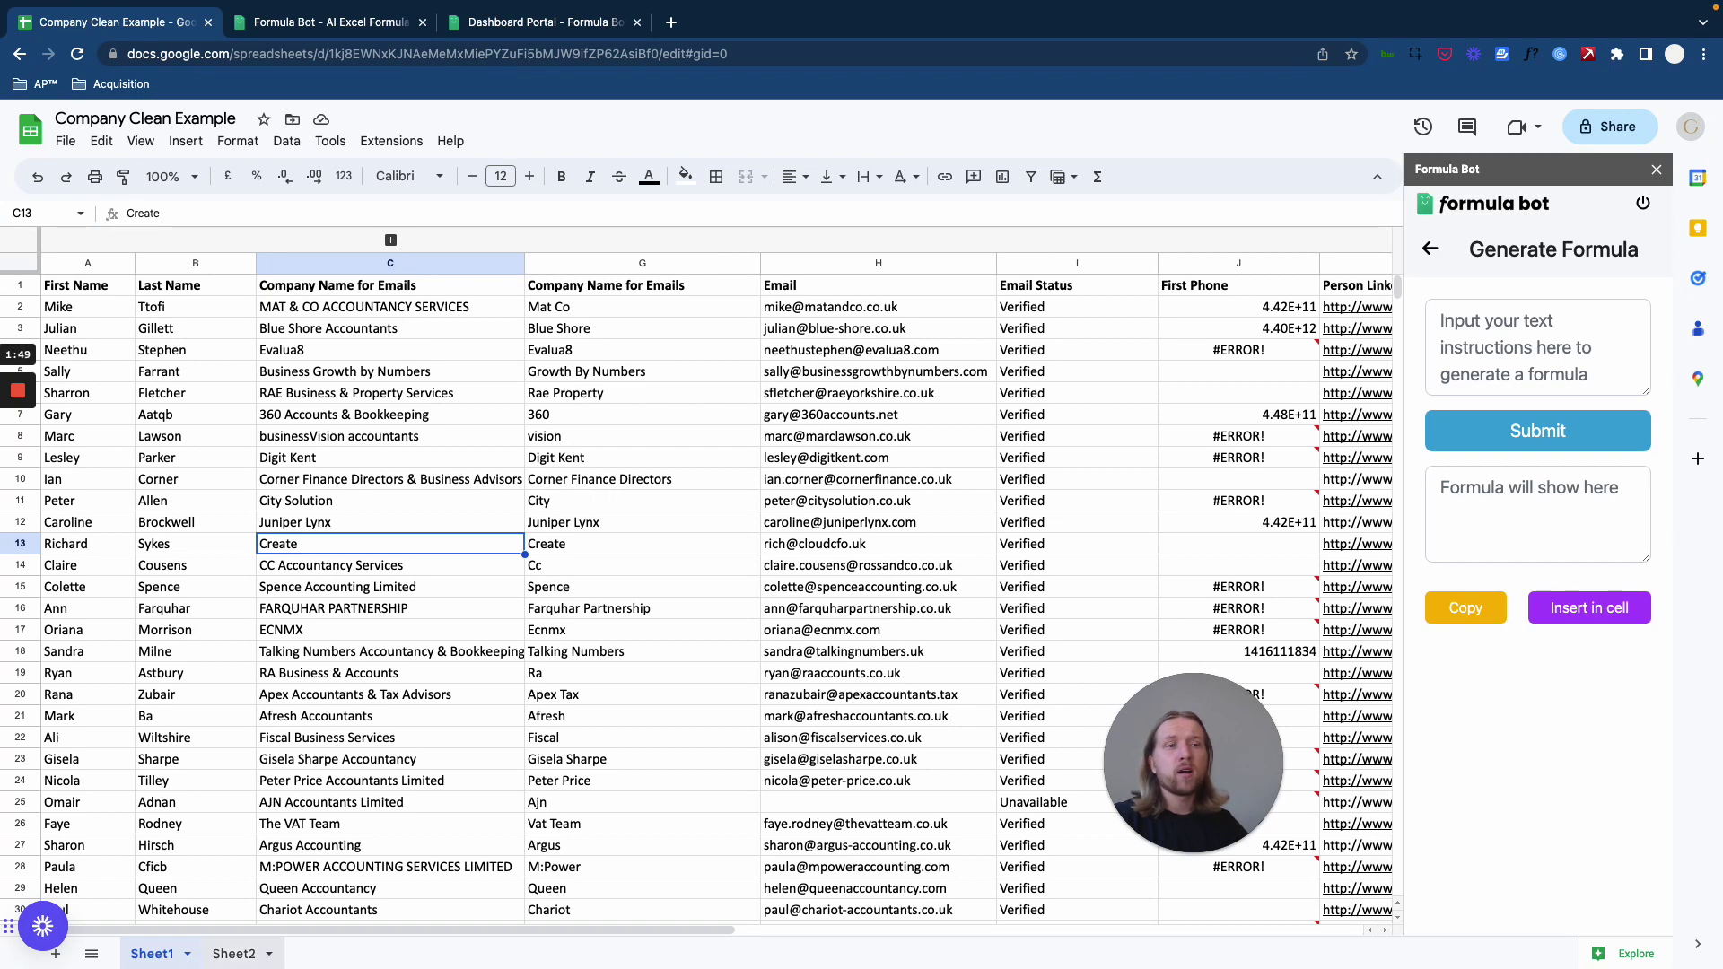
Step: Review Sheet2's five cleaning steps and the PROPER(CLEAN(C1)) formula in D2, then go to Formula Bot
click(270, 954)
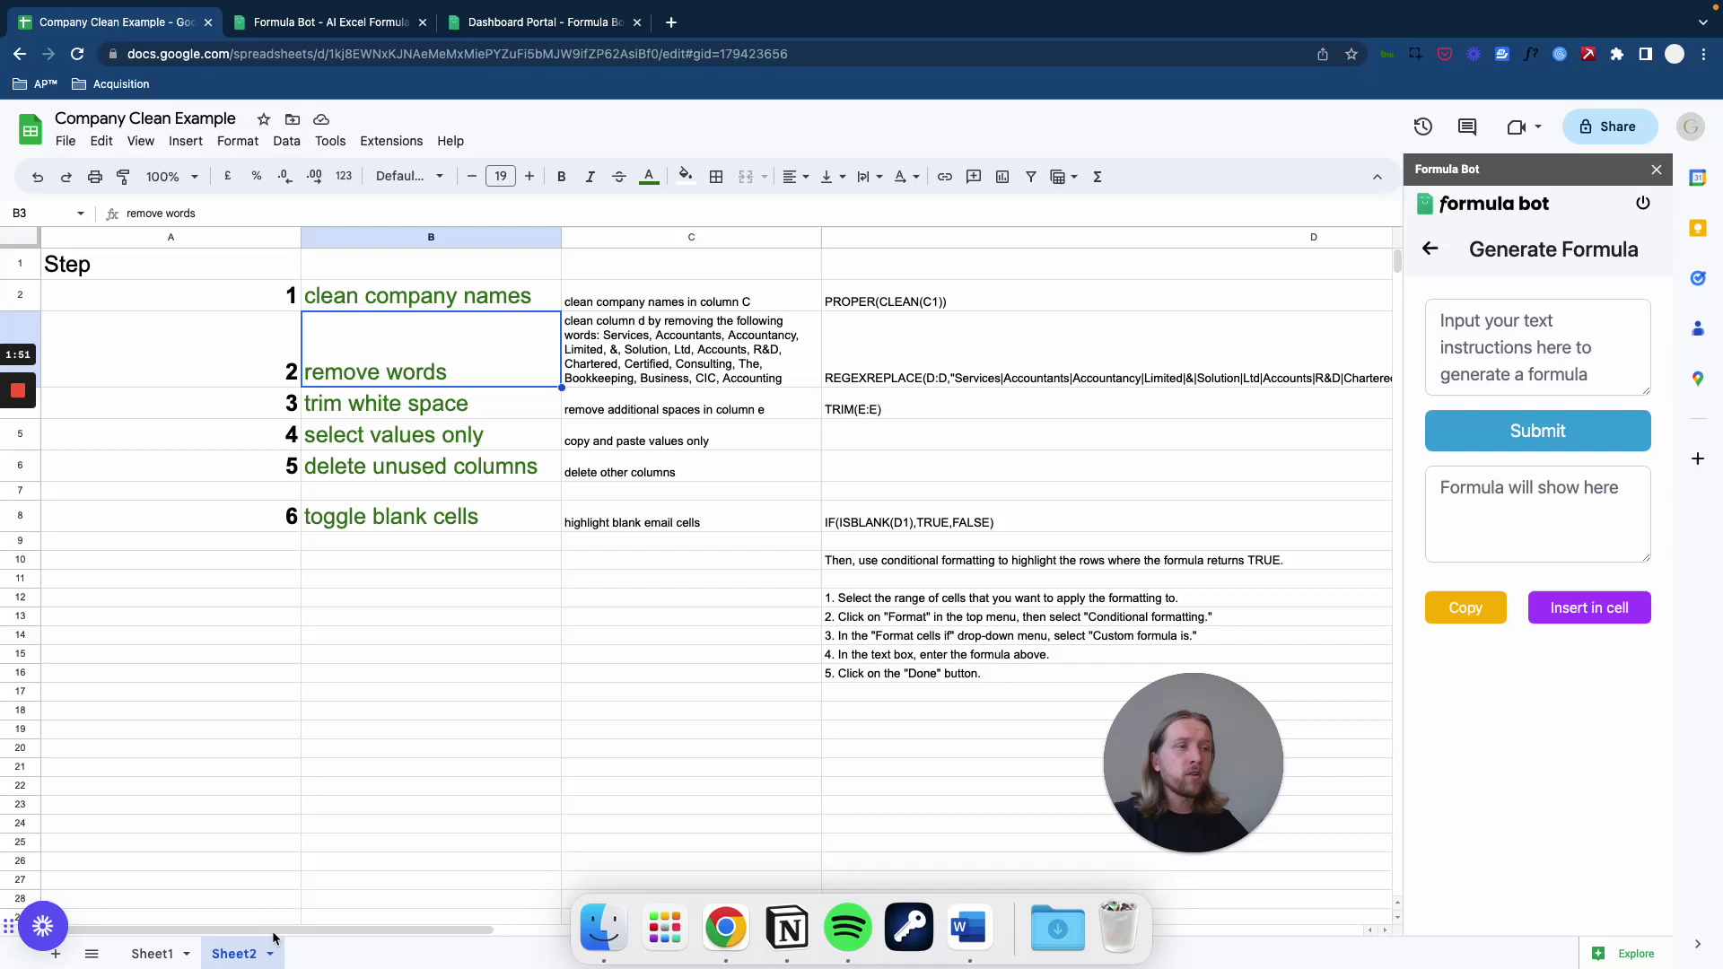
drag(422, 296, 444, 468)
click(474, 635)
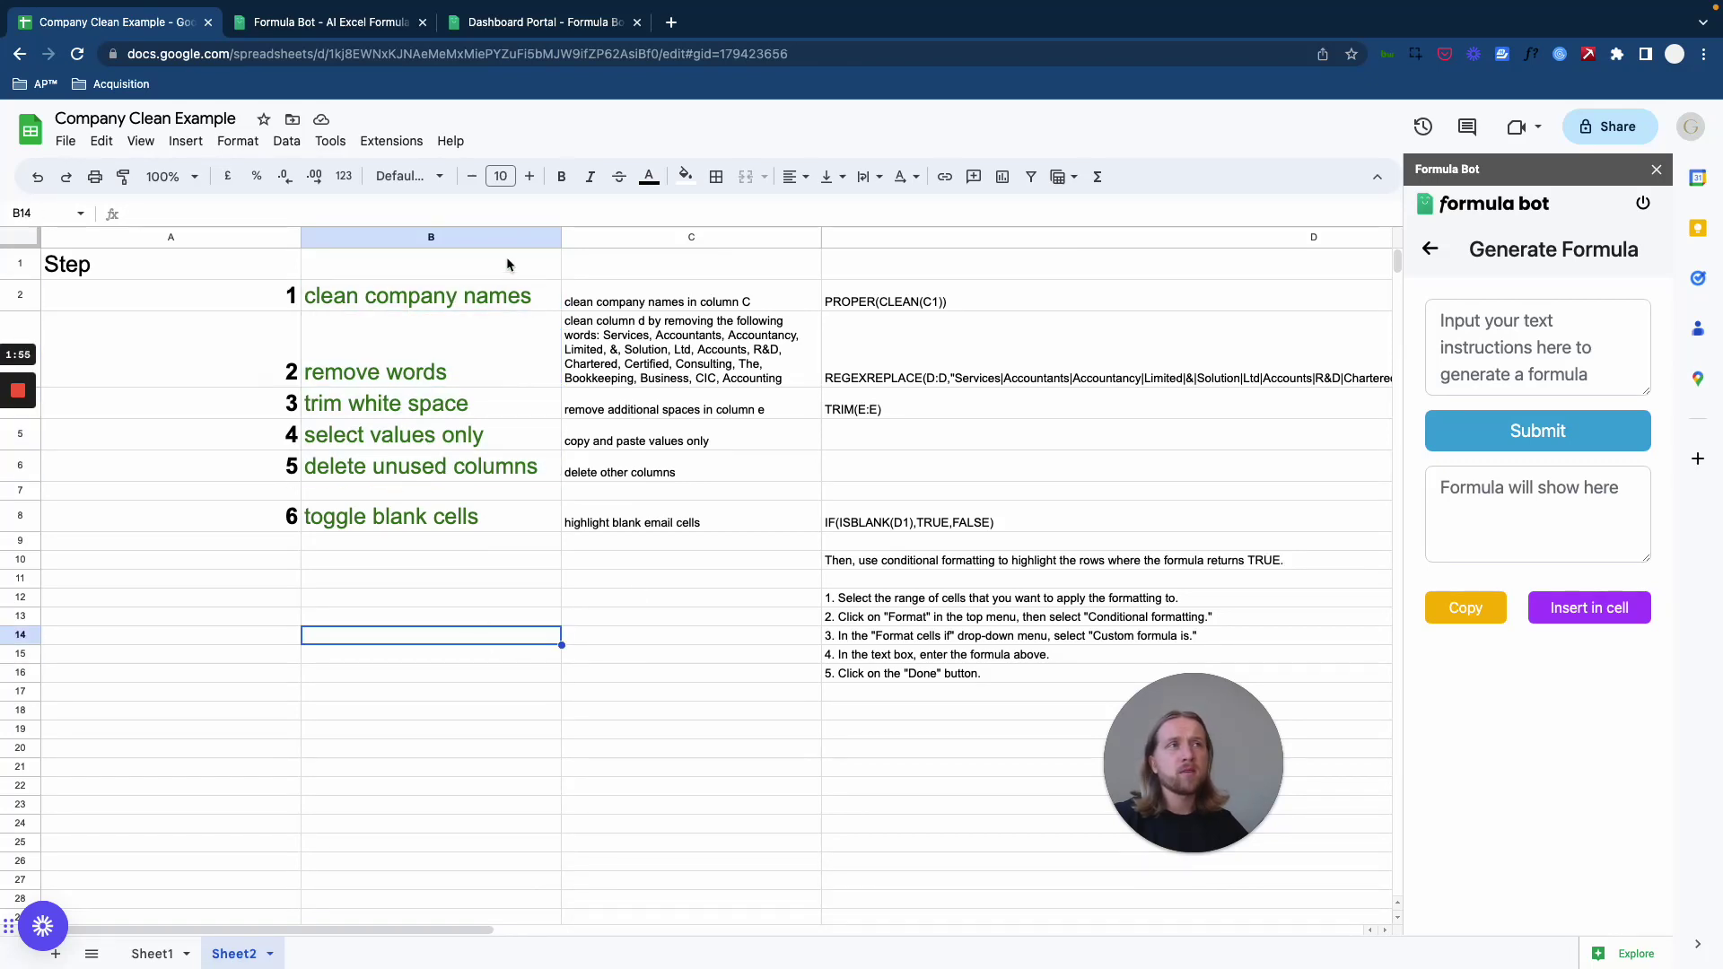
click(719, 300)
click(908, 304)
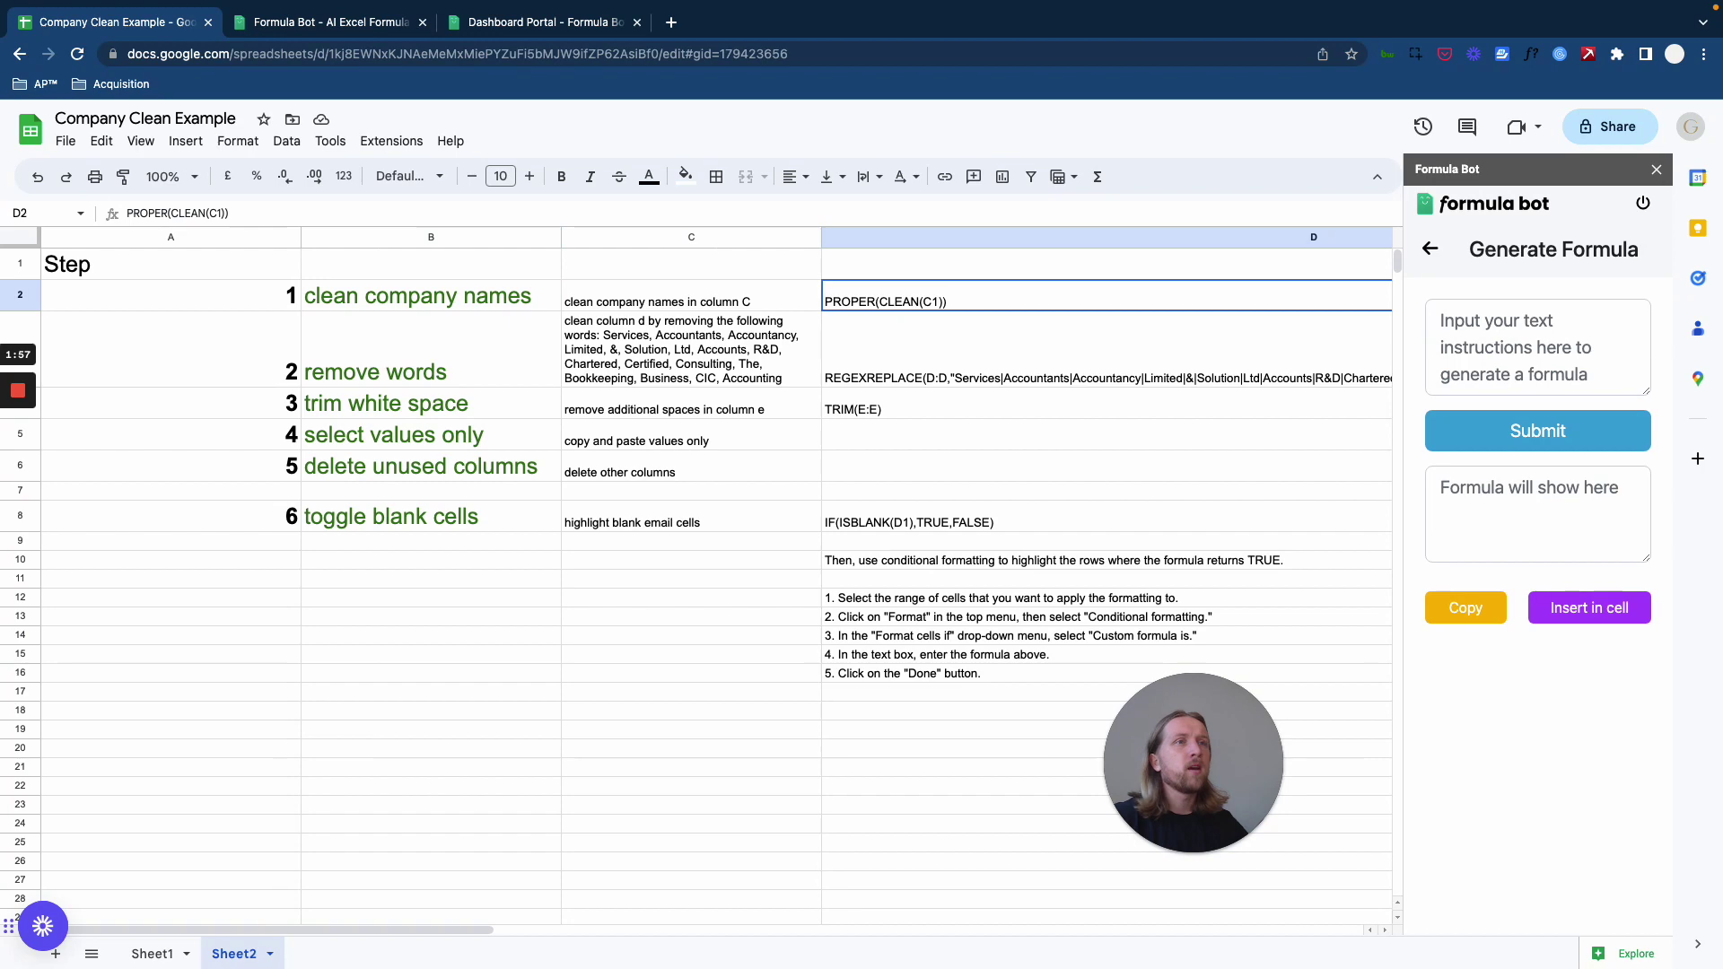
click(152, 953)
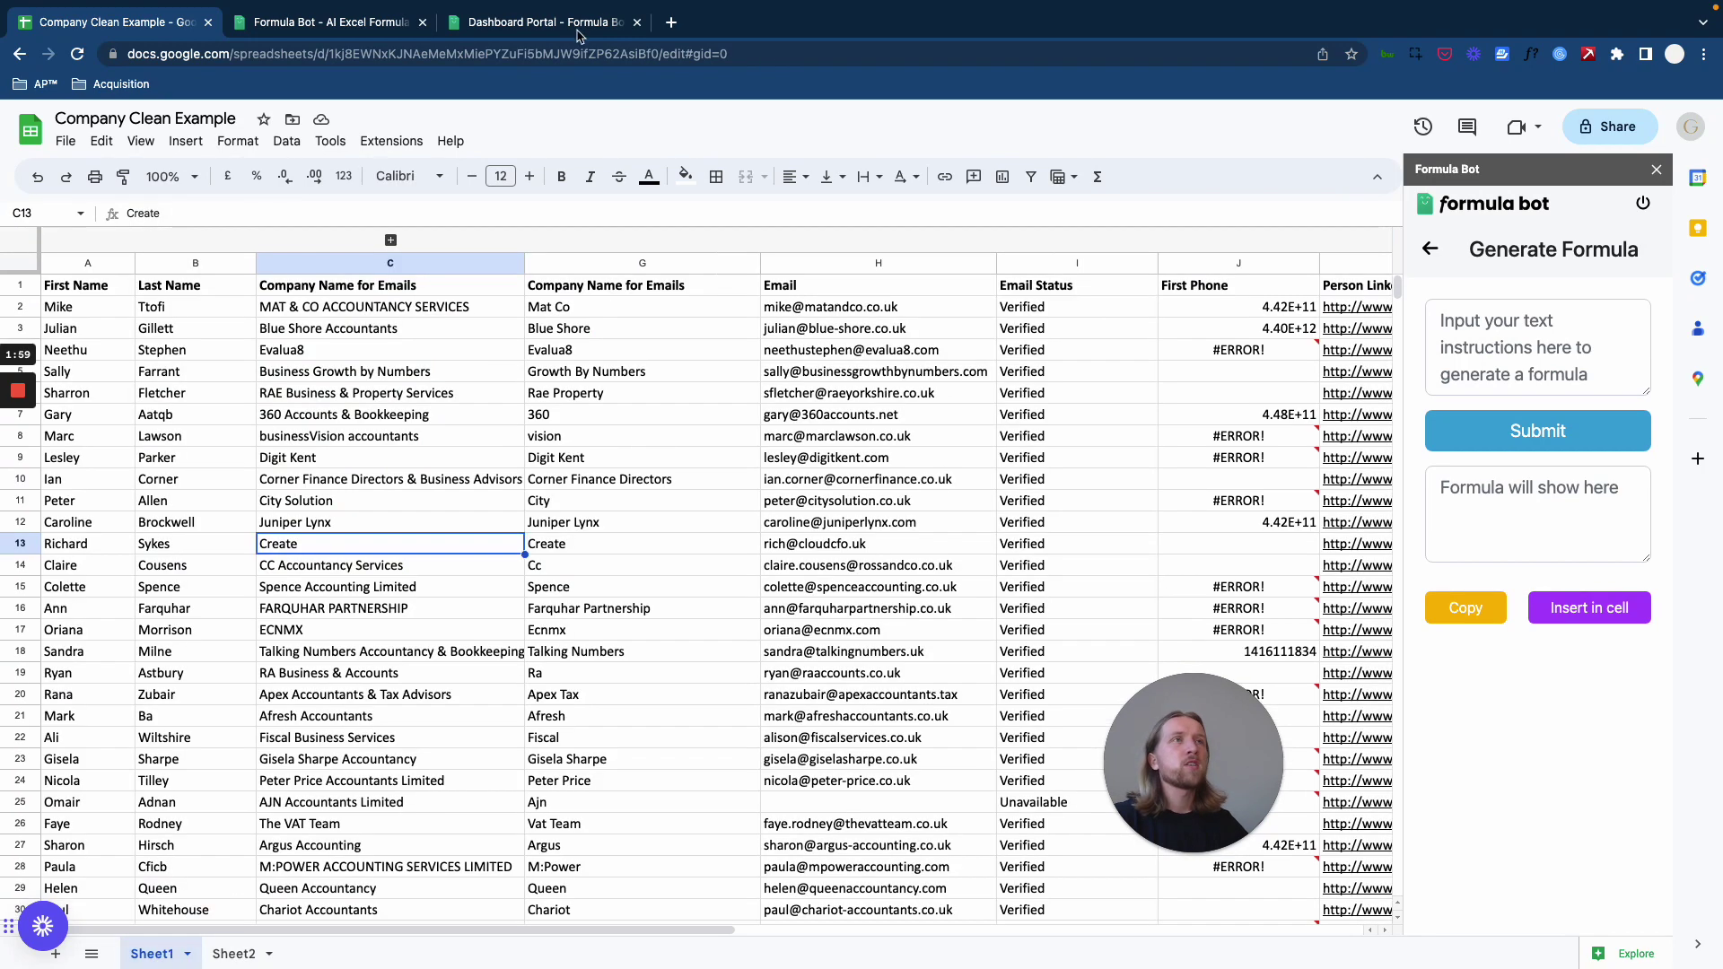
click(543, 21)
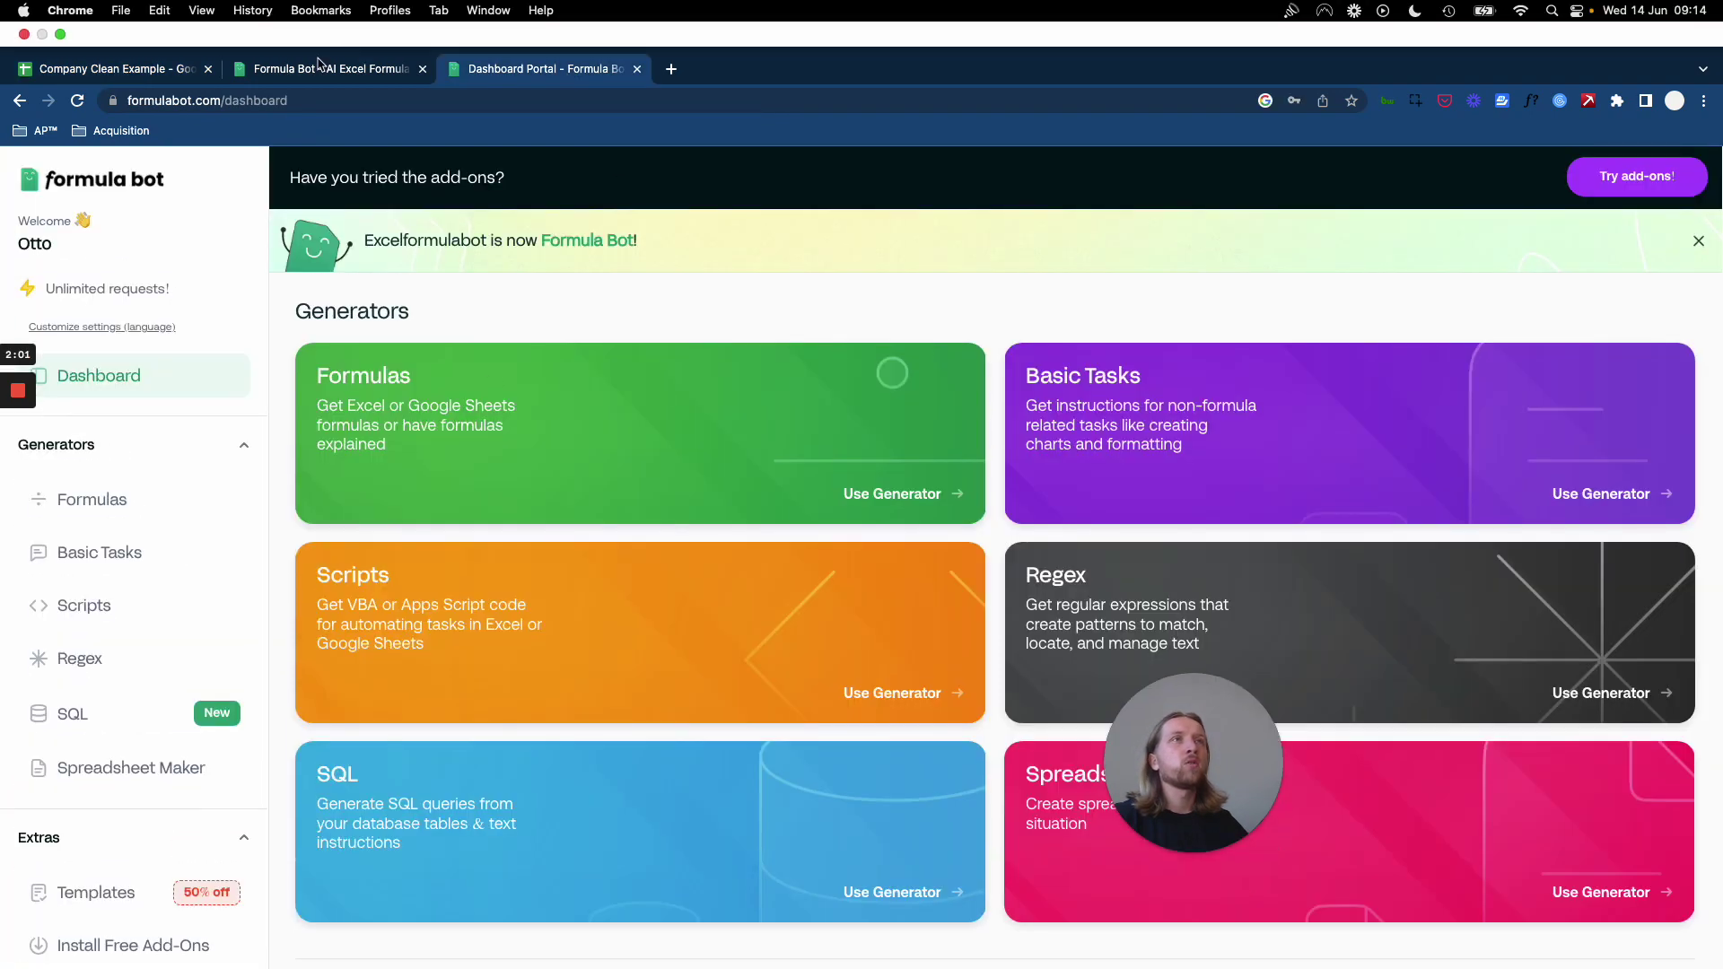
Step: Scroll through the Formula Bot homepage
click(341, 64)
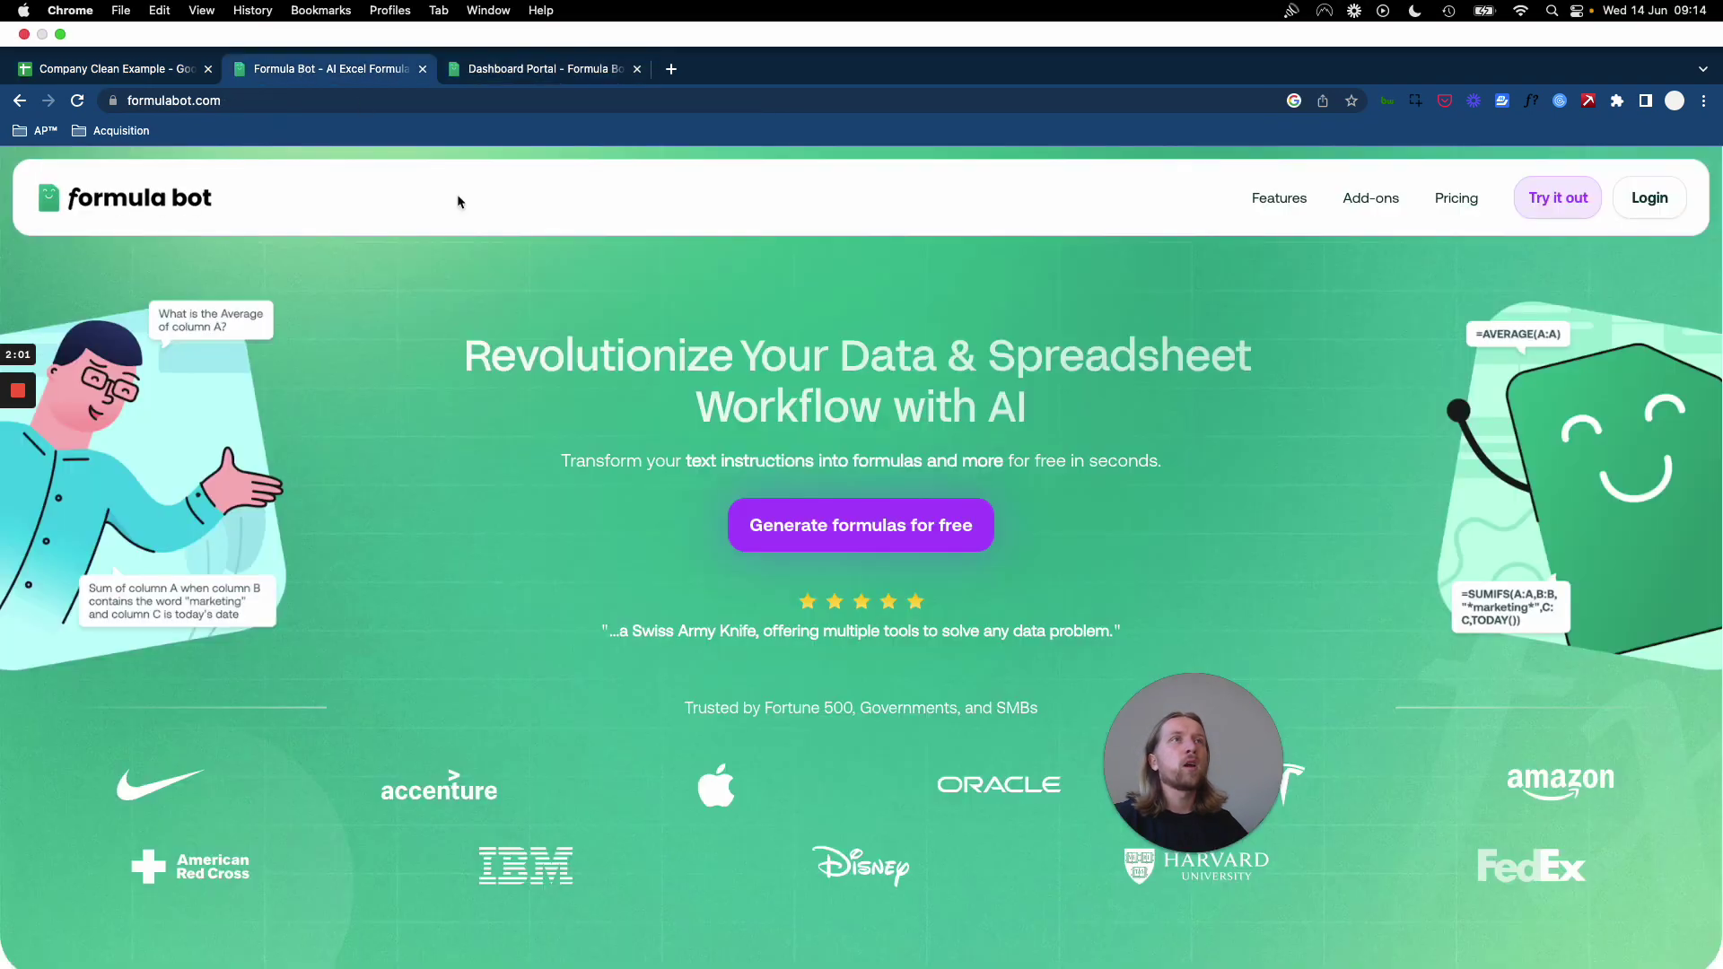
scroll(231, 170, down, 5)
scroll(231, 171, down, 4)
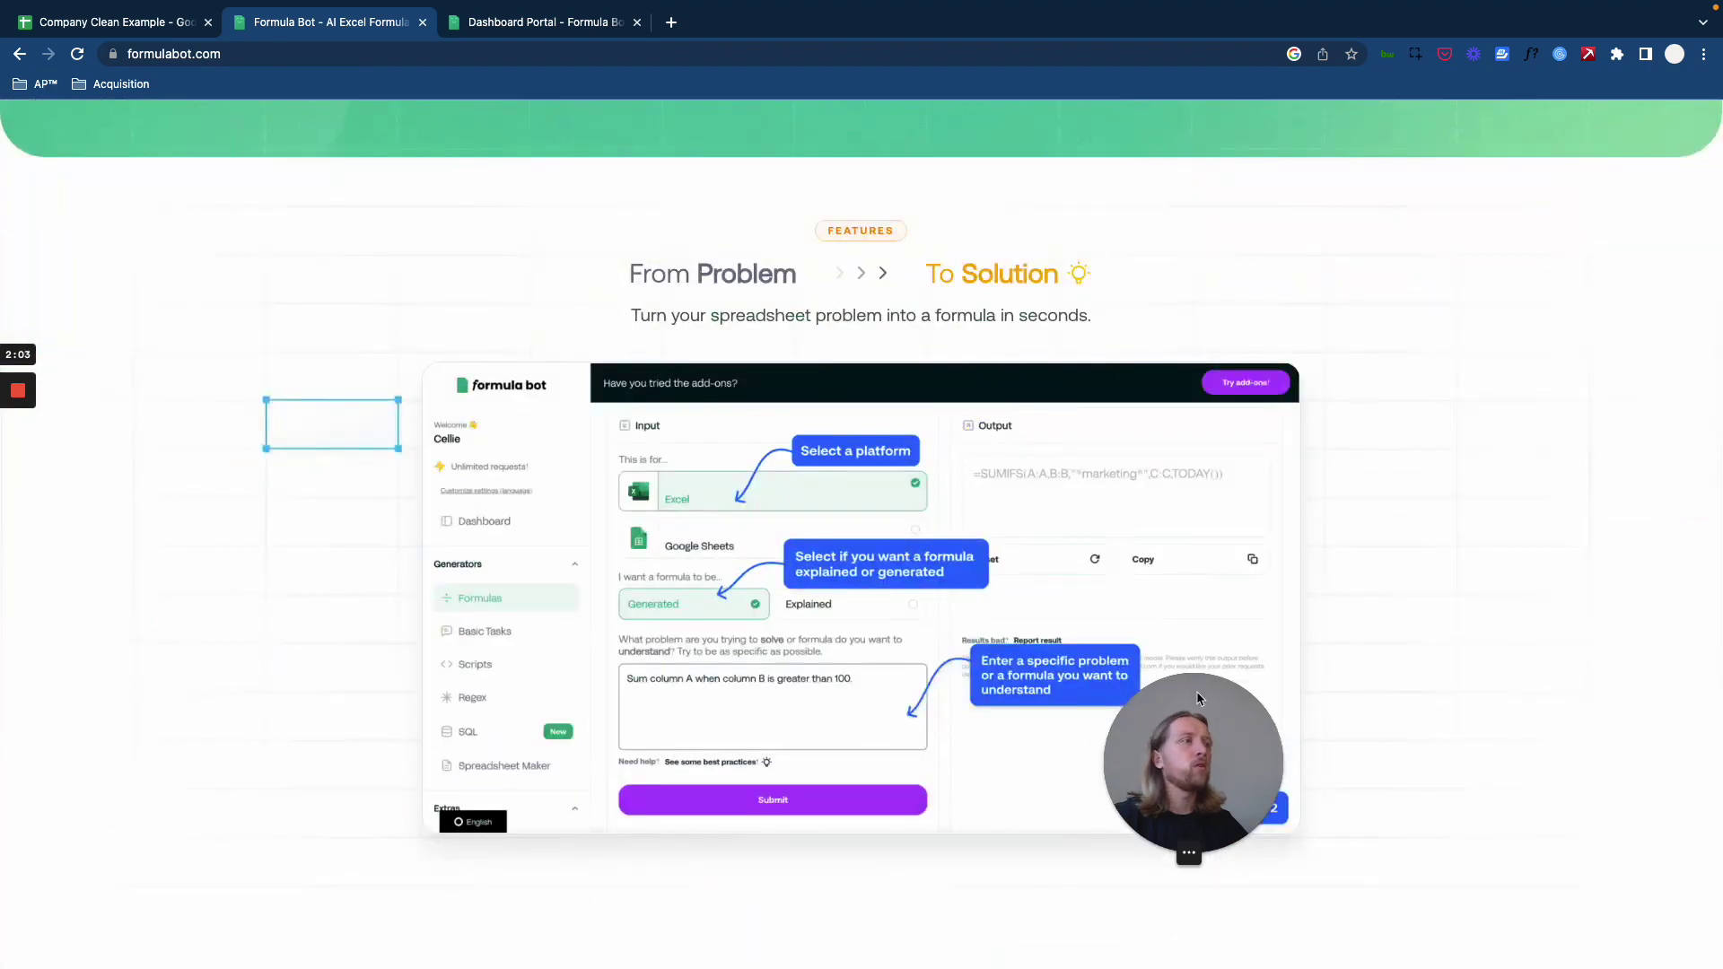
scroll(675, 565, down, 3)
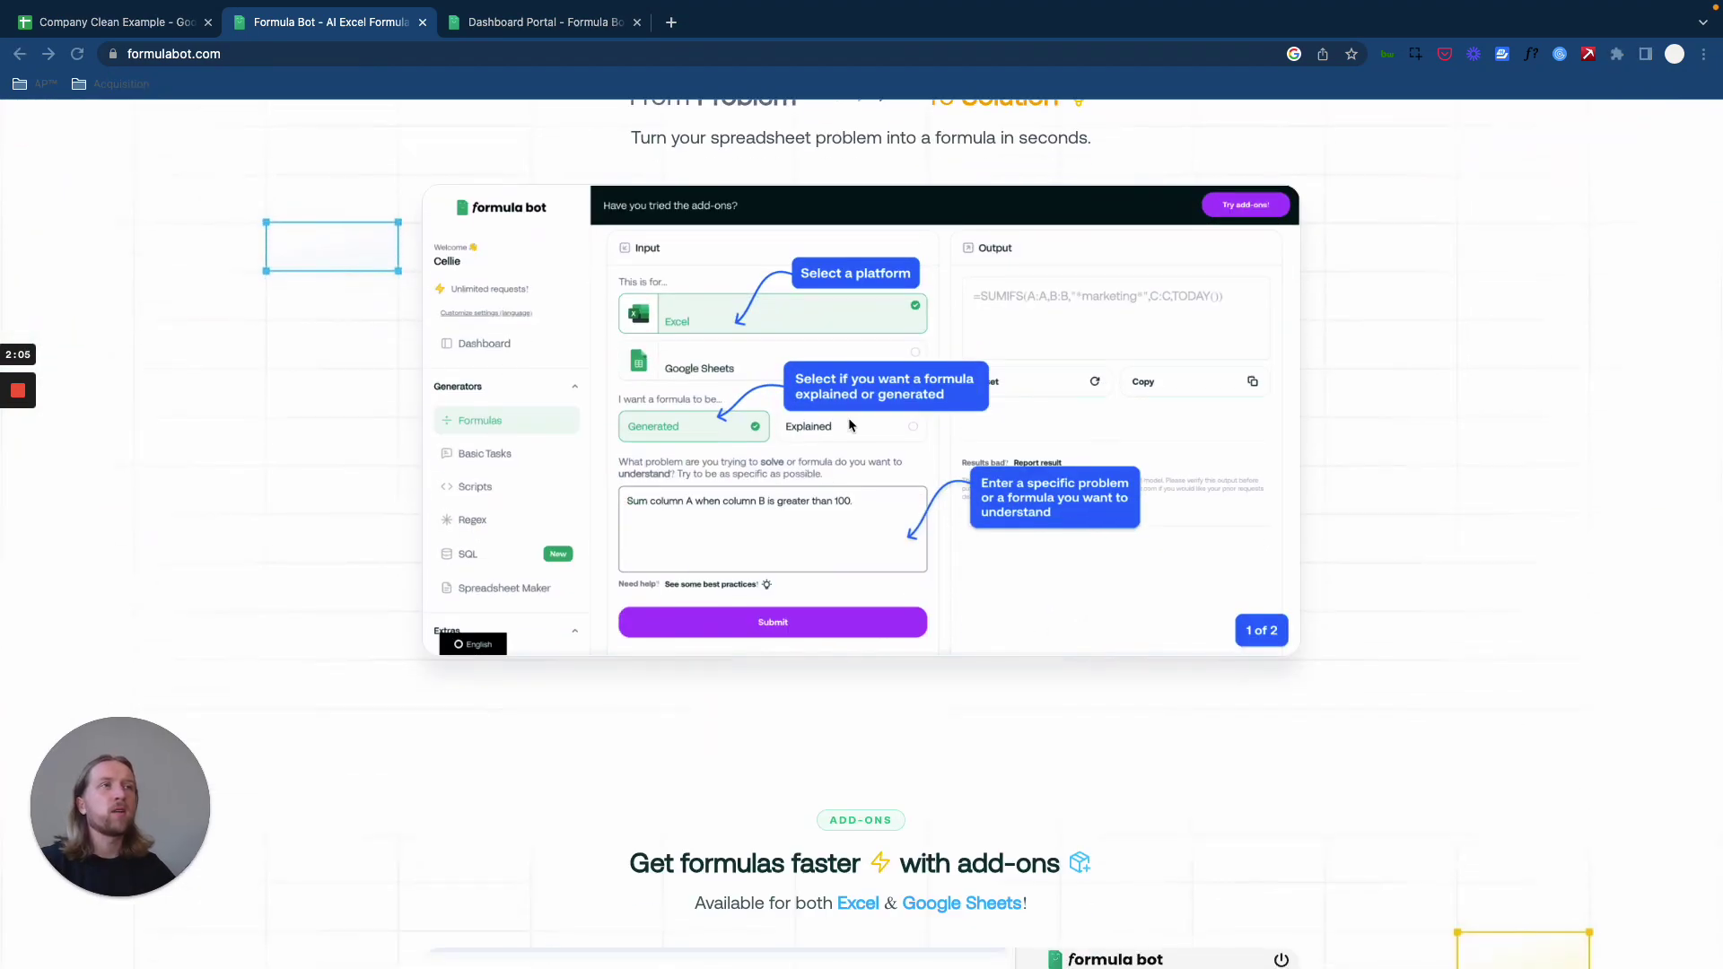
scroll(838, 384, up, 4)
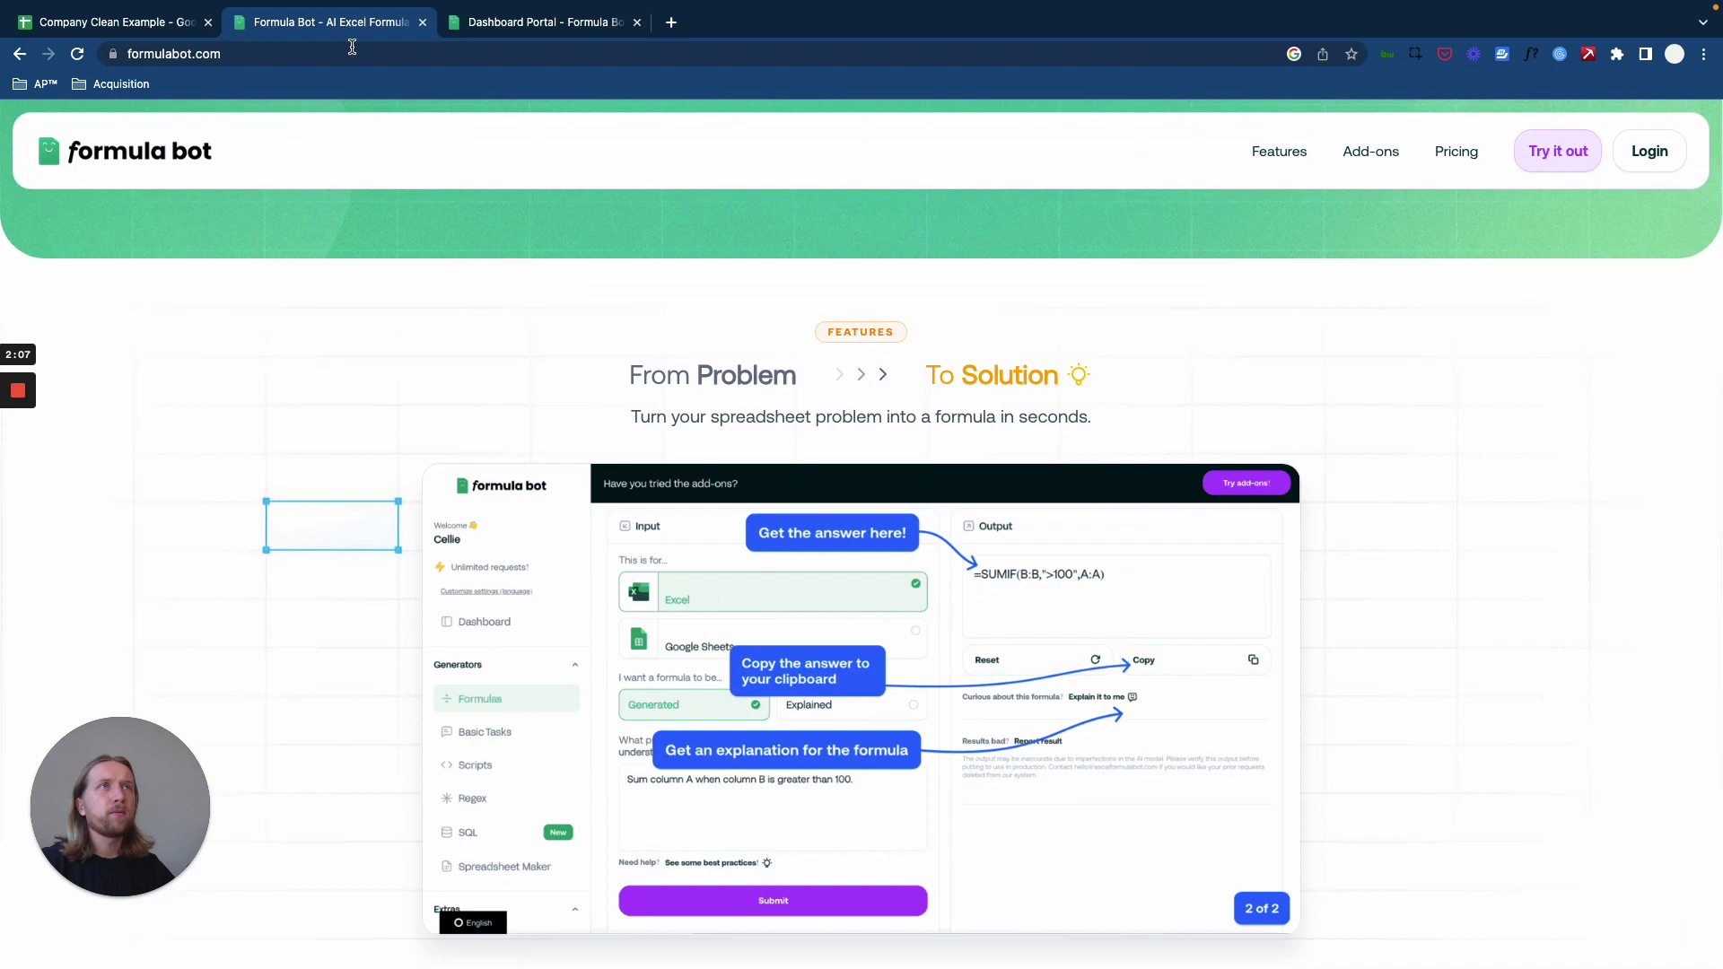
Step: Browse past requests on the dashboard, highlighting the FILTER(A:D, D:D="") formula
click(540, 27)
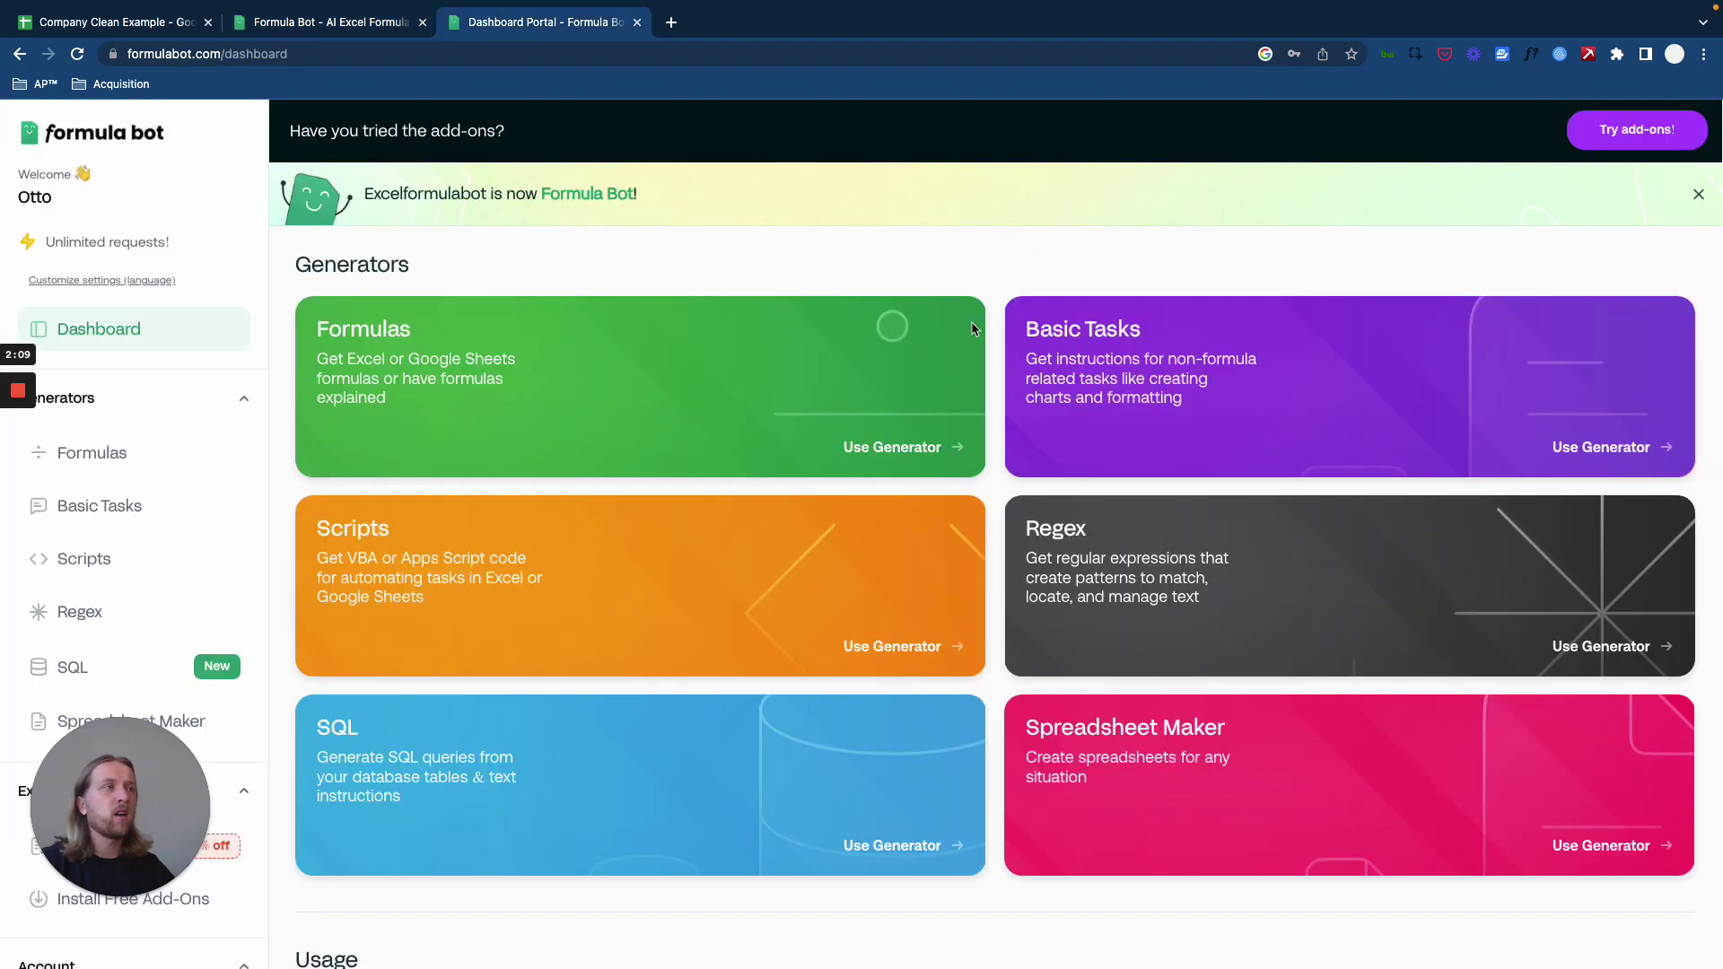
scroll(750, 461, down, 15)
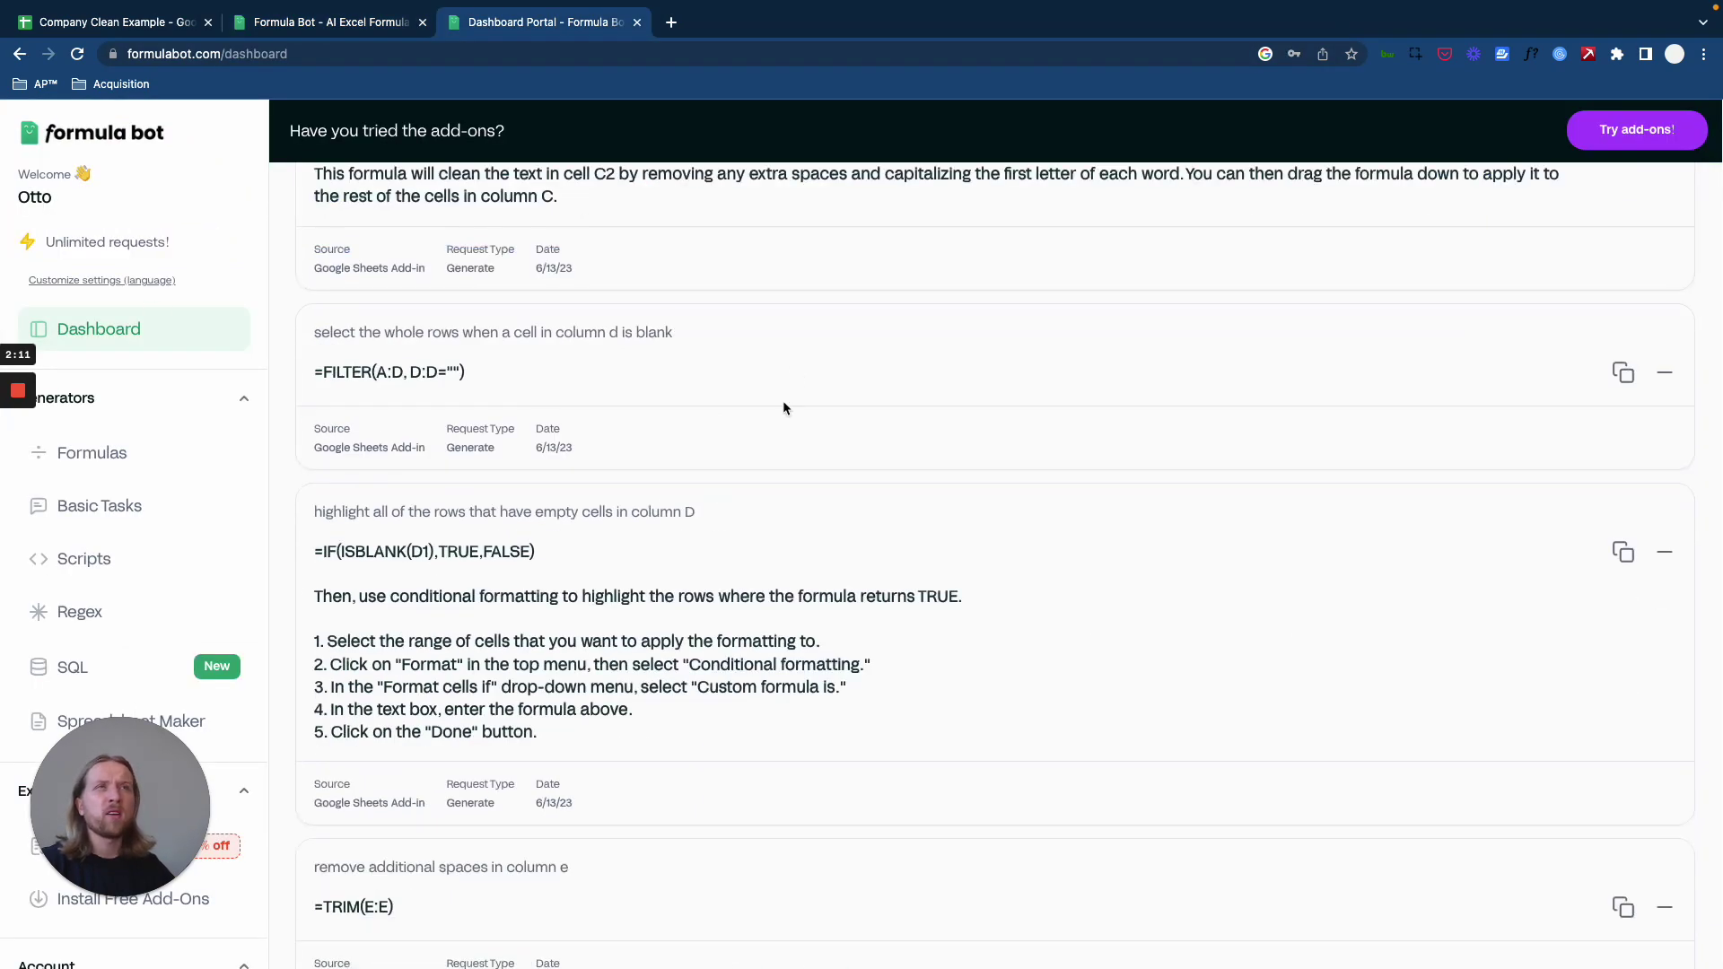
scroll(599, 502, down, 4)
scroll(586, 499, up, 4)
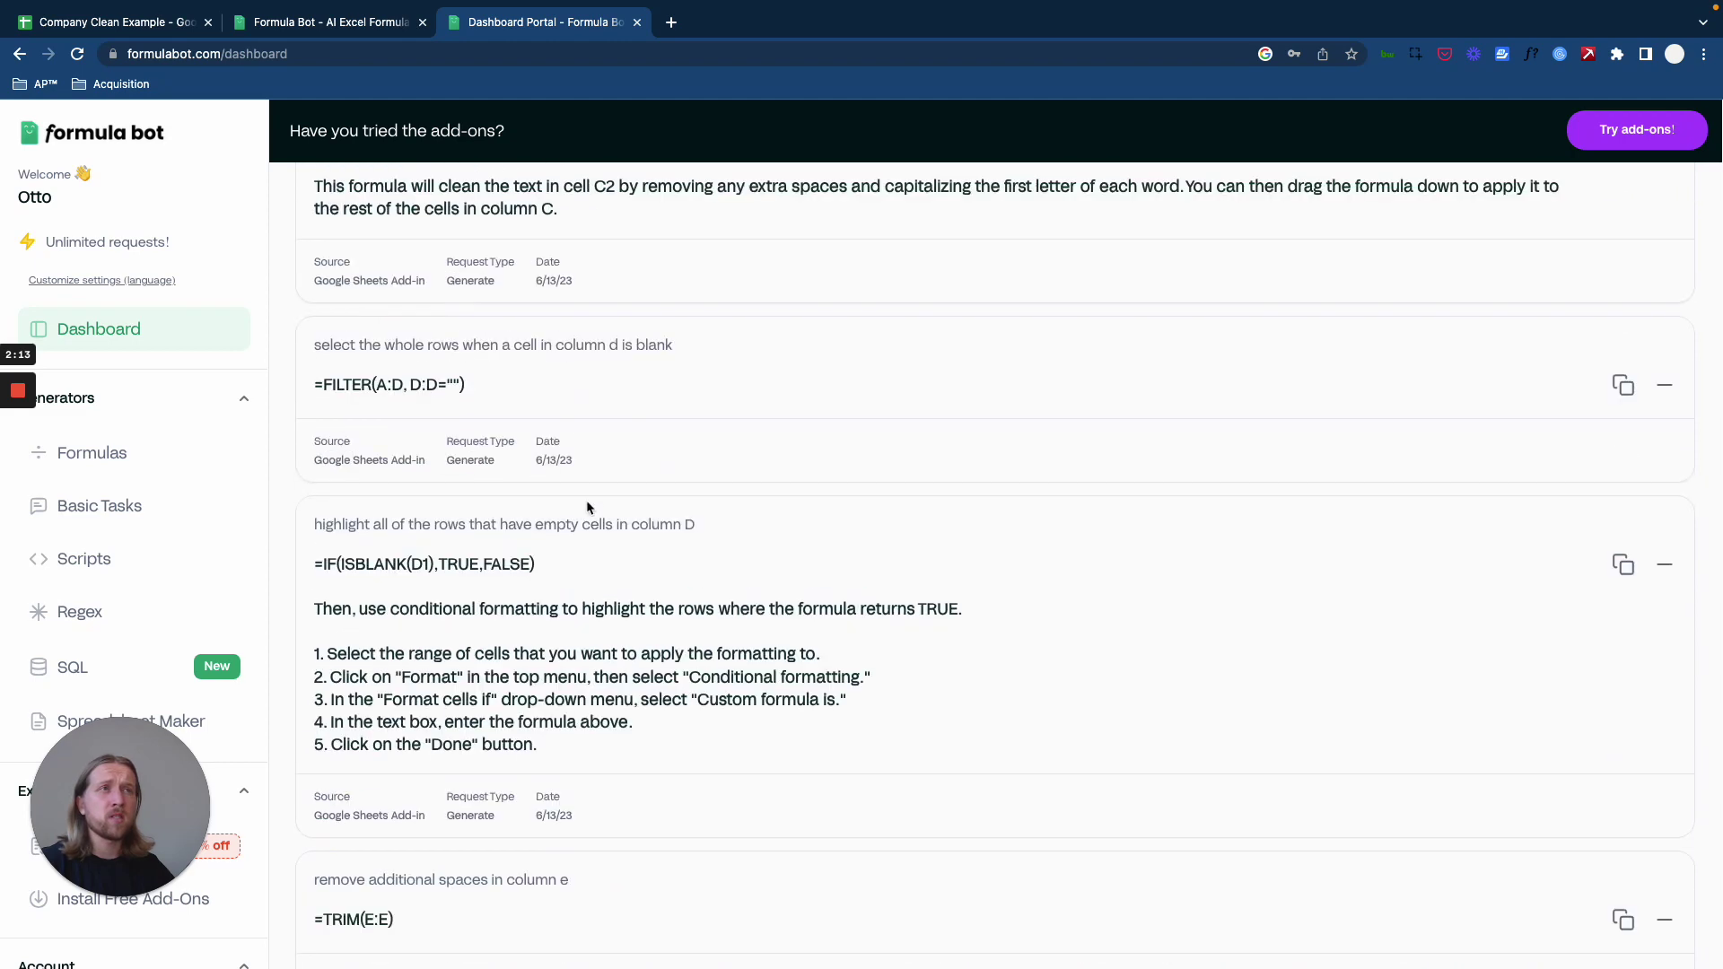
scroll(464, 420, up, 2)
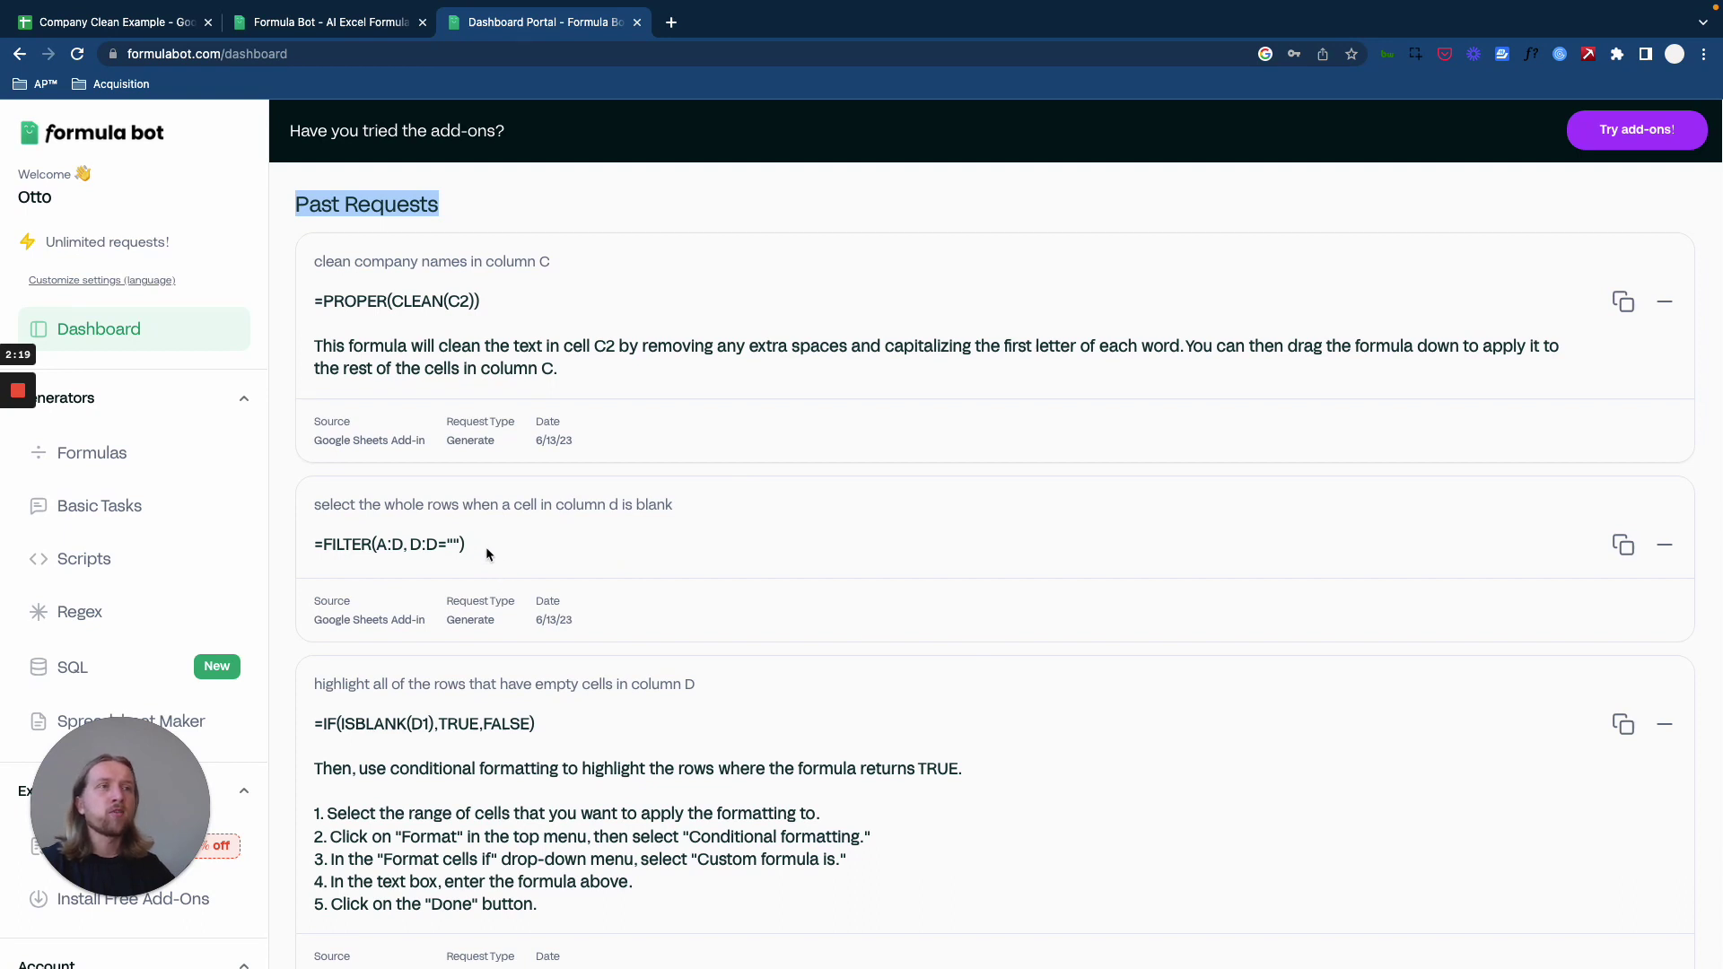
drag(486, 547, 324, 549)
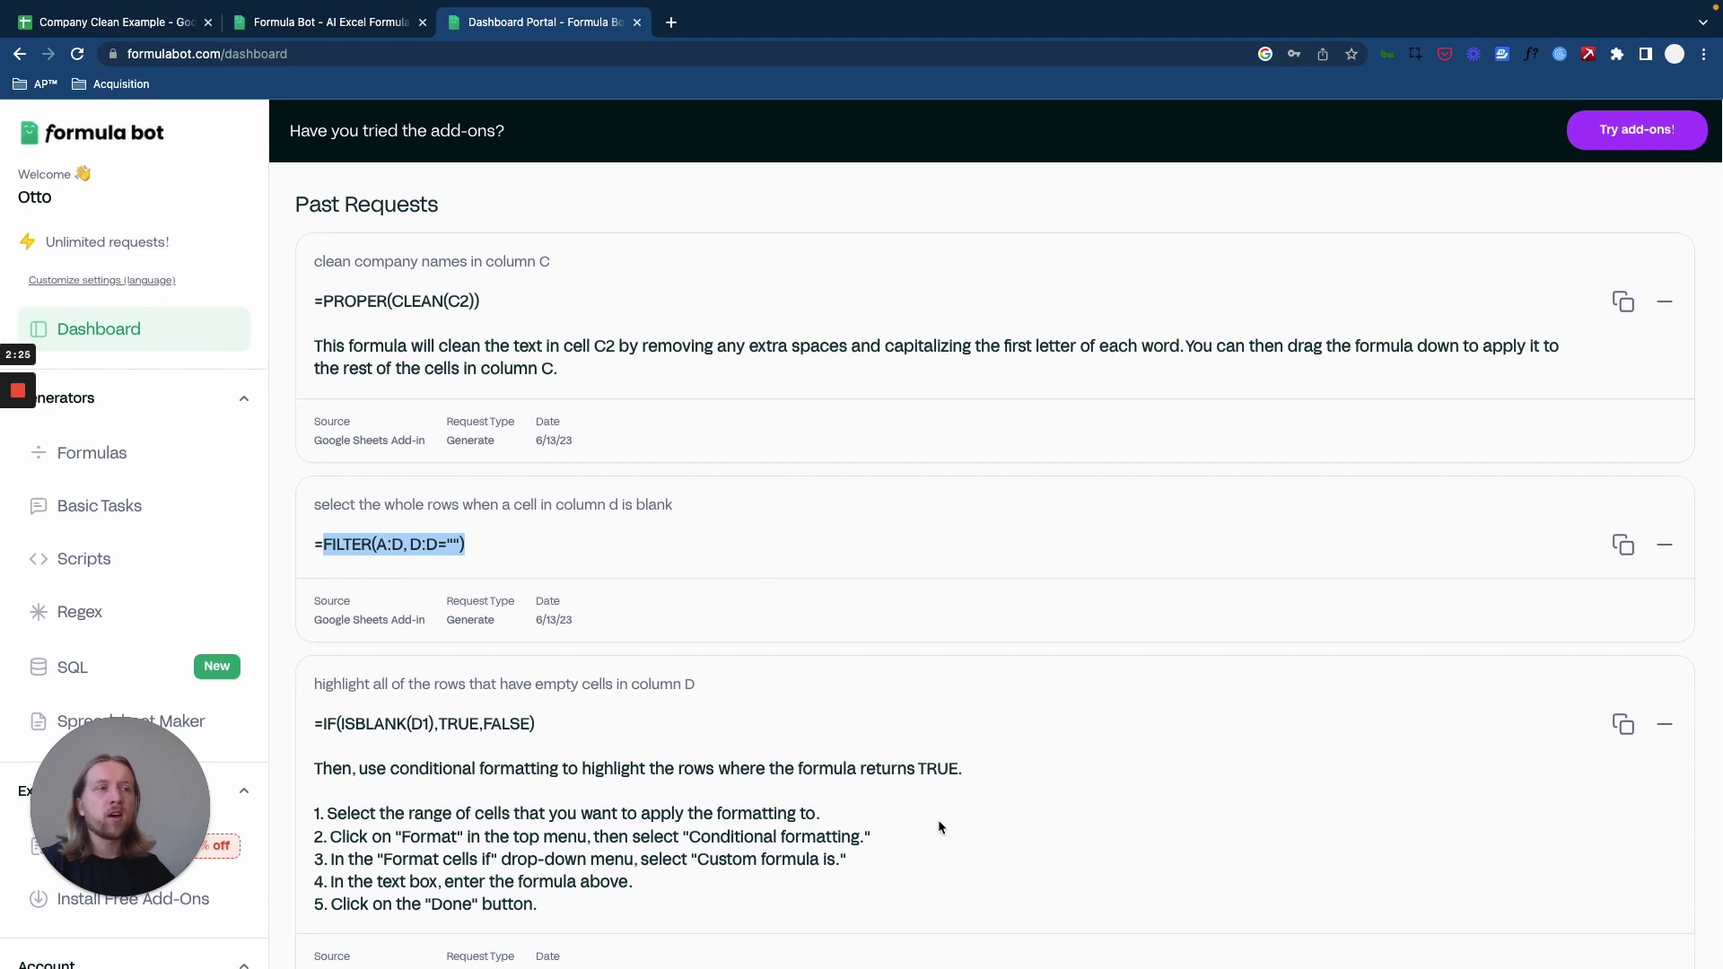
click(443, 566)
scroll(443, 567, up, 10)
Step: Flip between the Formula Bot home and dashboard pages, ending on the Company Clean Example spreadsheet
click(332, 21)
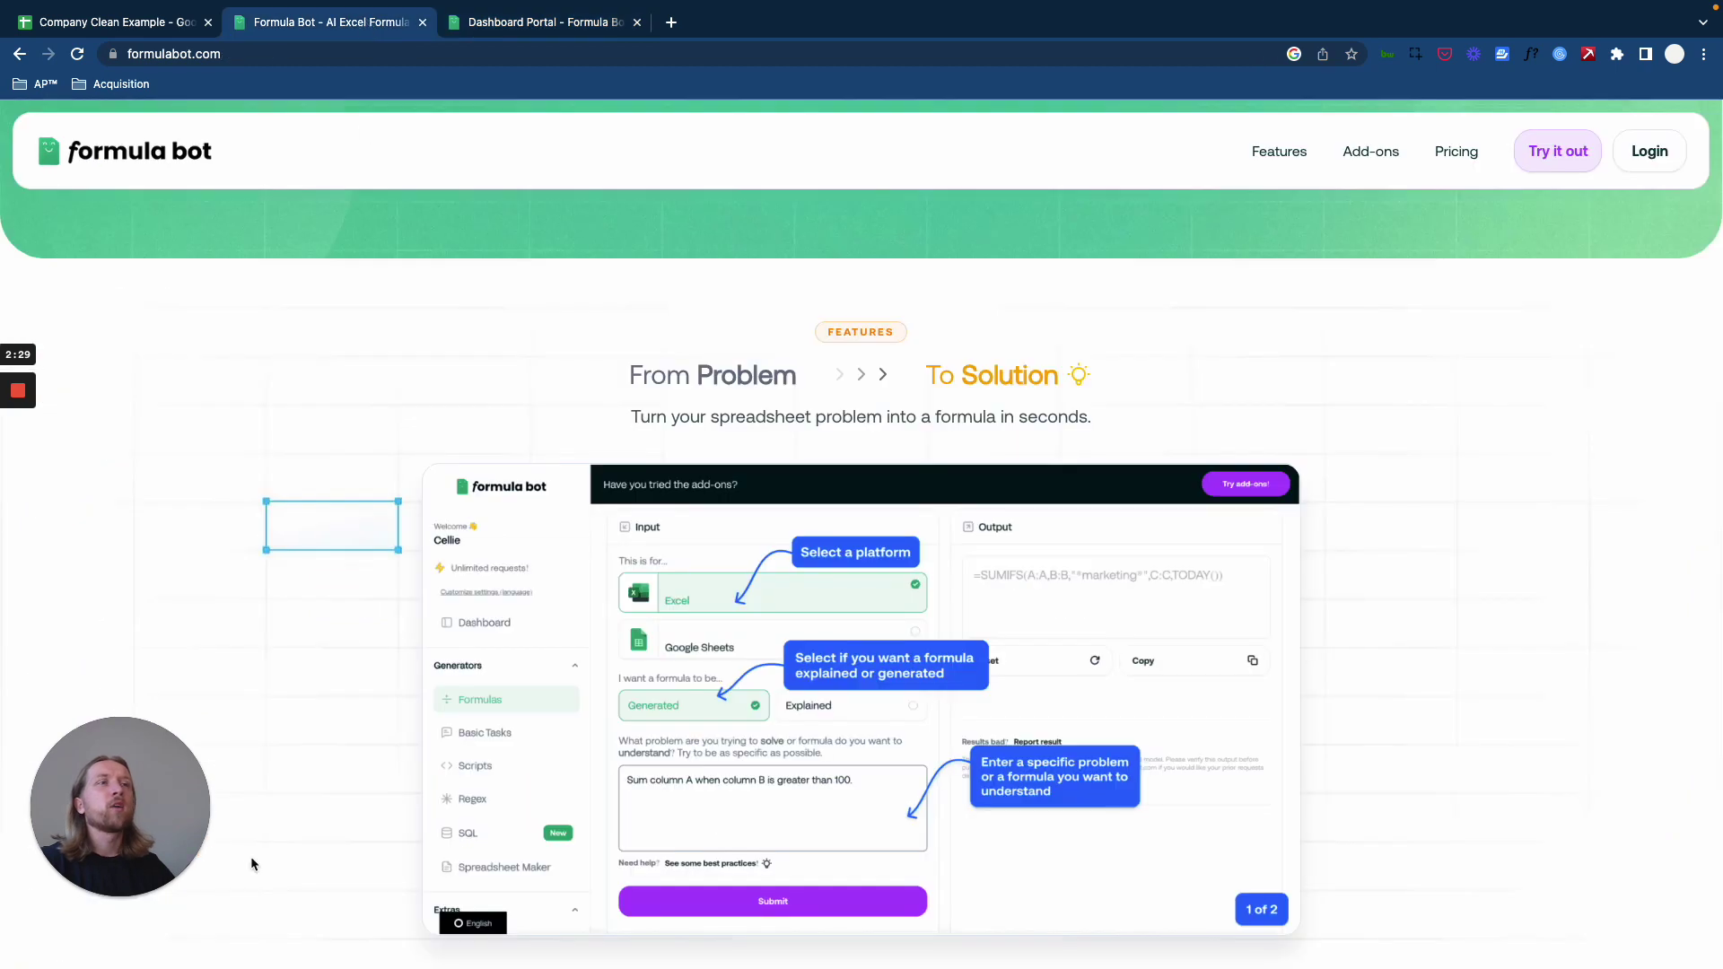
click(528, 25)
click(292, 22)
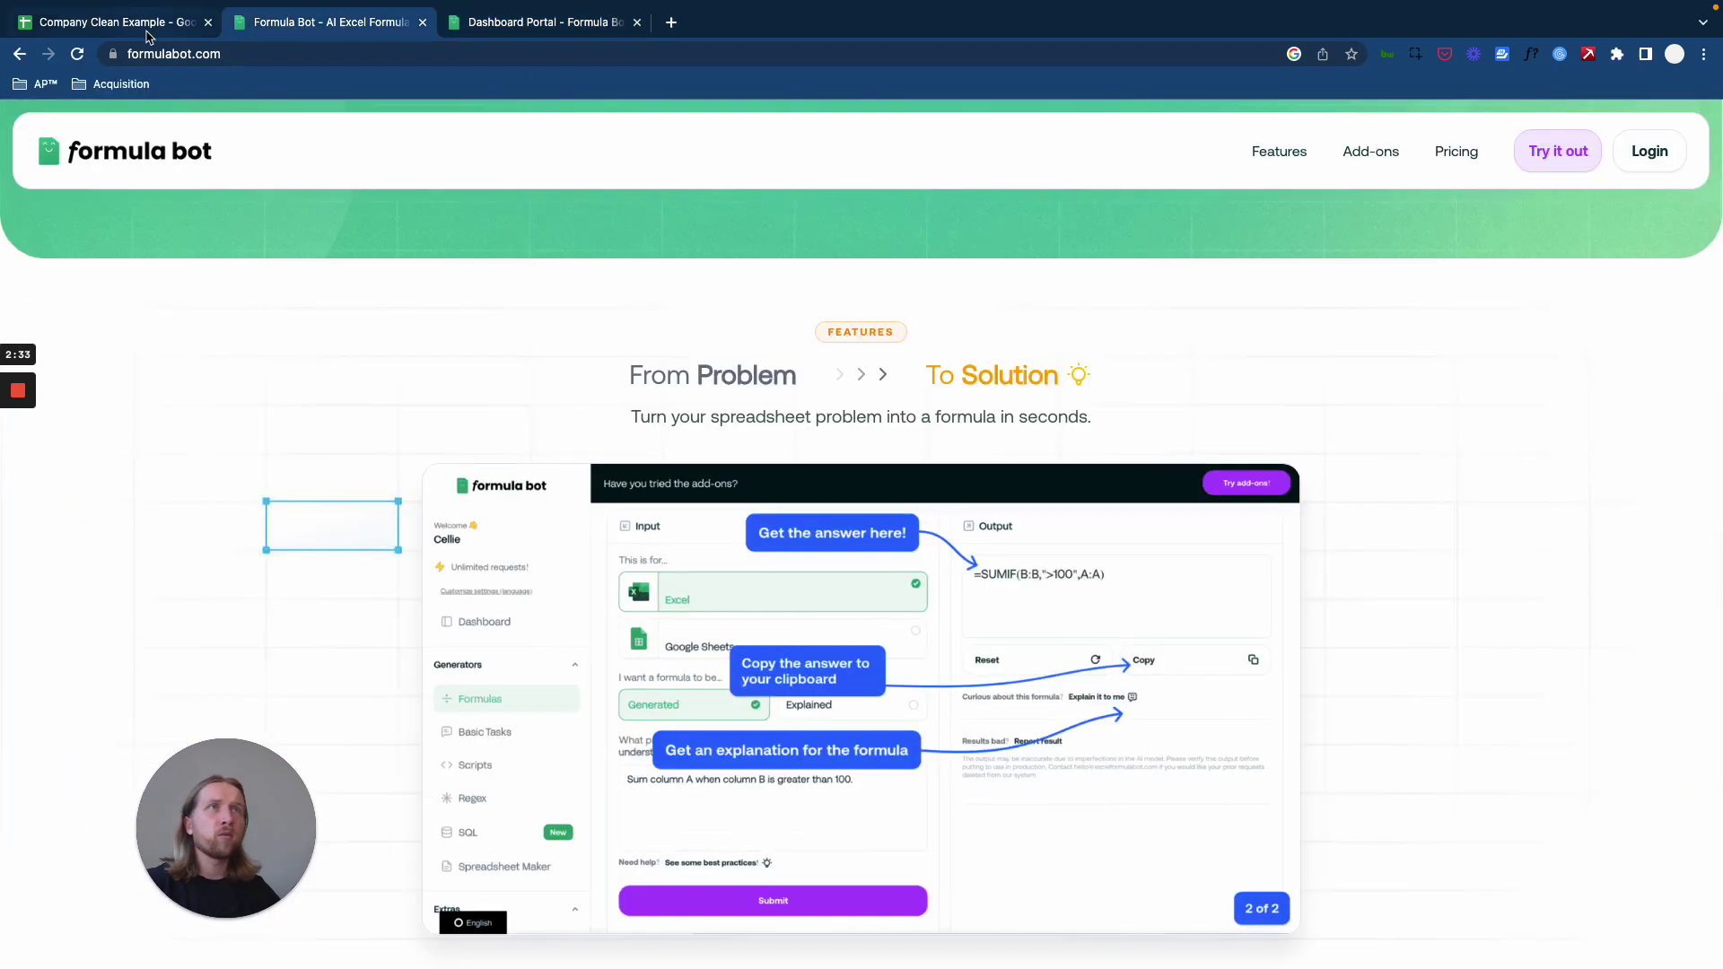
click(117, 22)
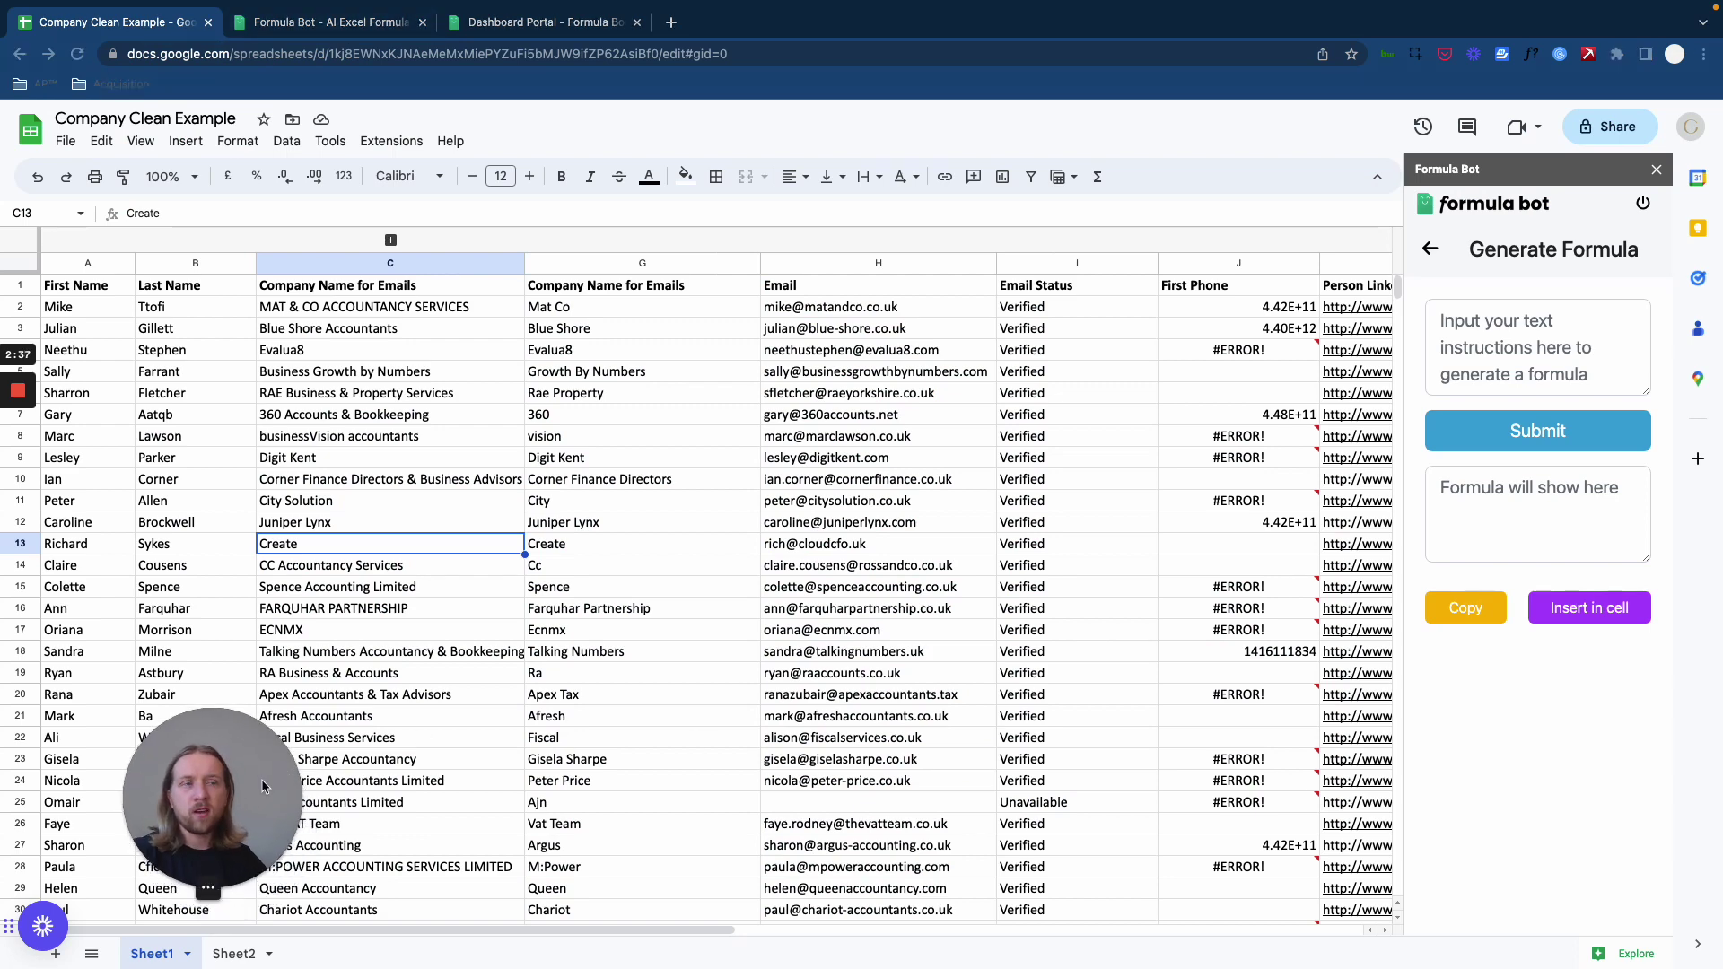
drag(228, 806, 167, 810)
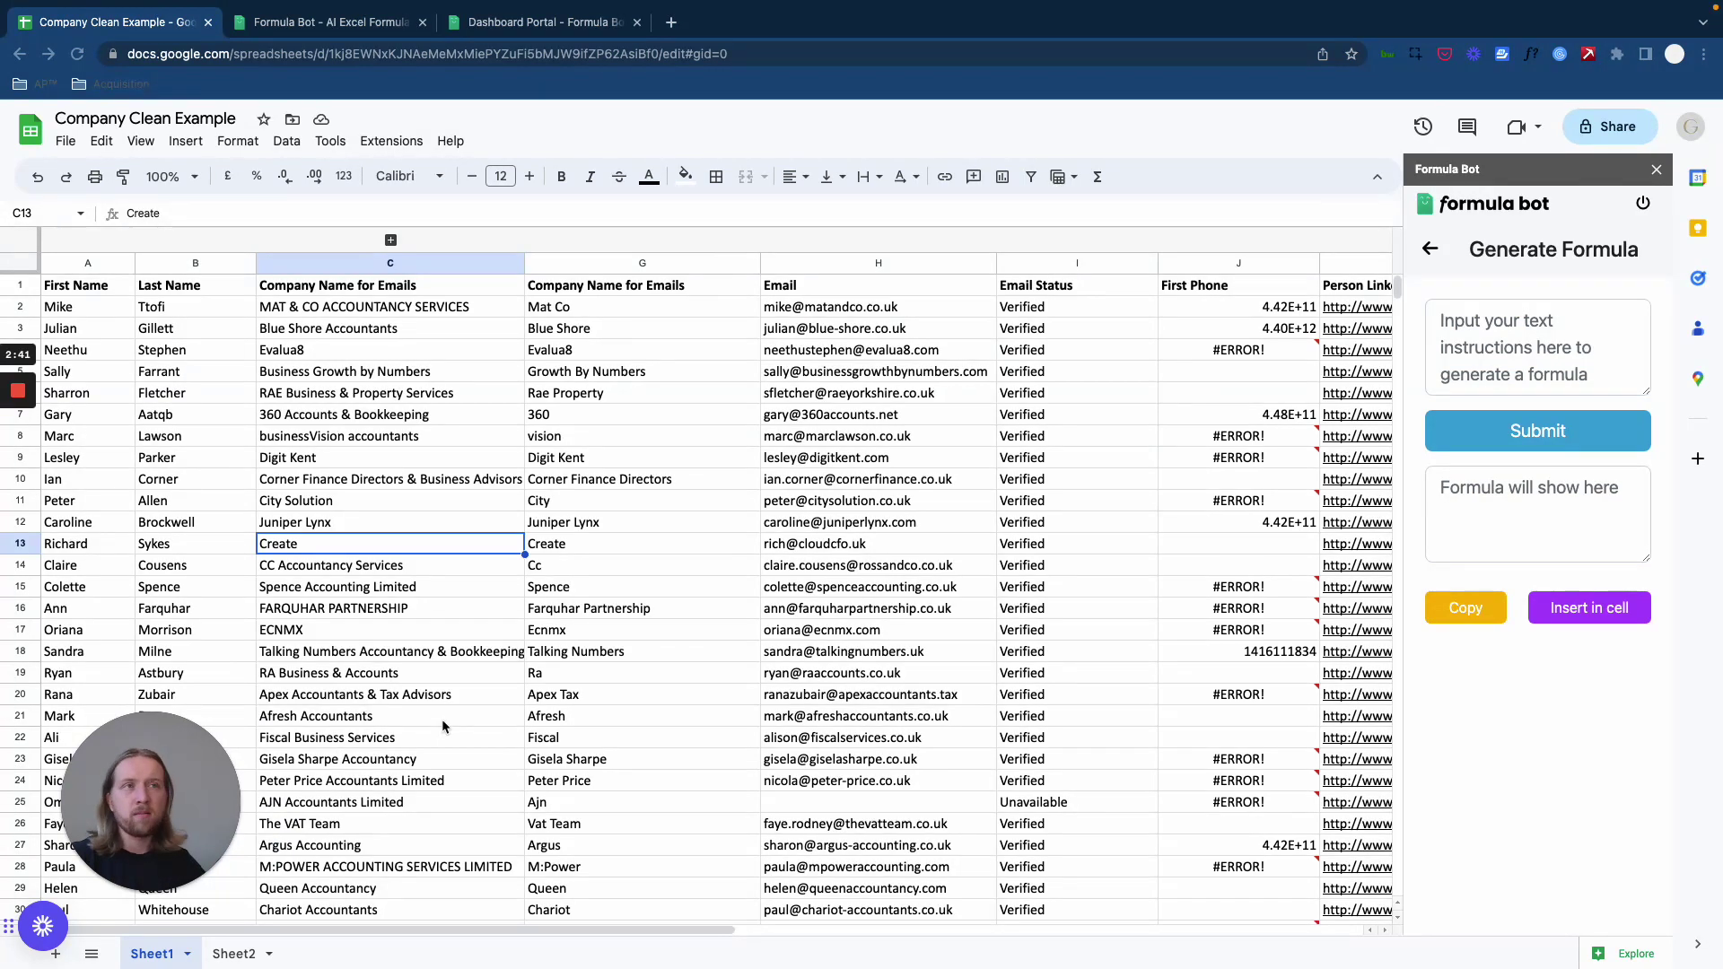
drag(190, 788, 174, 776)
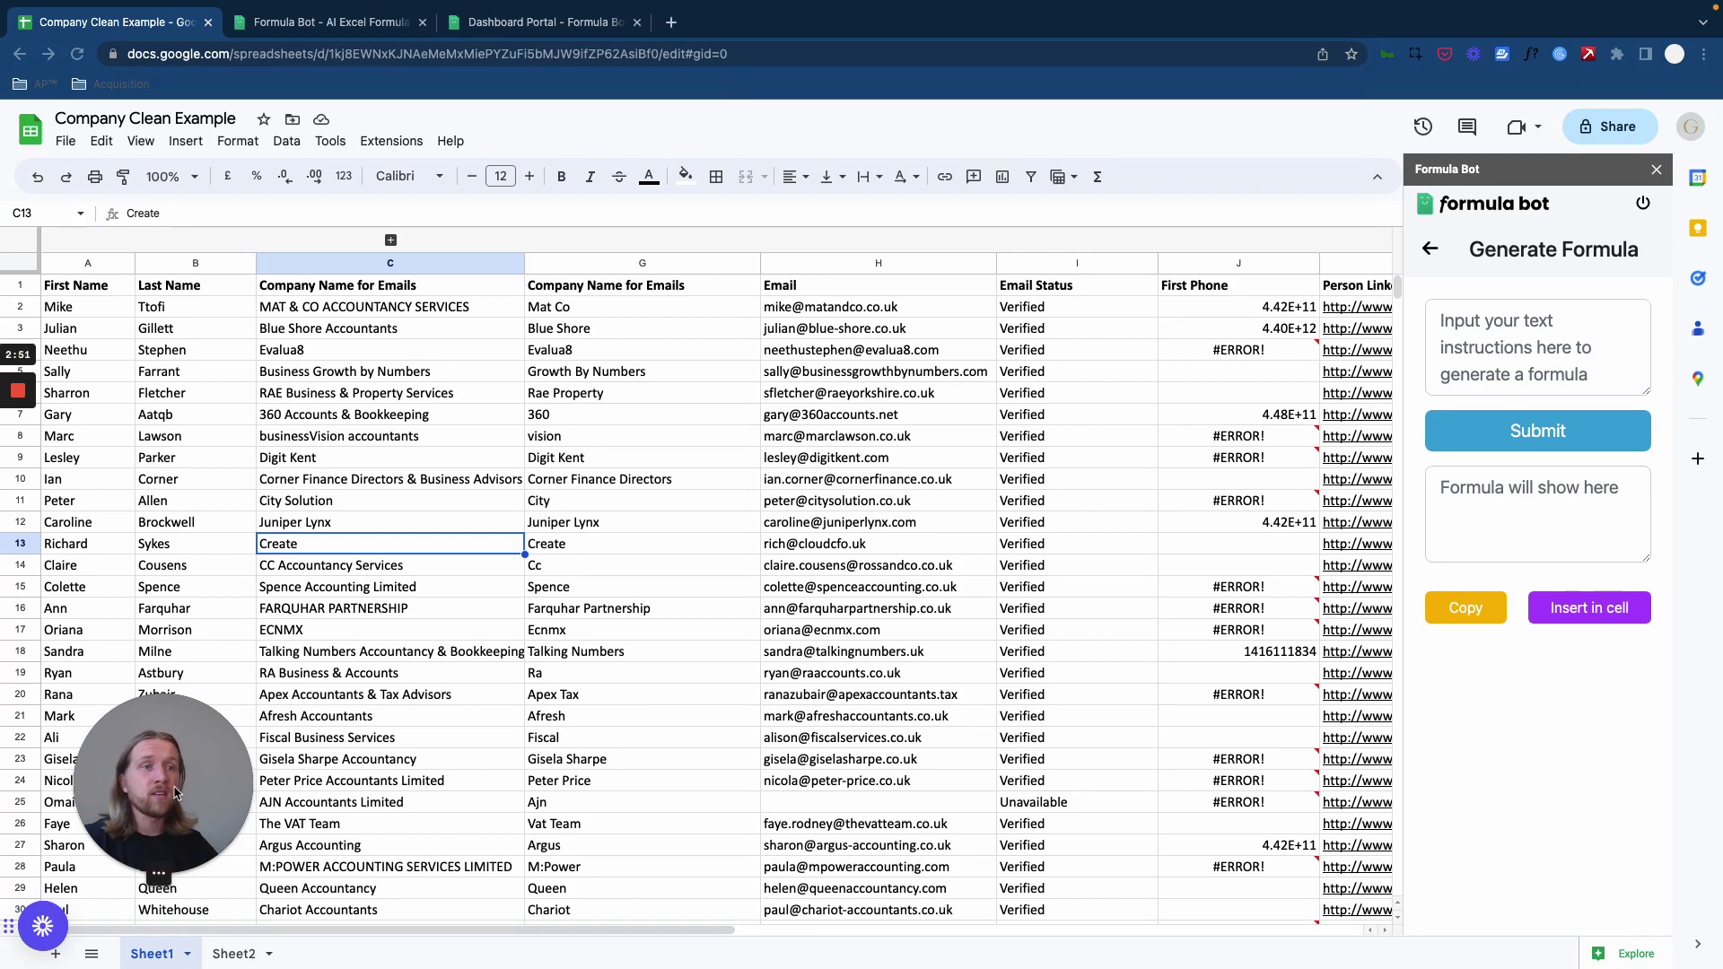
Step: On Sheet2, select the clean company names step and its saved formula in D2
click(239, 957)
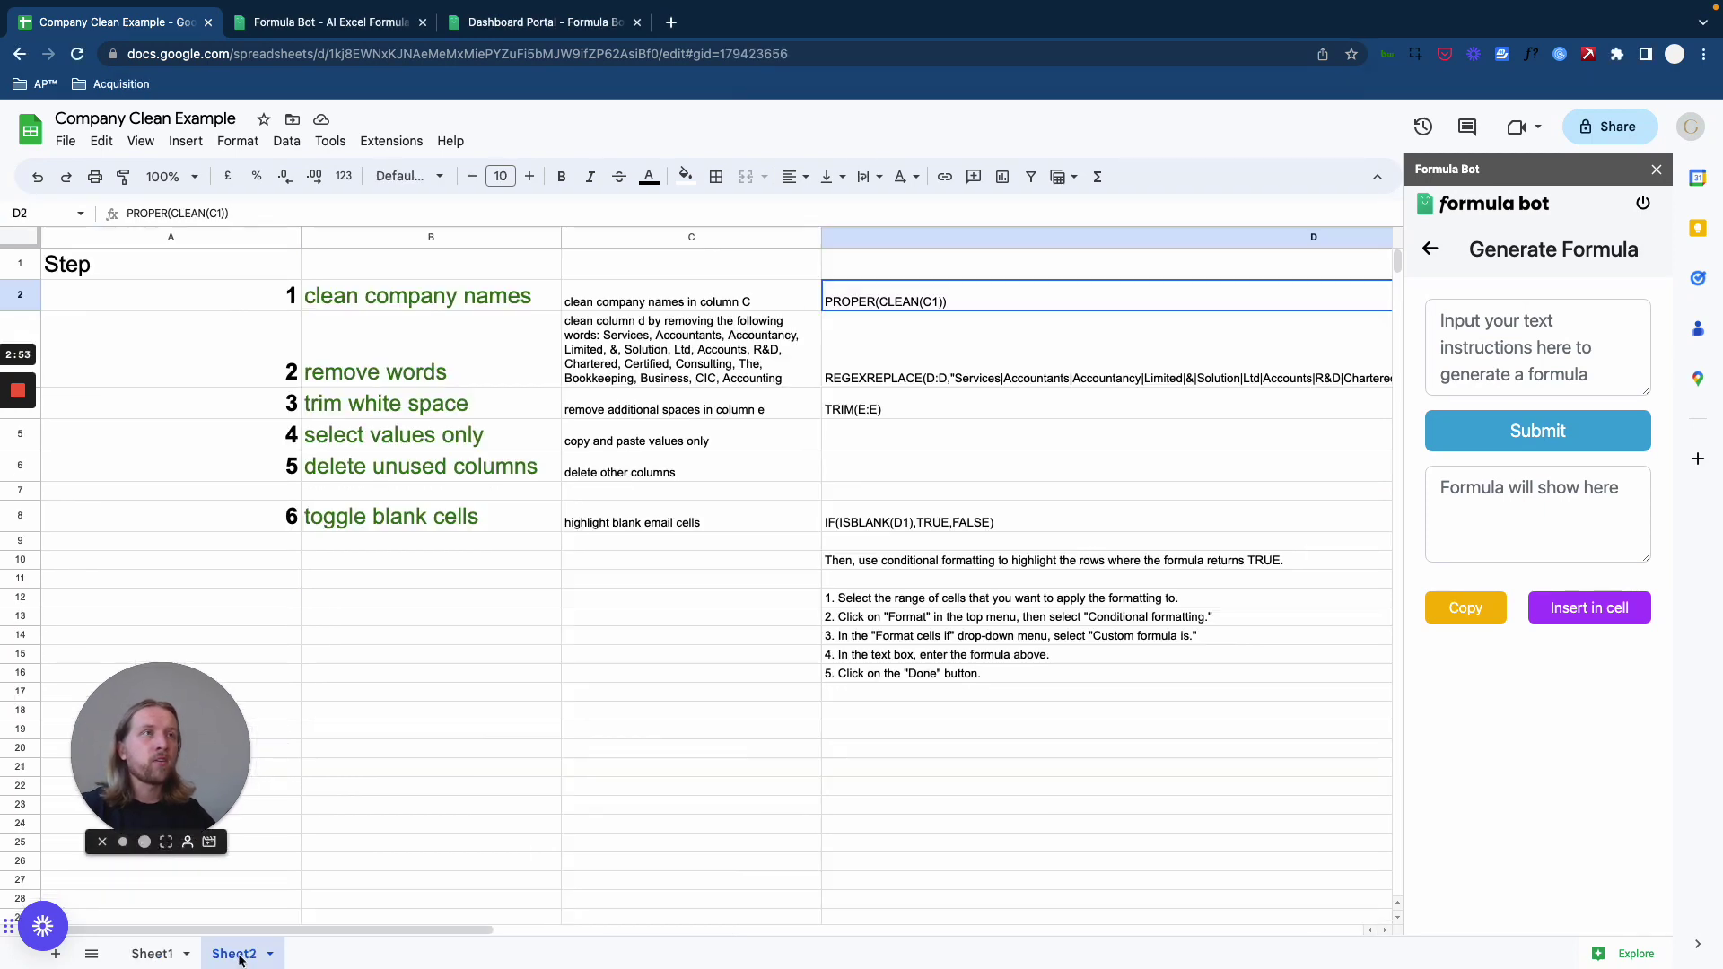
click(574, 332)
click(344, 286)
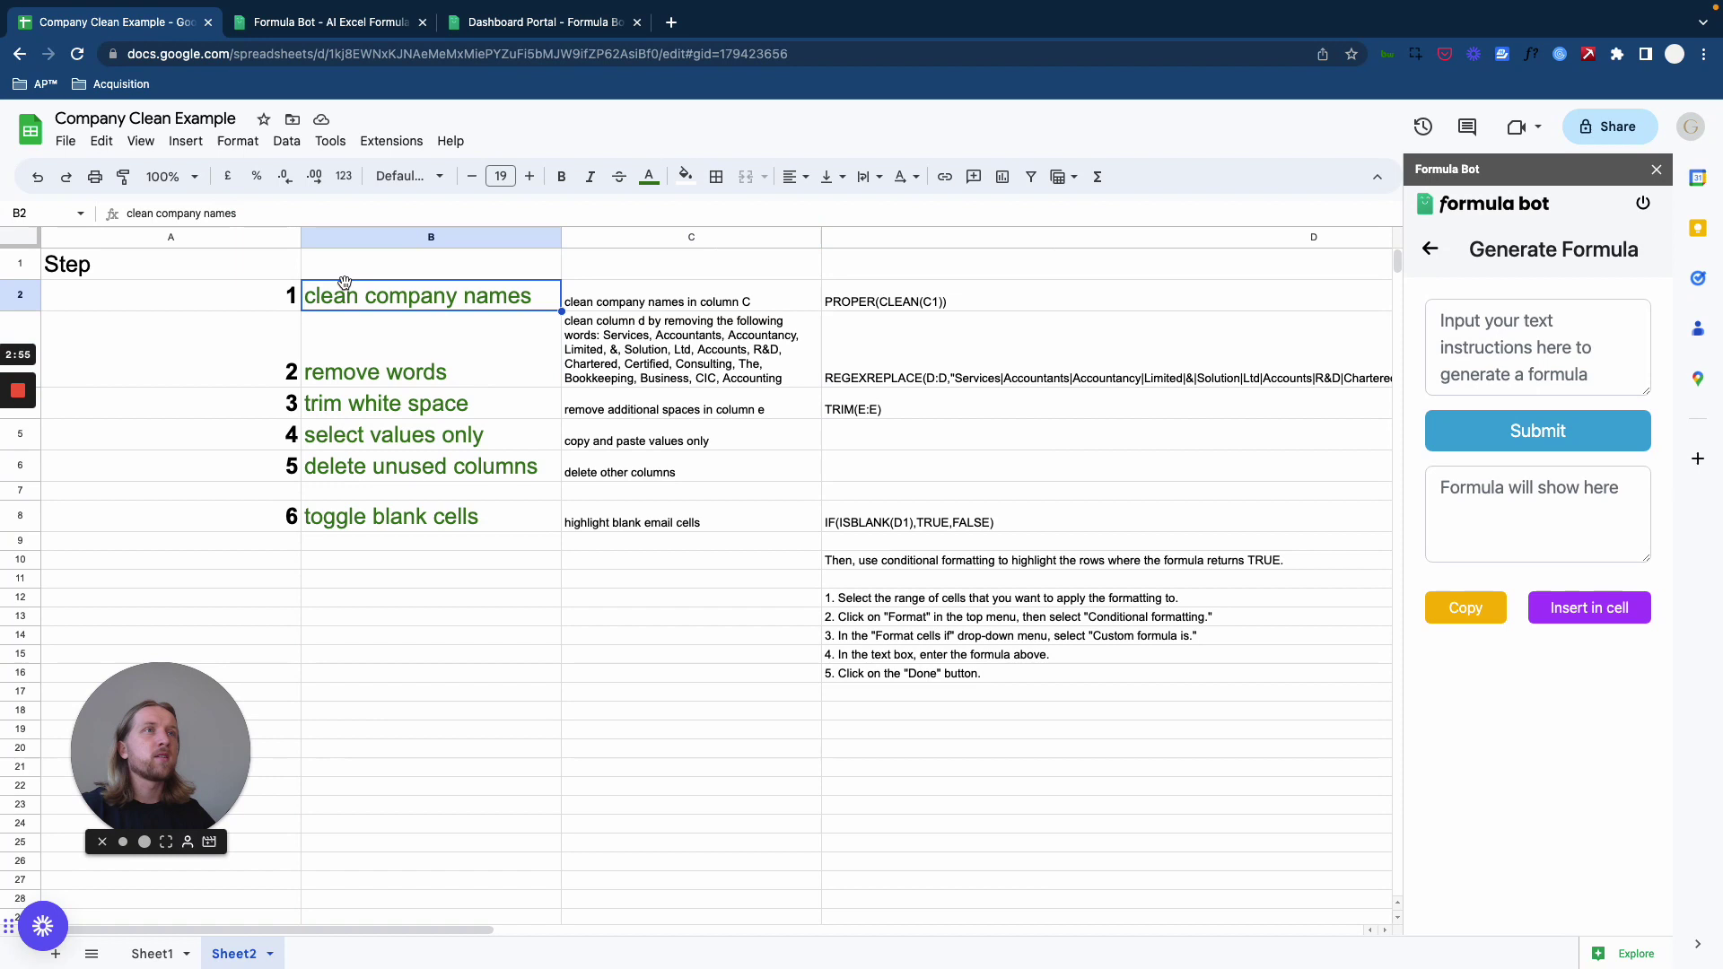
key(Right)
key(Right)
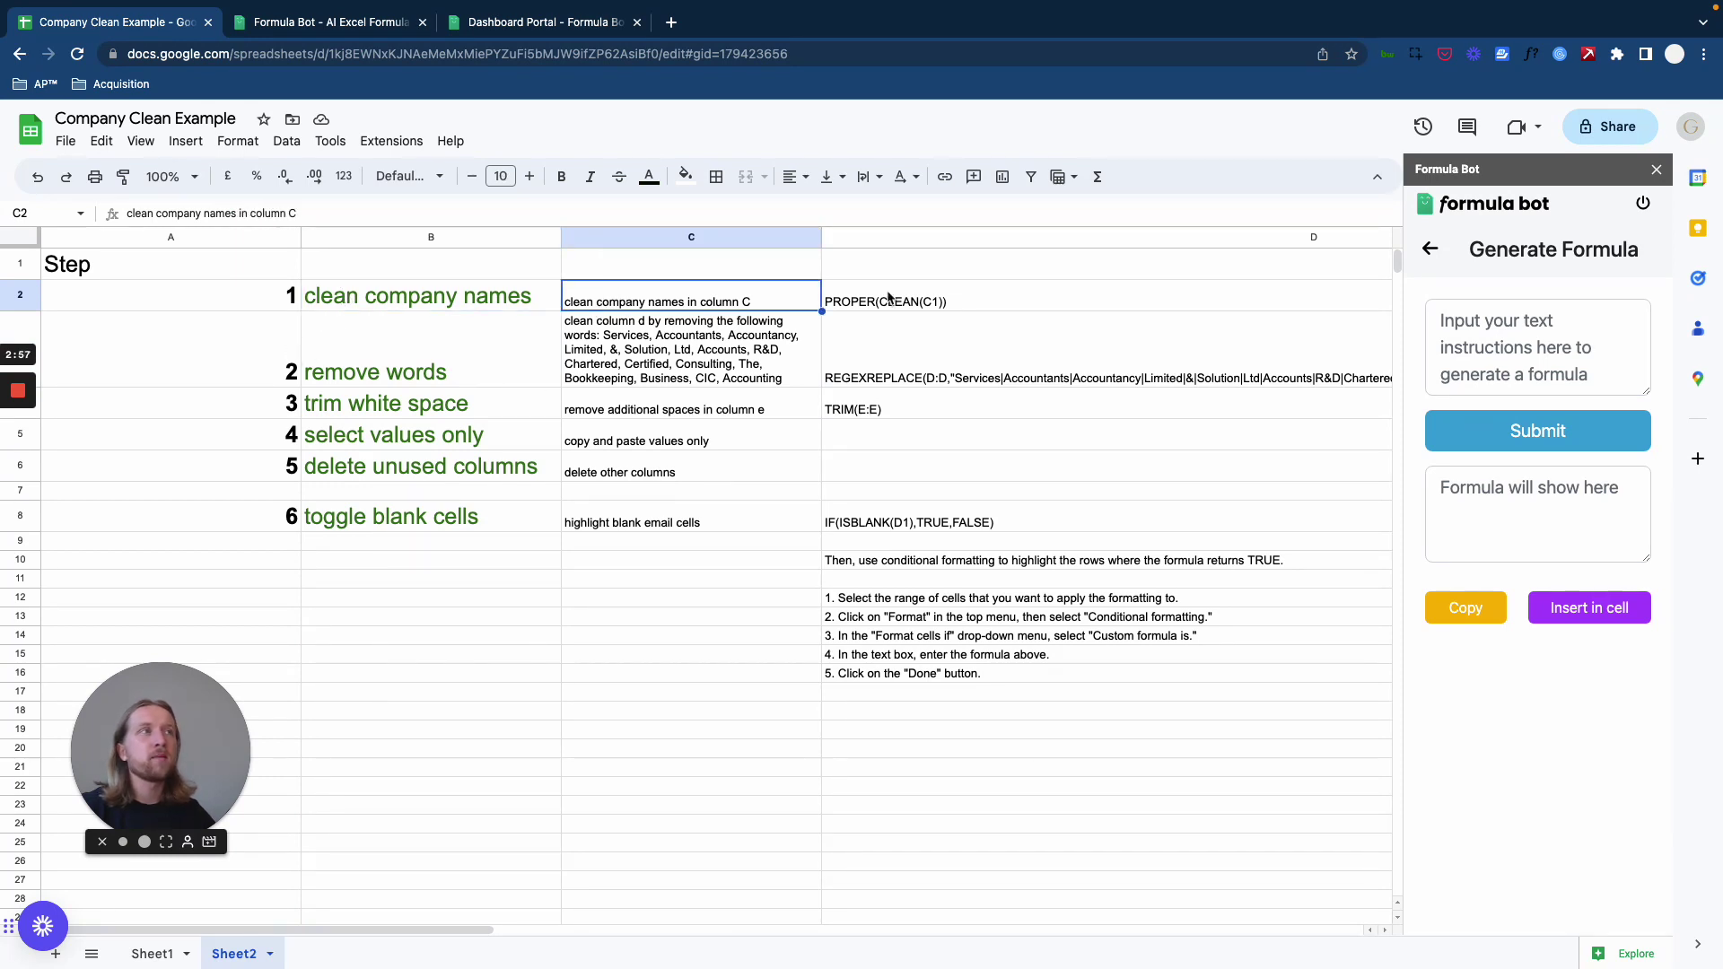
Step: Submit the request 'clean company names in column C' in the Formula Bot sidebar
click(1543, 329)
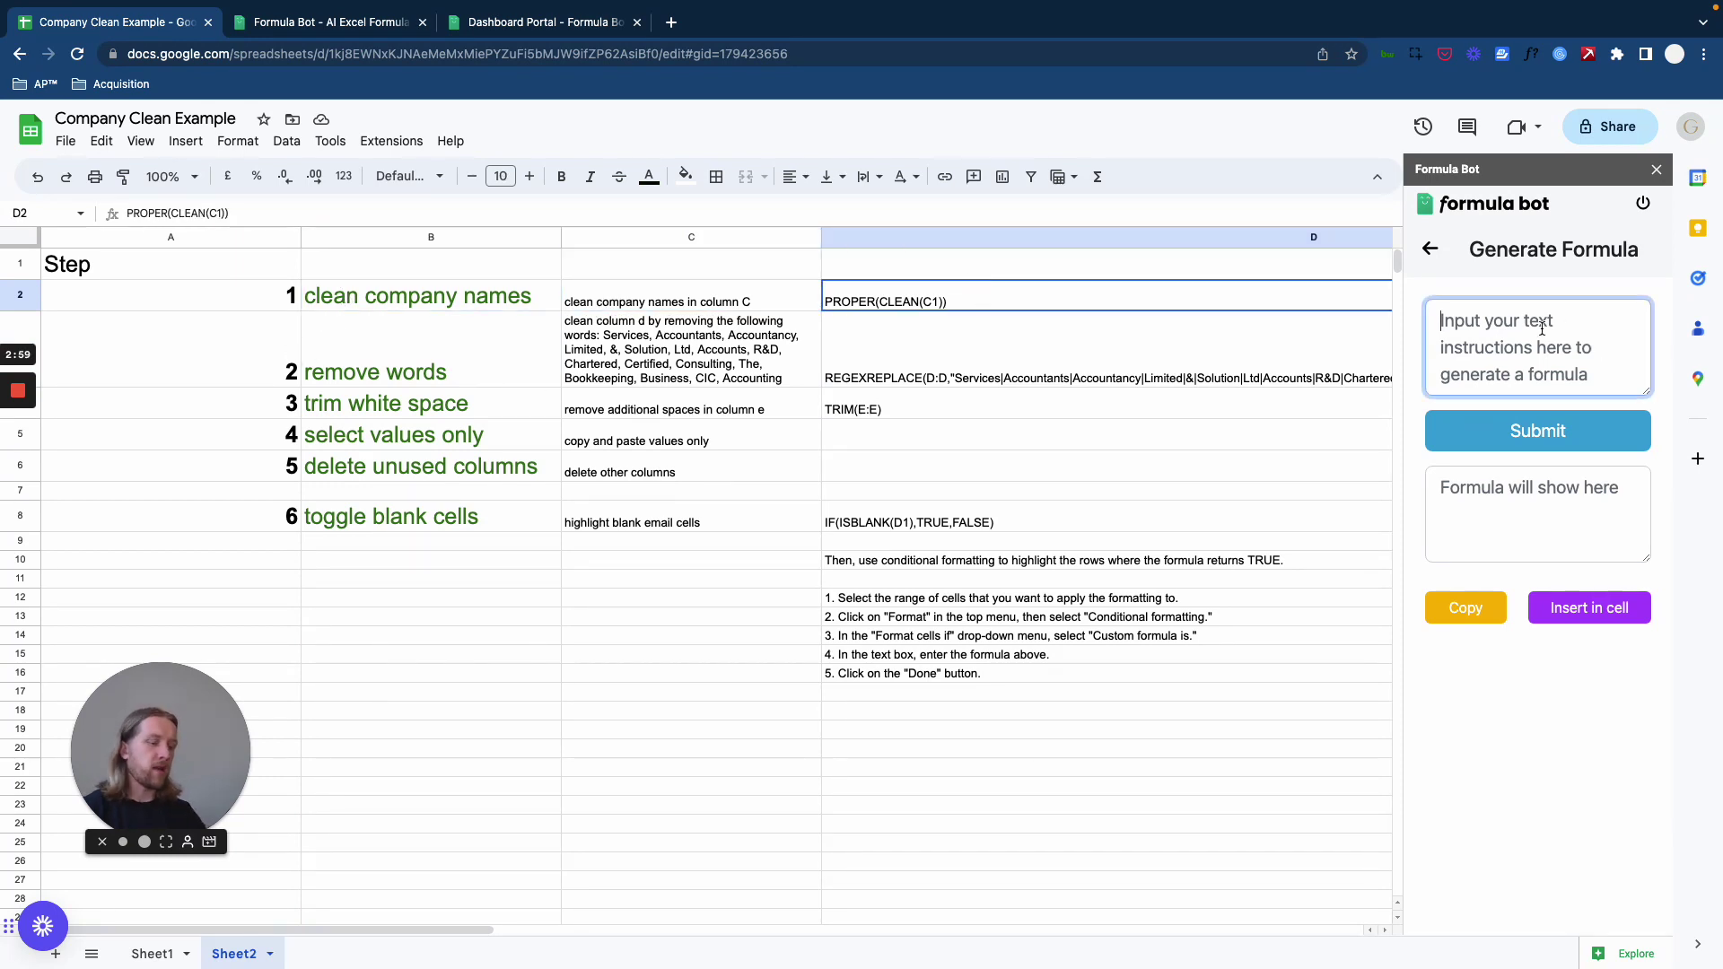
text(clean coma)
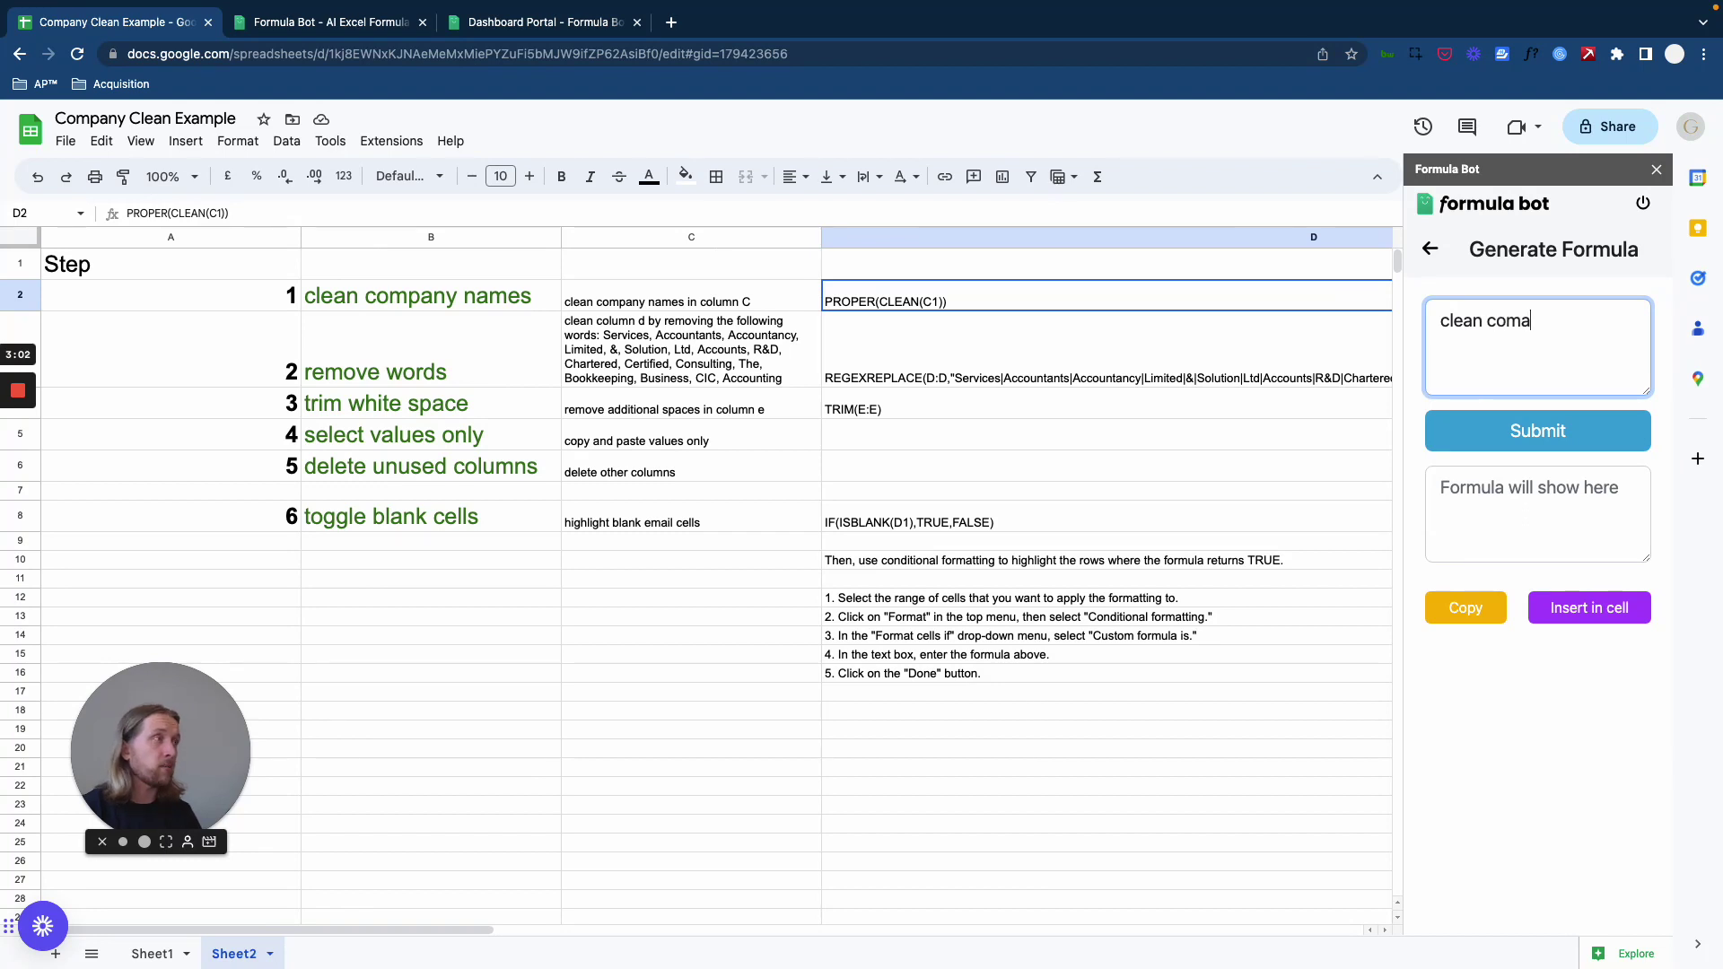
key(BackSpace)
text(pany)
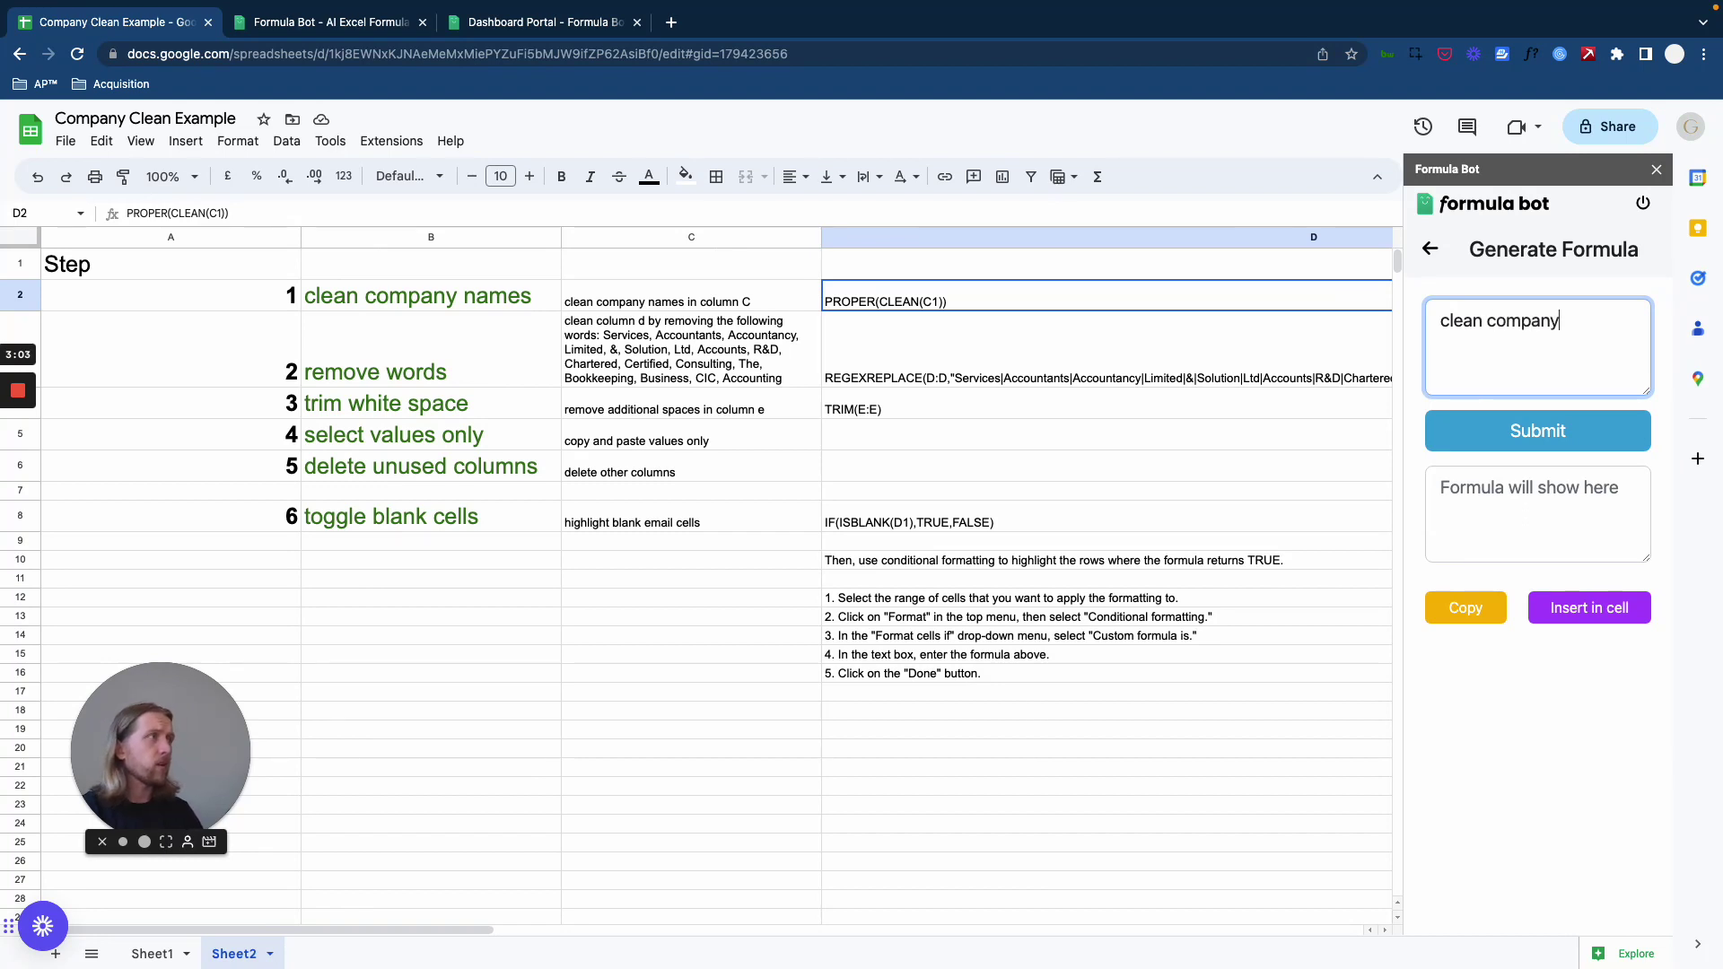
text( names in column C)
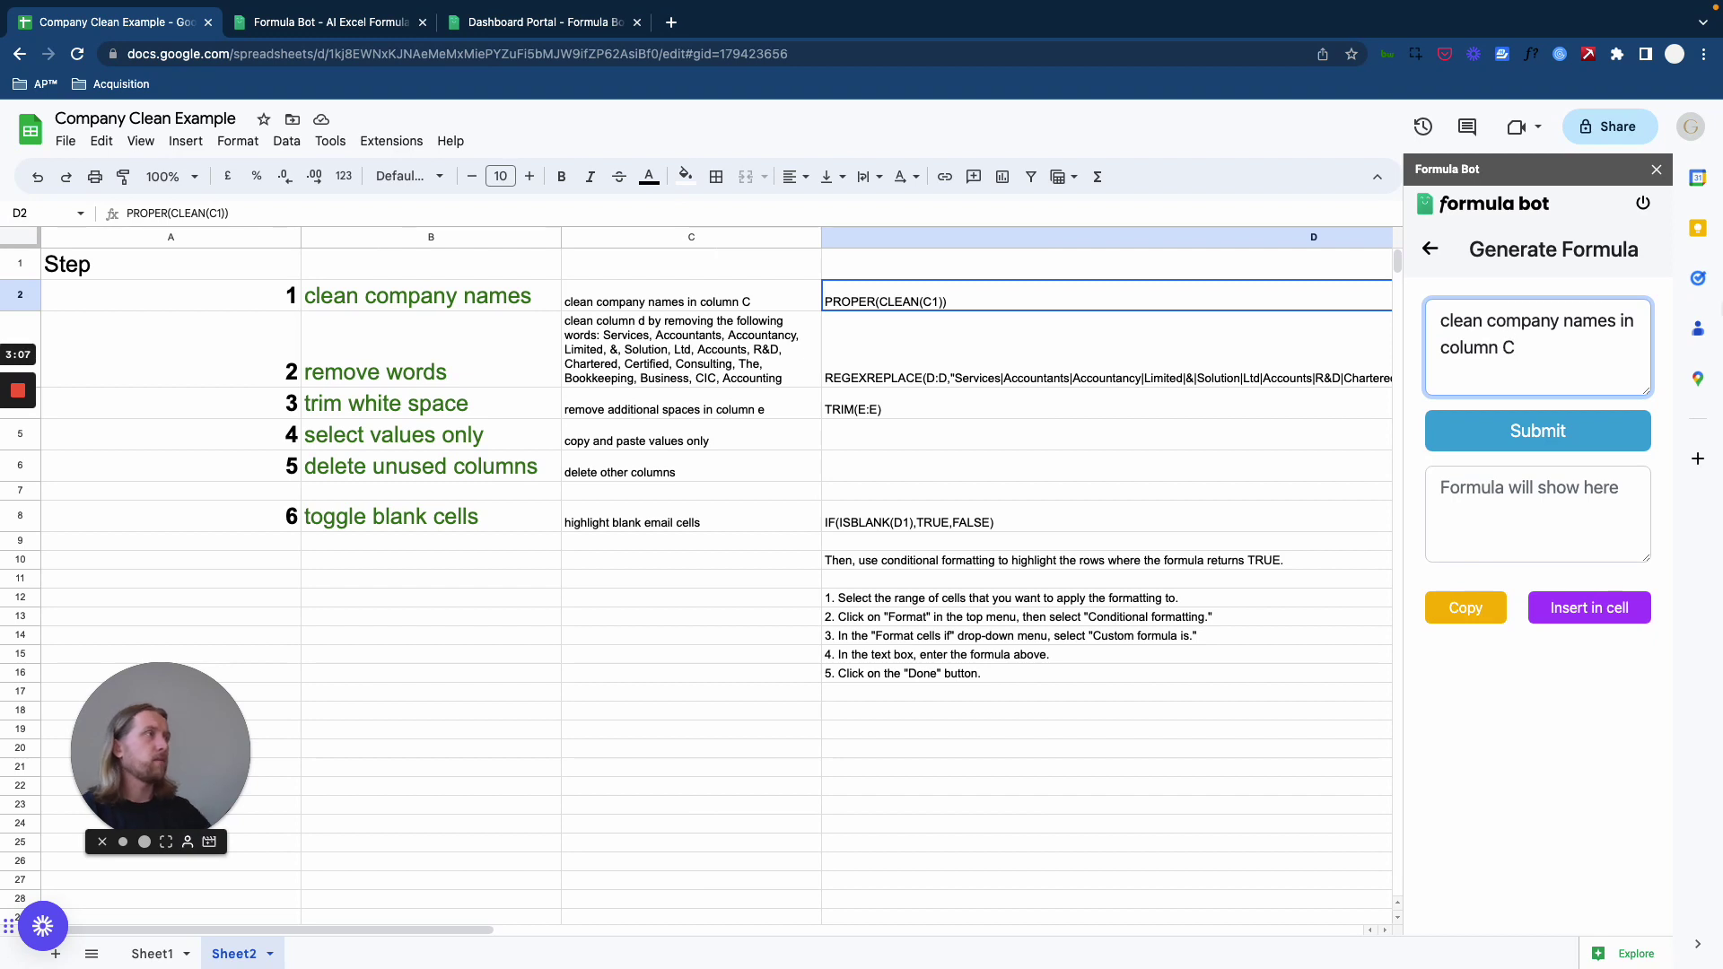
click(1546, 432)
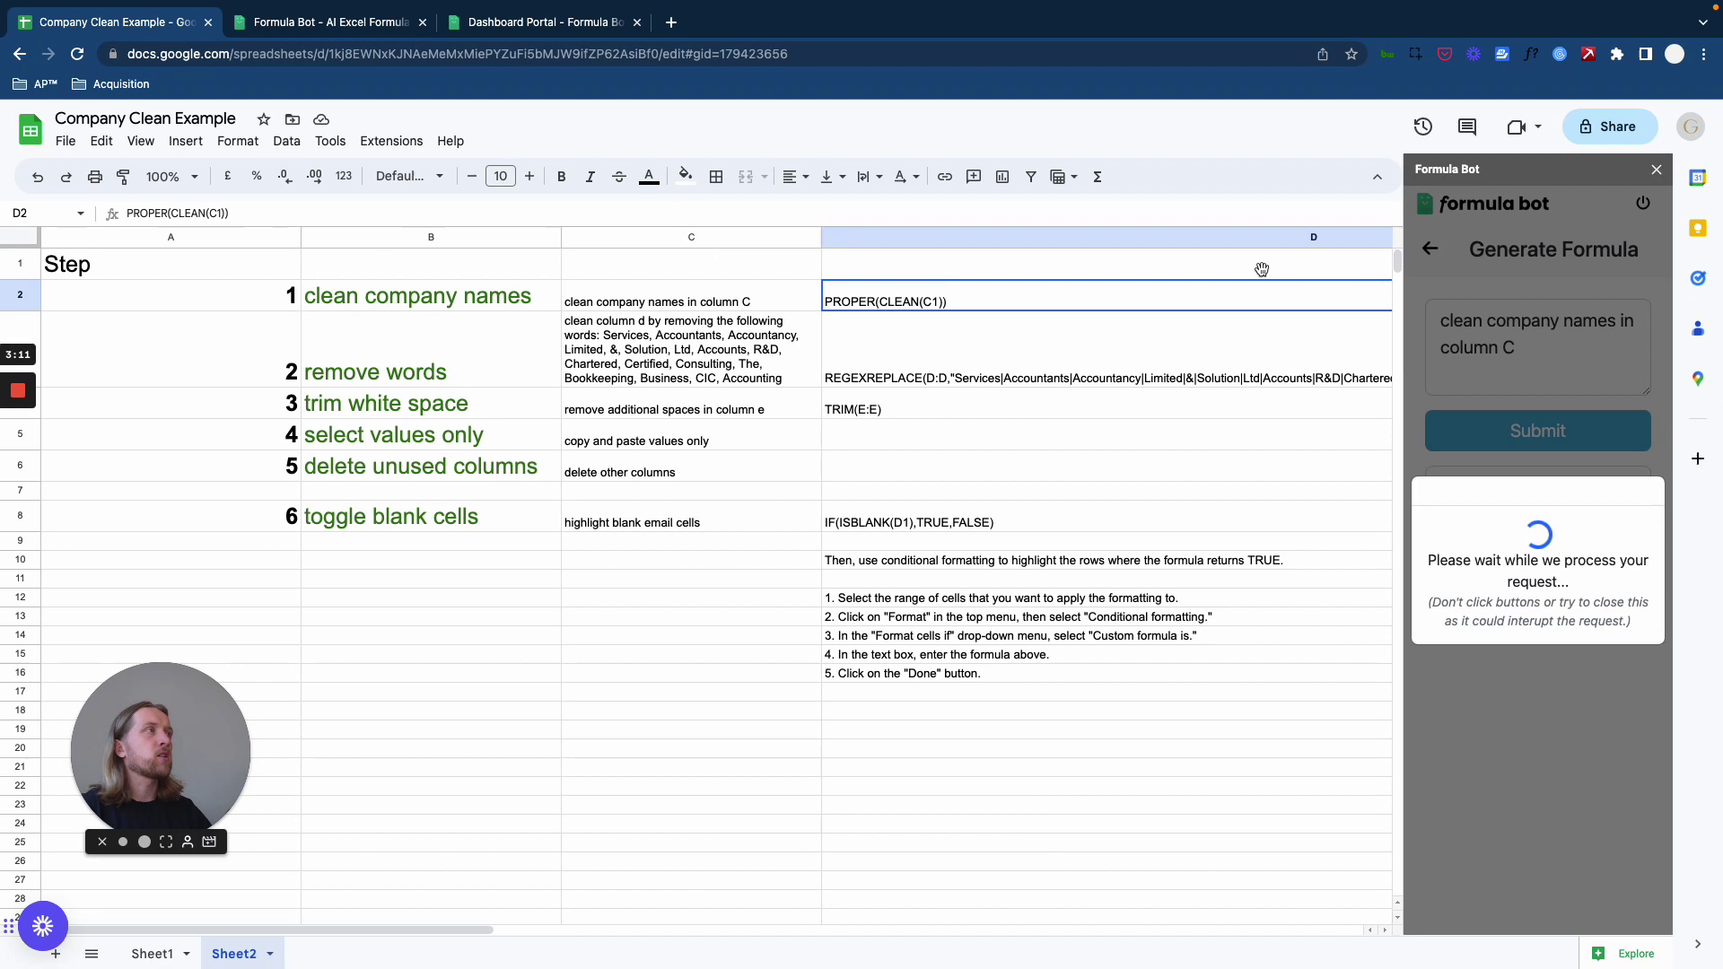
click(368, 141)
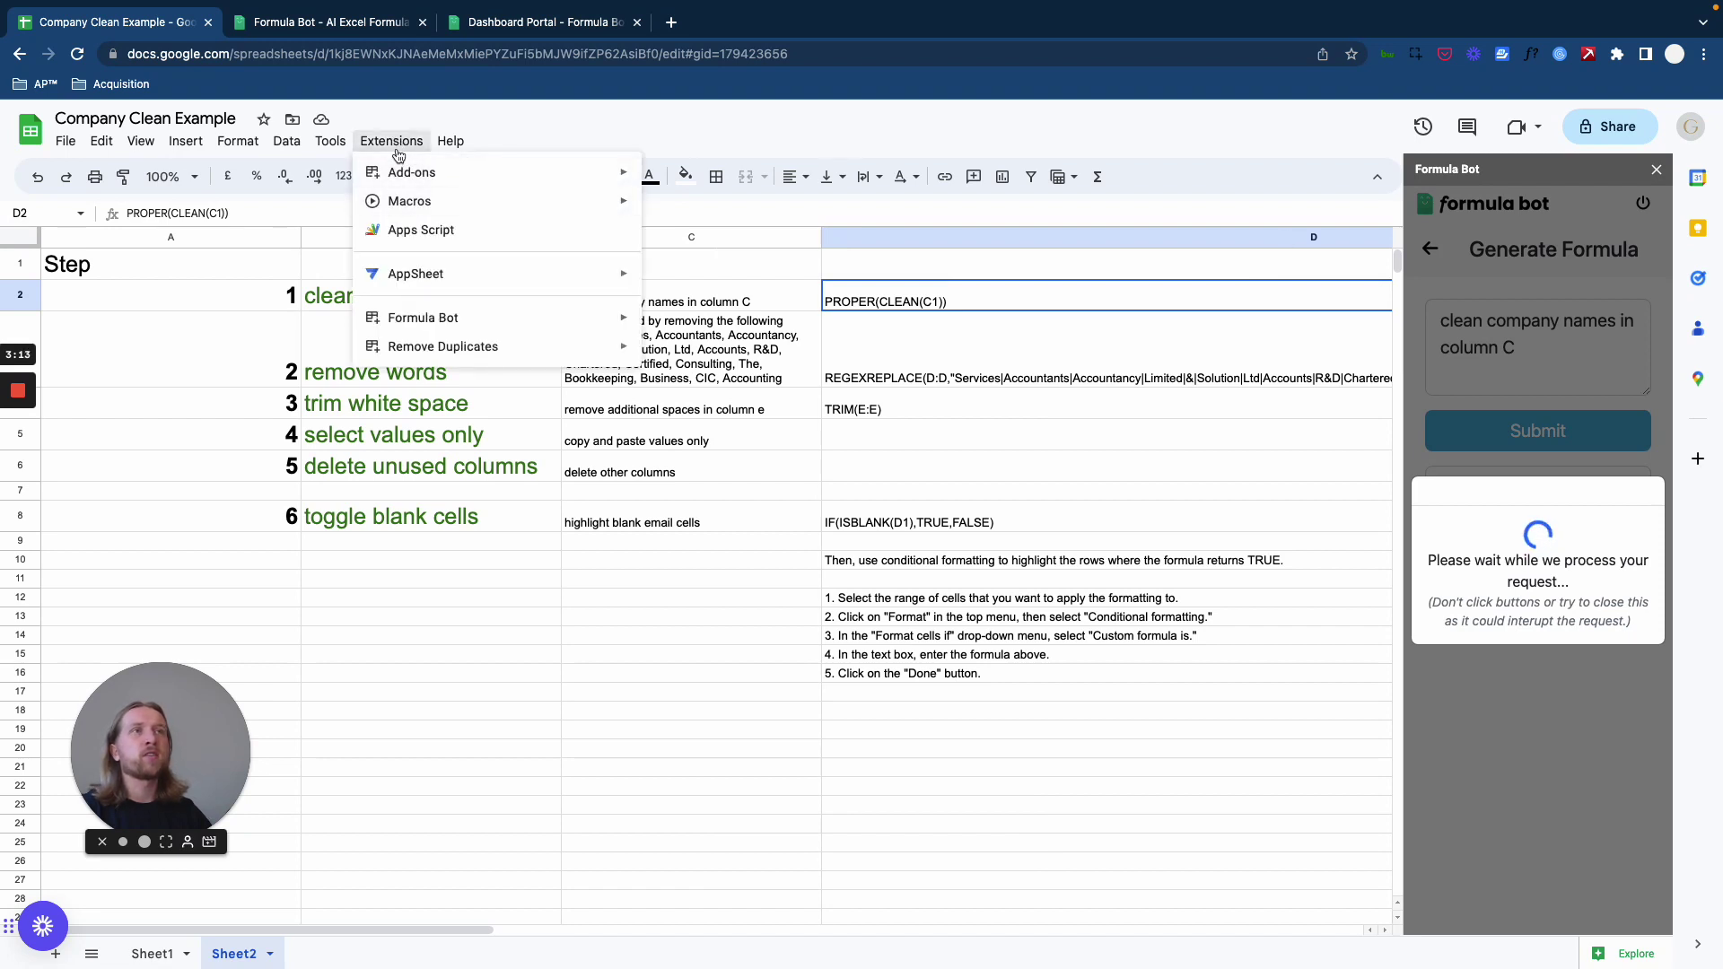
Step: Dismiss the Extensions menu and select the PROPER(CLEAN(C1)) text inside D2 for copying
mouse_move(409, 322)
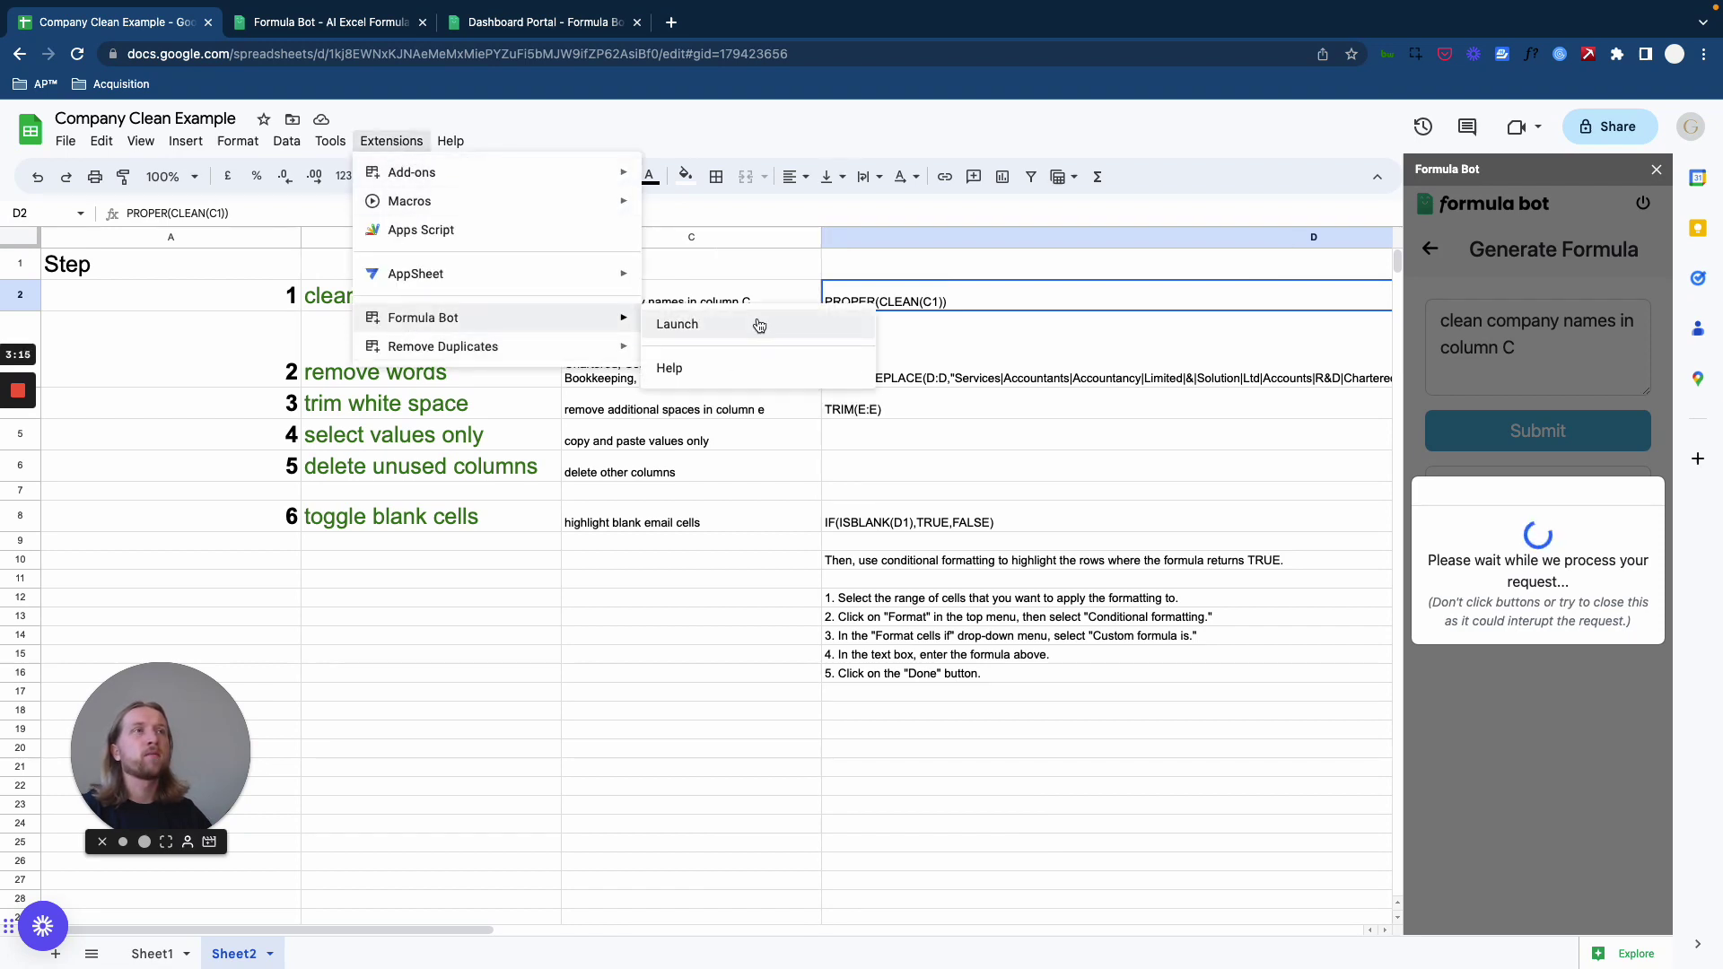
click(1562, 341)
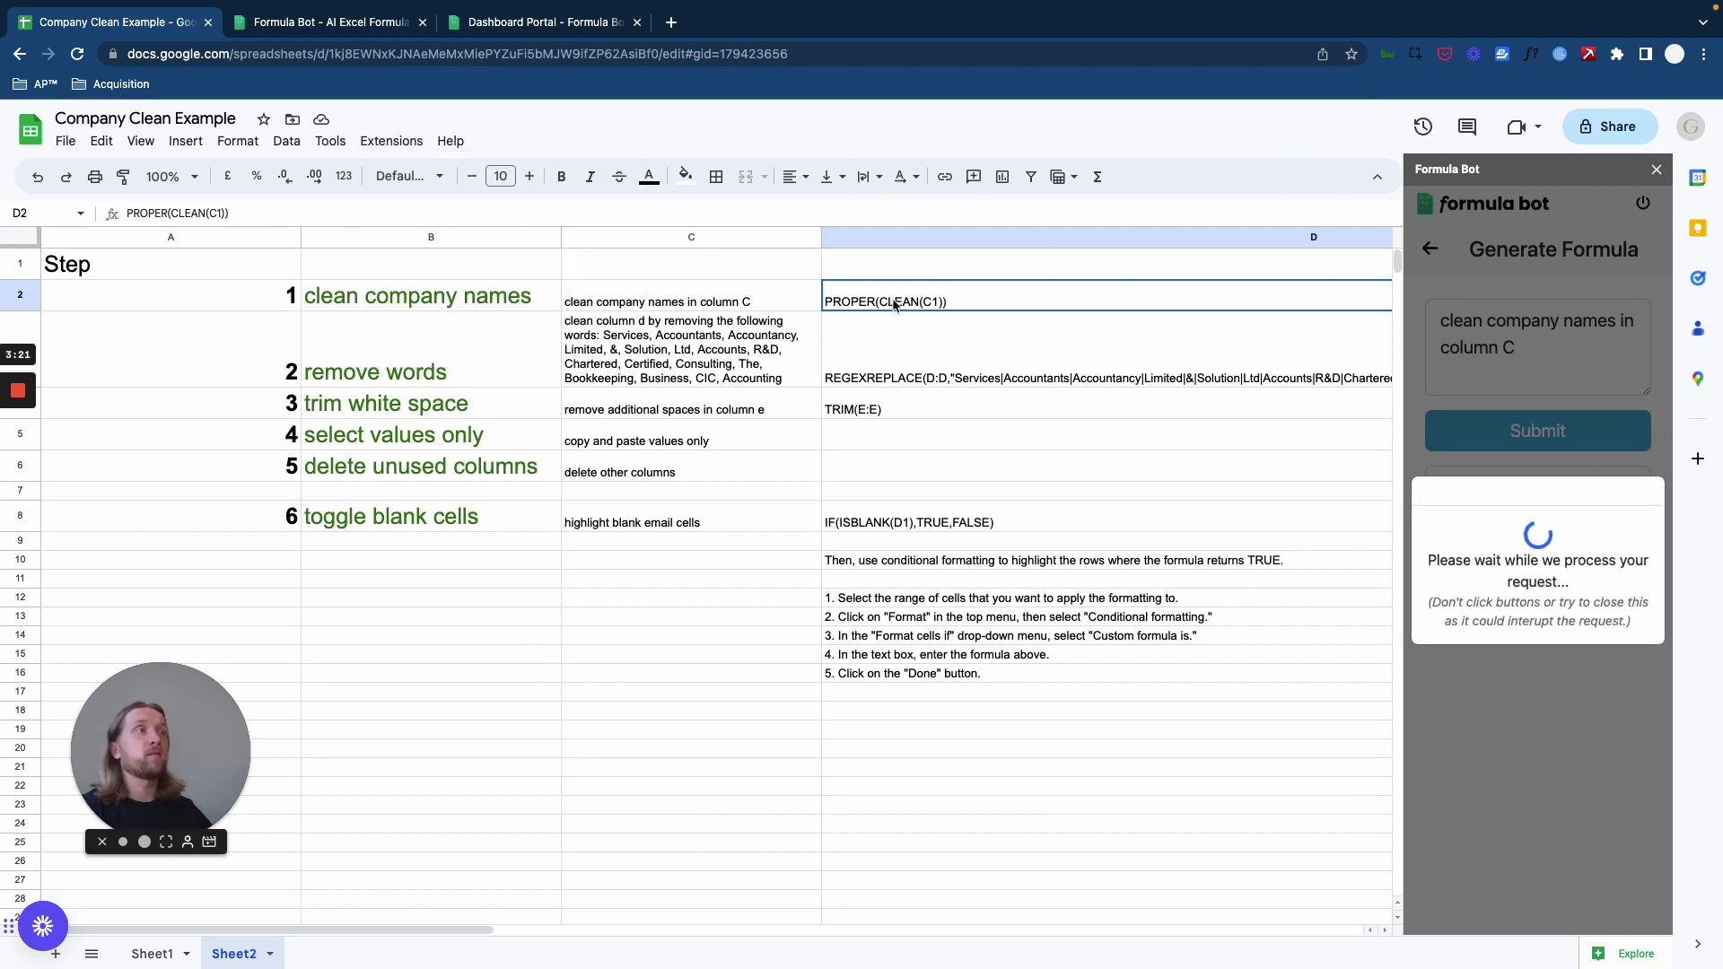
scroll(893, 305, right, 3)
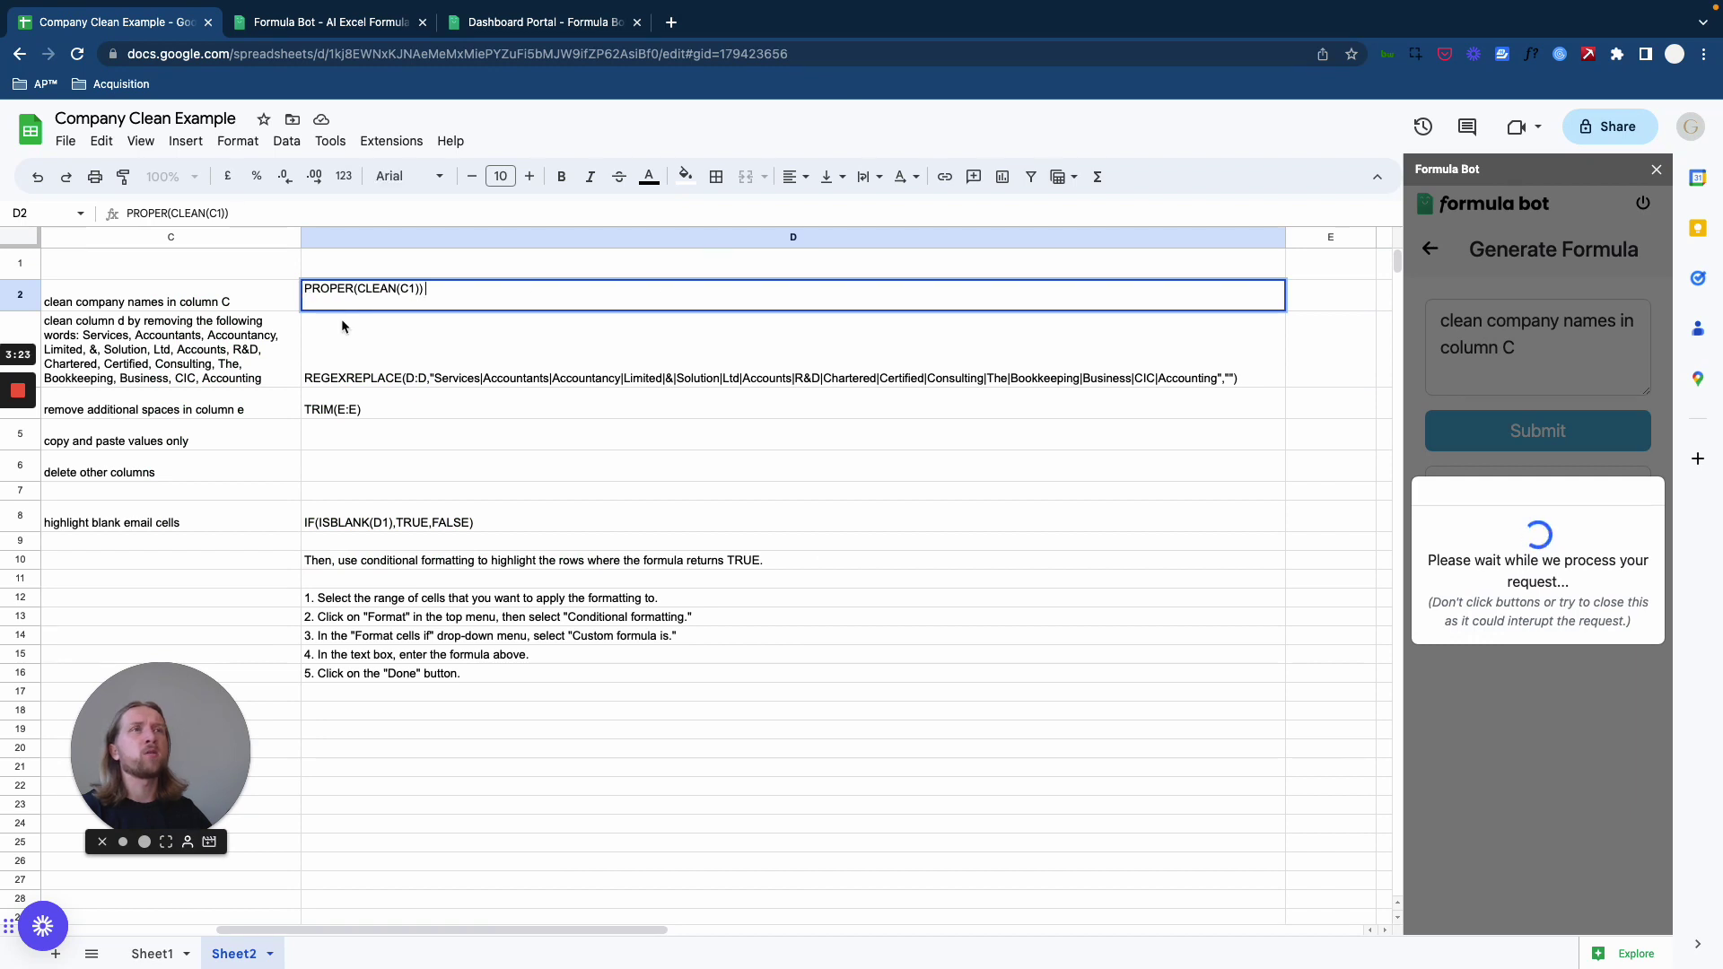
key(Return)
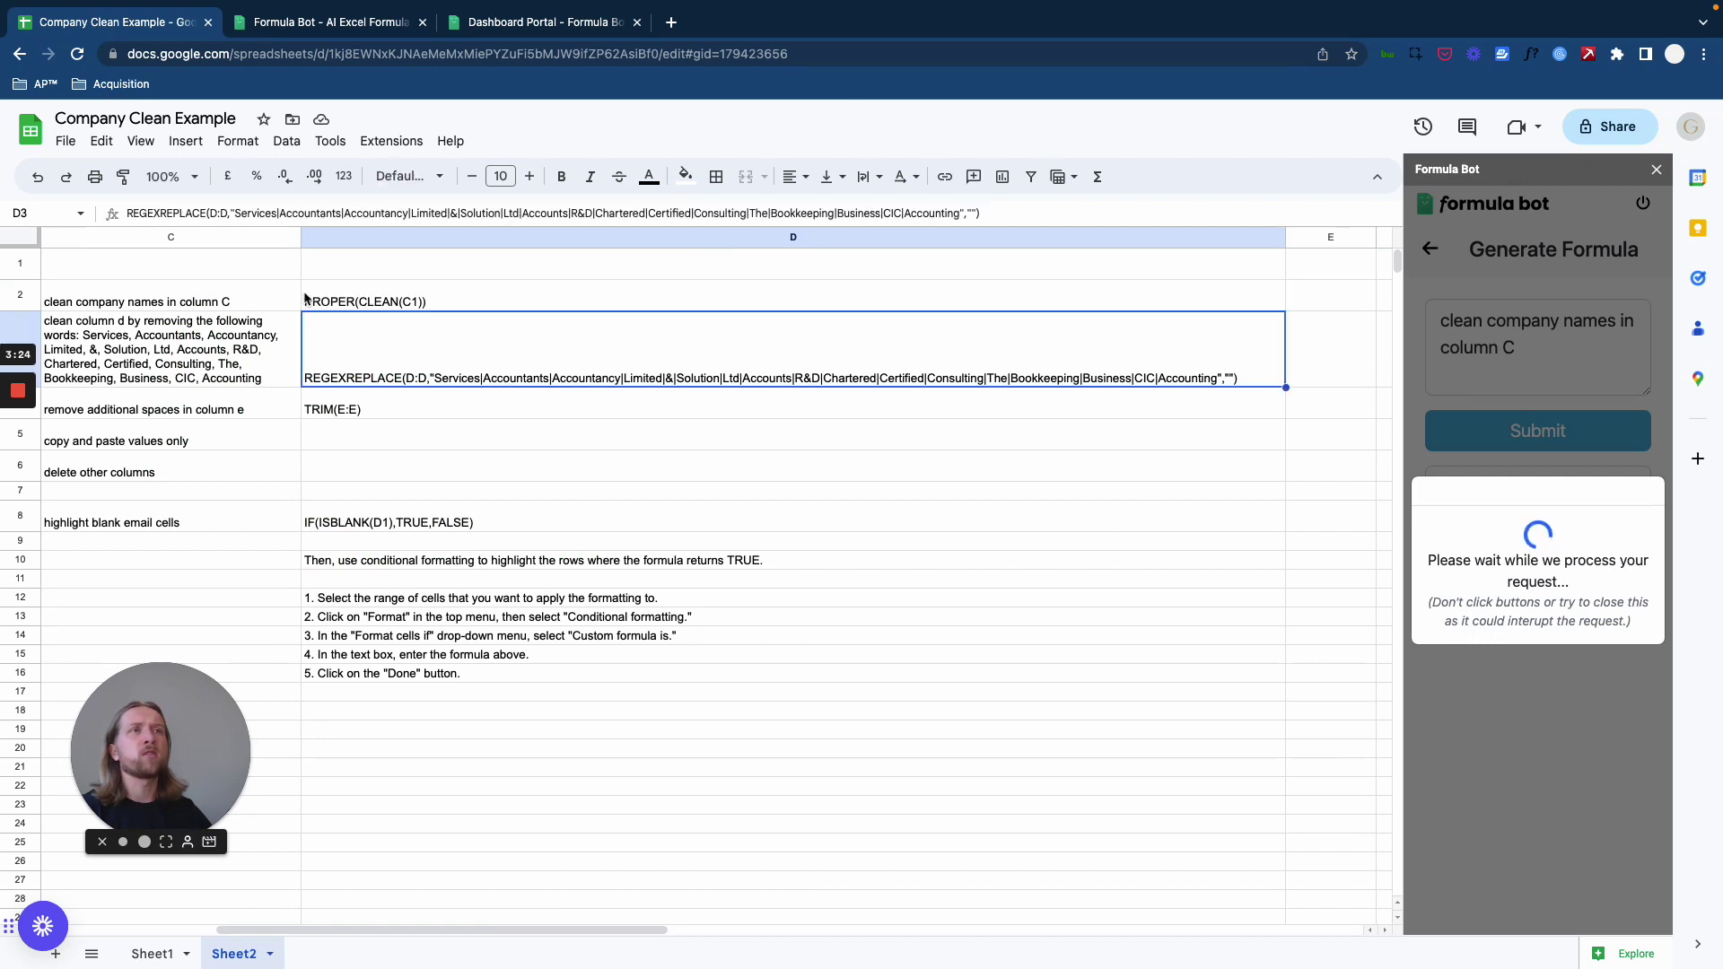
click(375, 302)
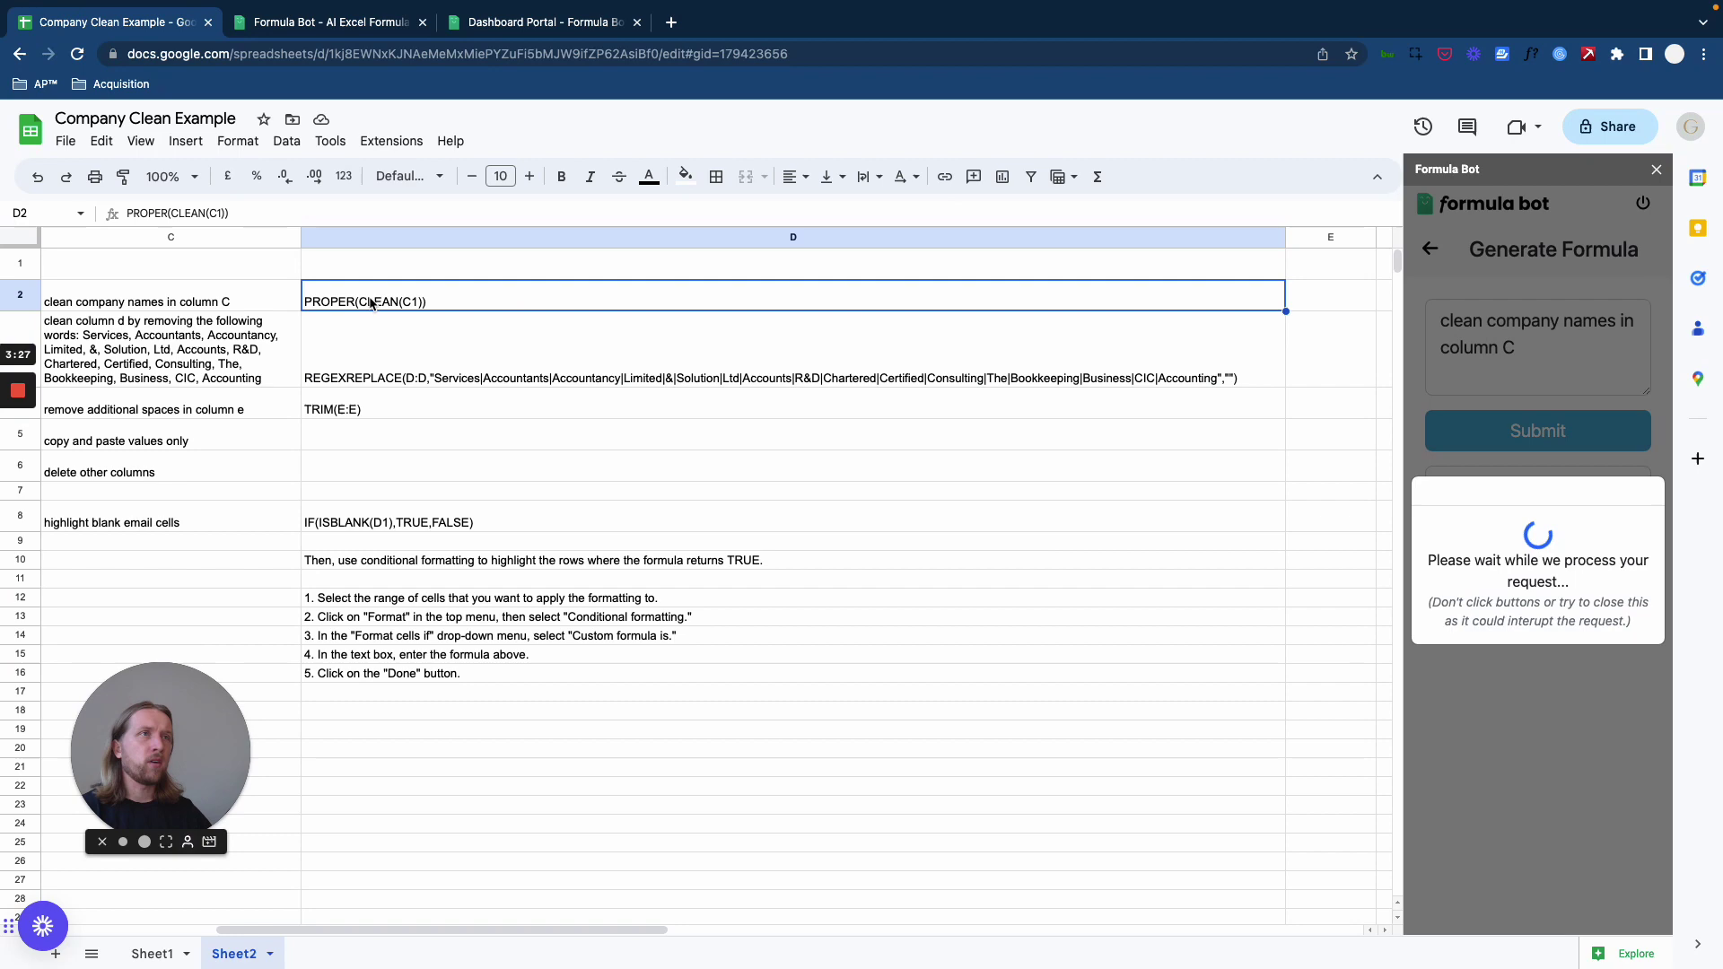
double_click(371, 303)
drag(419, 293, 300, 293)
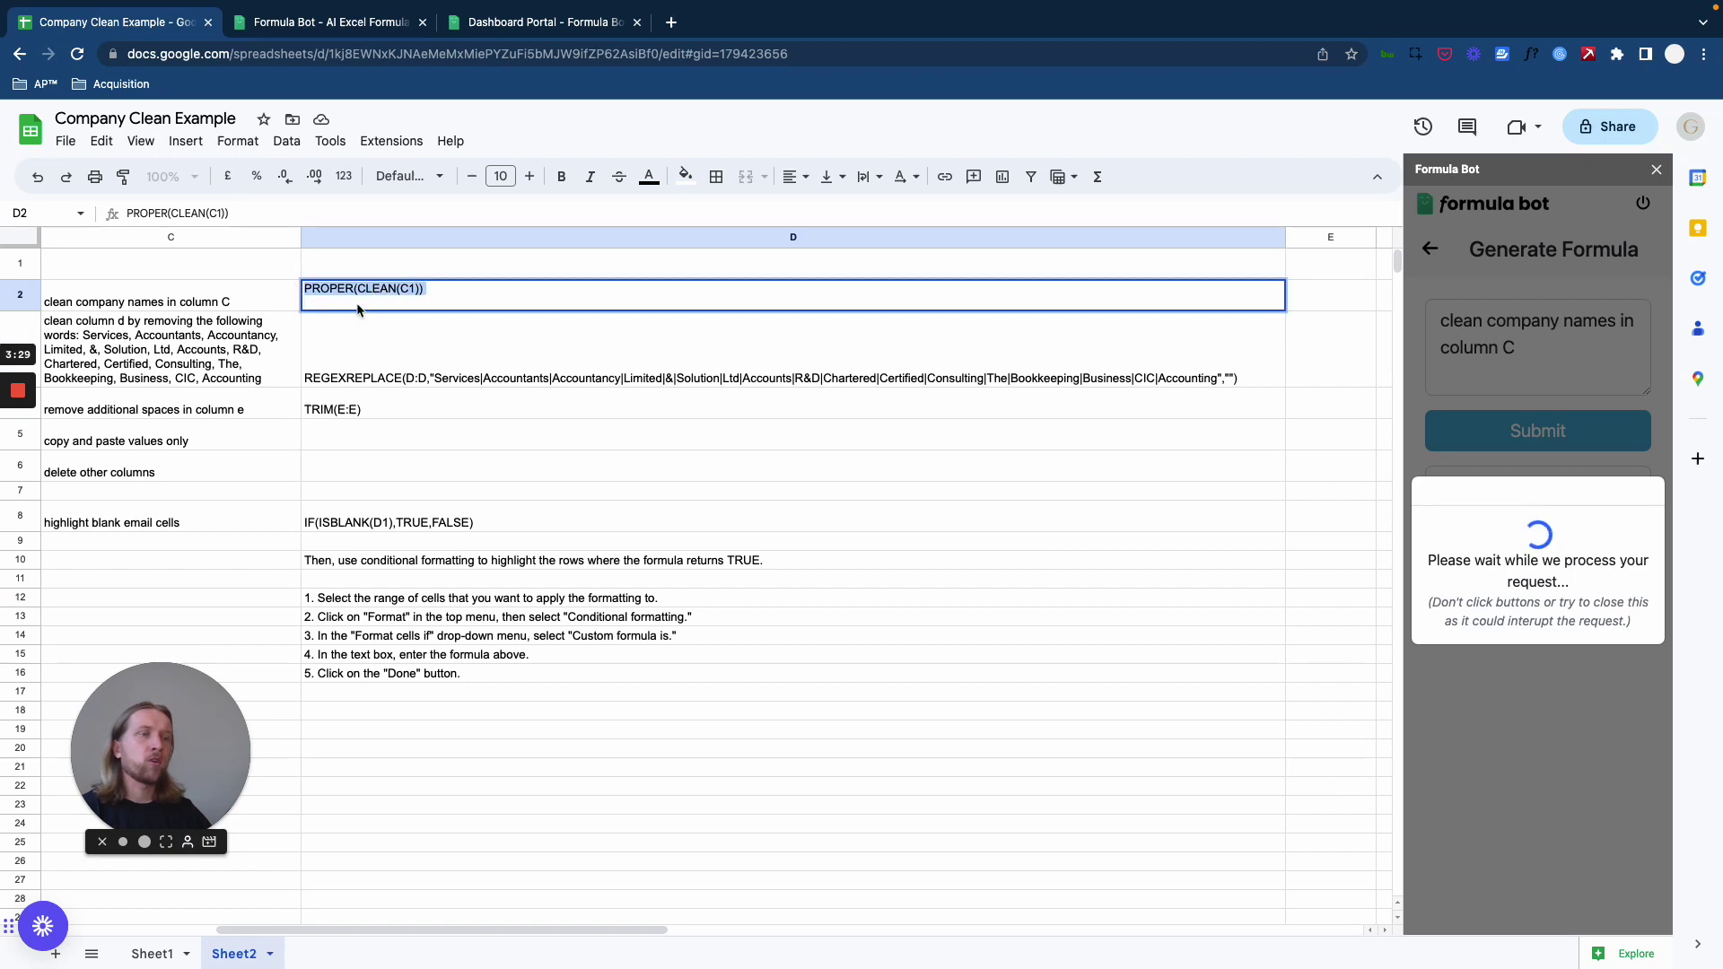
Step: Insert an empty column H to the left of Email on Sheet1
click(154, 954)
right_click(851, 268)
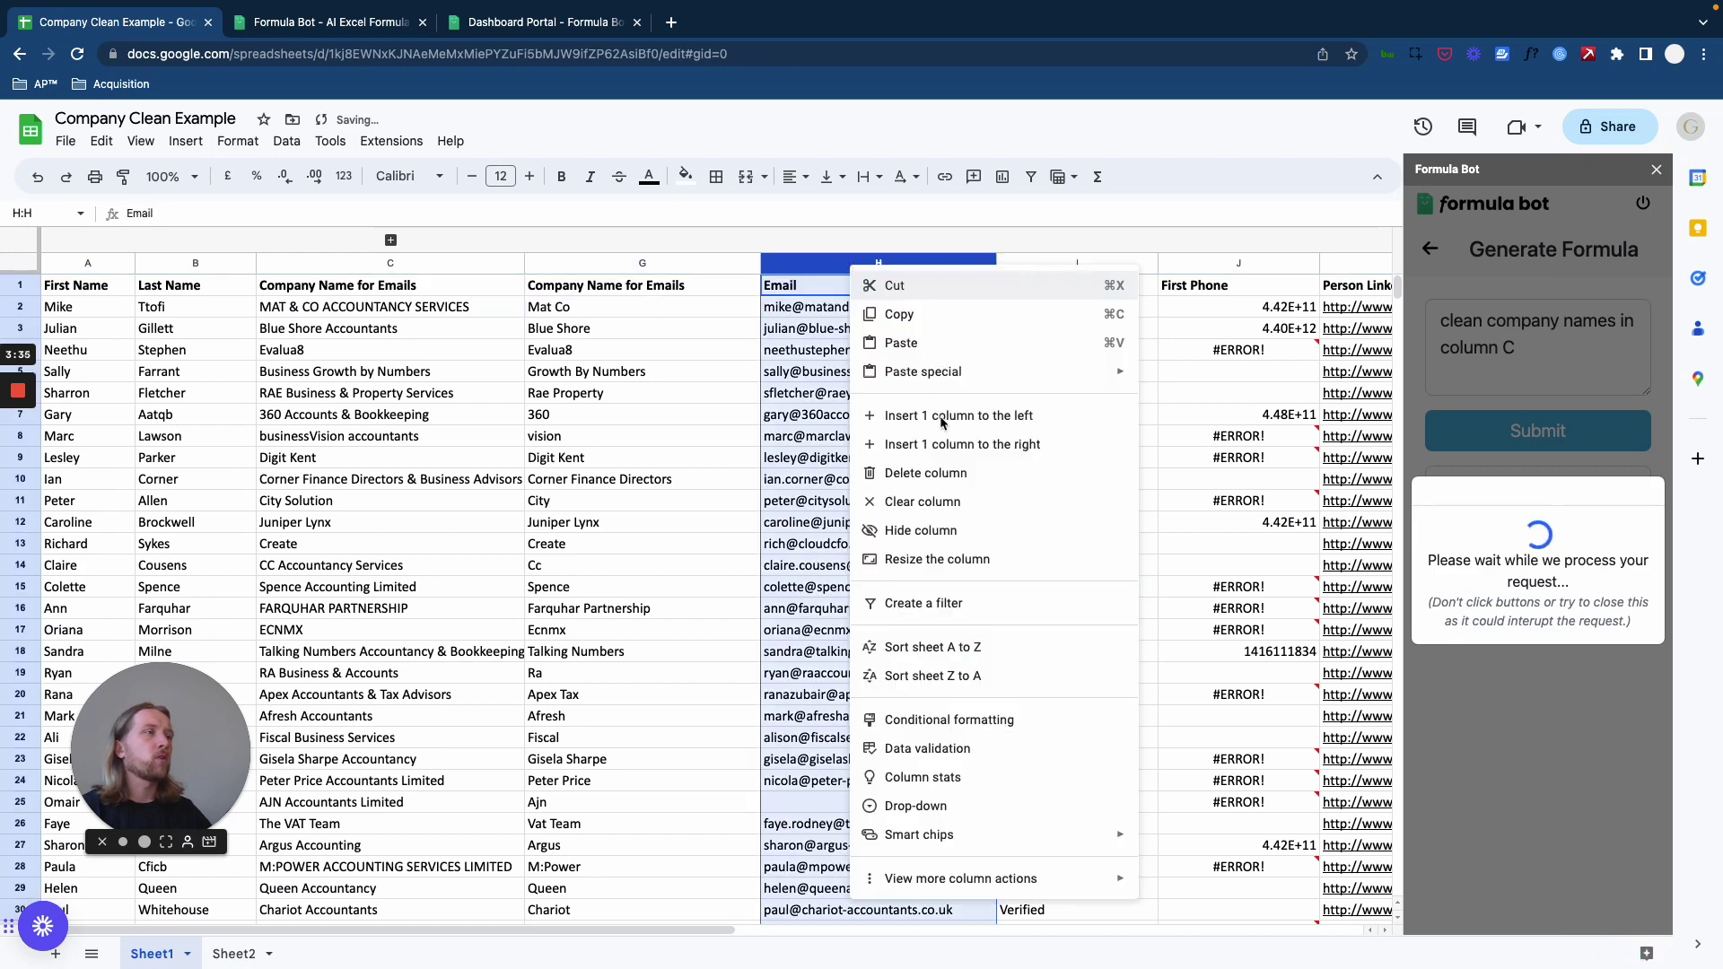
click(960, 416)
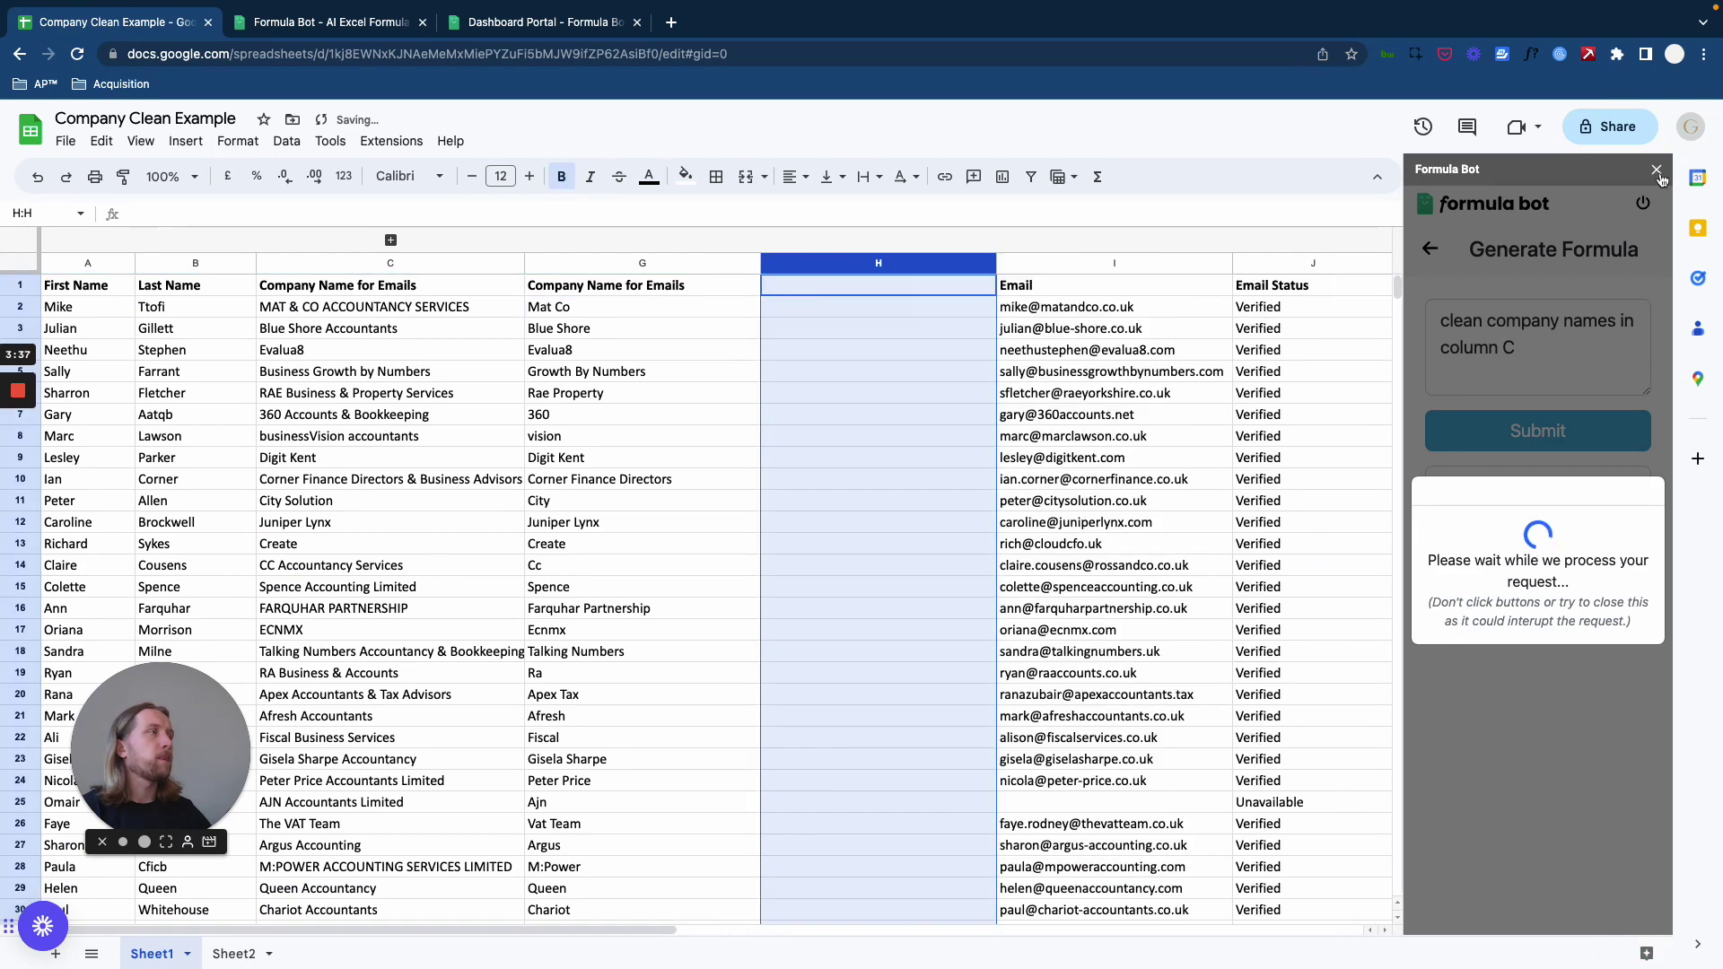
click(864, 370)
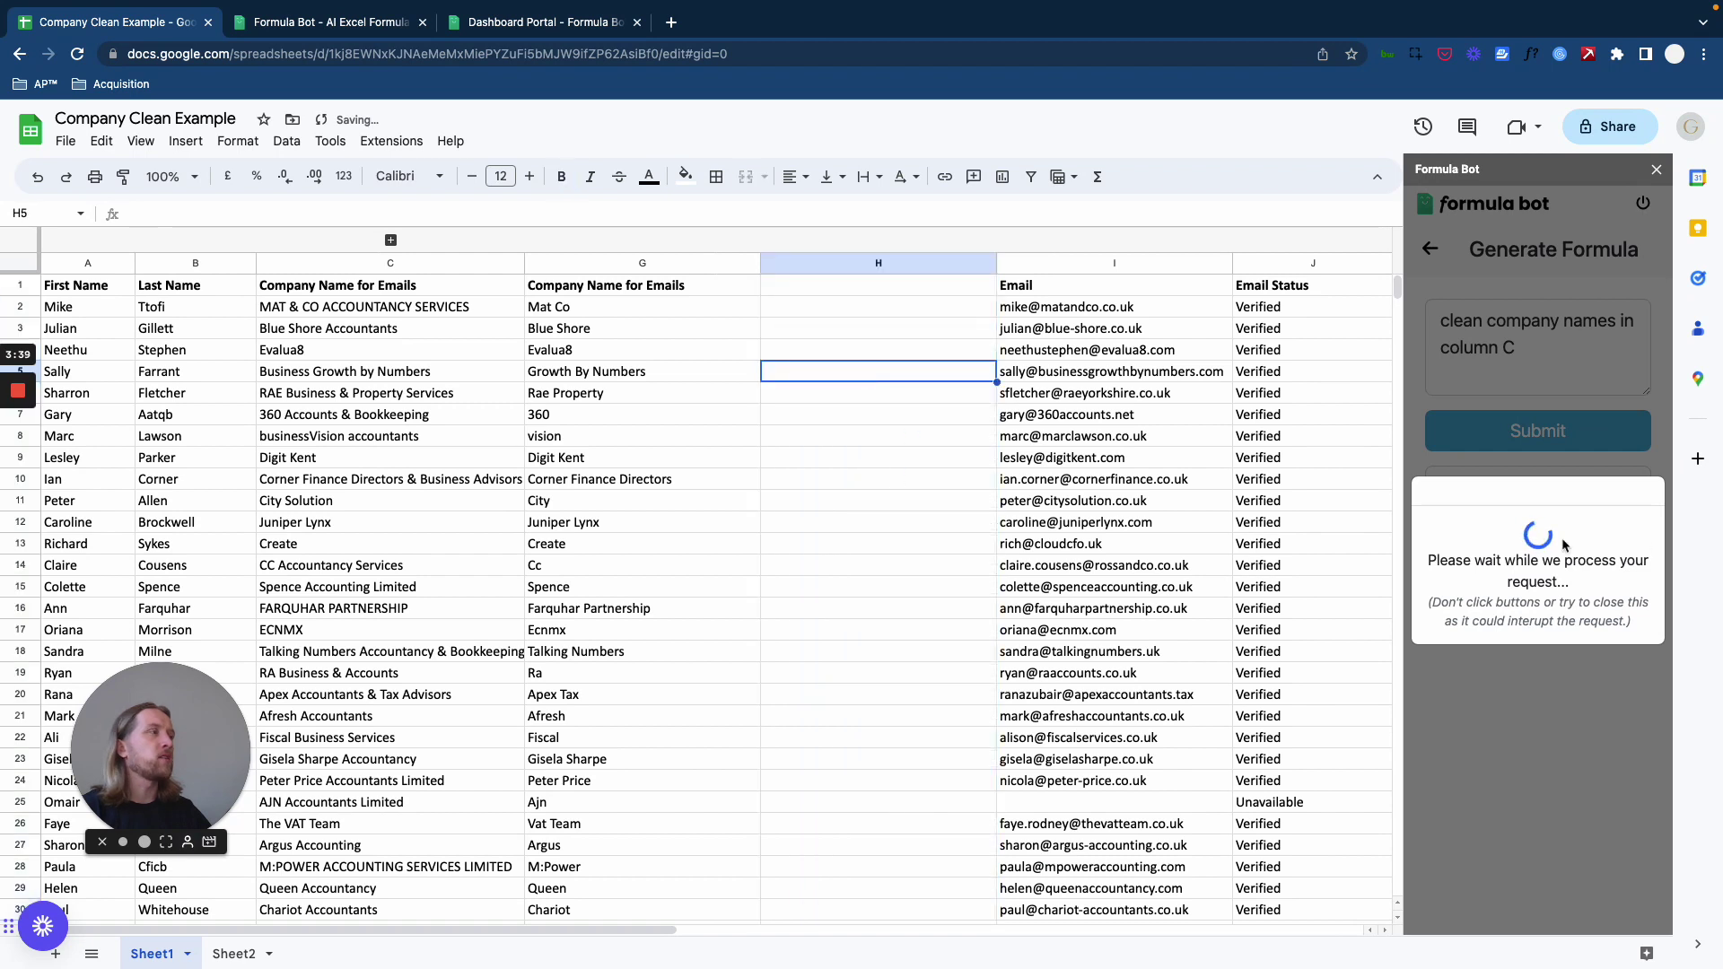
Step: Name H1 'Company Names' and paste the clean-names formula into H2
click(813, 285)
text(Co)
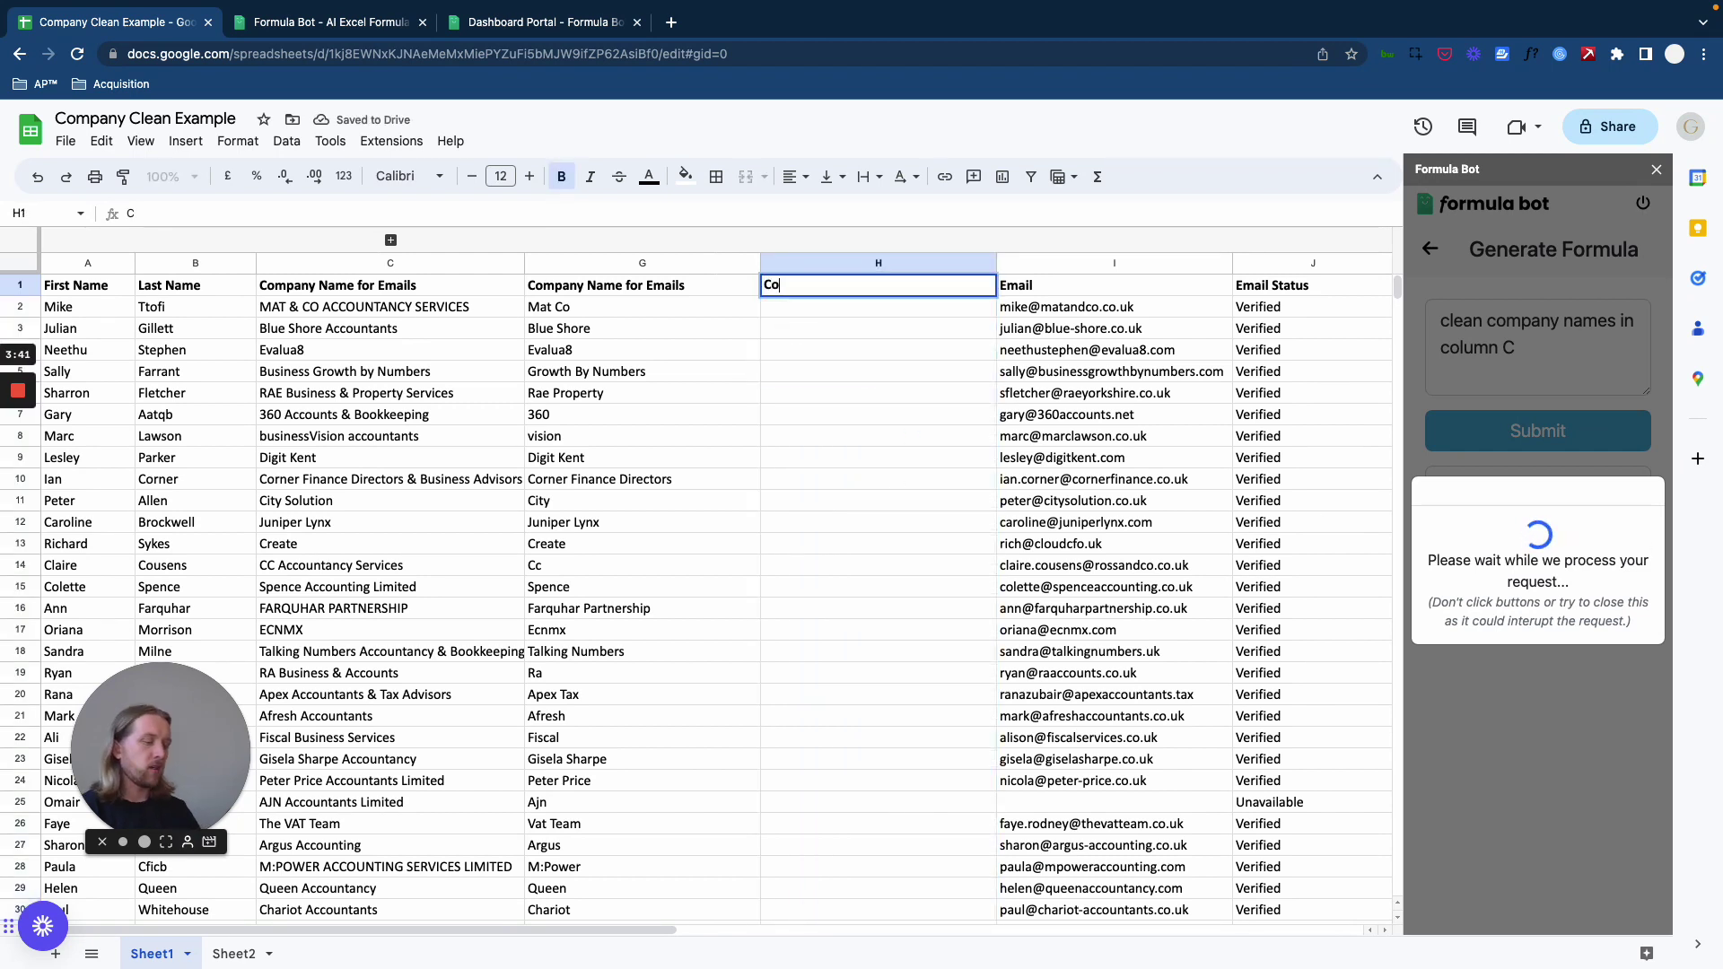
text(mpany Names)
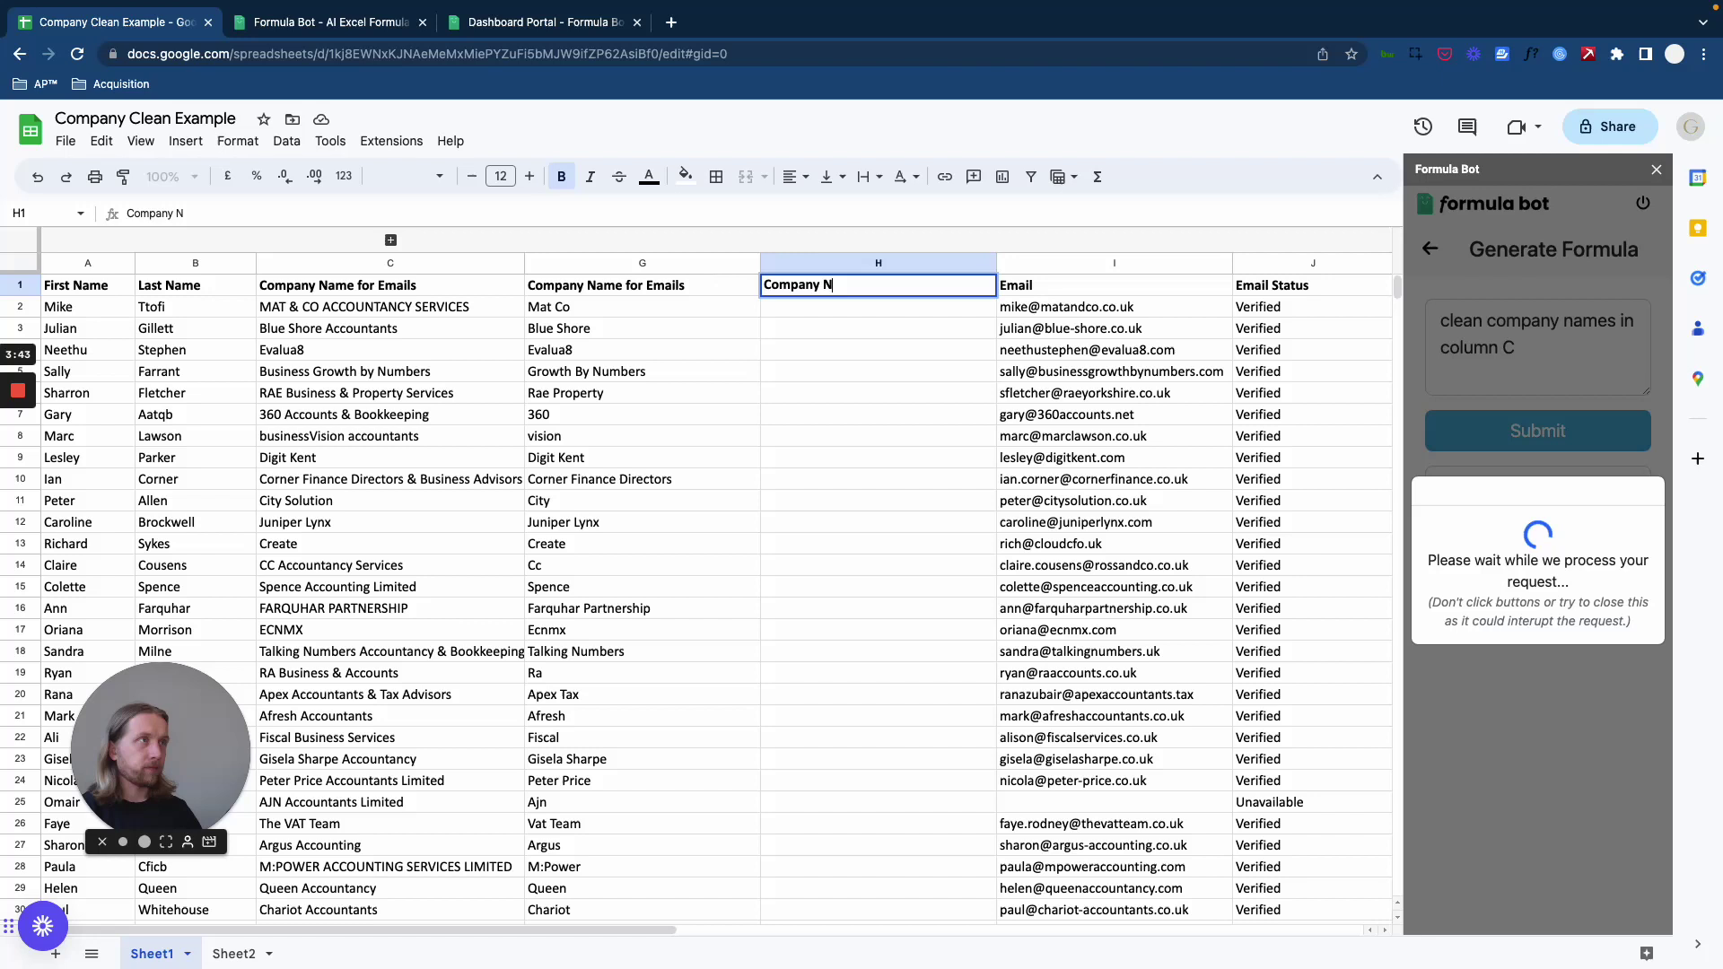
click(831, 370)
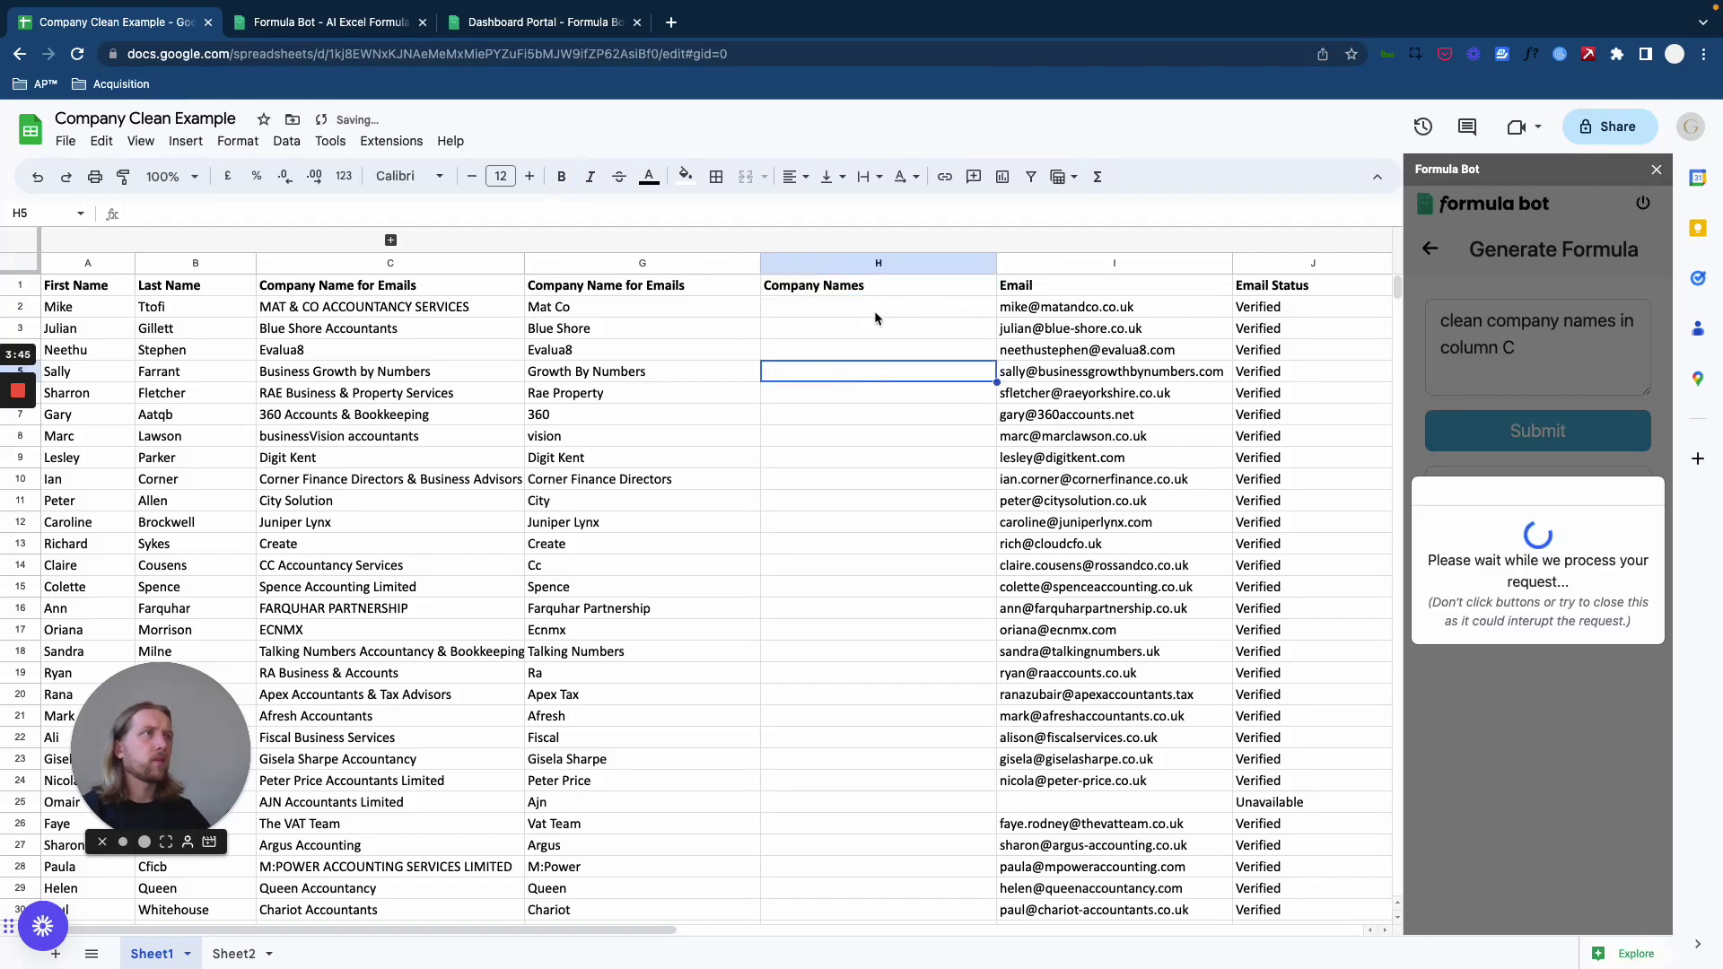
click(865, 312)
text(=PROPER(CLEAN(C1)))
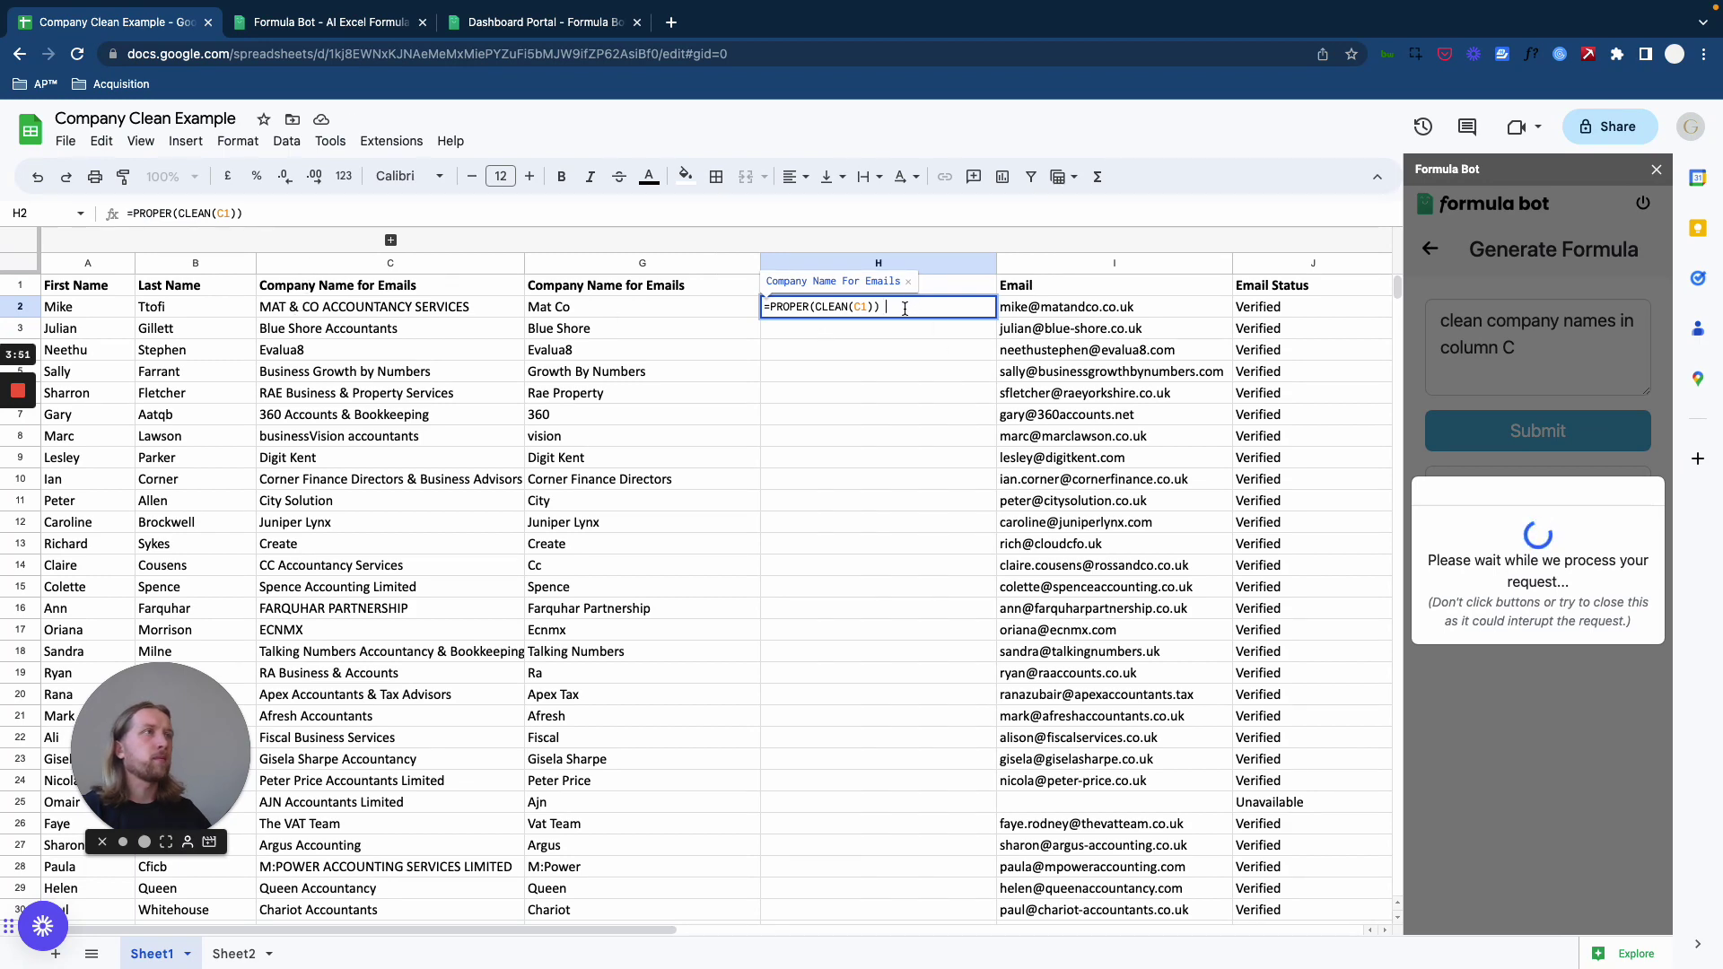
Step: Commit H2 and accept the suggested auto-fill, then undo it and repaste the formula text
key(Return)
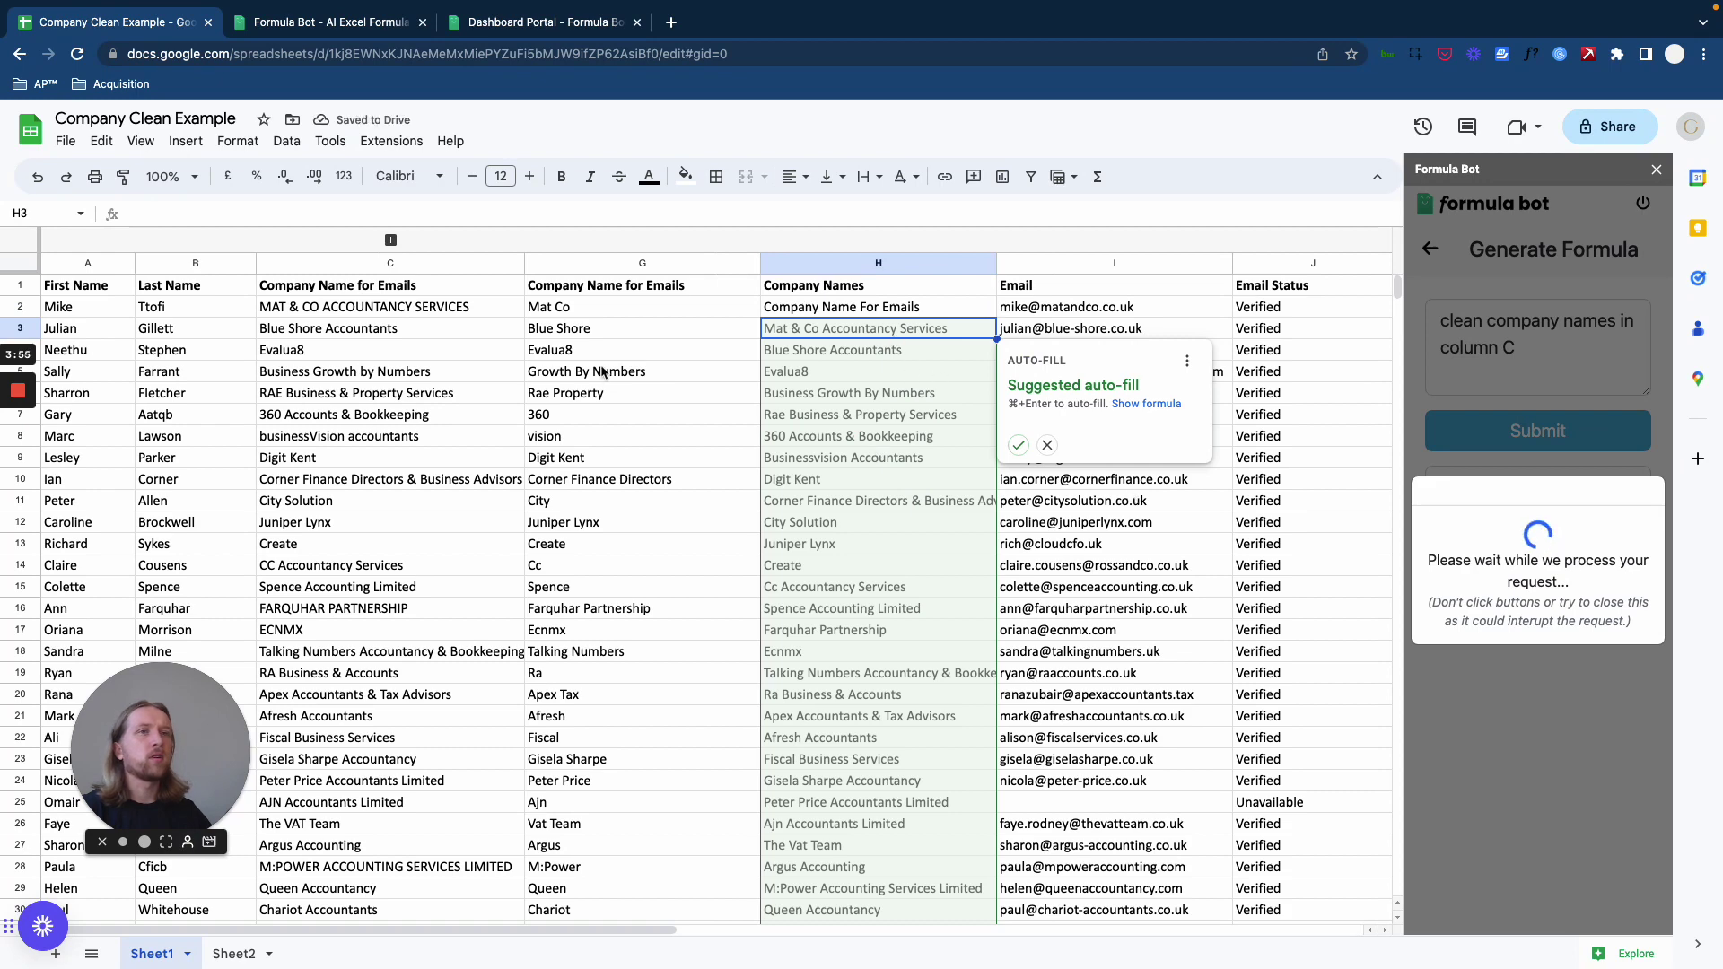
click(1018, 447)
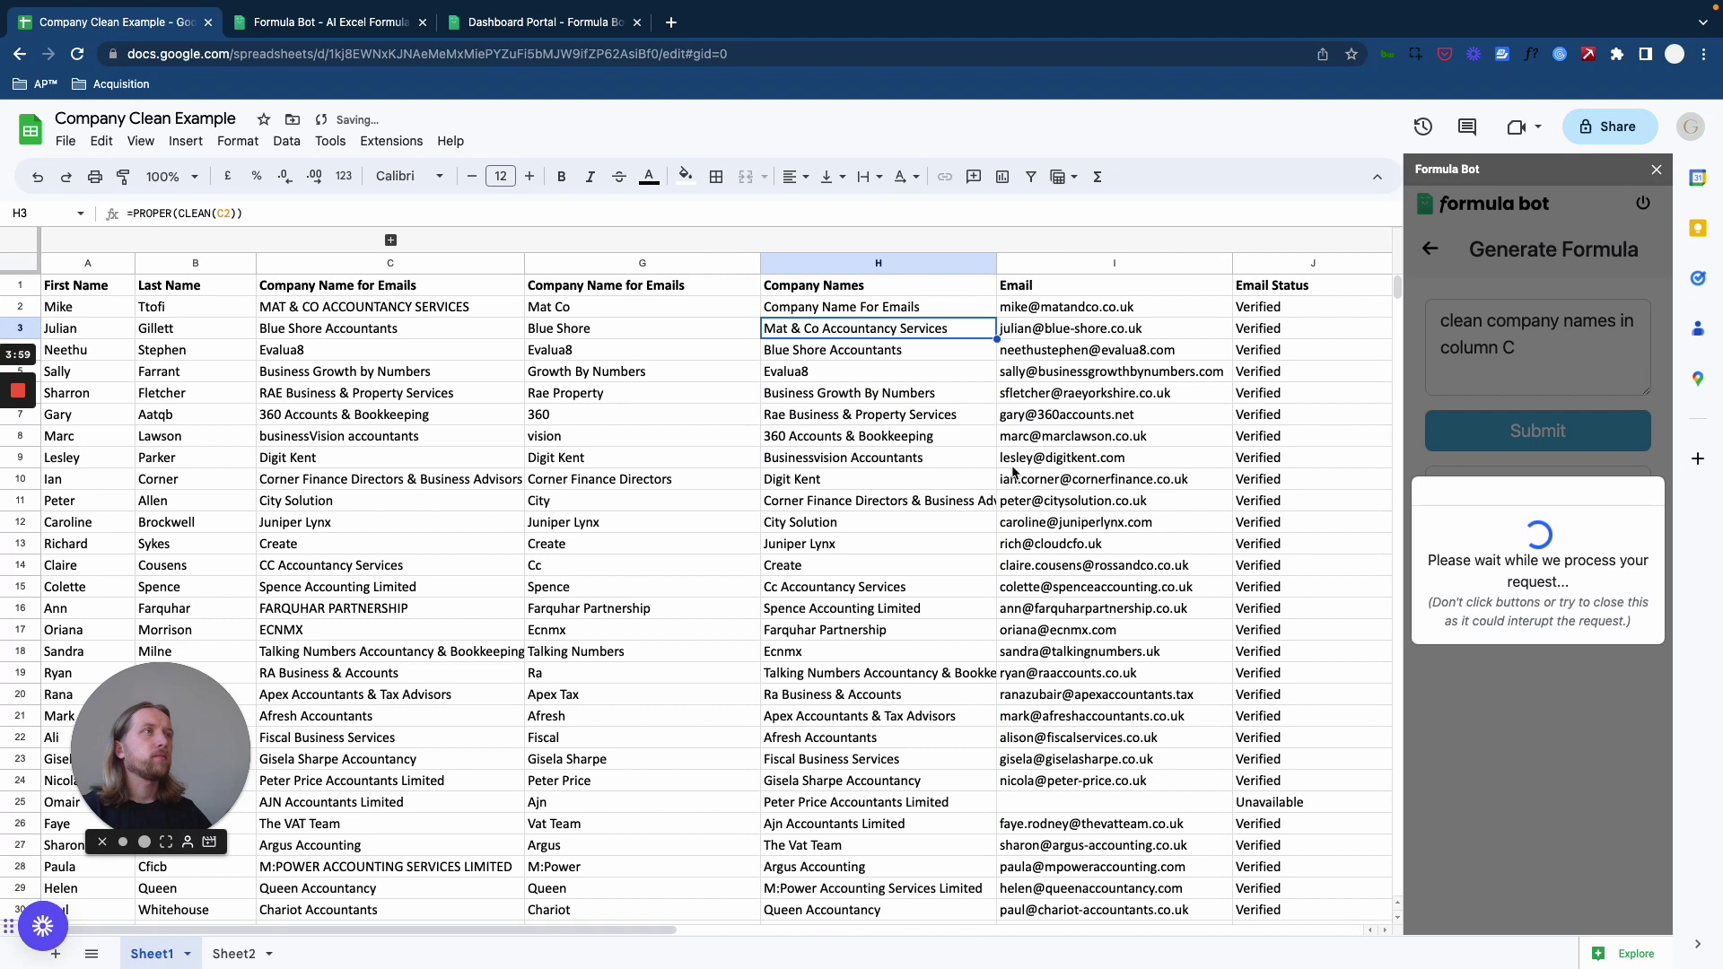
click(841, 309)
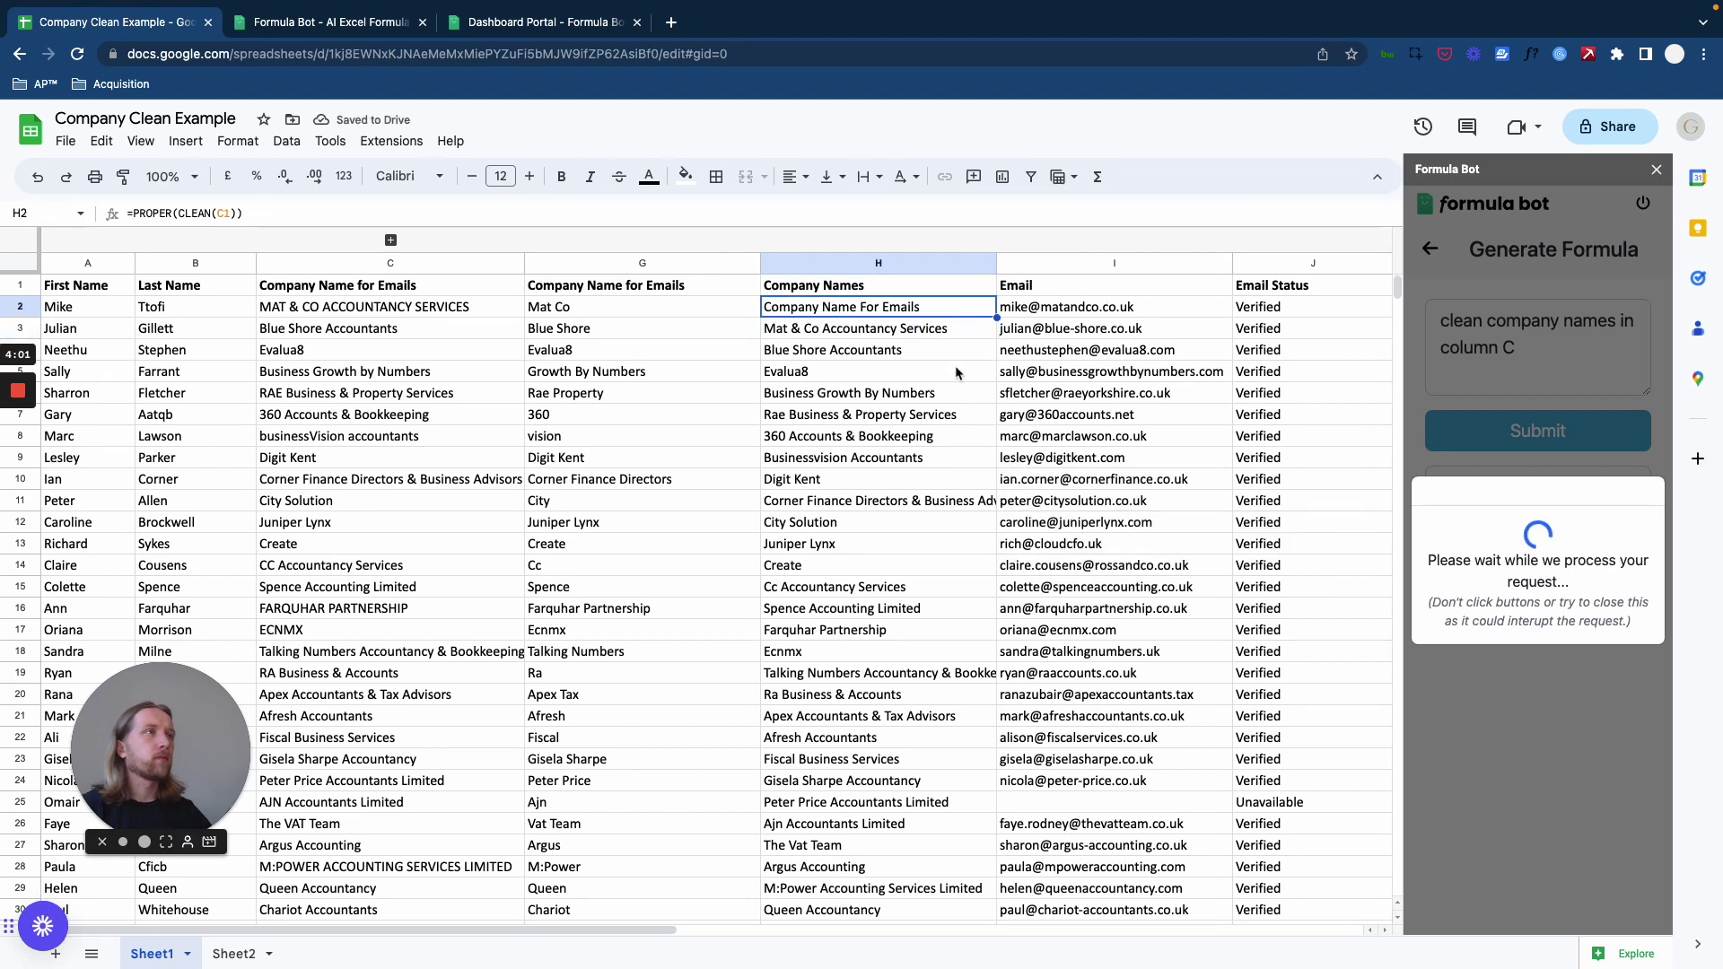
click(840, 289)
key(ctrl+z)
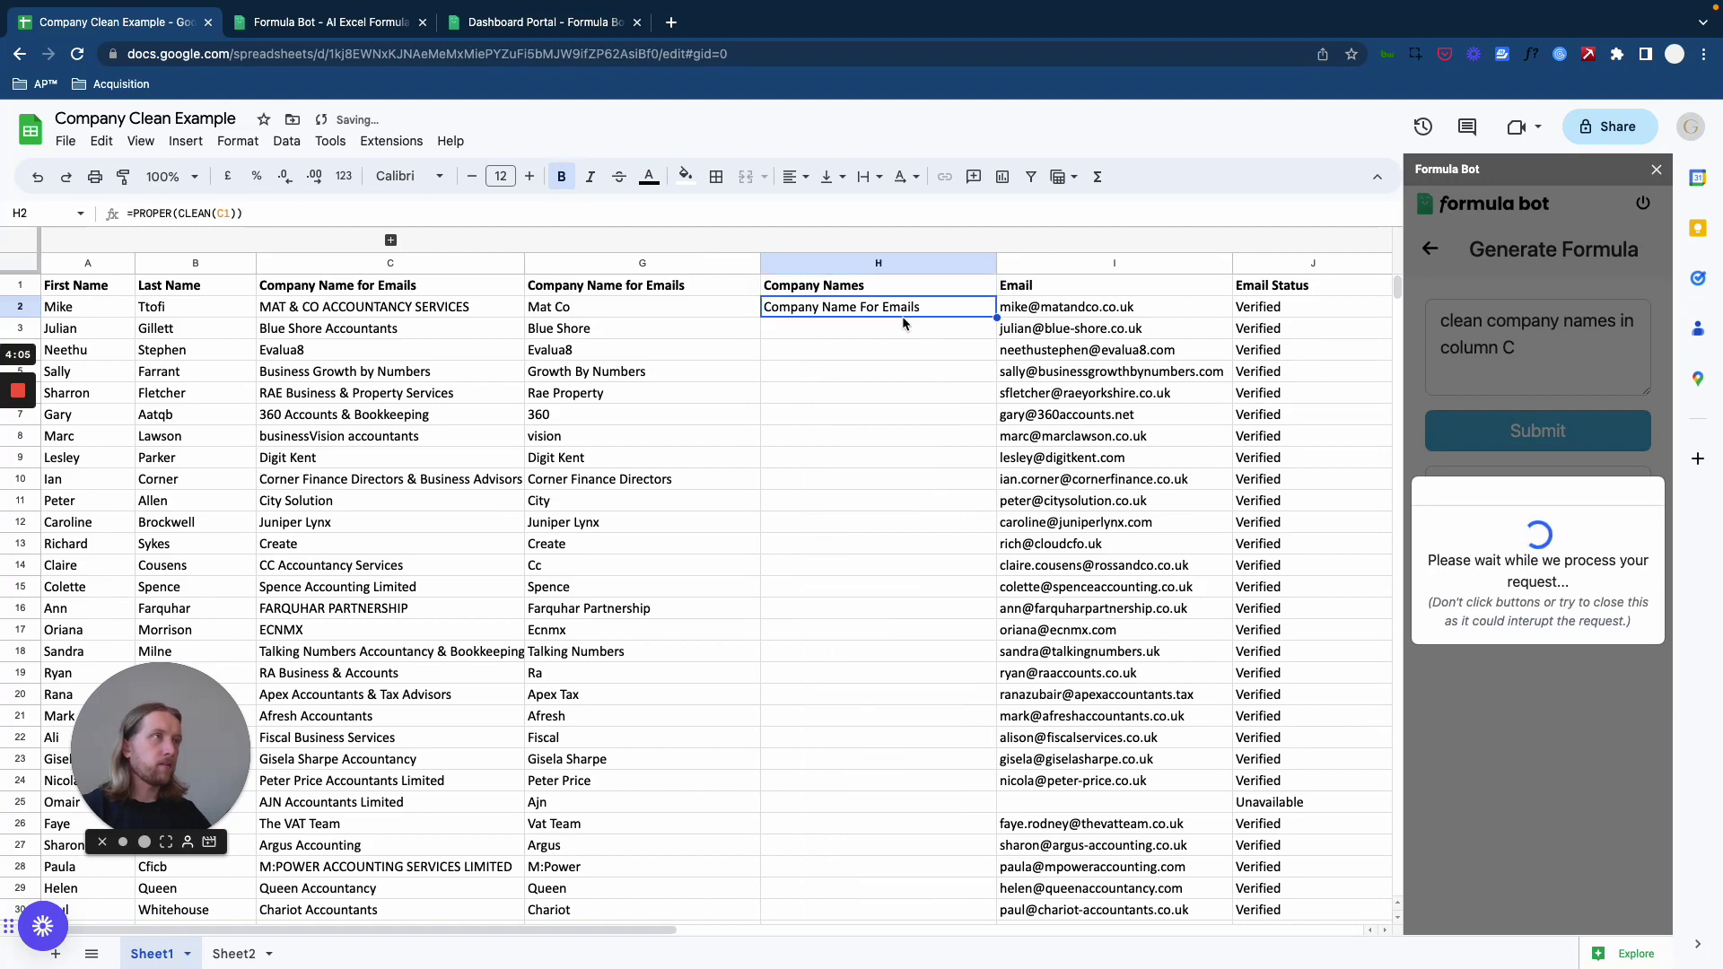
key(ctrl+z)
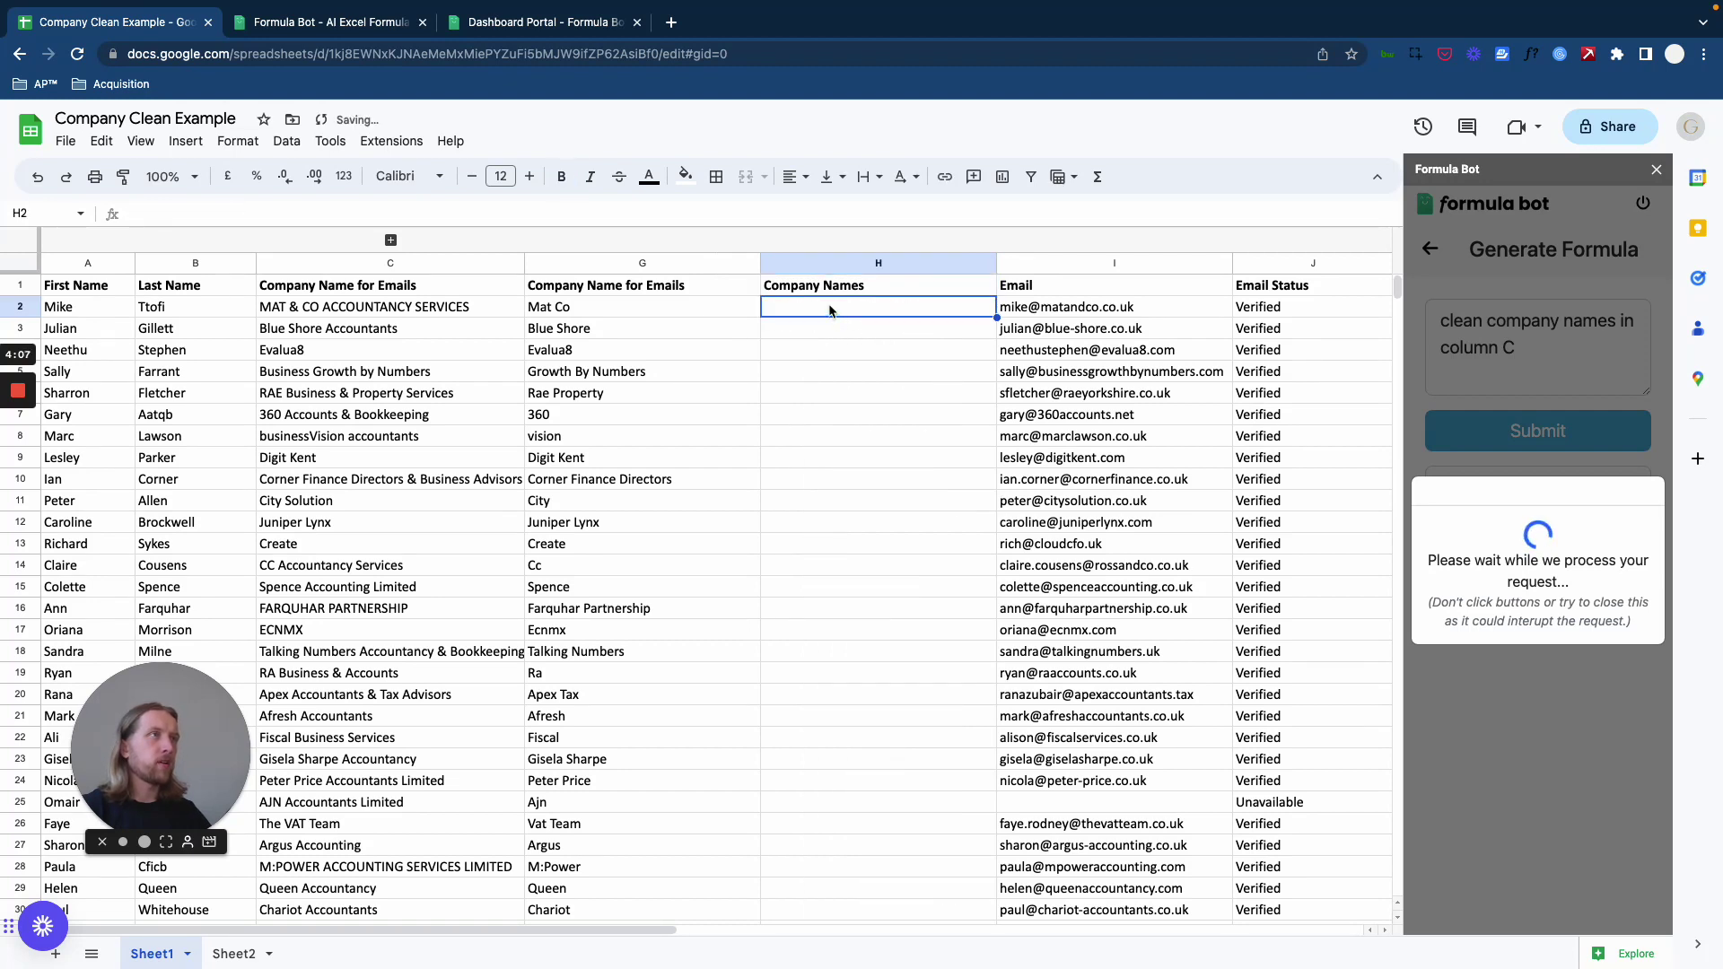
text(PROPER(CLEAN(C1)))
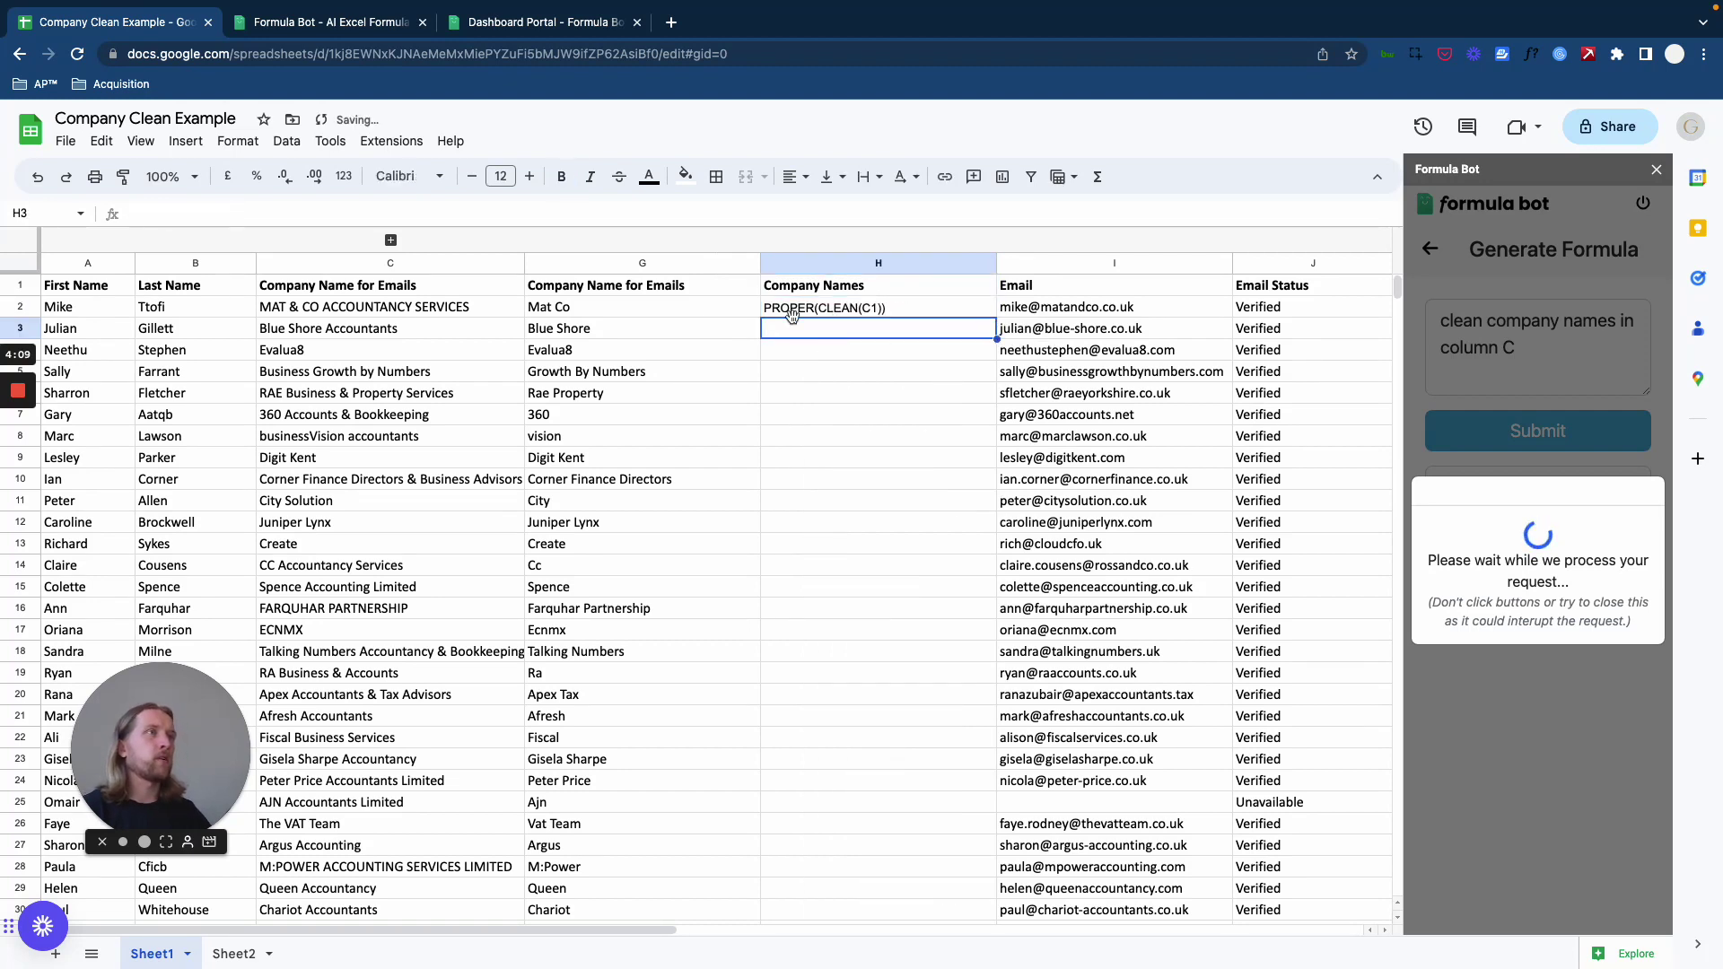
Step: Prefix H2's pasted text with = and then clear H2 again
double_click(774, 311)
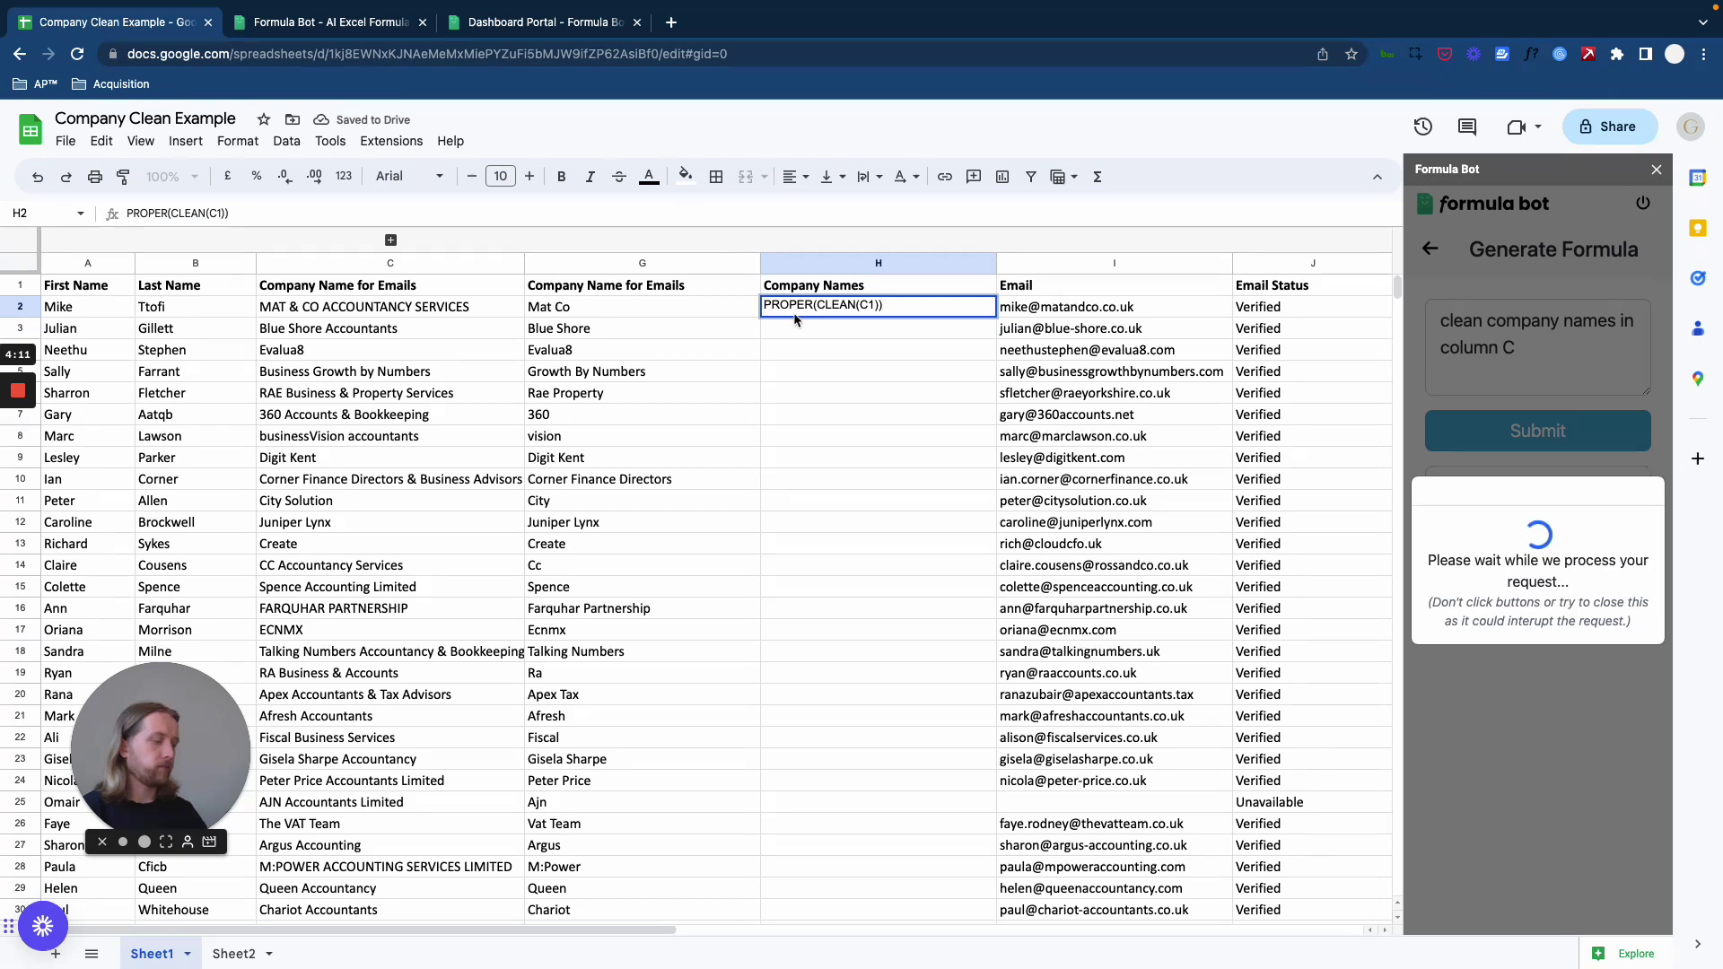
key(Home)
text(=)
key(ctrl+a)
key(ctrl+c)
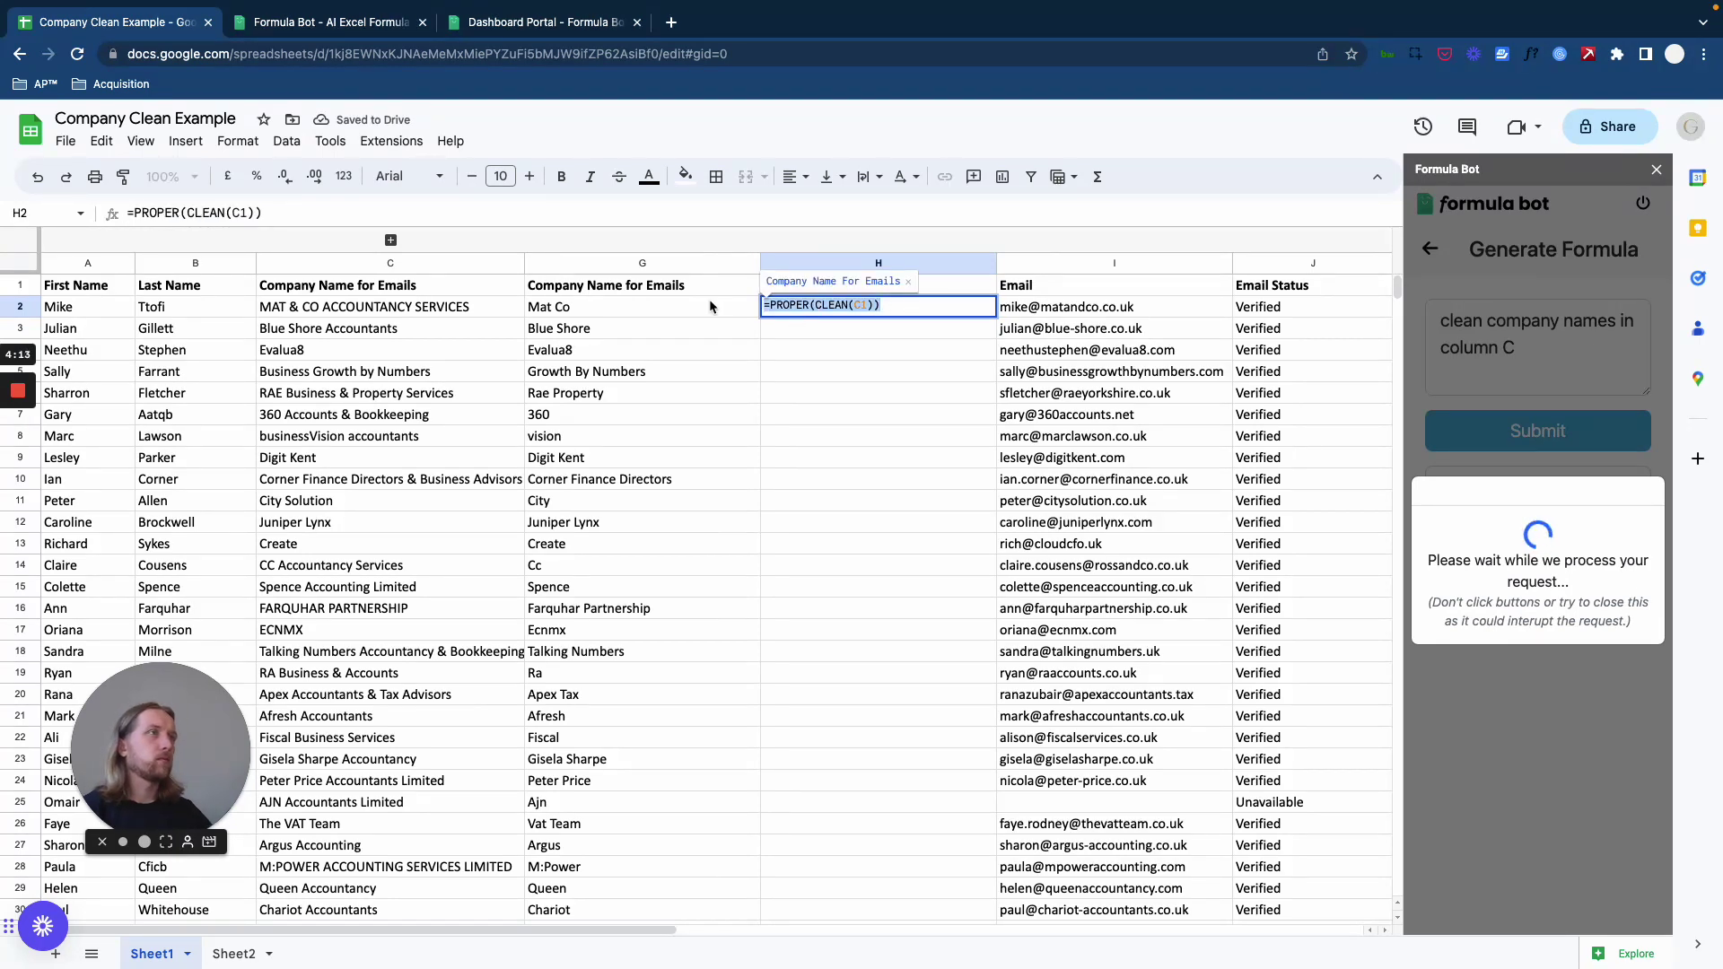
key(BackSpace)
Step: Paste =PROPER(CLEAN(C1)) into H1 and fill it down to row 25
click(891, 287)
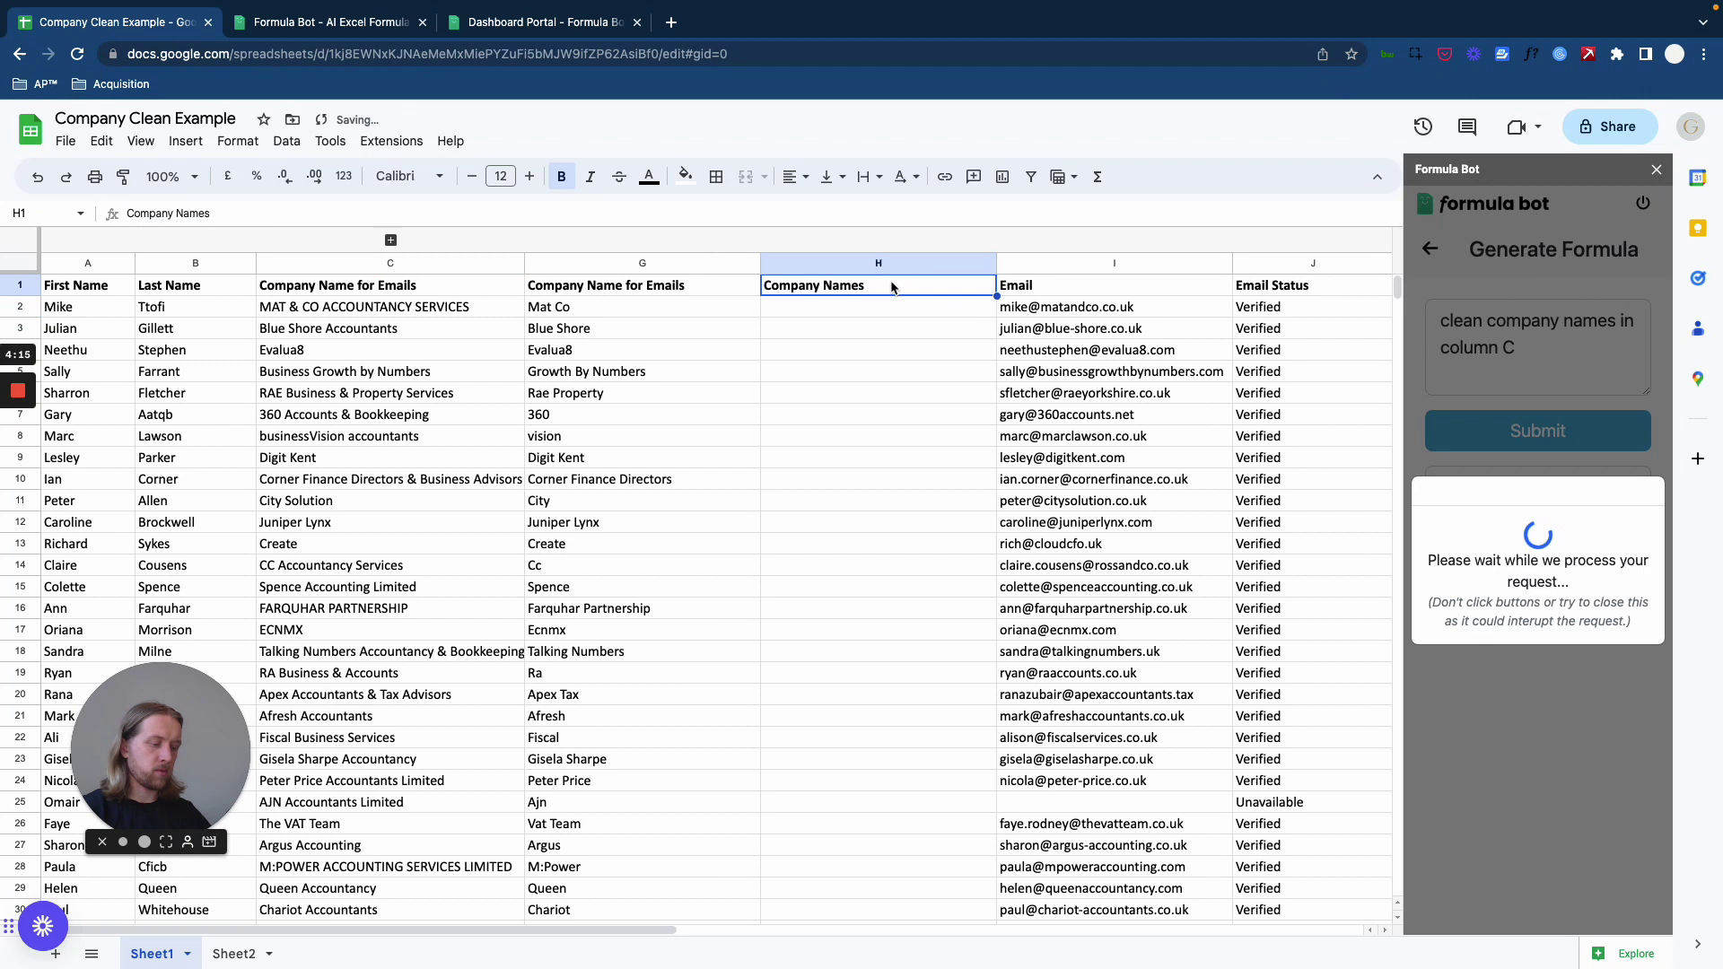
key(ctrl+v)
key(Return)
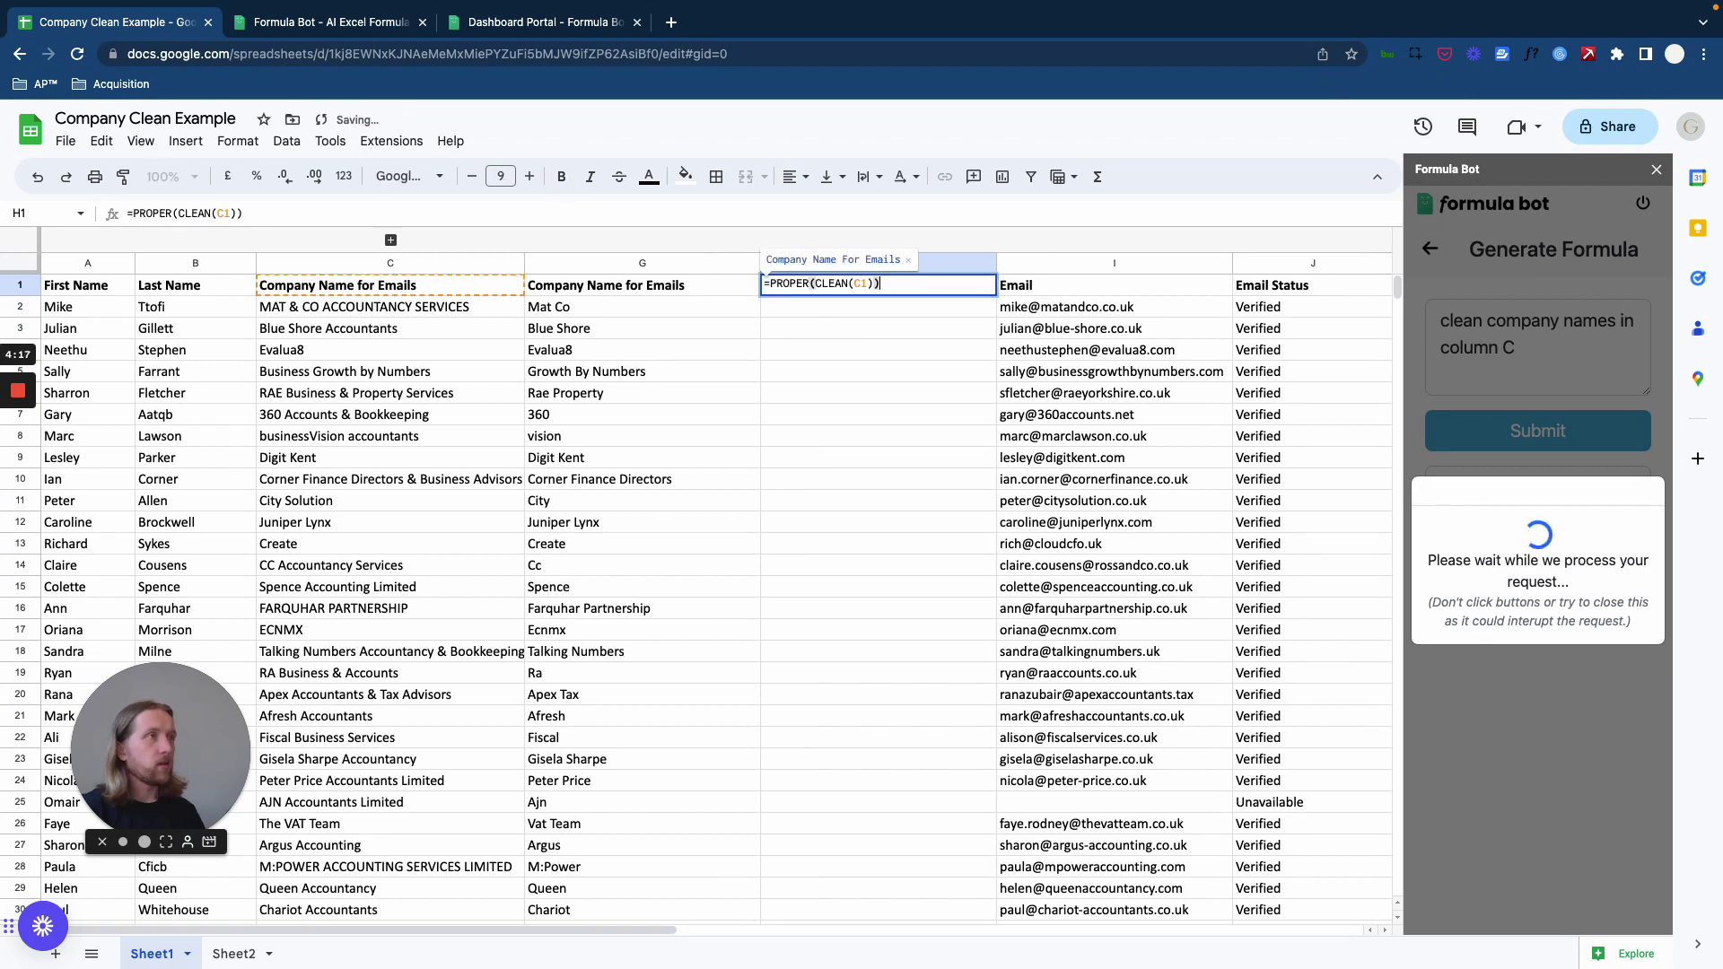
key(Return)
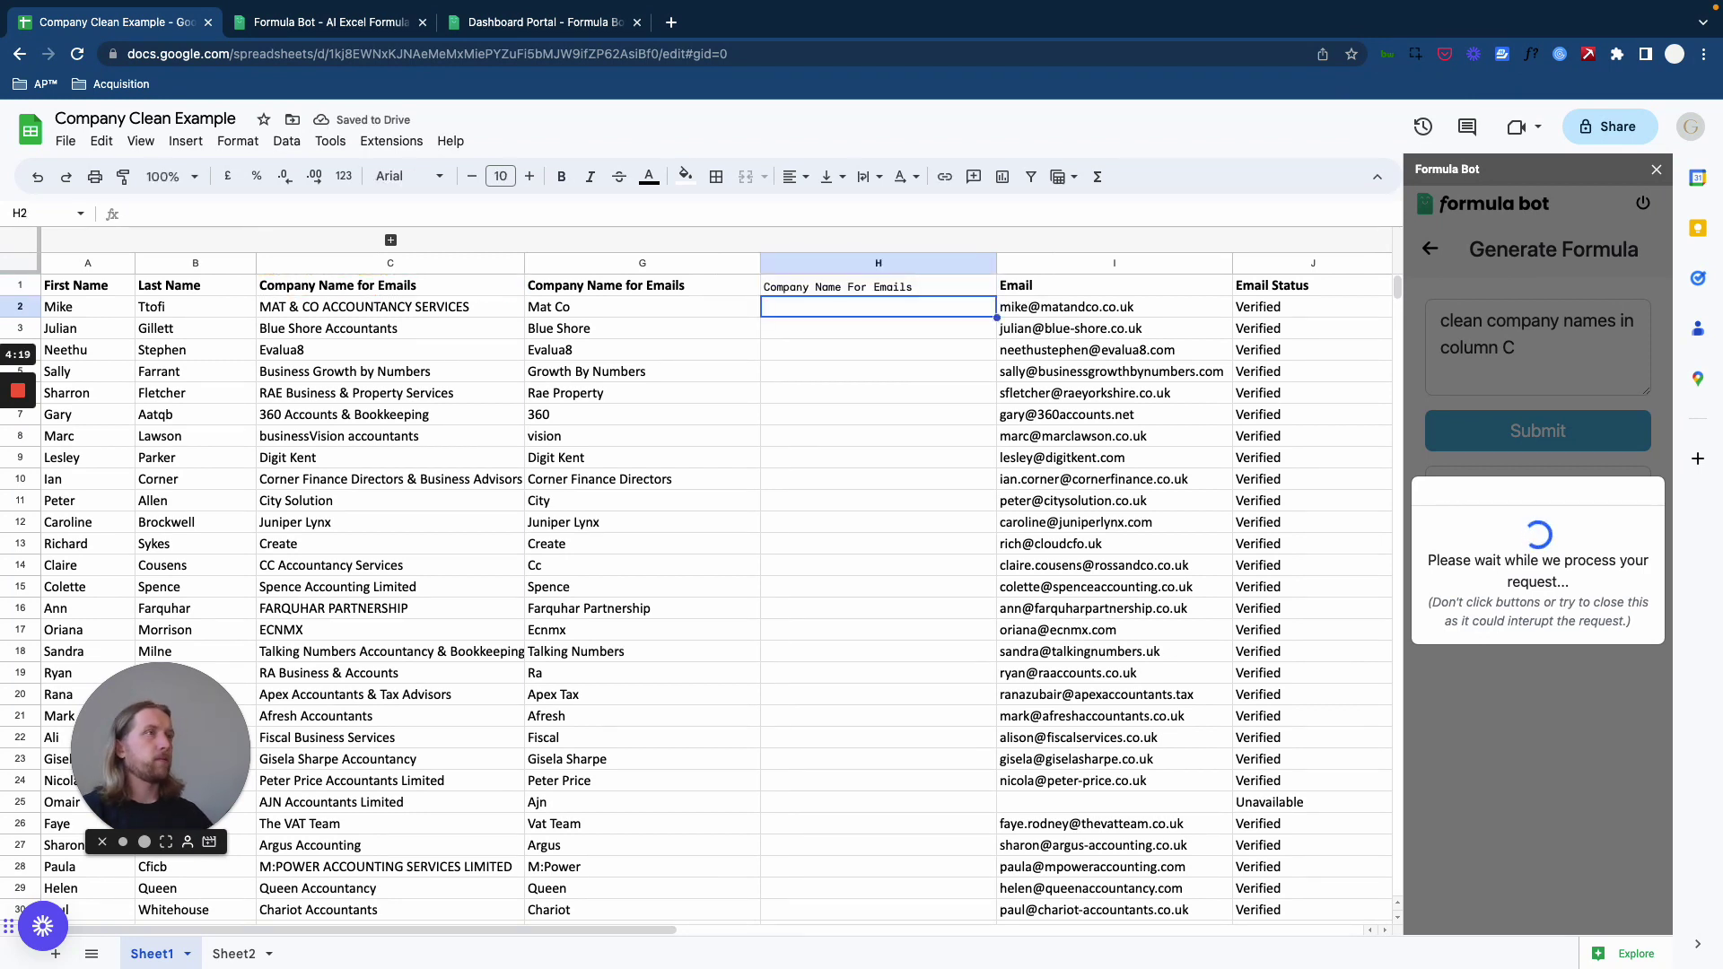
click(881, 289)
drag(996, 299, 885, 808)
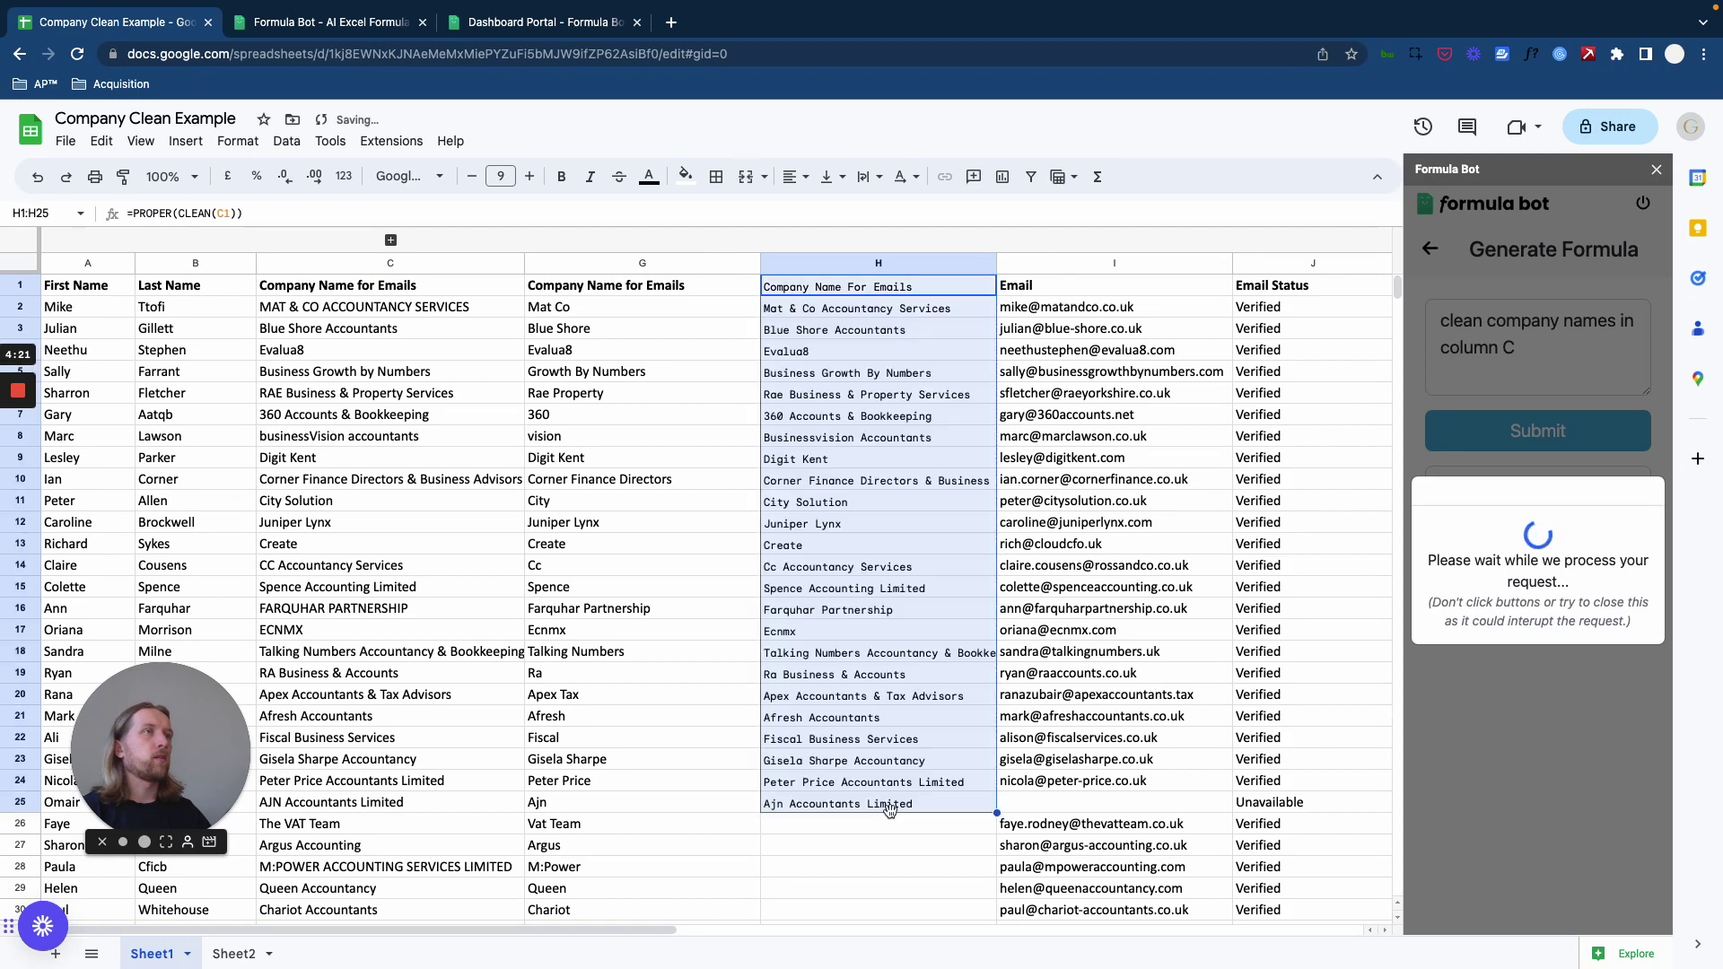
Step: Close the Formula Bot panel and spot-check cleaned names in H4, H7 and H2 against C2
click(842, 351)
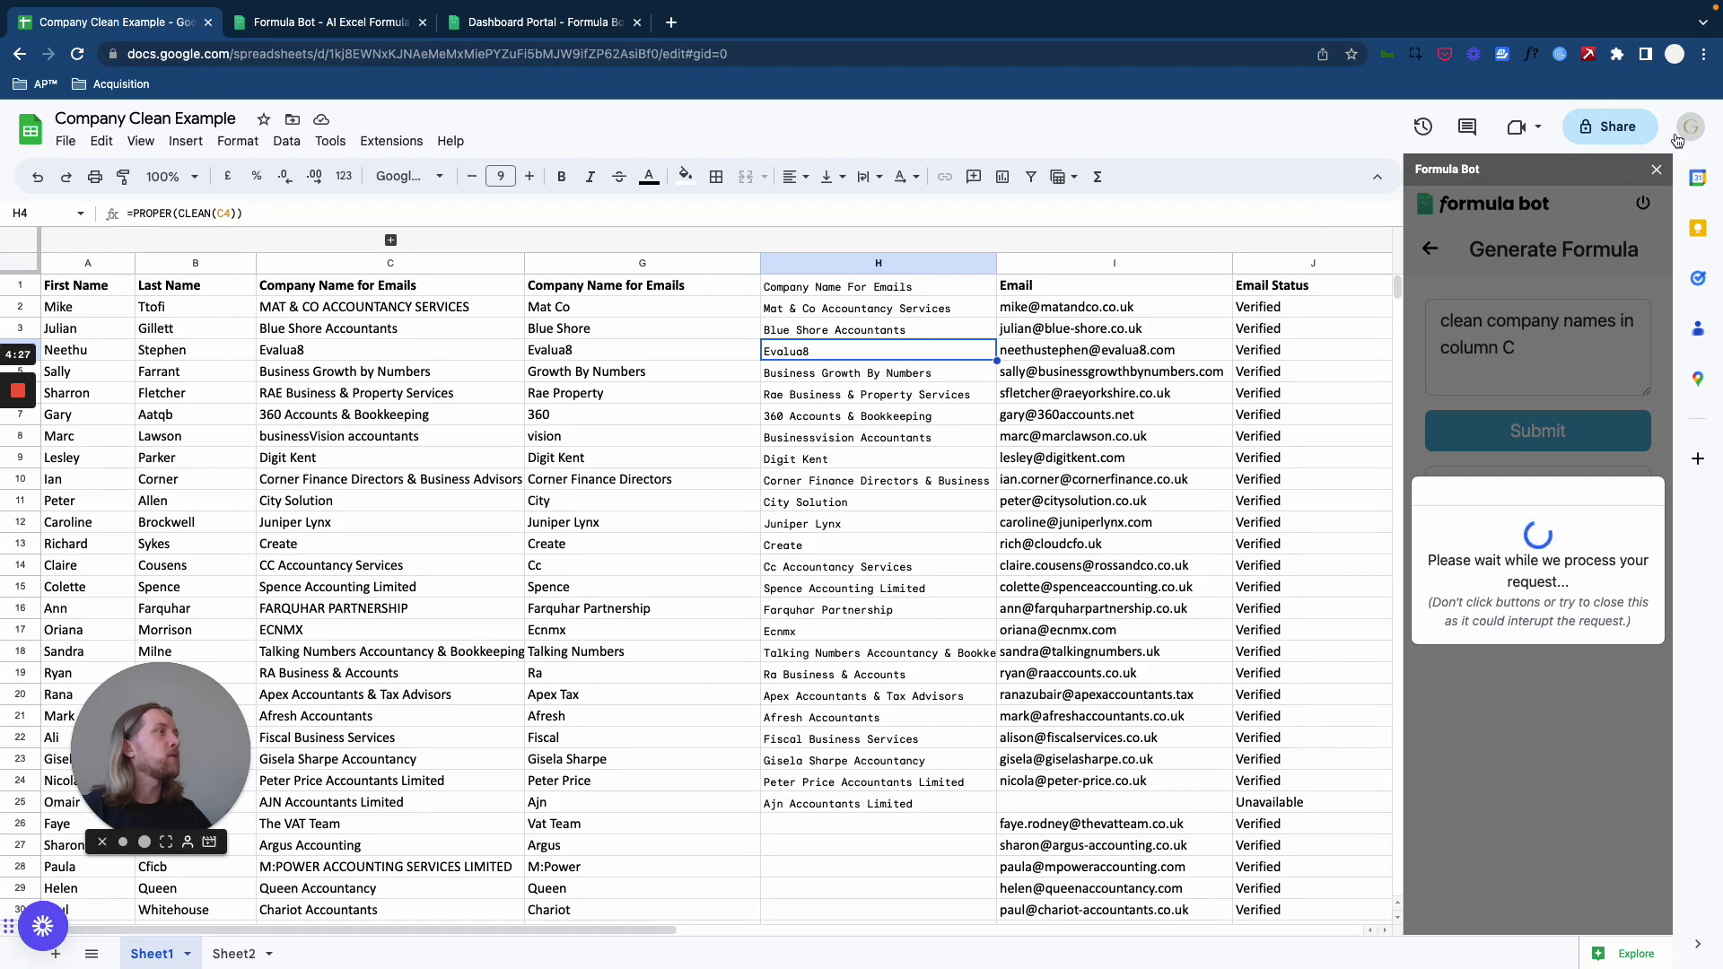
click(1657, 170)
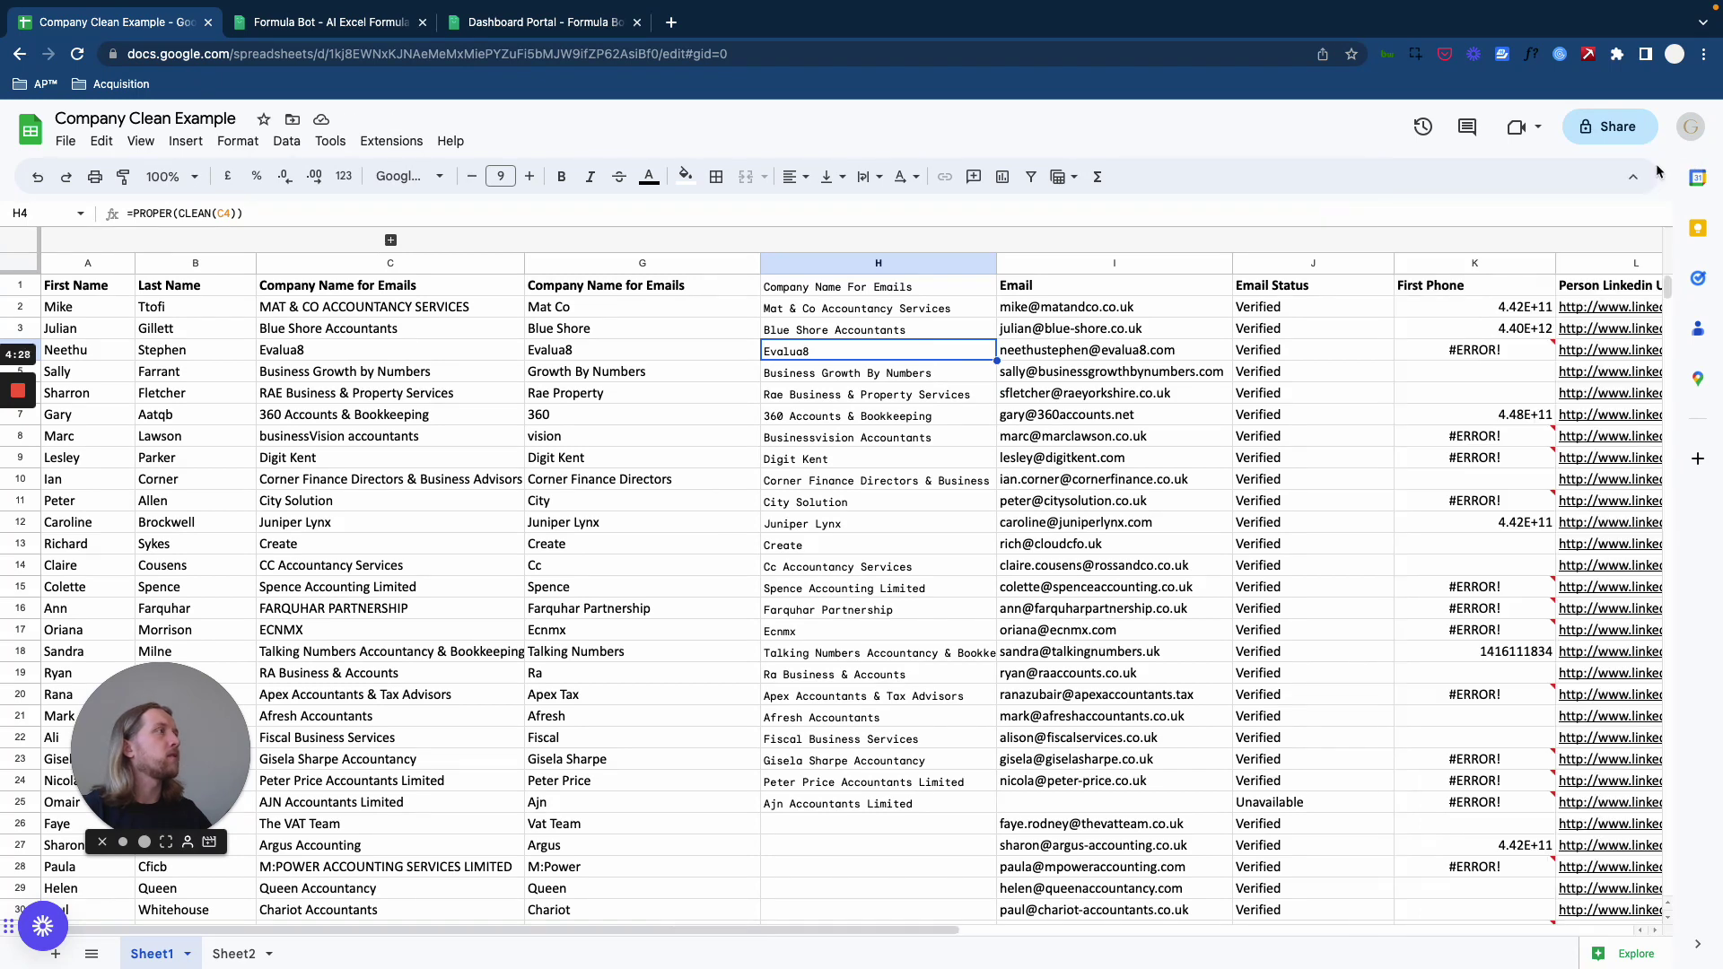
click(821, 415)
click(355, 312)
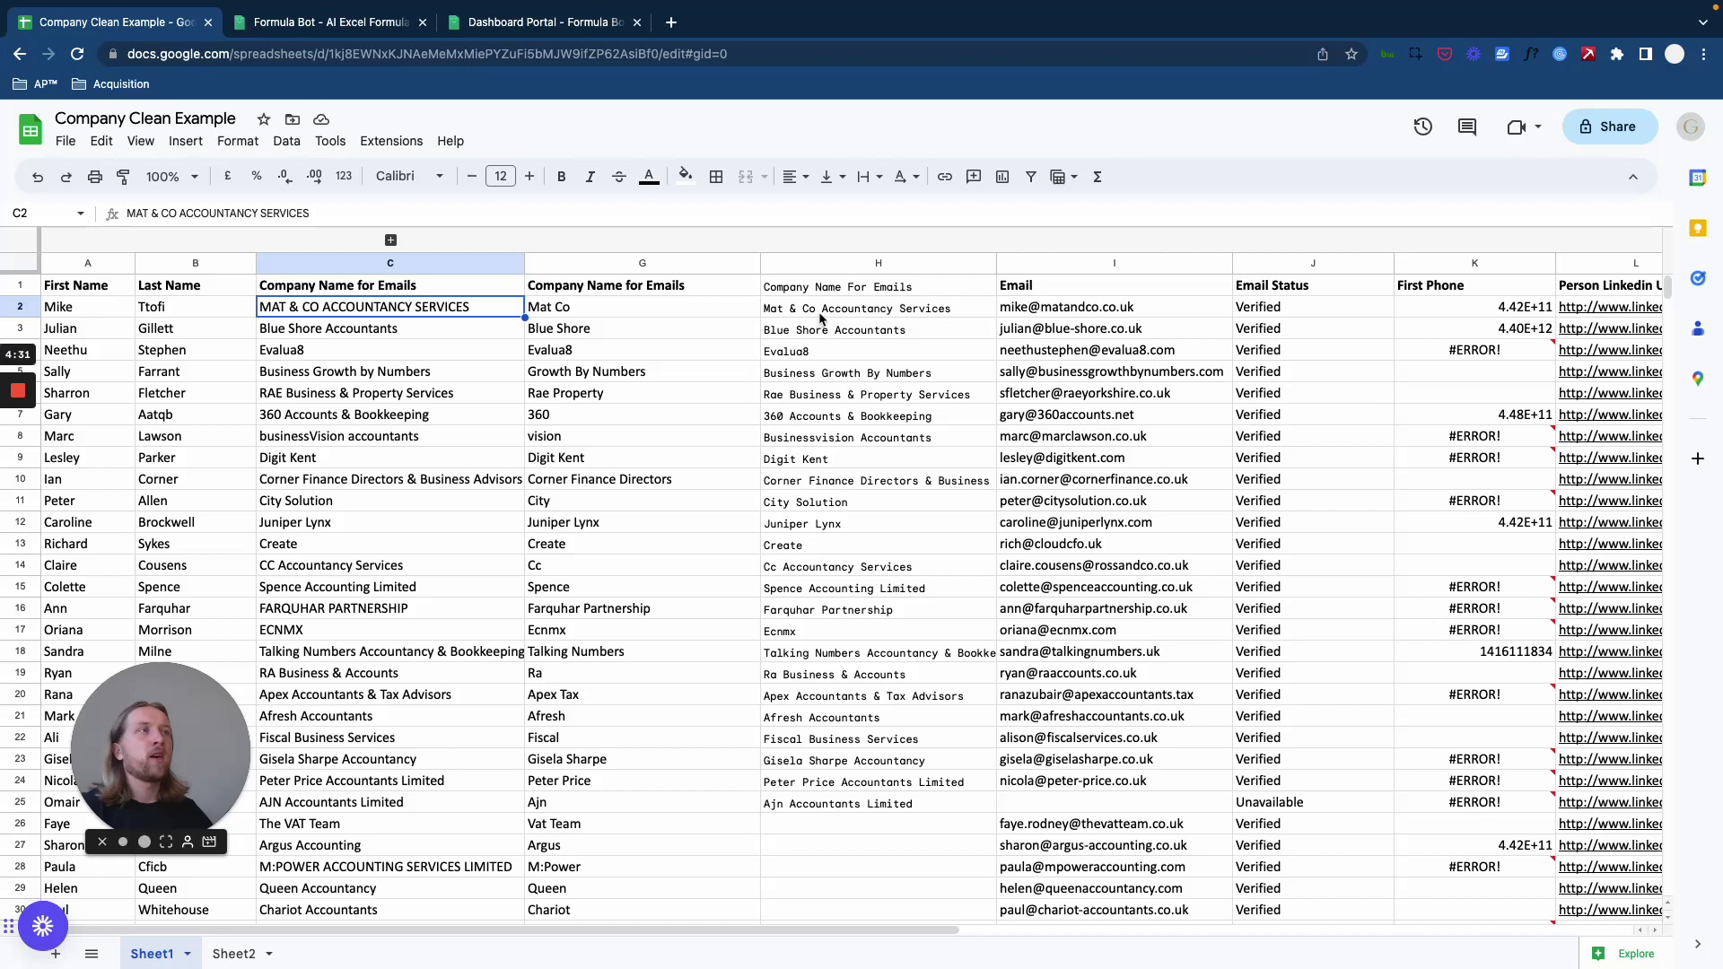
click(903, 314)
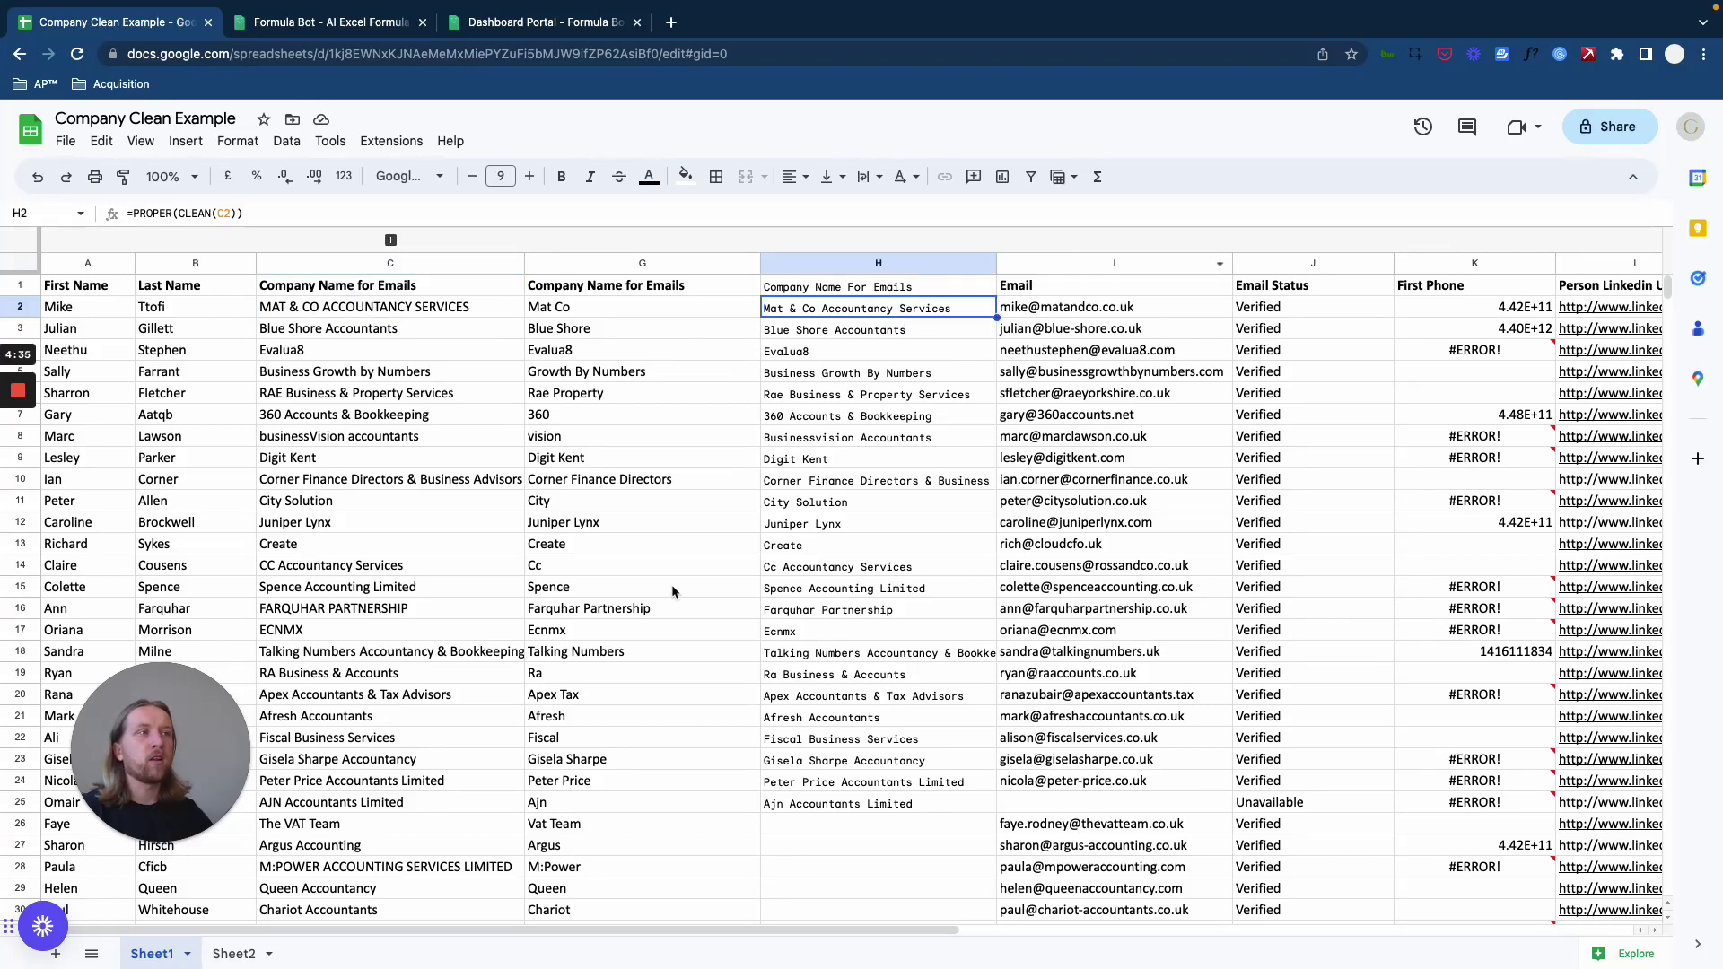
Step: Insert an empty column to the left of Email
right_click(1077, 264)
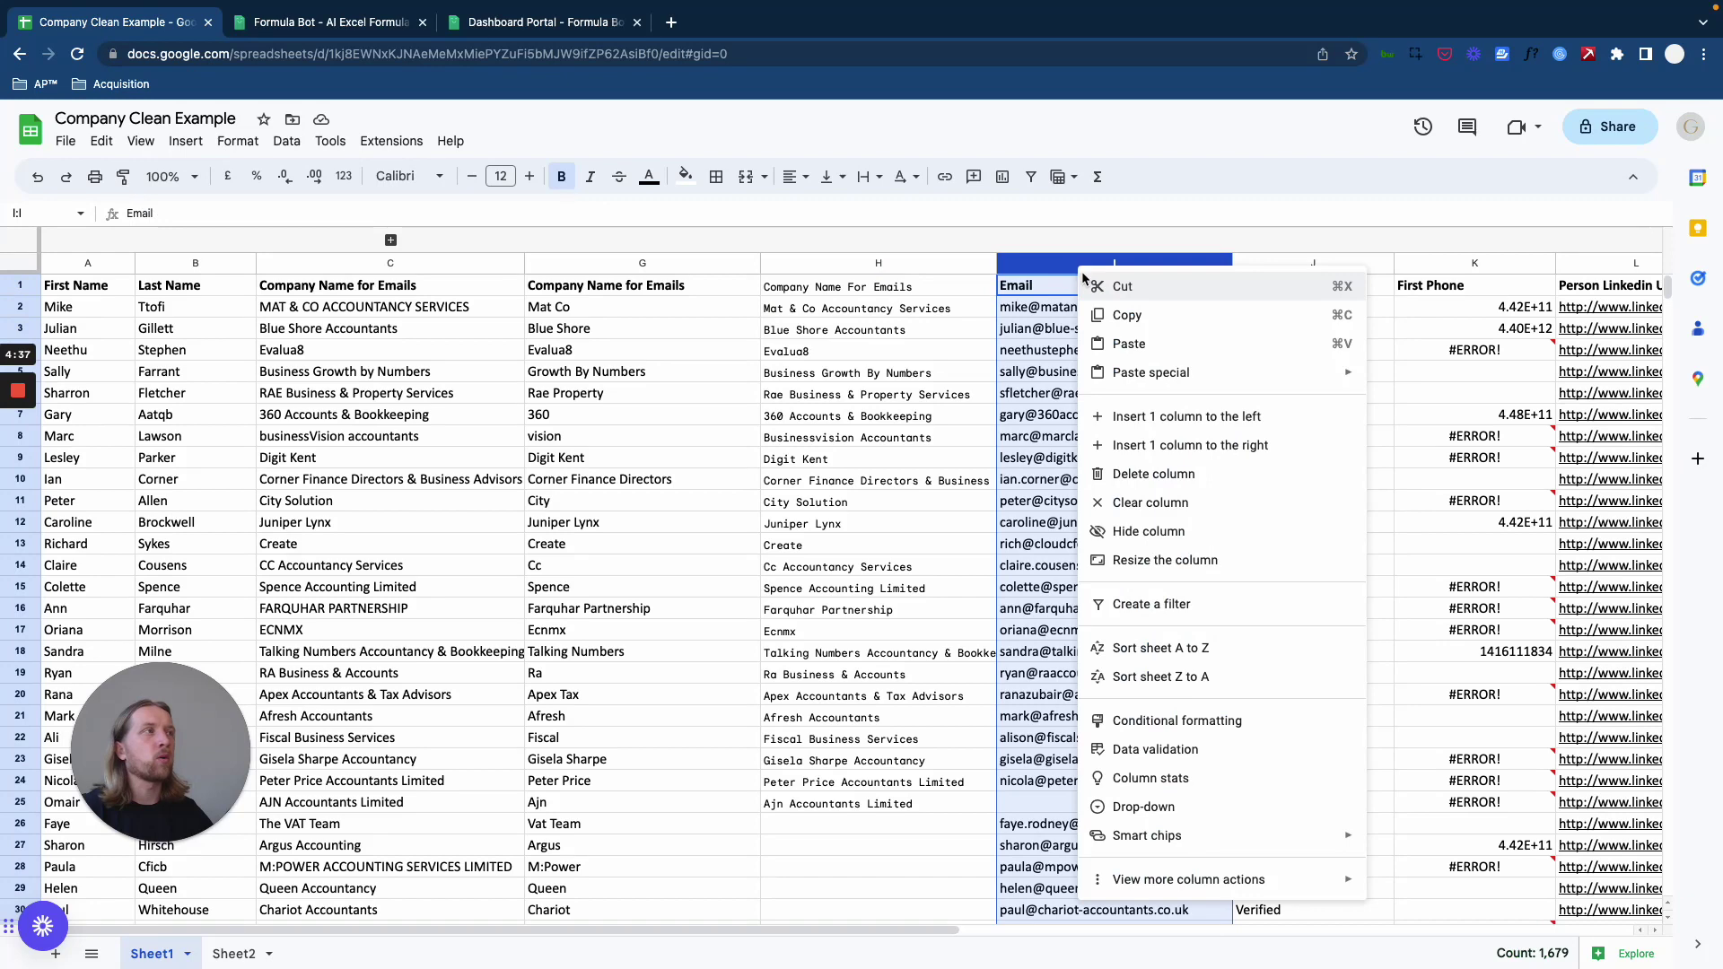
click(1199, 417)
click(862, 781)
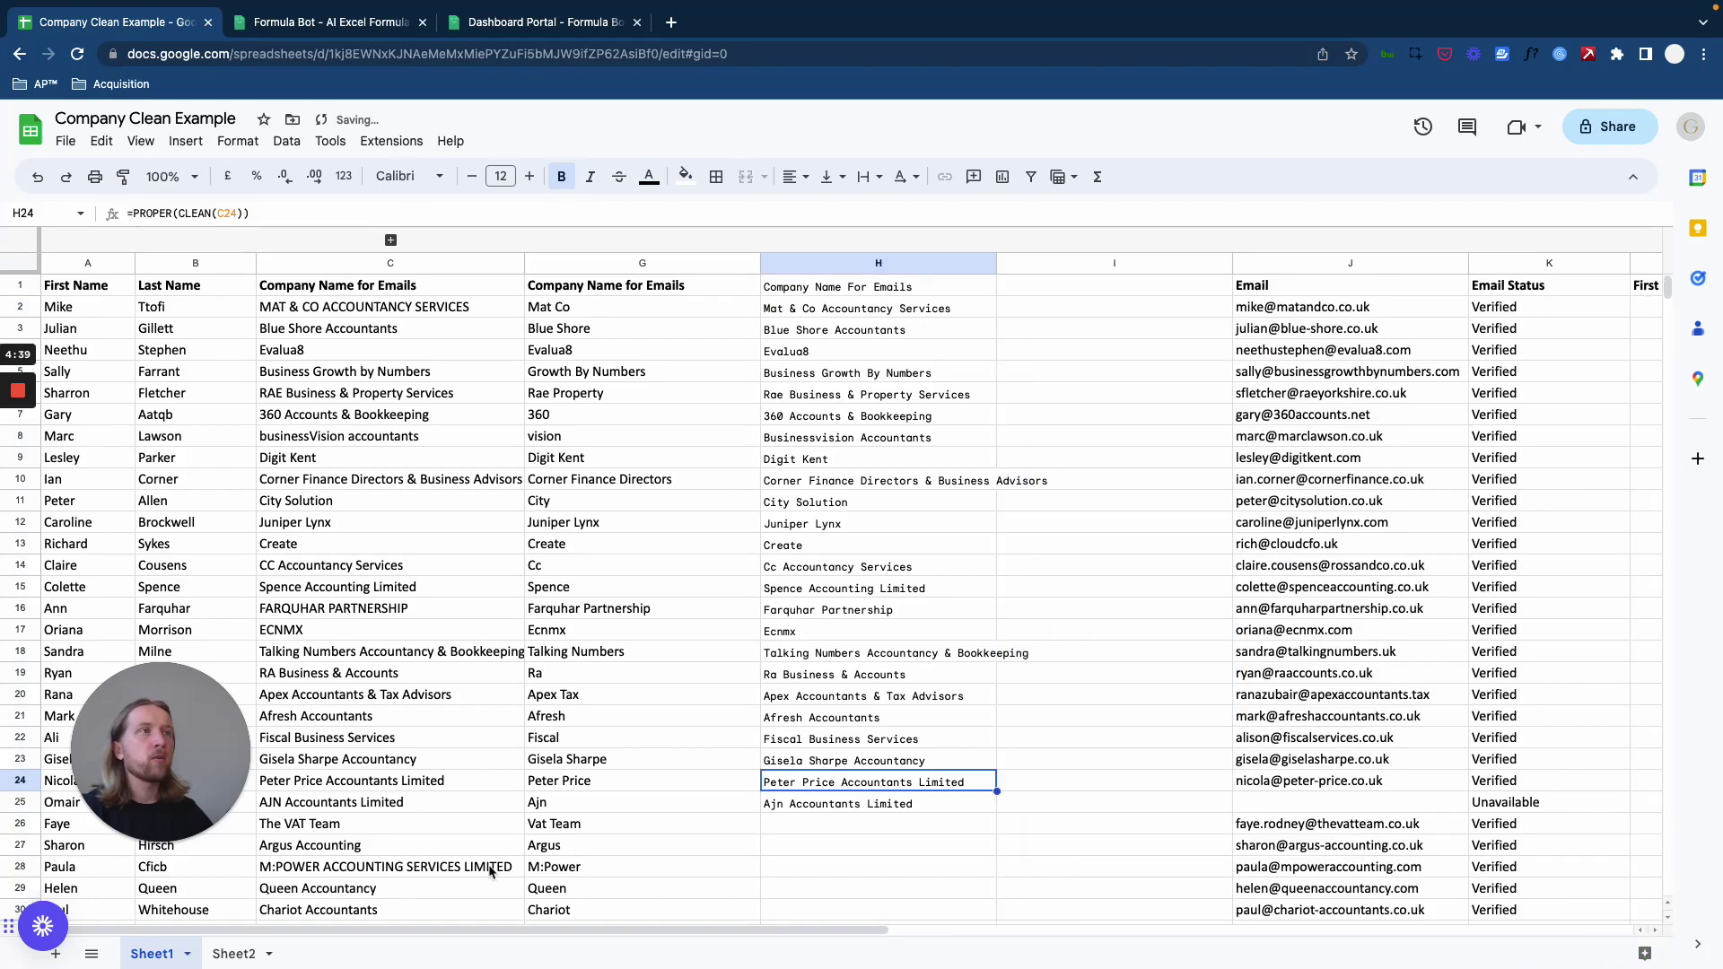
click(232, 954)
Step: Copy the REGEXREPLACE word-removal formula from Sheet2's D3 and return to Sheet1
click(417, 336)
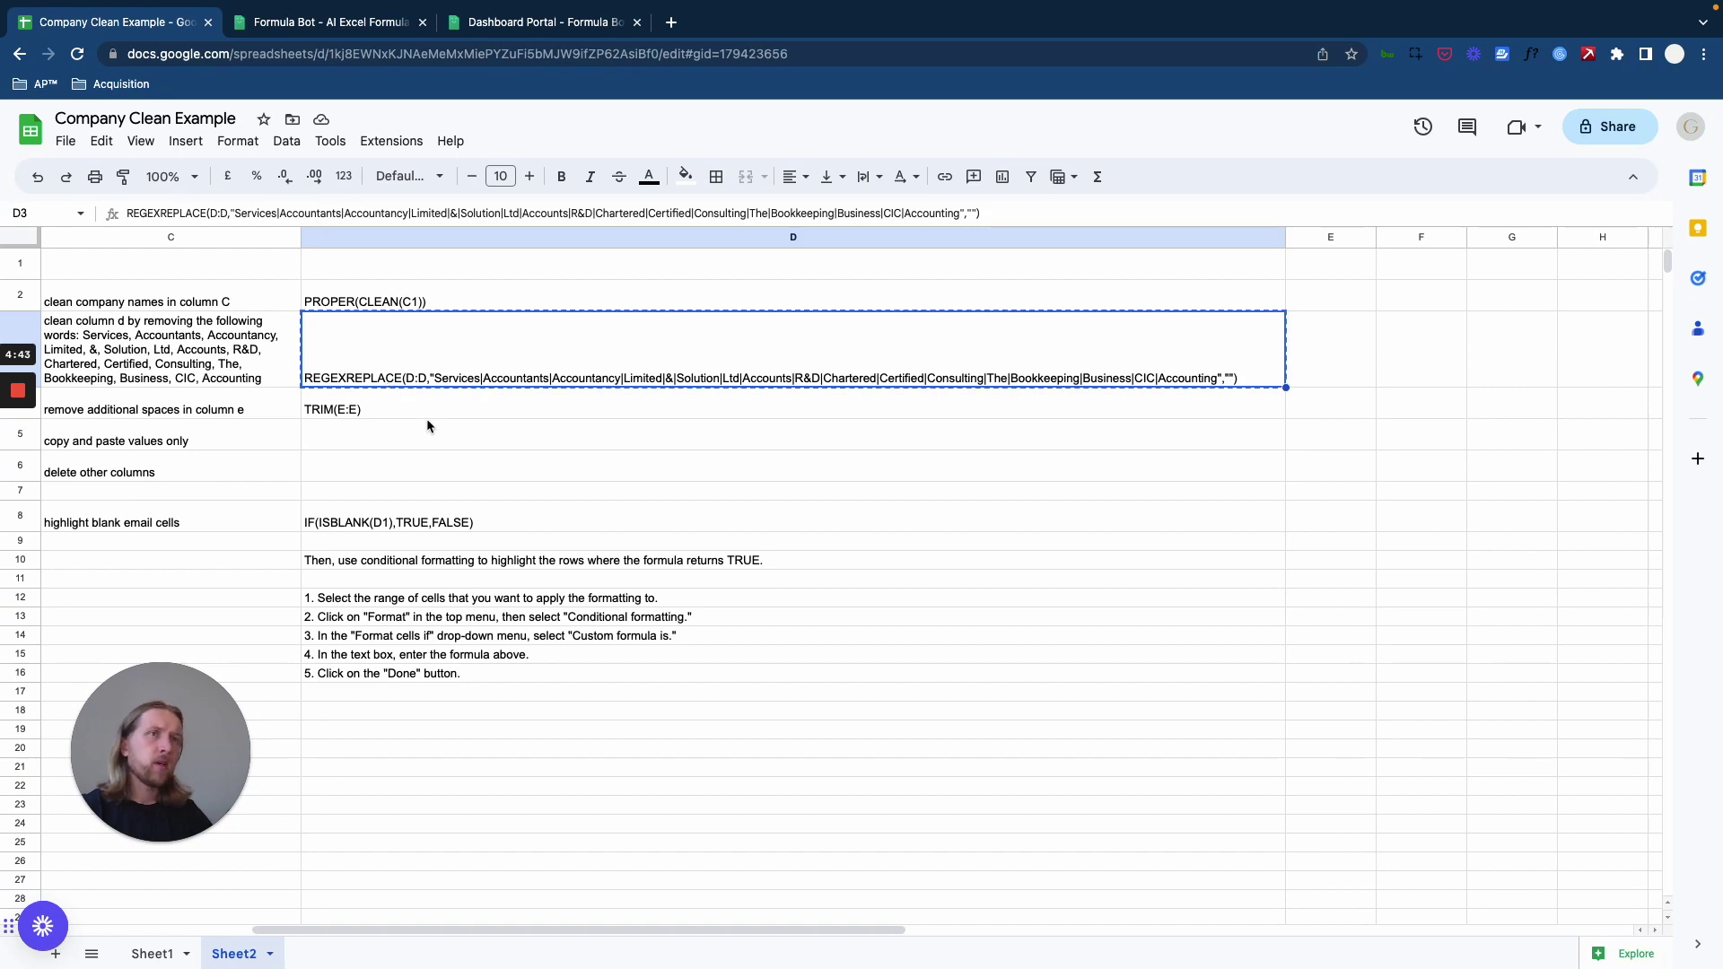
click(337, 22)
click(600, 22)
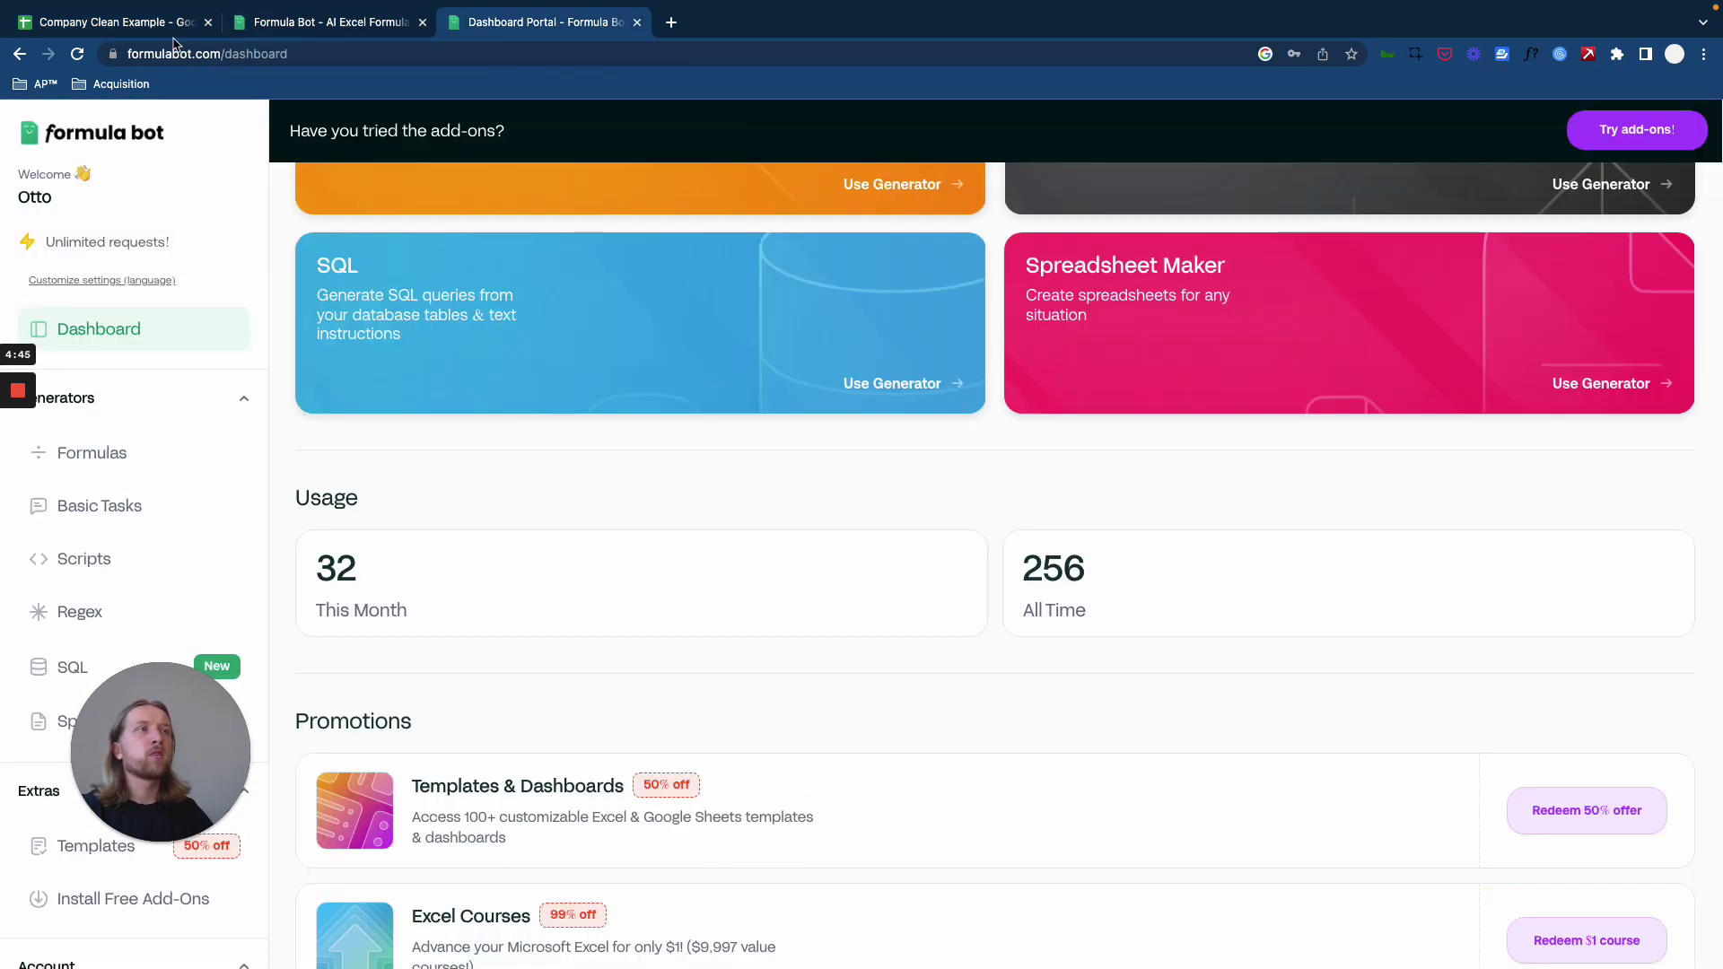
click(135, 34)
click(160, 363)
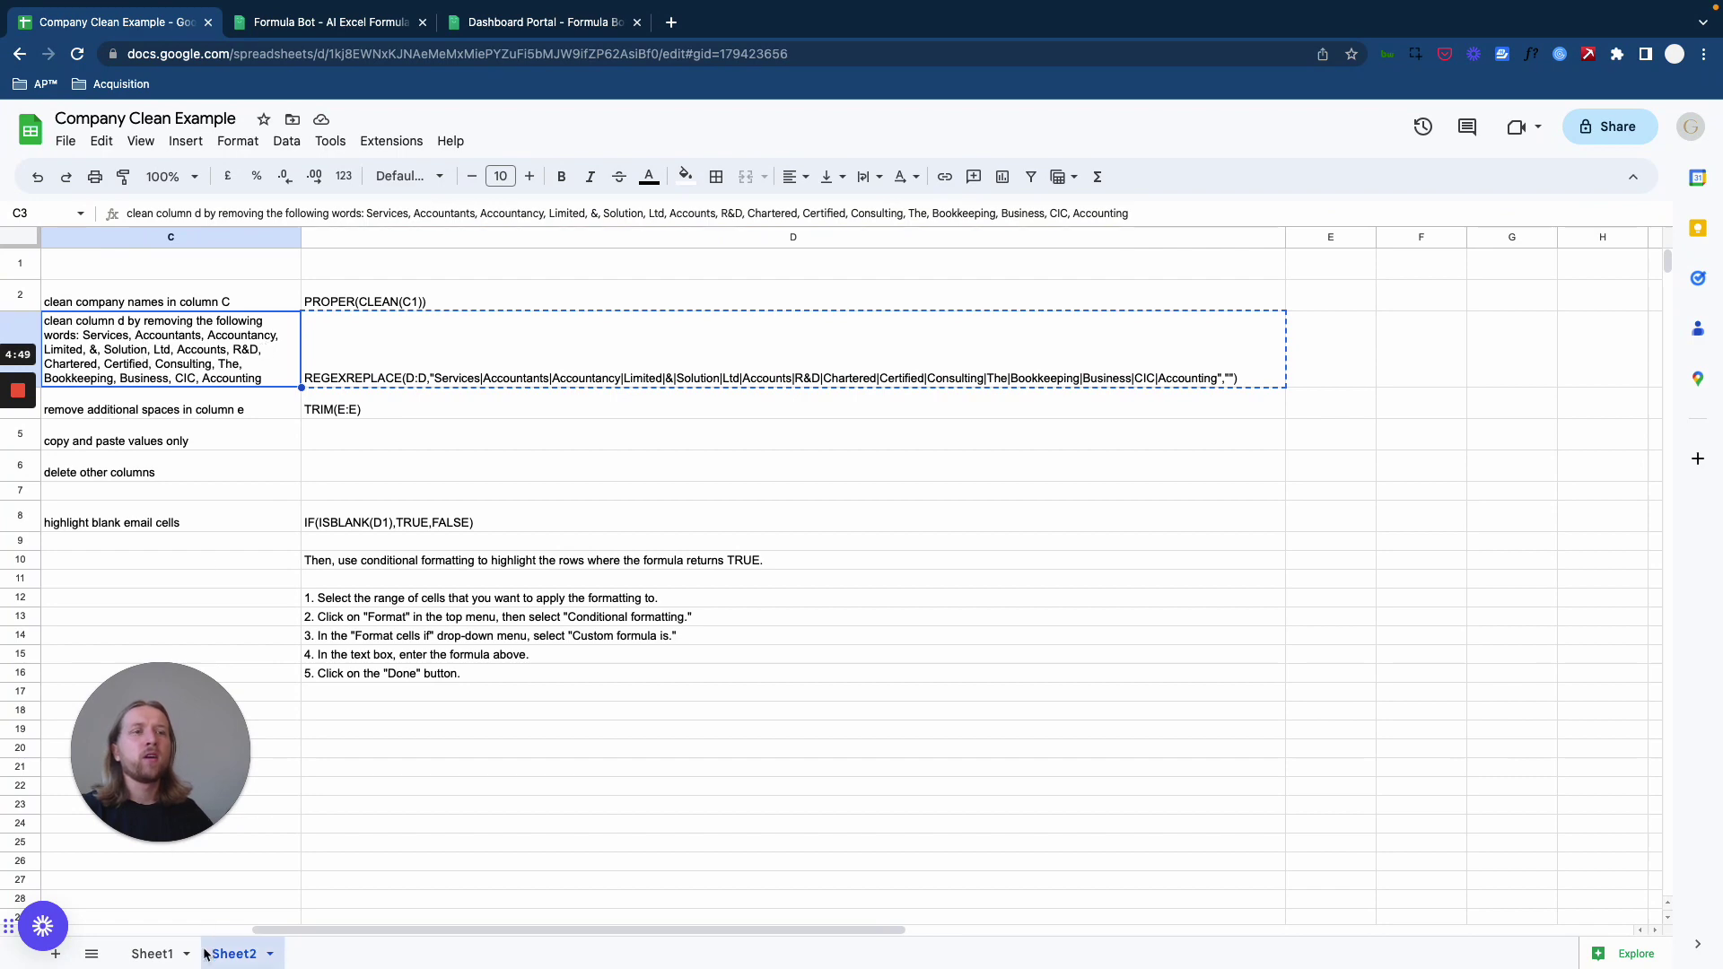
click(166, 954)
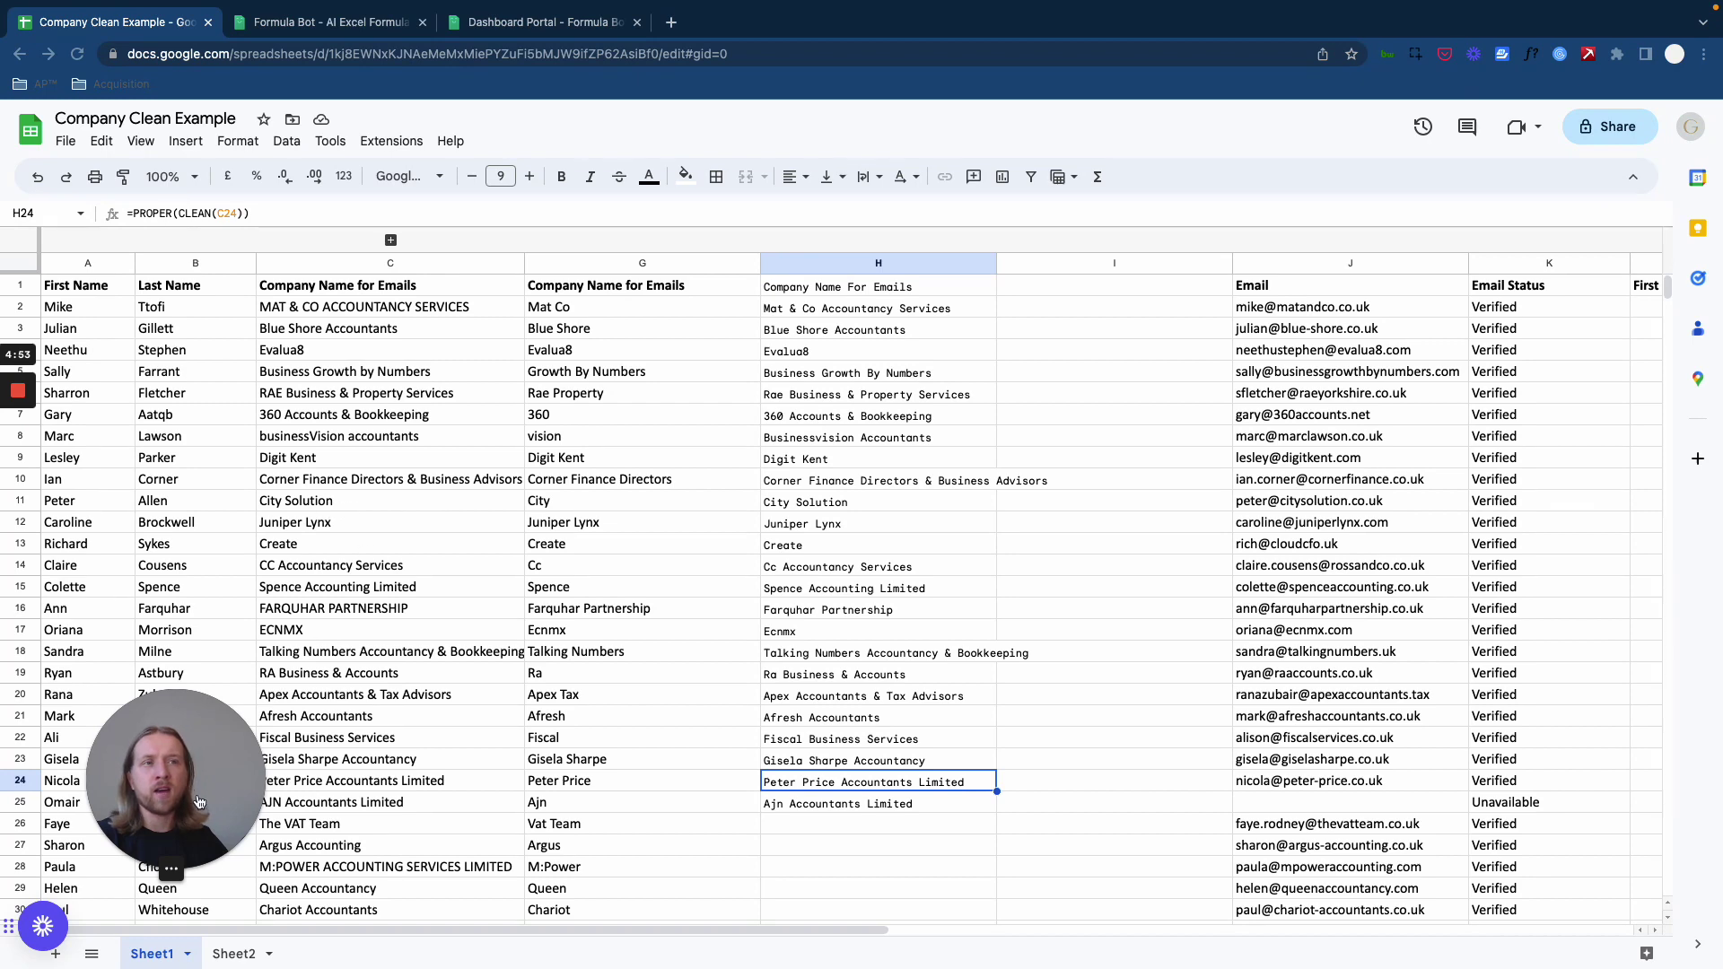
drag(200, 802, 188, 763)
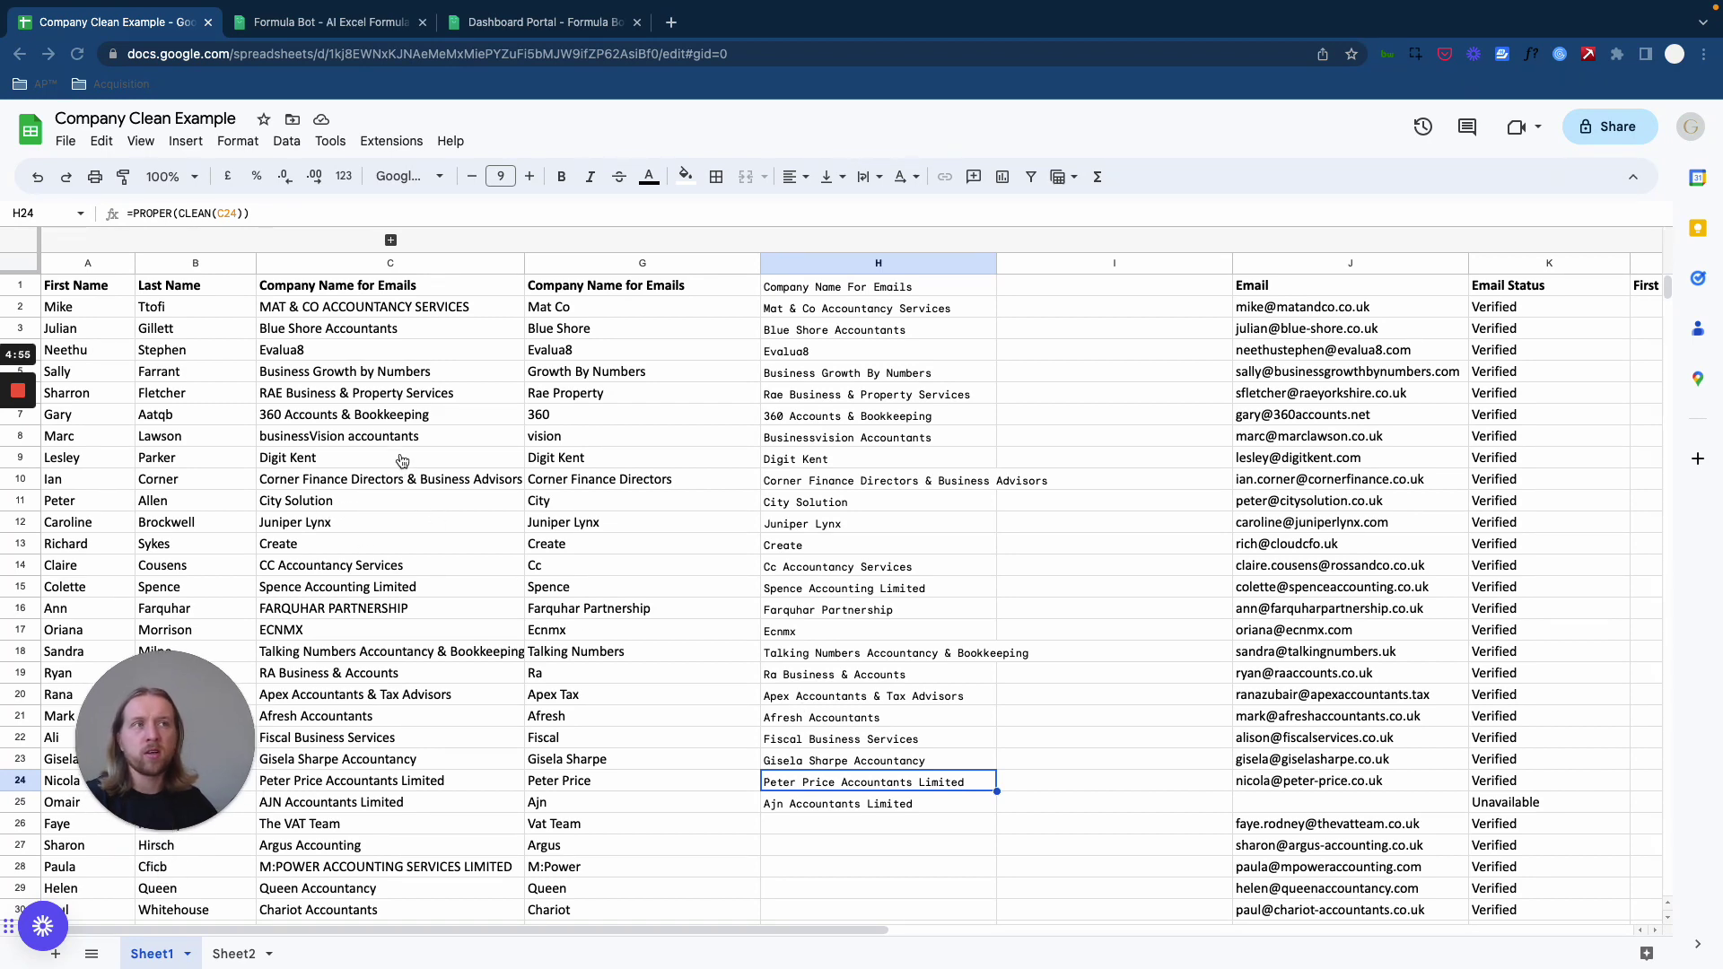
scroll(448, 610, down, 5)
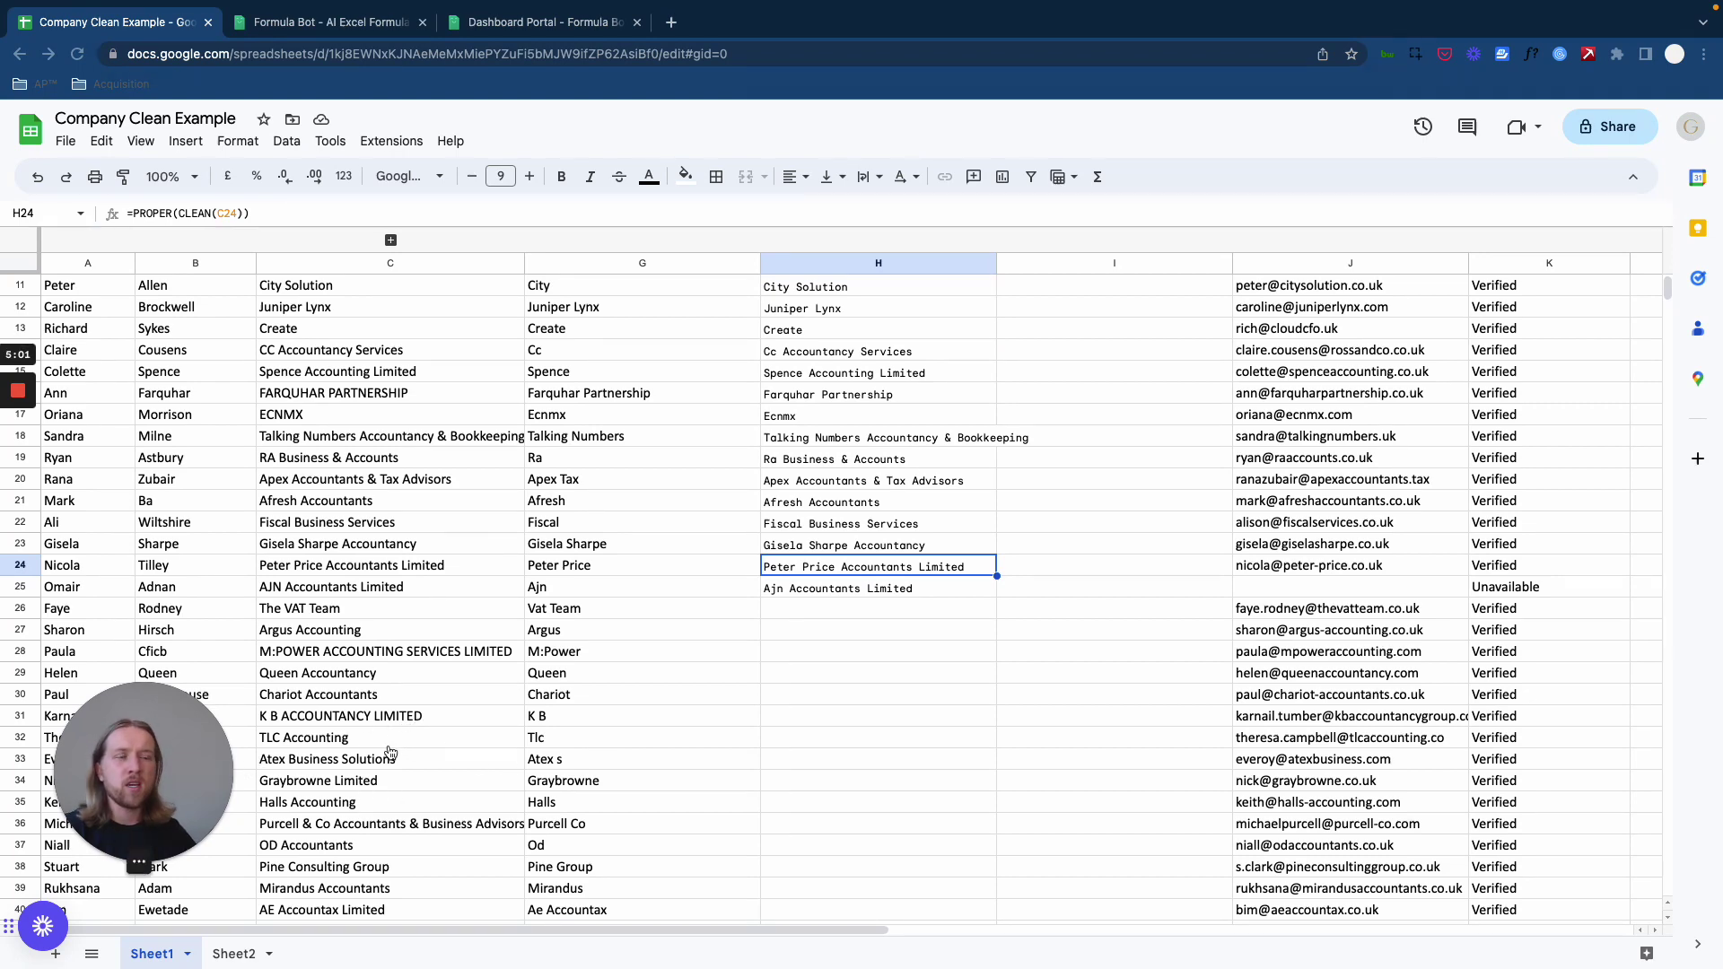
scroll(381, 779, down, 1)
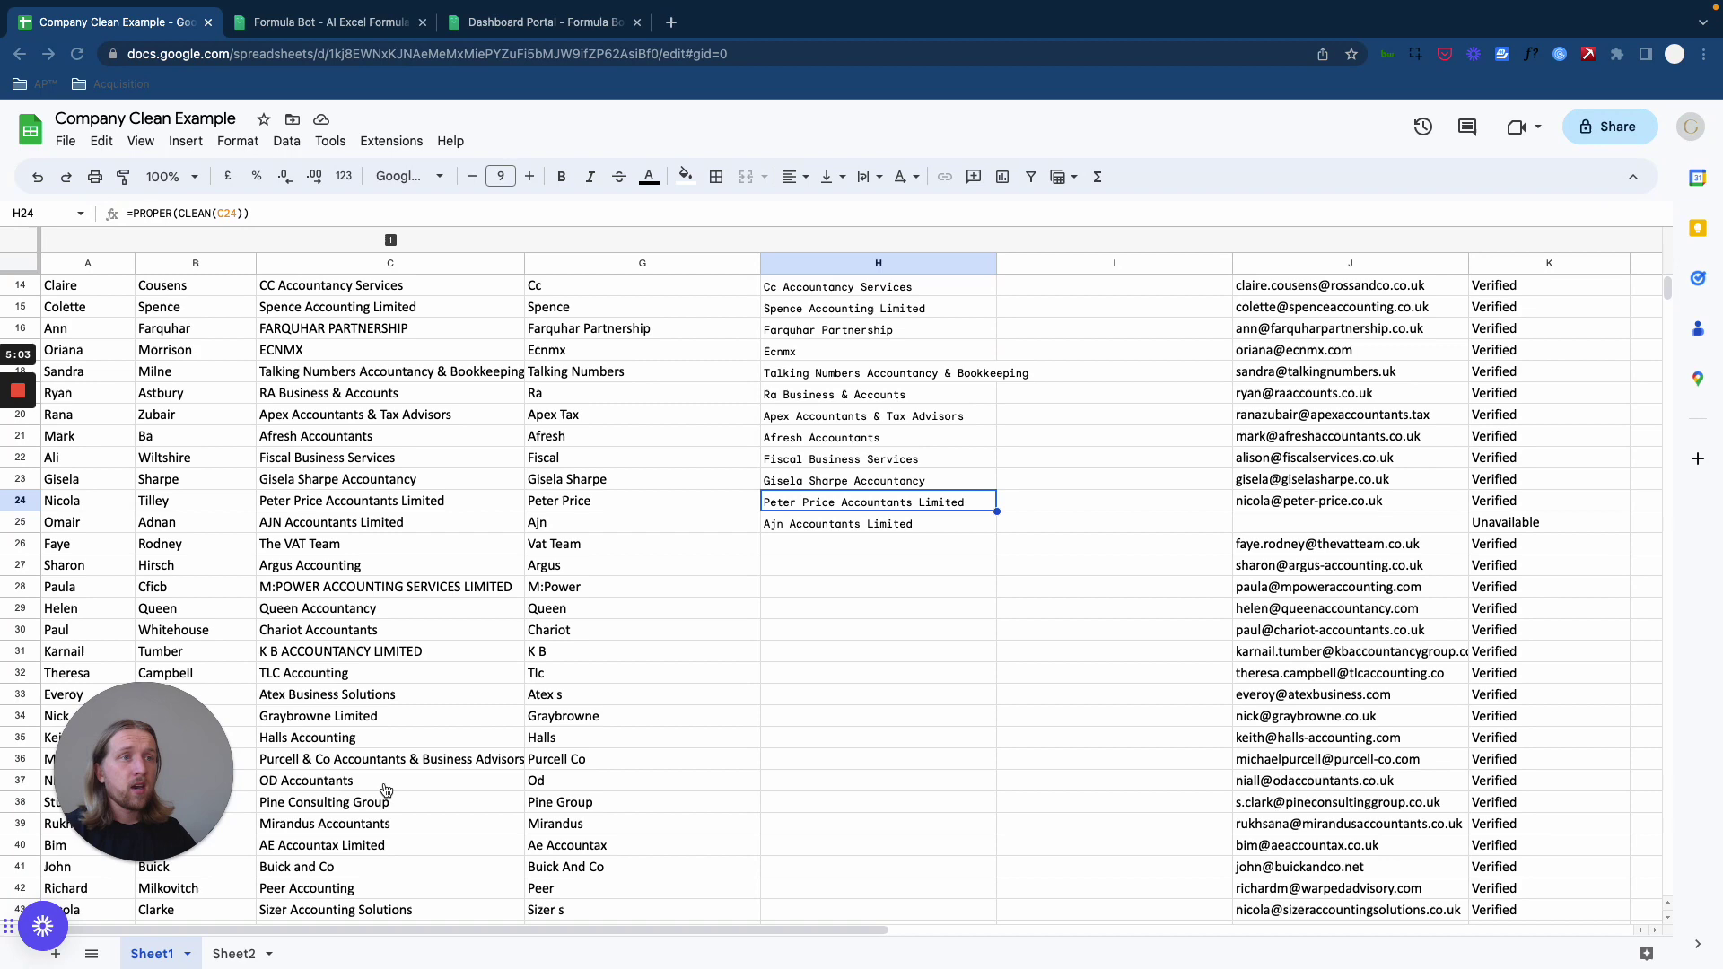
scroll(386, 781, down, 3)
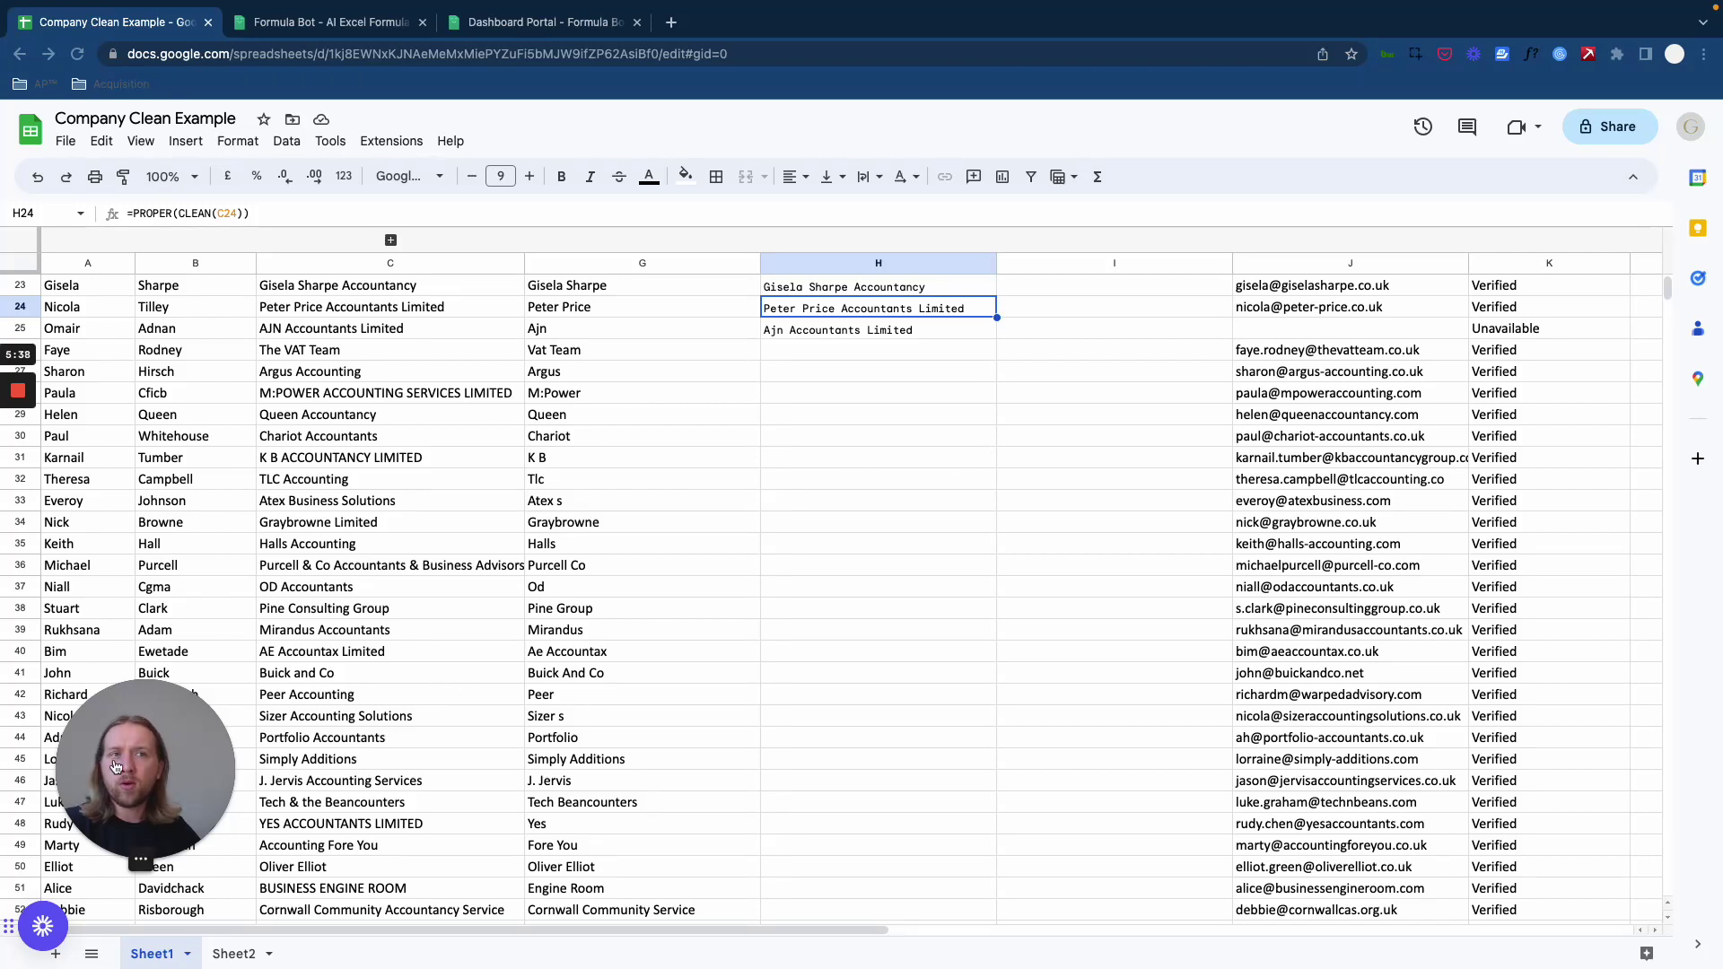
drag(105, 768, 130, 778)
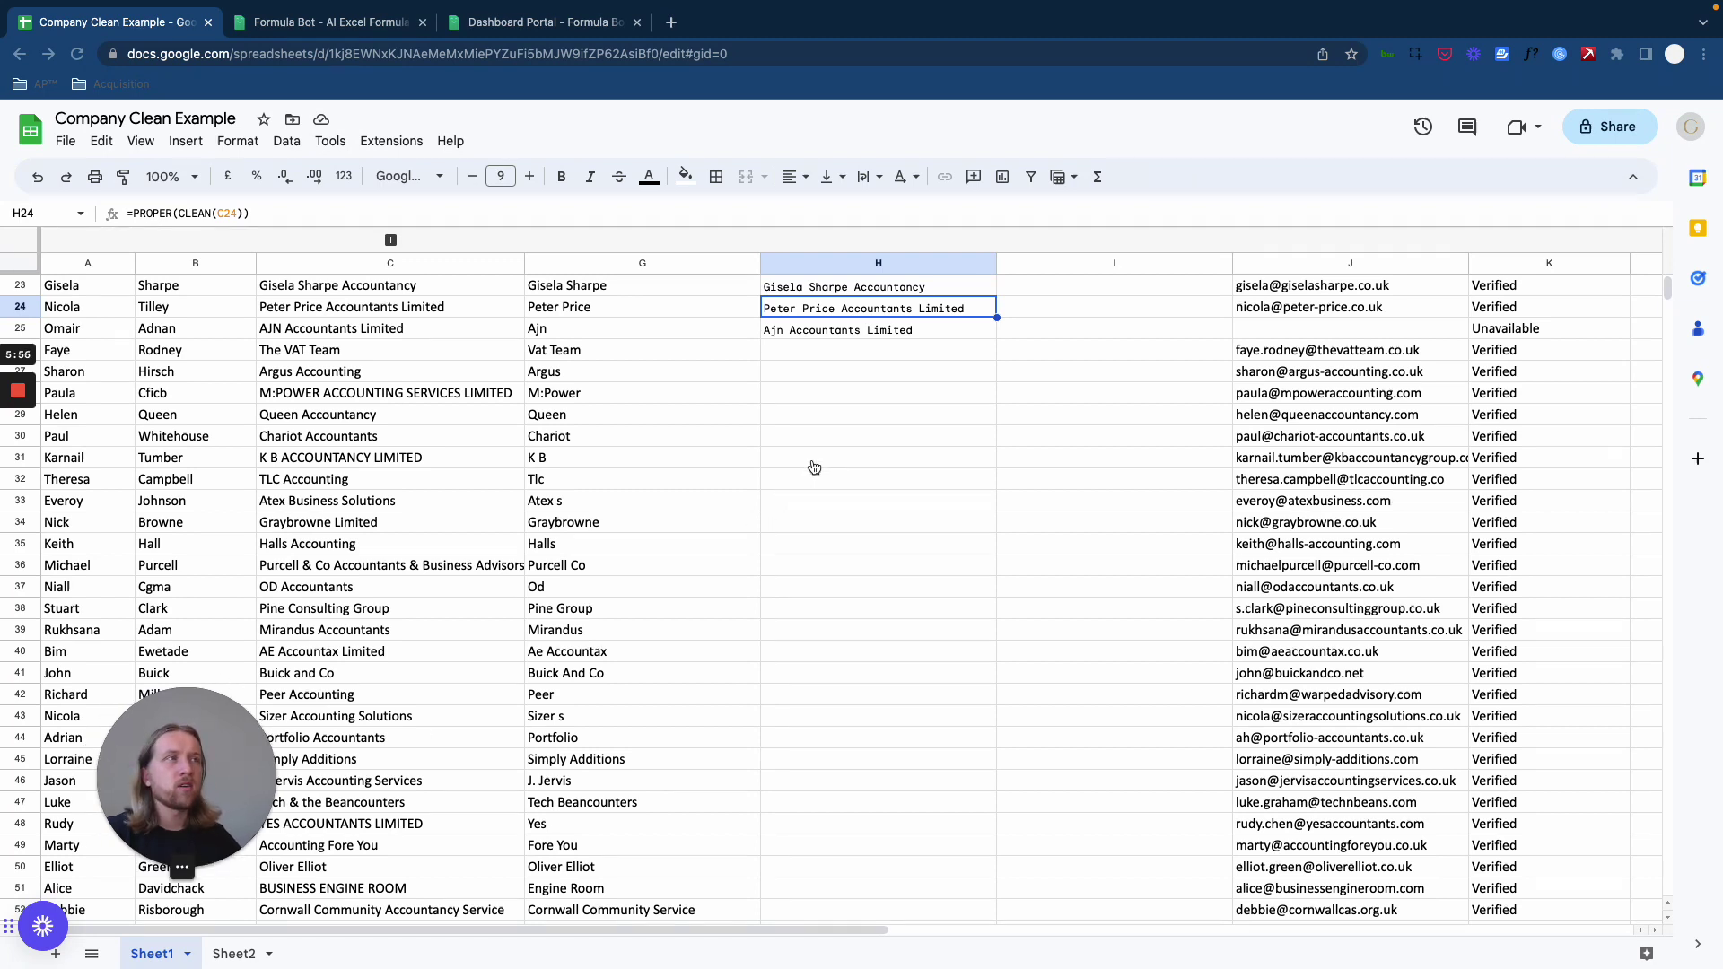
Step: Test the pasted REGEXREPLACE text as a formula in I23, then clear it
click(235, 955)
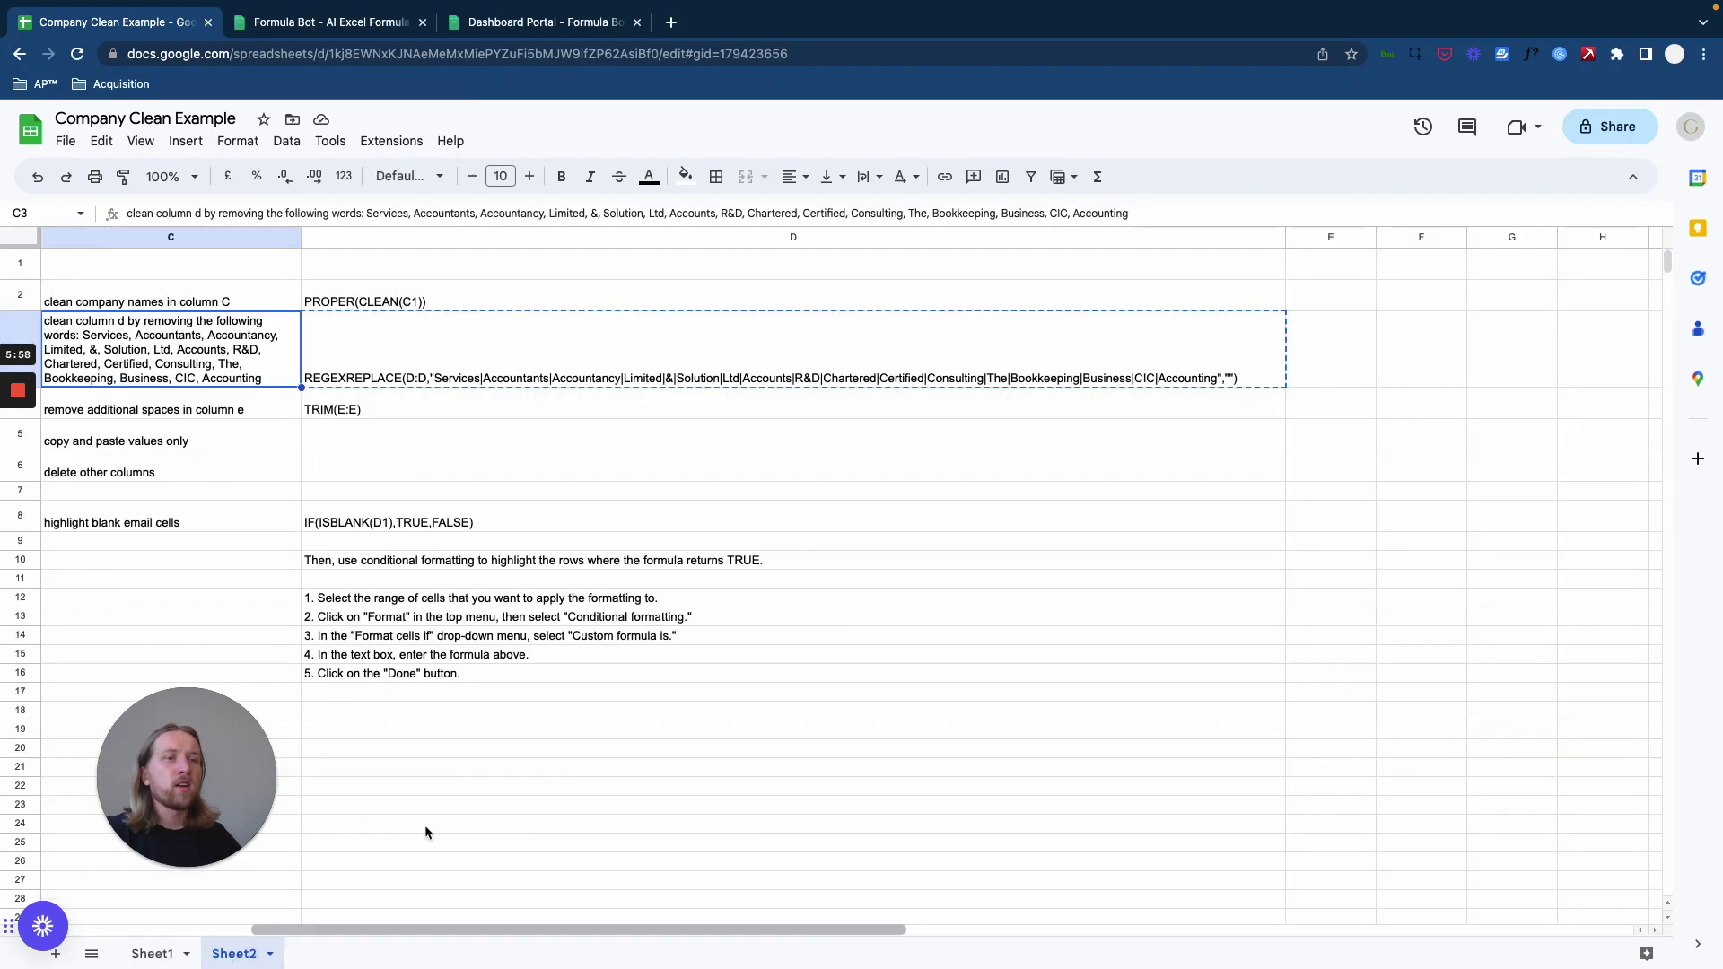
click(153, 957)
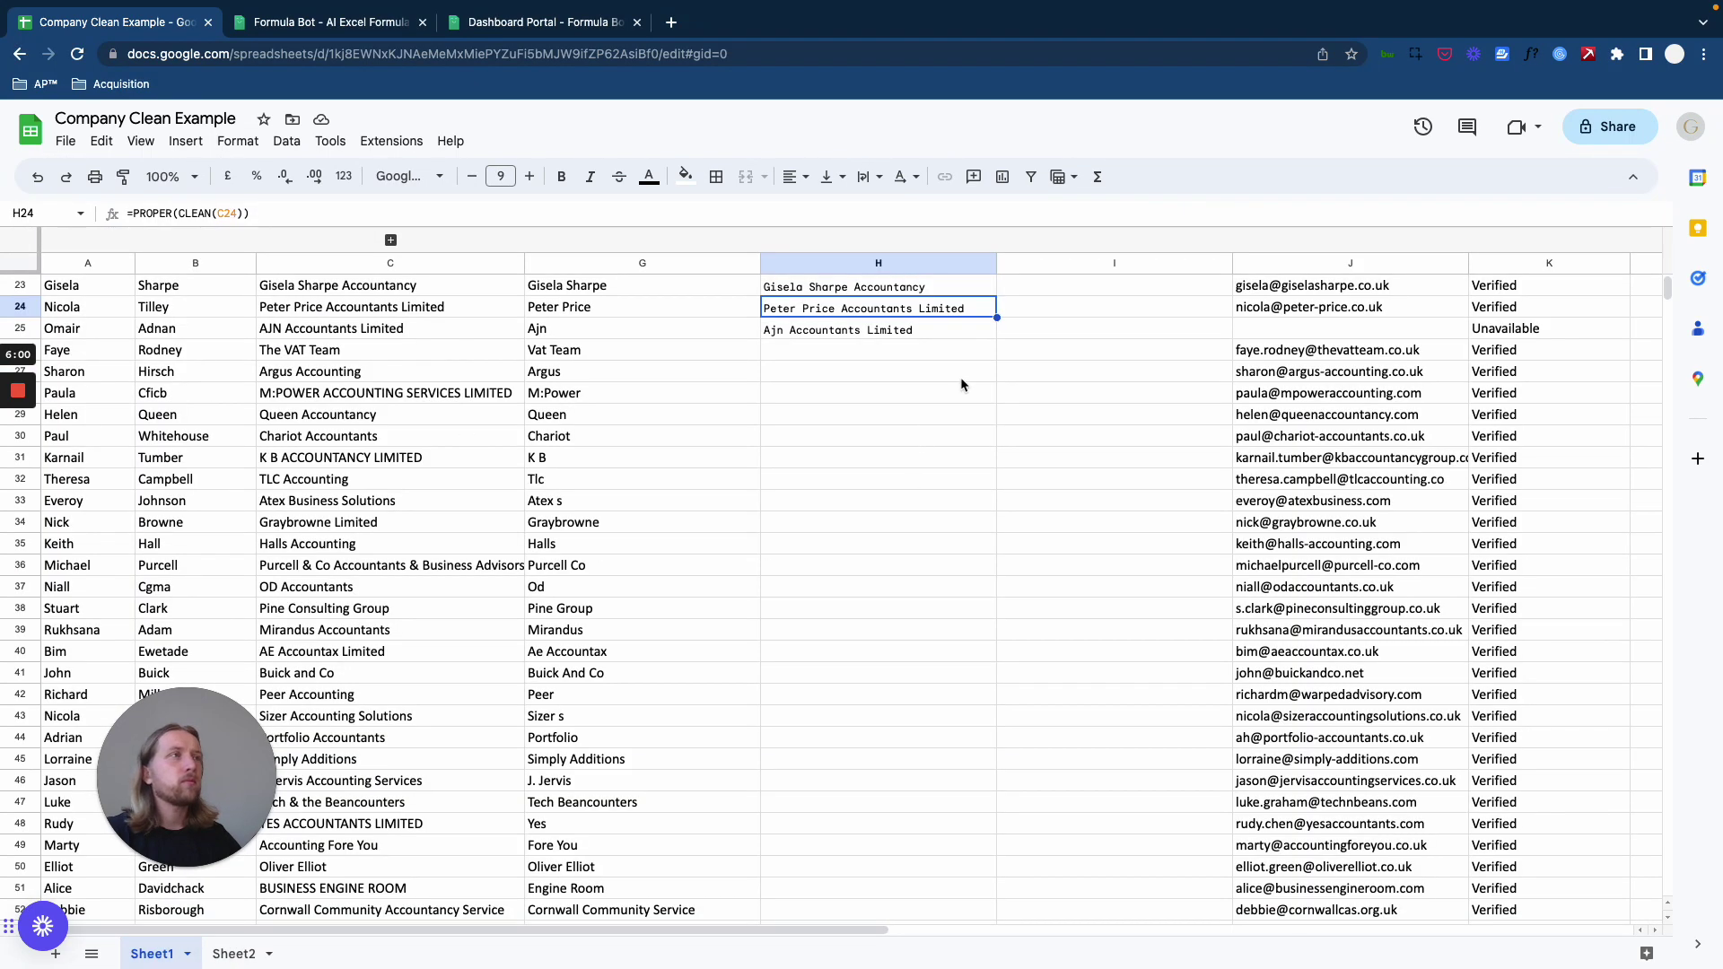
click(1060, 289)
text(REGEXREPLACE(D:D,"Services|Accountants|Accountancy|Limited|&|Solution|Ltd|Accounts|R&D|Chartered|Certified|Consulting|The|Bookkeeping|Business|CIC|Accounting",""))
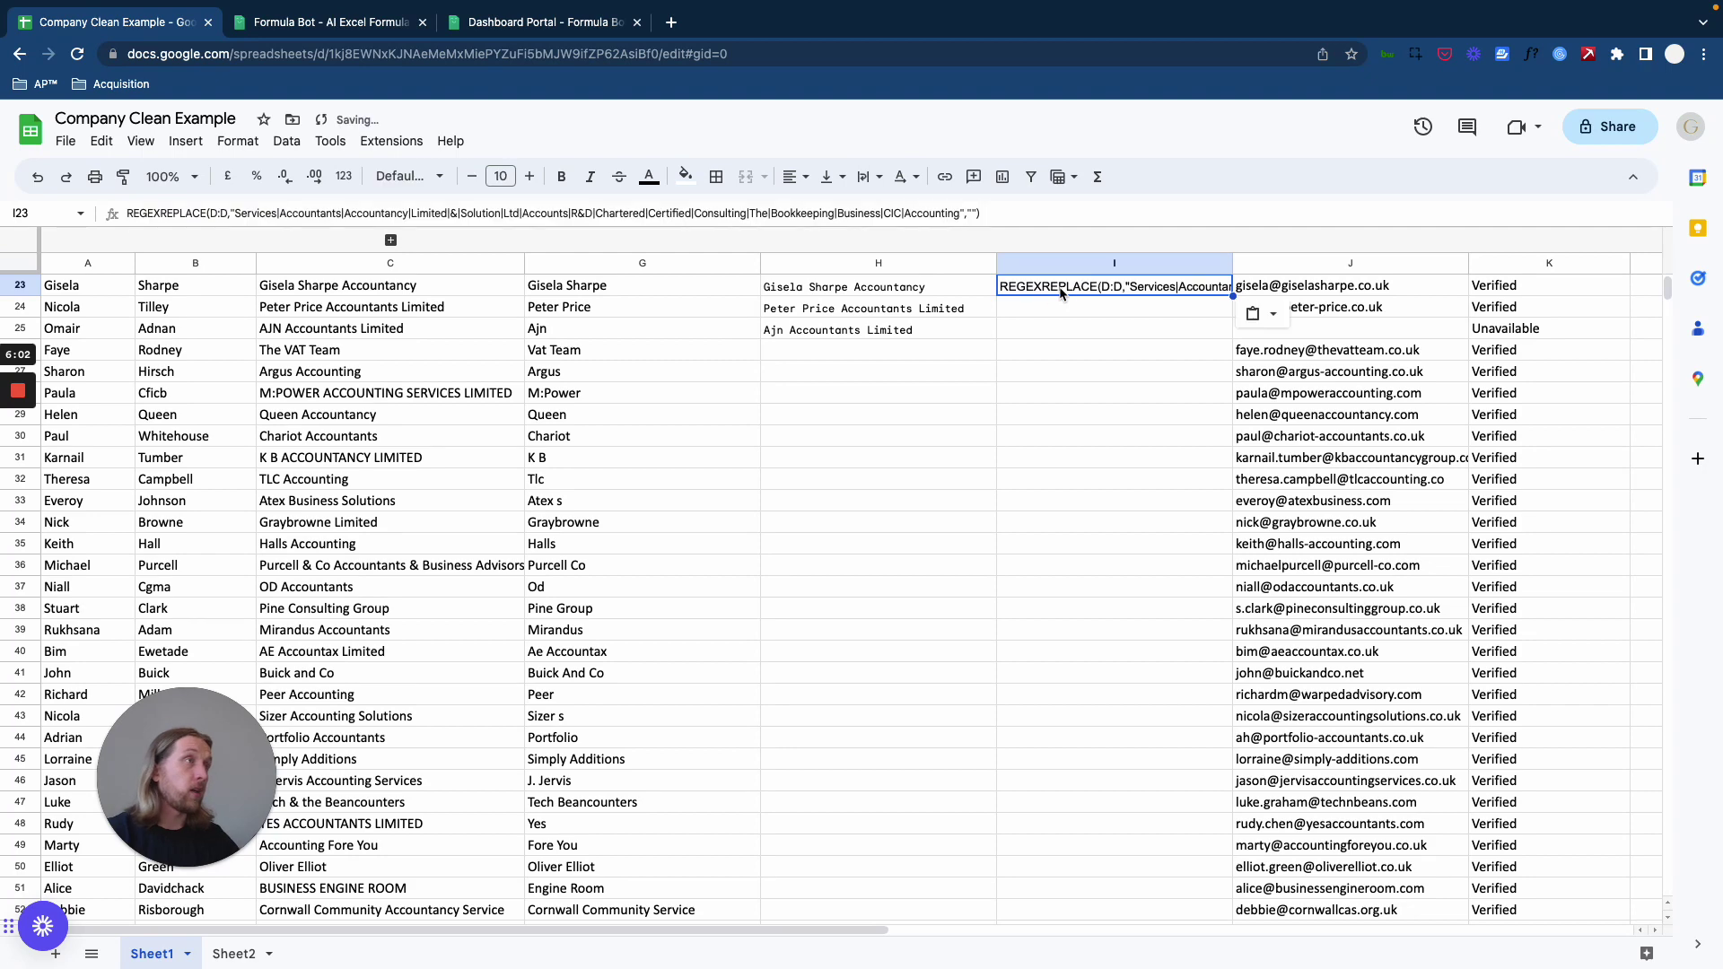
double_click(1002, 285)
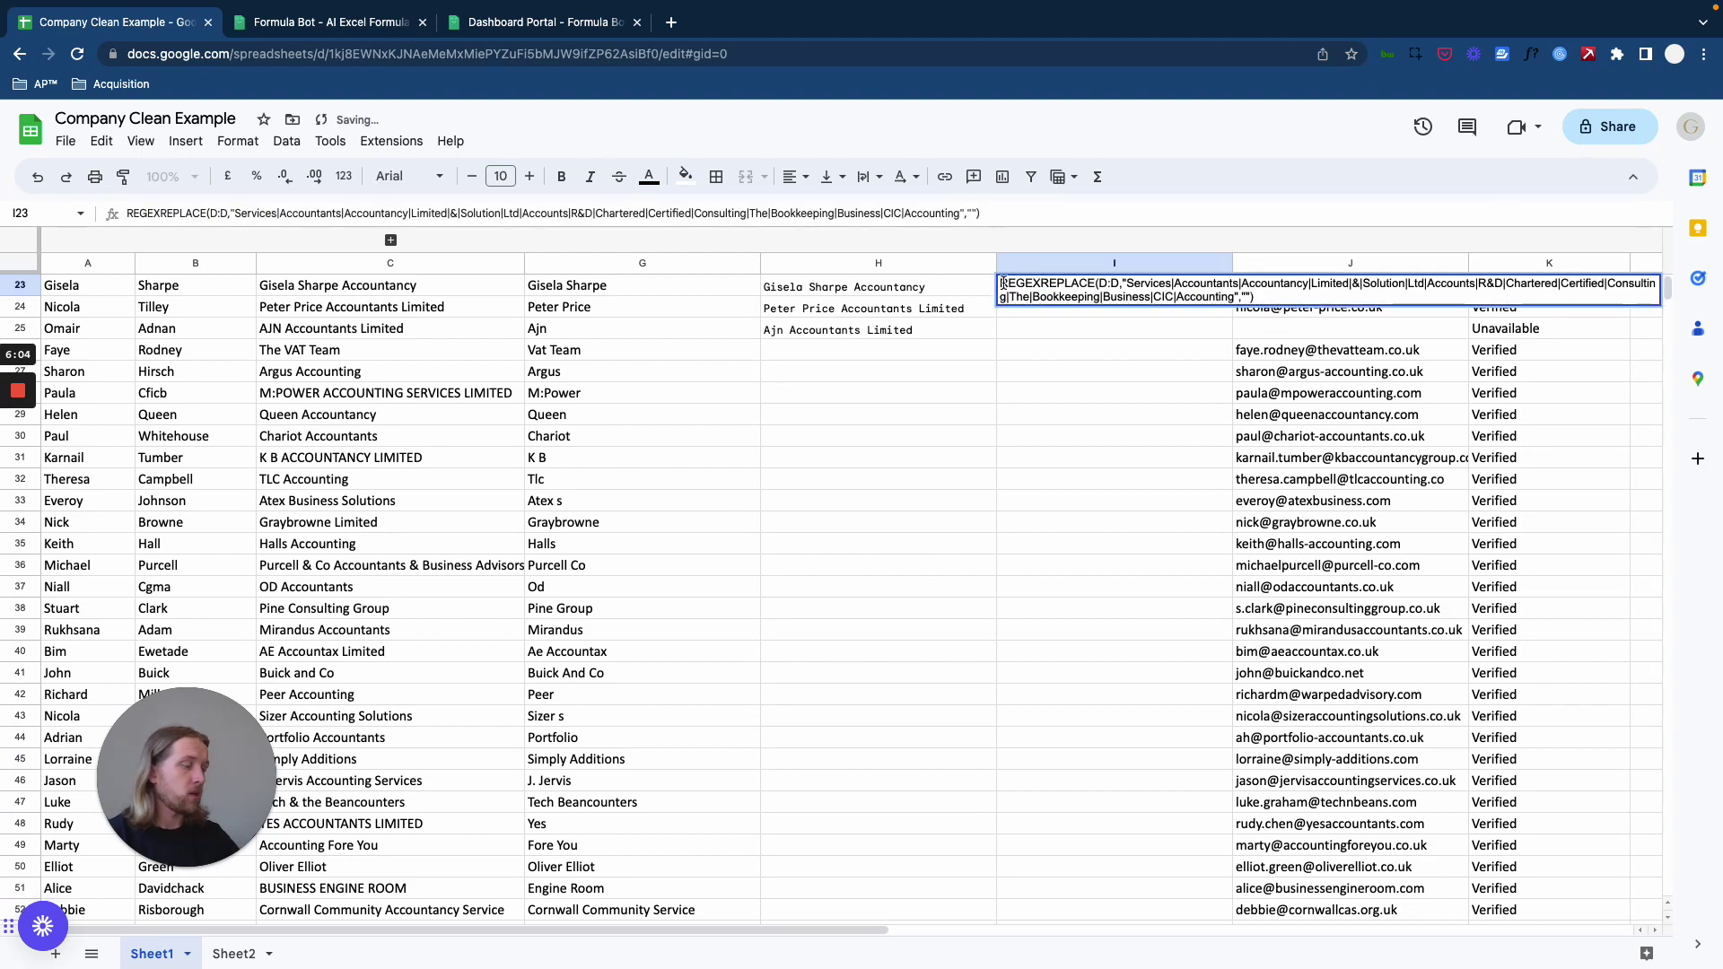
text(=)
key(Return)
click(1116, 287)
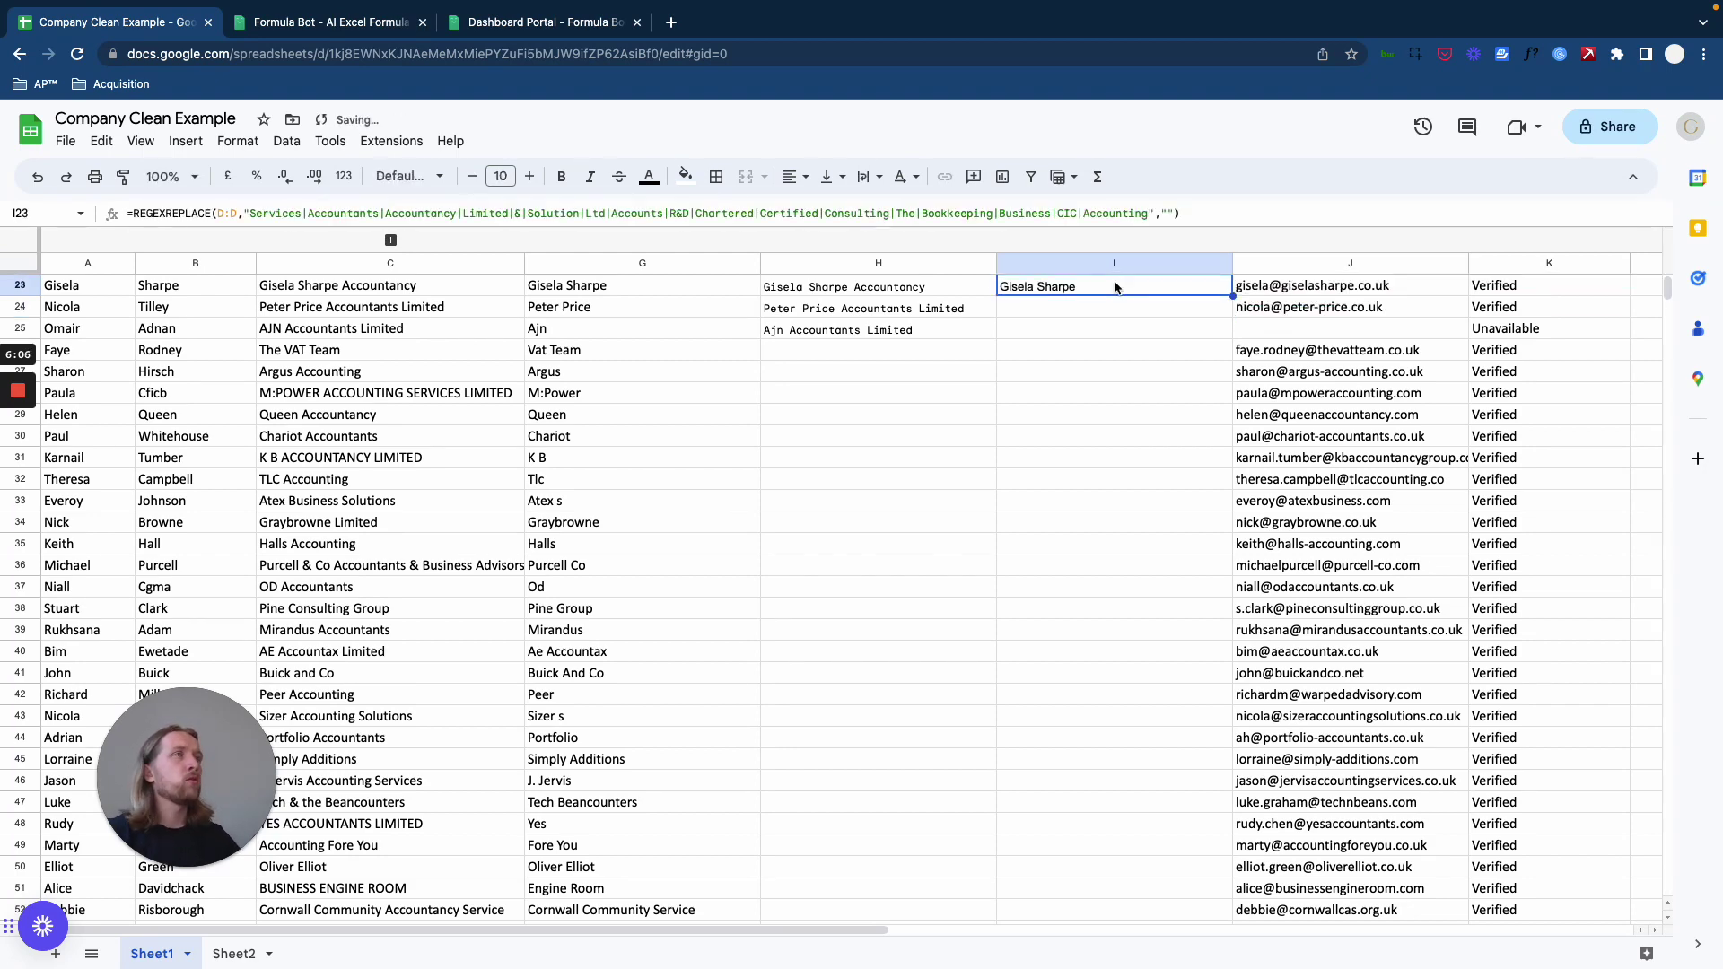
scroll(1148, 673, up, 5)
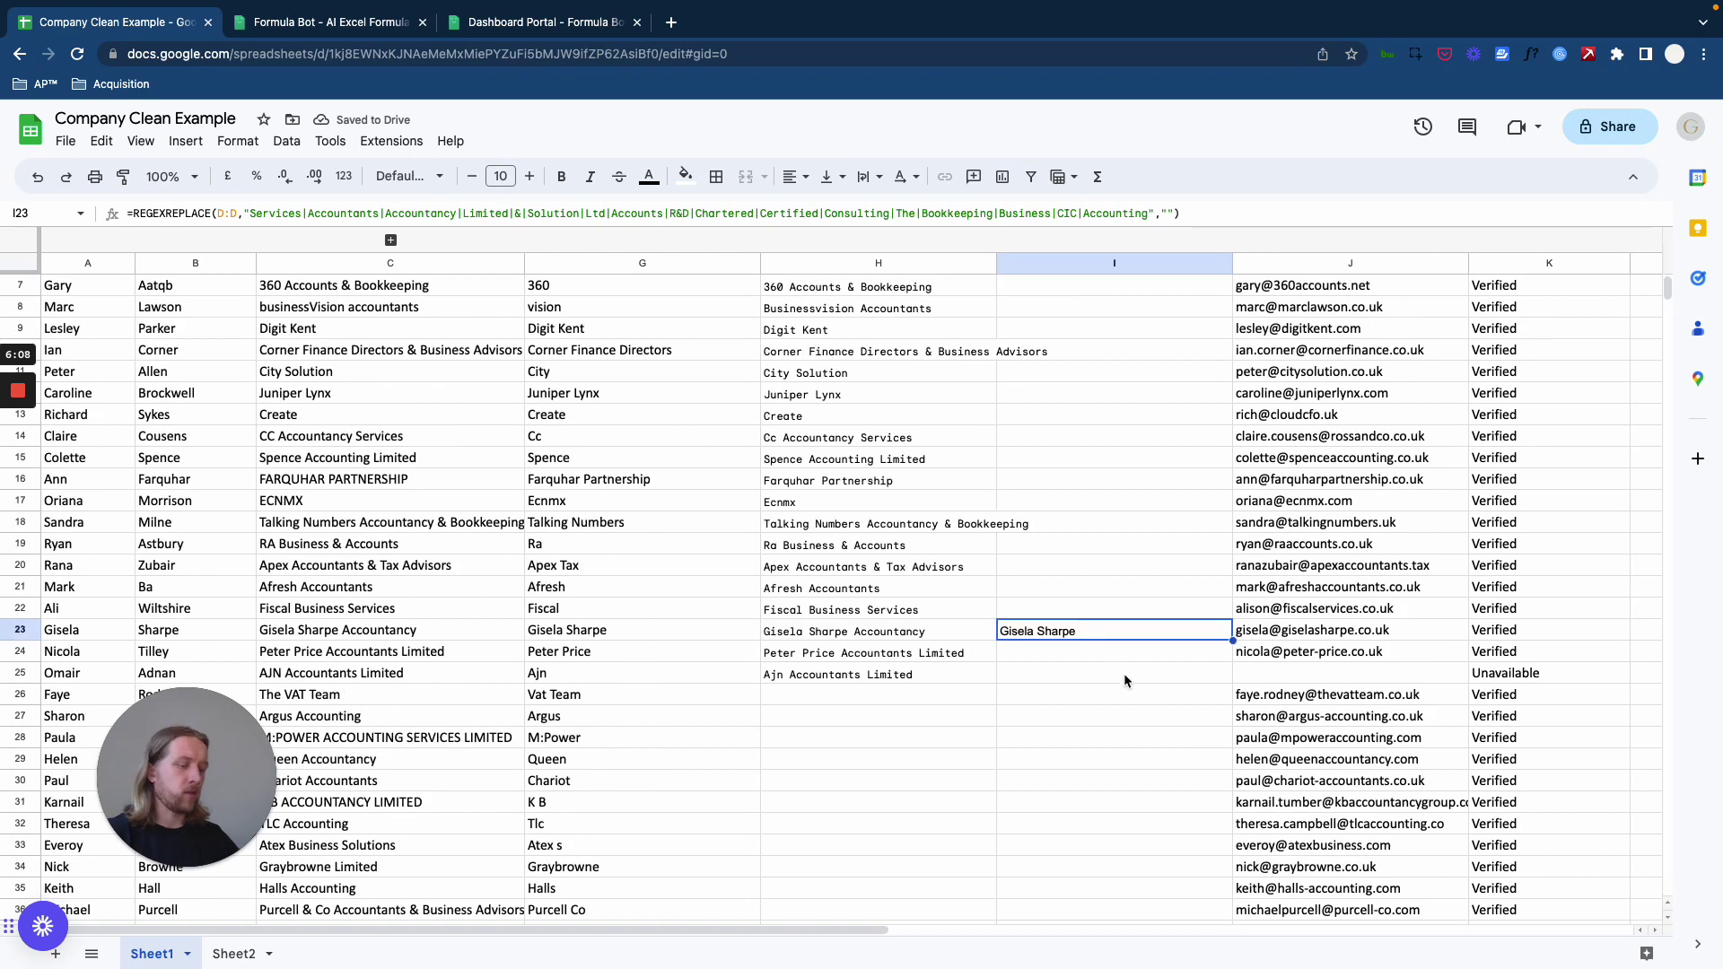
key(Delete)
scroll(1095, 646, up, 2)
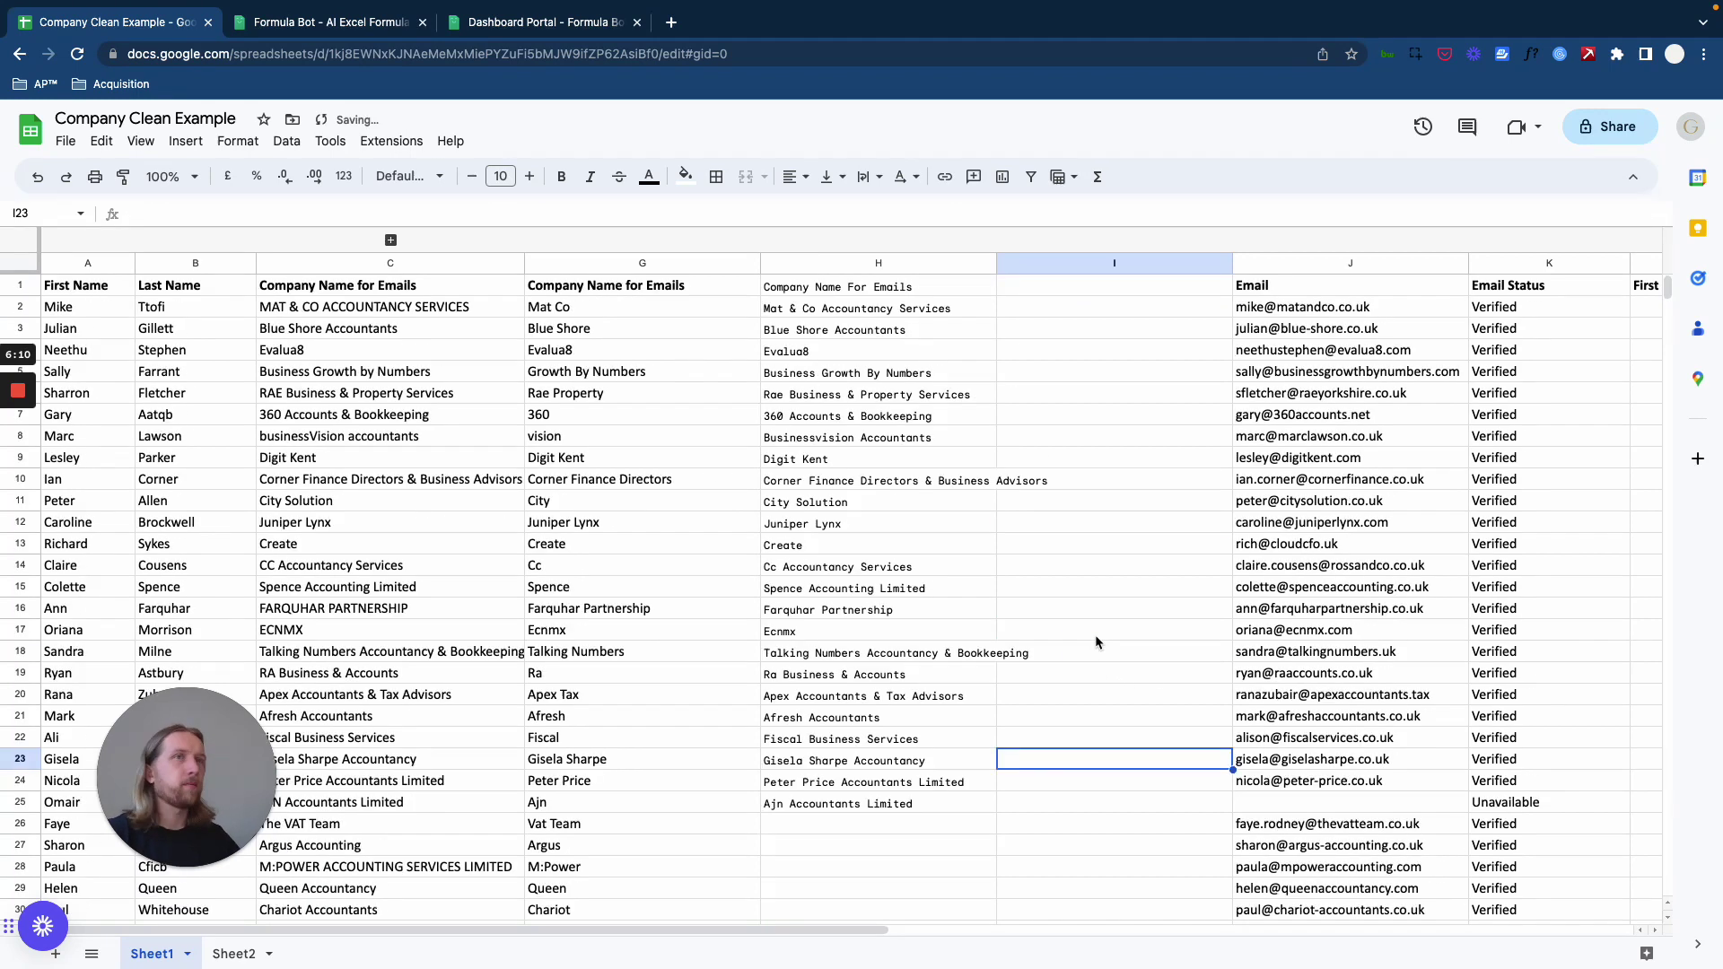
Step: Paste the word-removal formula from Sheet2 D3 into I1 and fill it down to I25
click(233, 954)
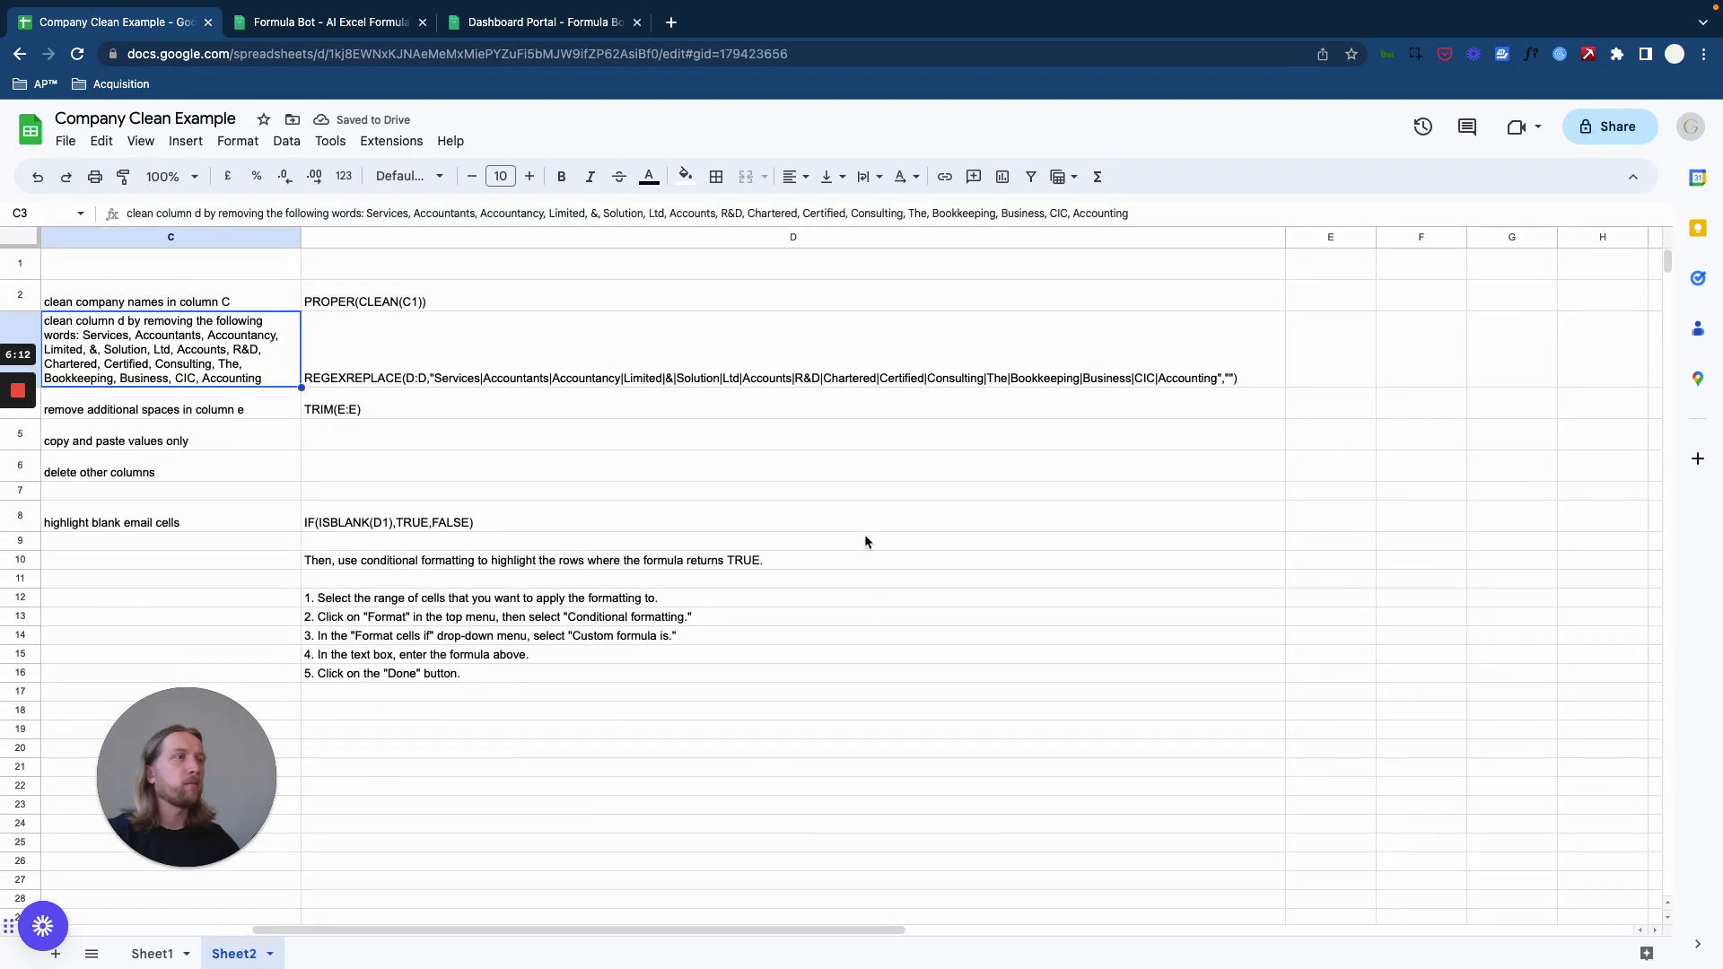
click(557, 334)
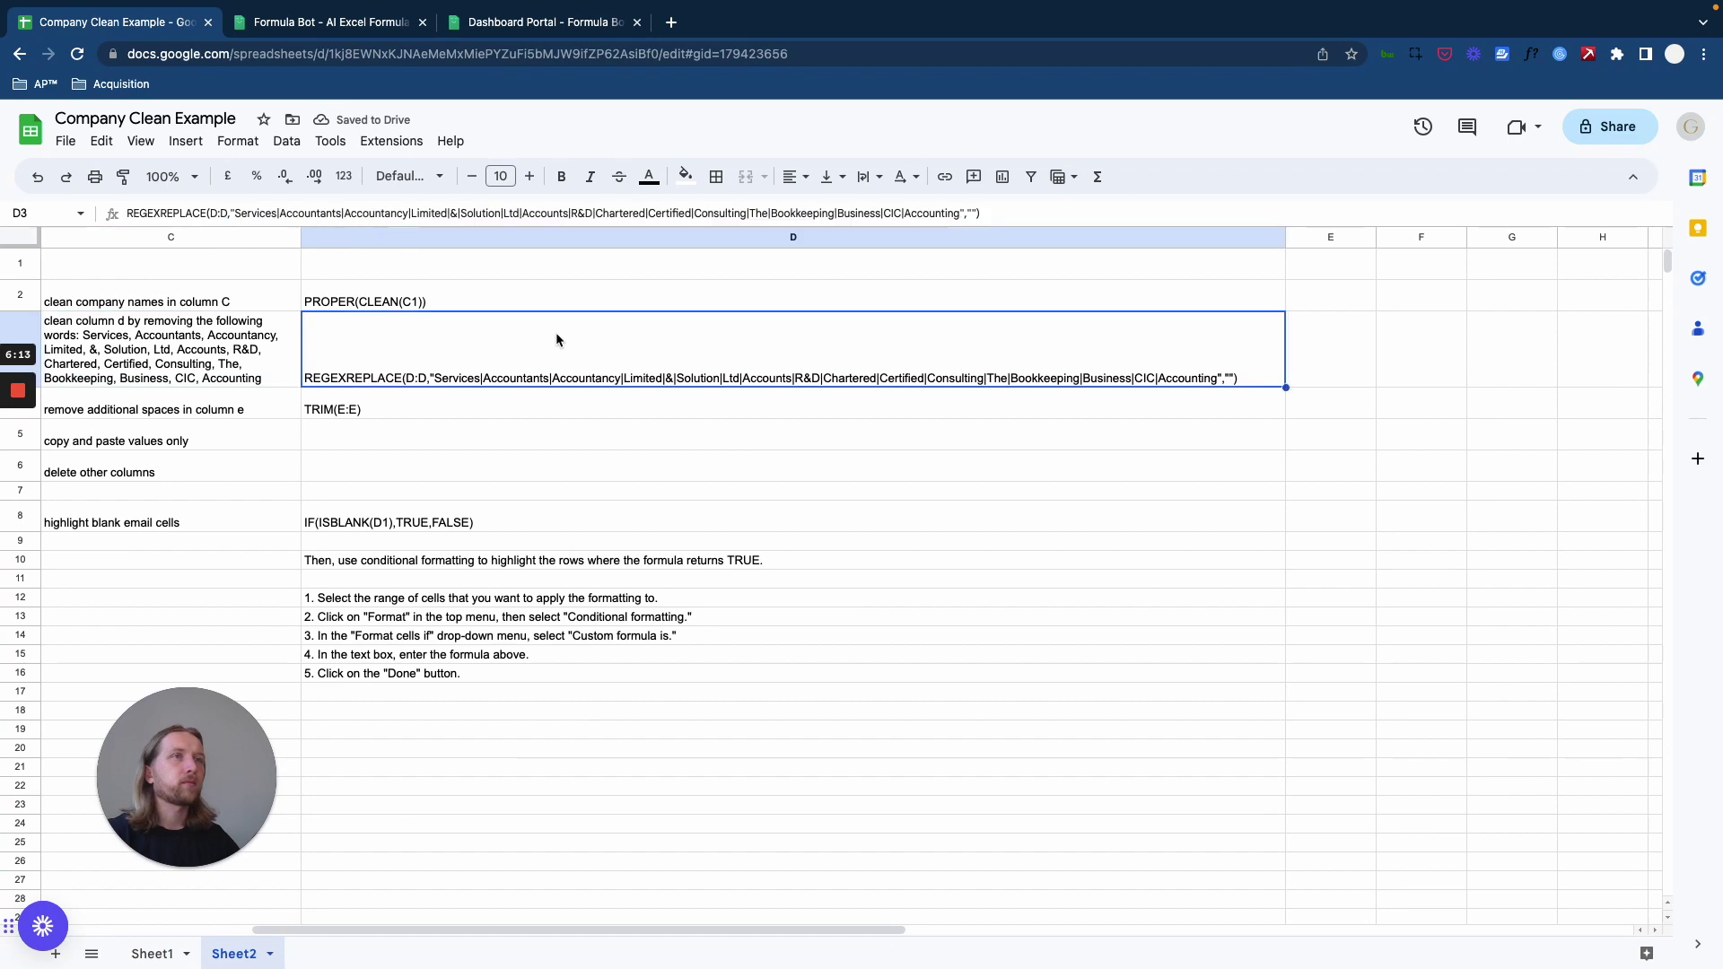
click(151, 954)
click(1104, 289)
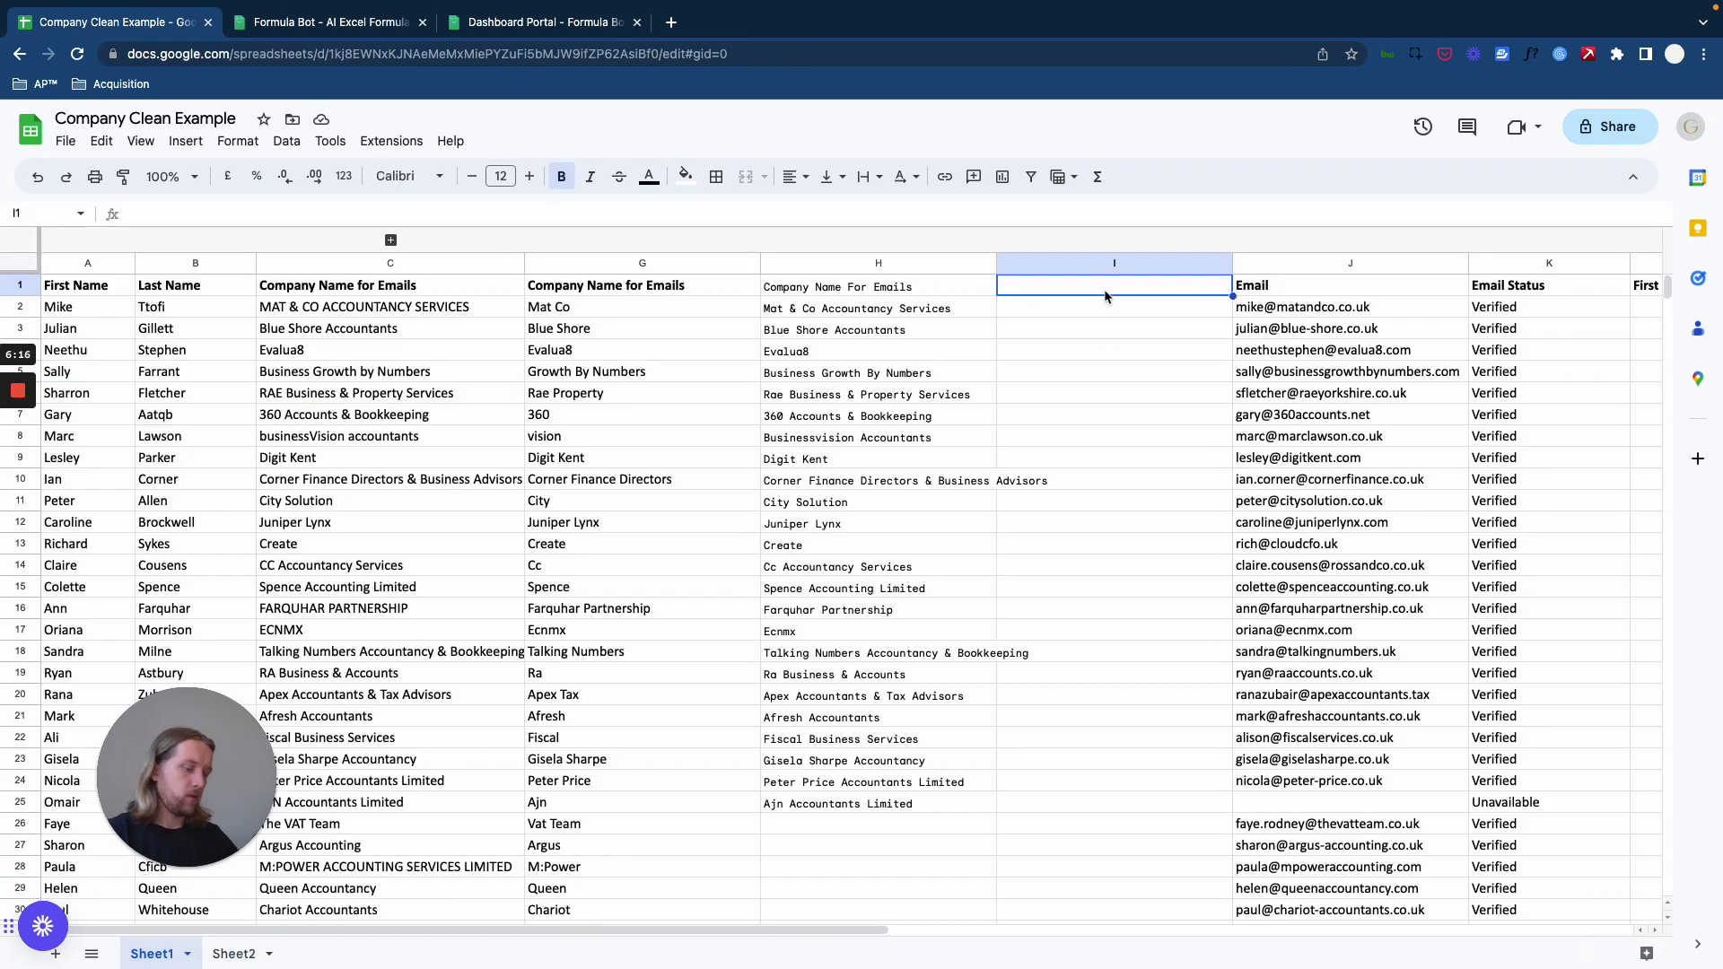
text(REGEXREPLACE(D:D,"Services|Accountants|Accountancy|Limited|&|Solution|Ltd|Accounts|R&D|Chartered|Certified|Consulting|The|Bookkeeping|Business|CIC|Accounting",""))
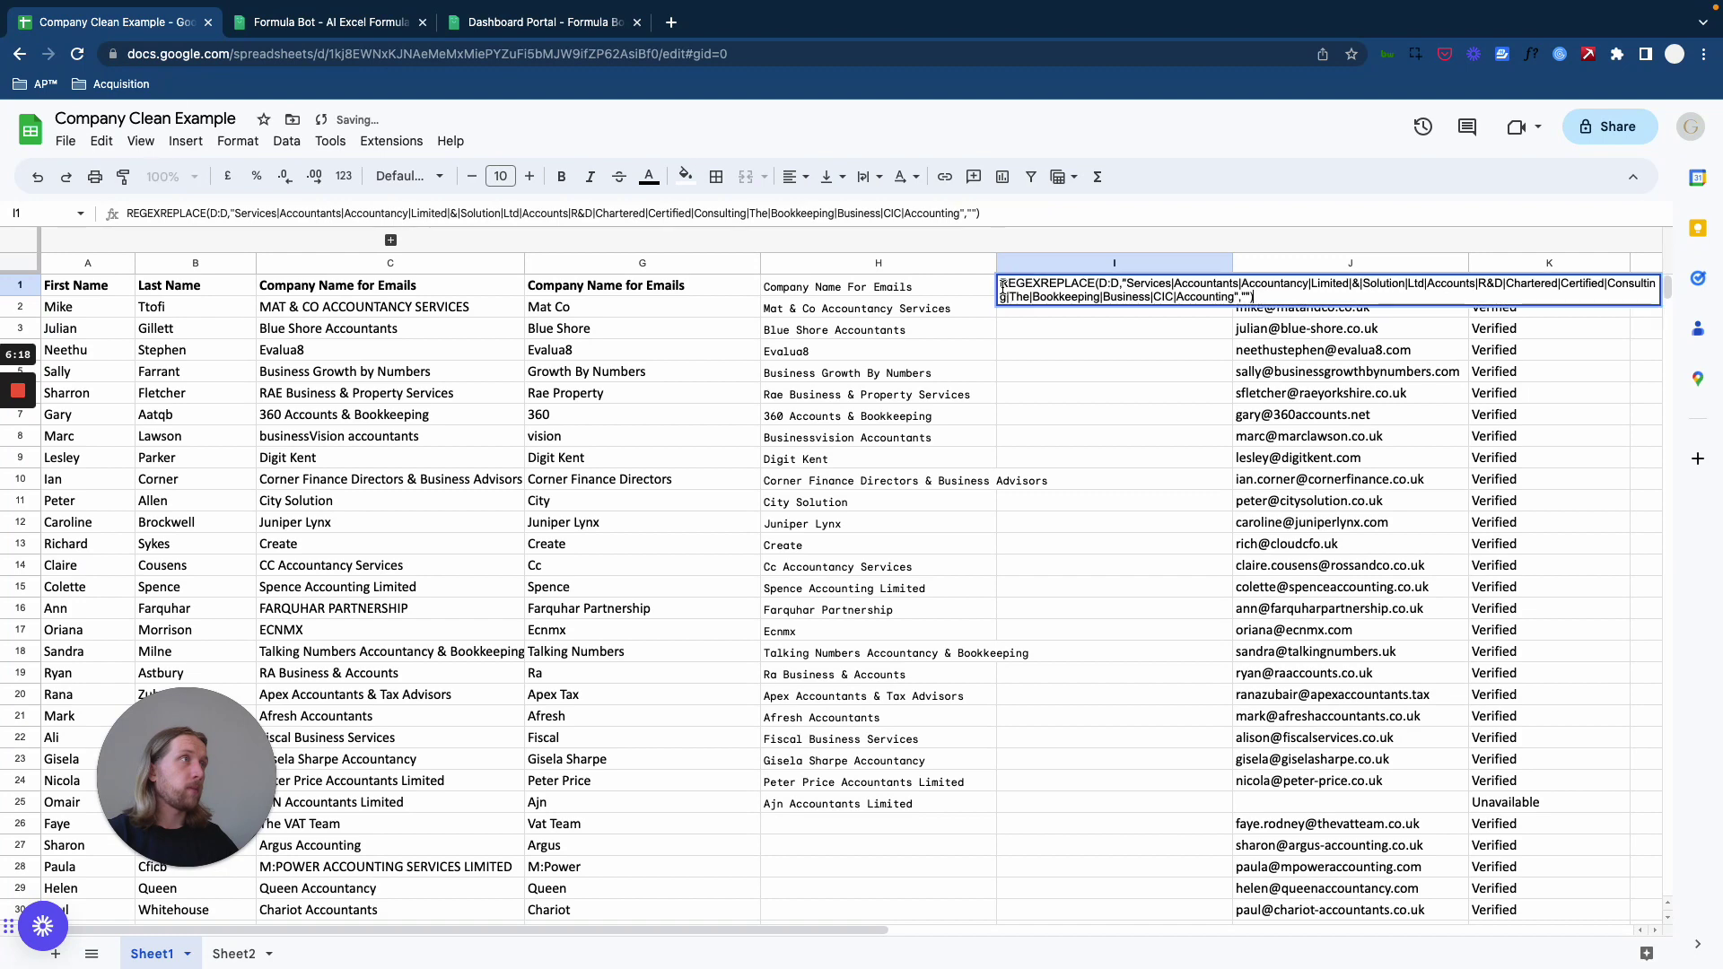
key(Return)
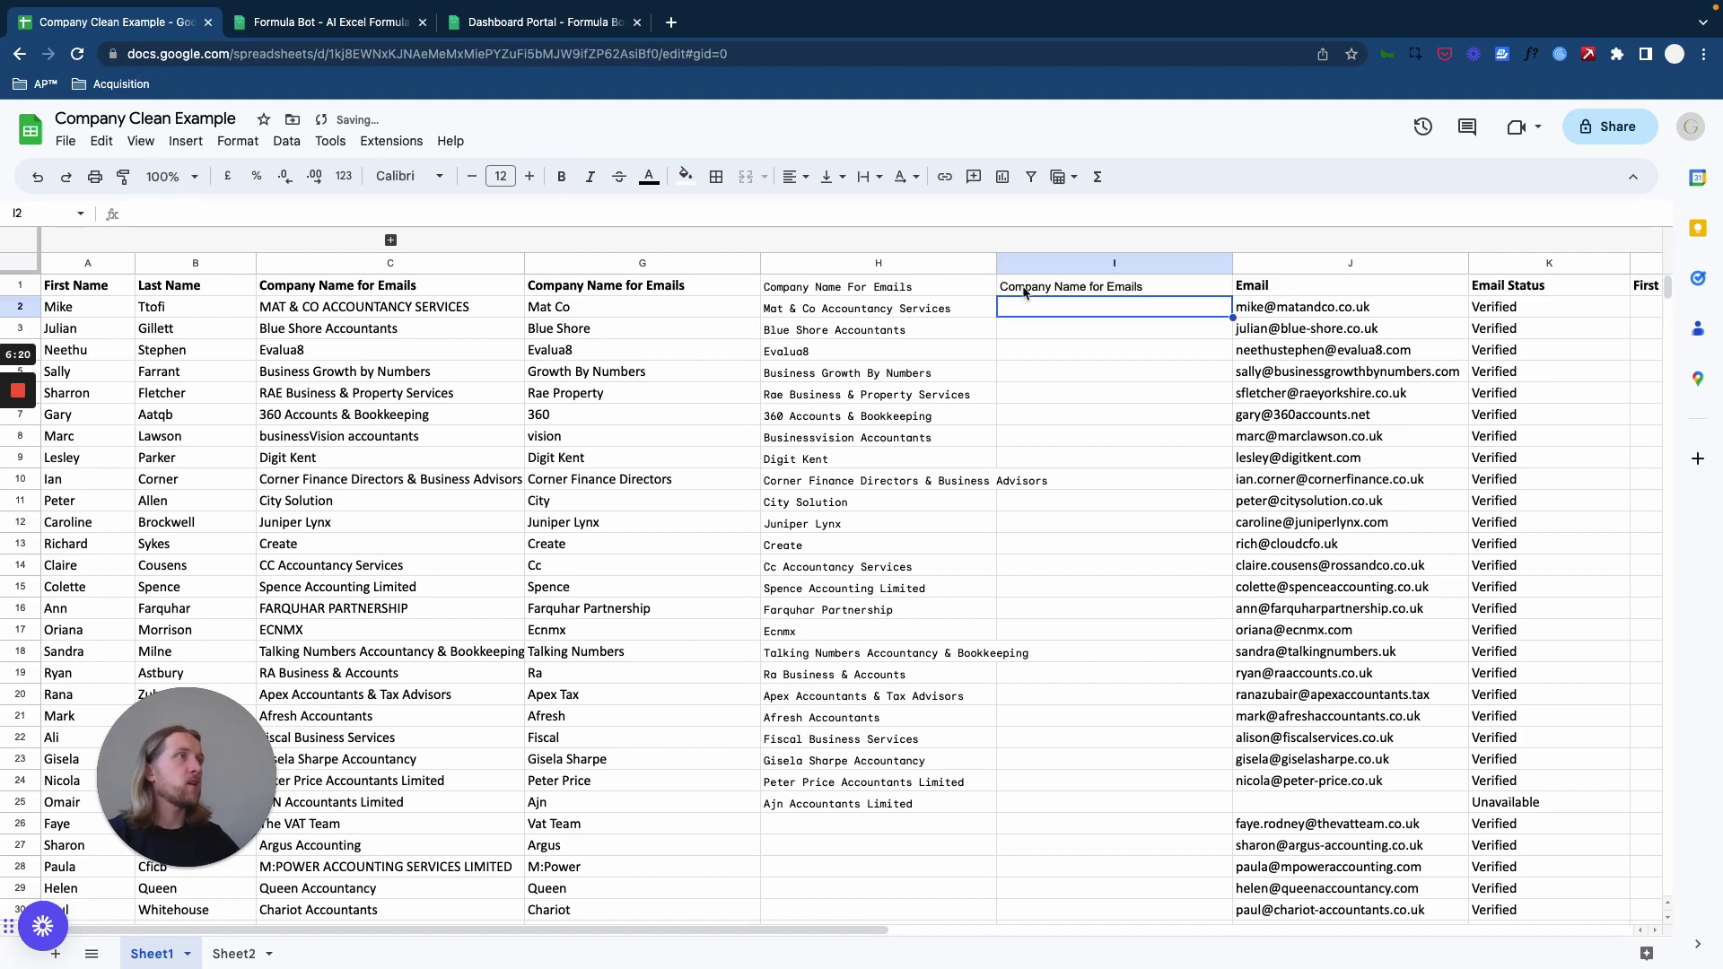
key(Up)
drag(1232, 296, 1165, 809)
Step: Review the PROPER formulas in H2–H5 and a cleaned result in column I
click(925, 372)
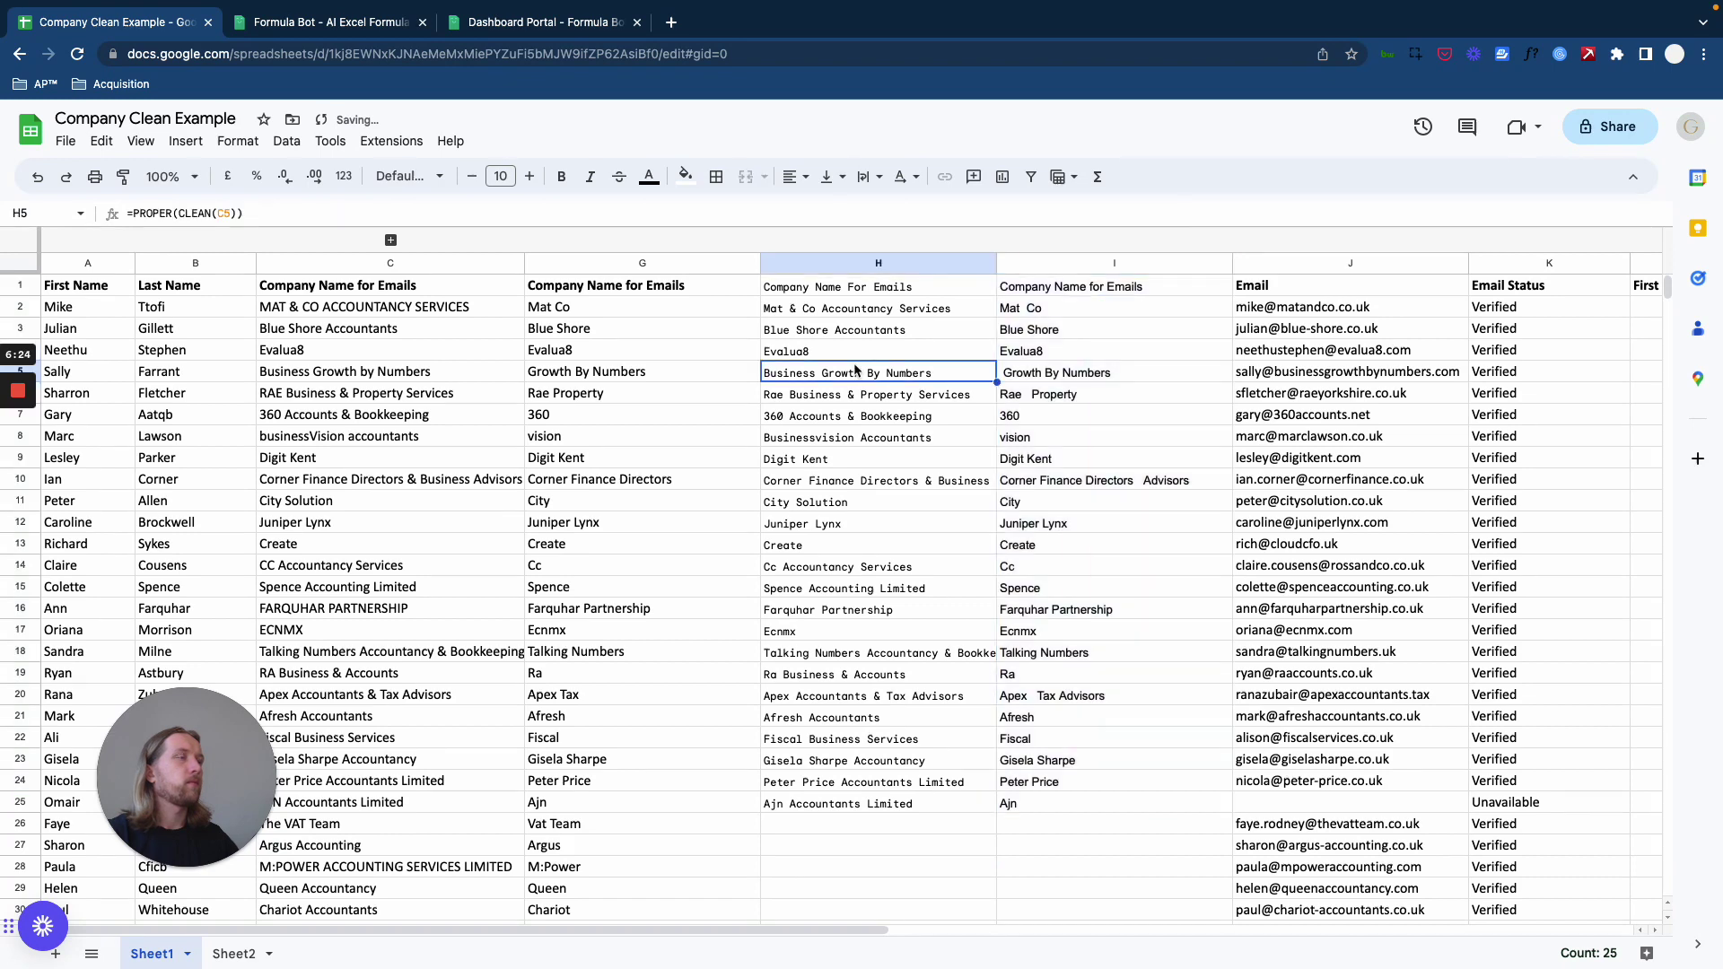
key(Down)
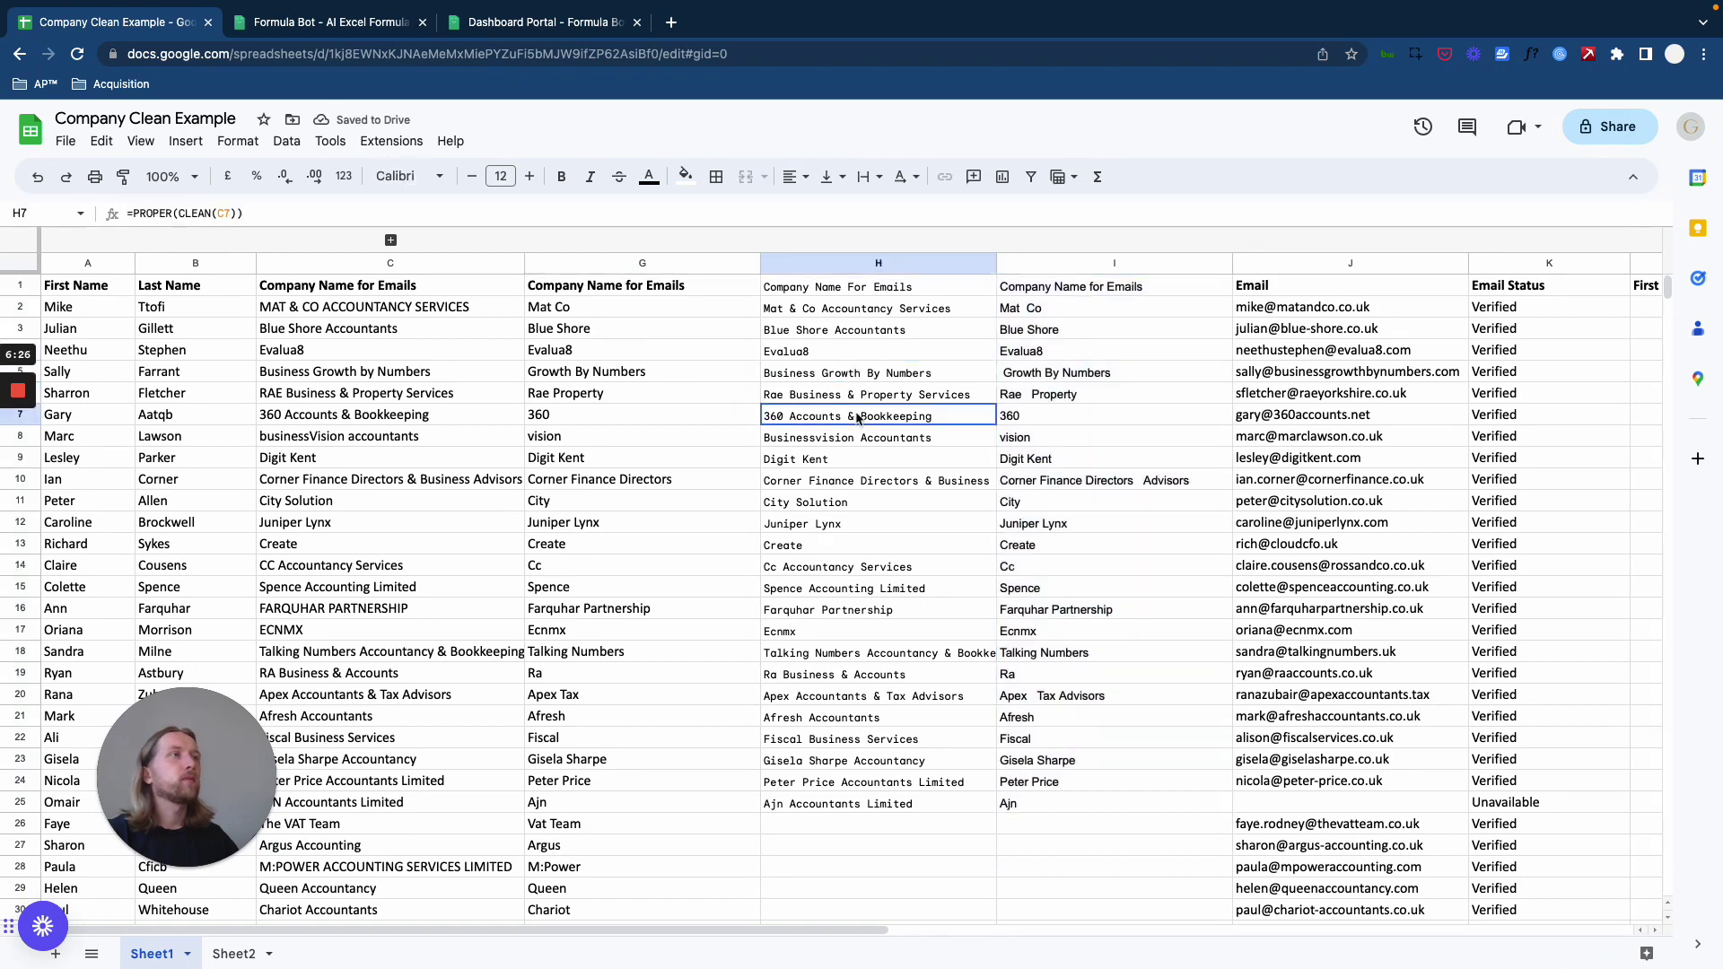
key(Down)
click(867, 306)
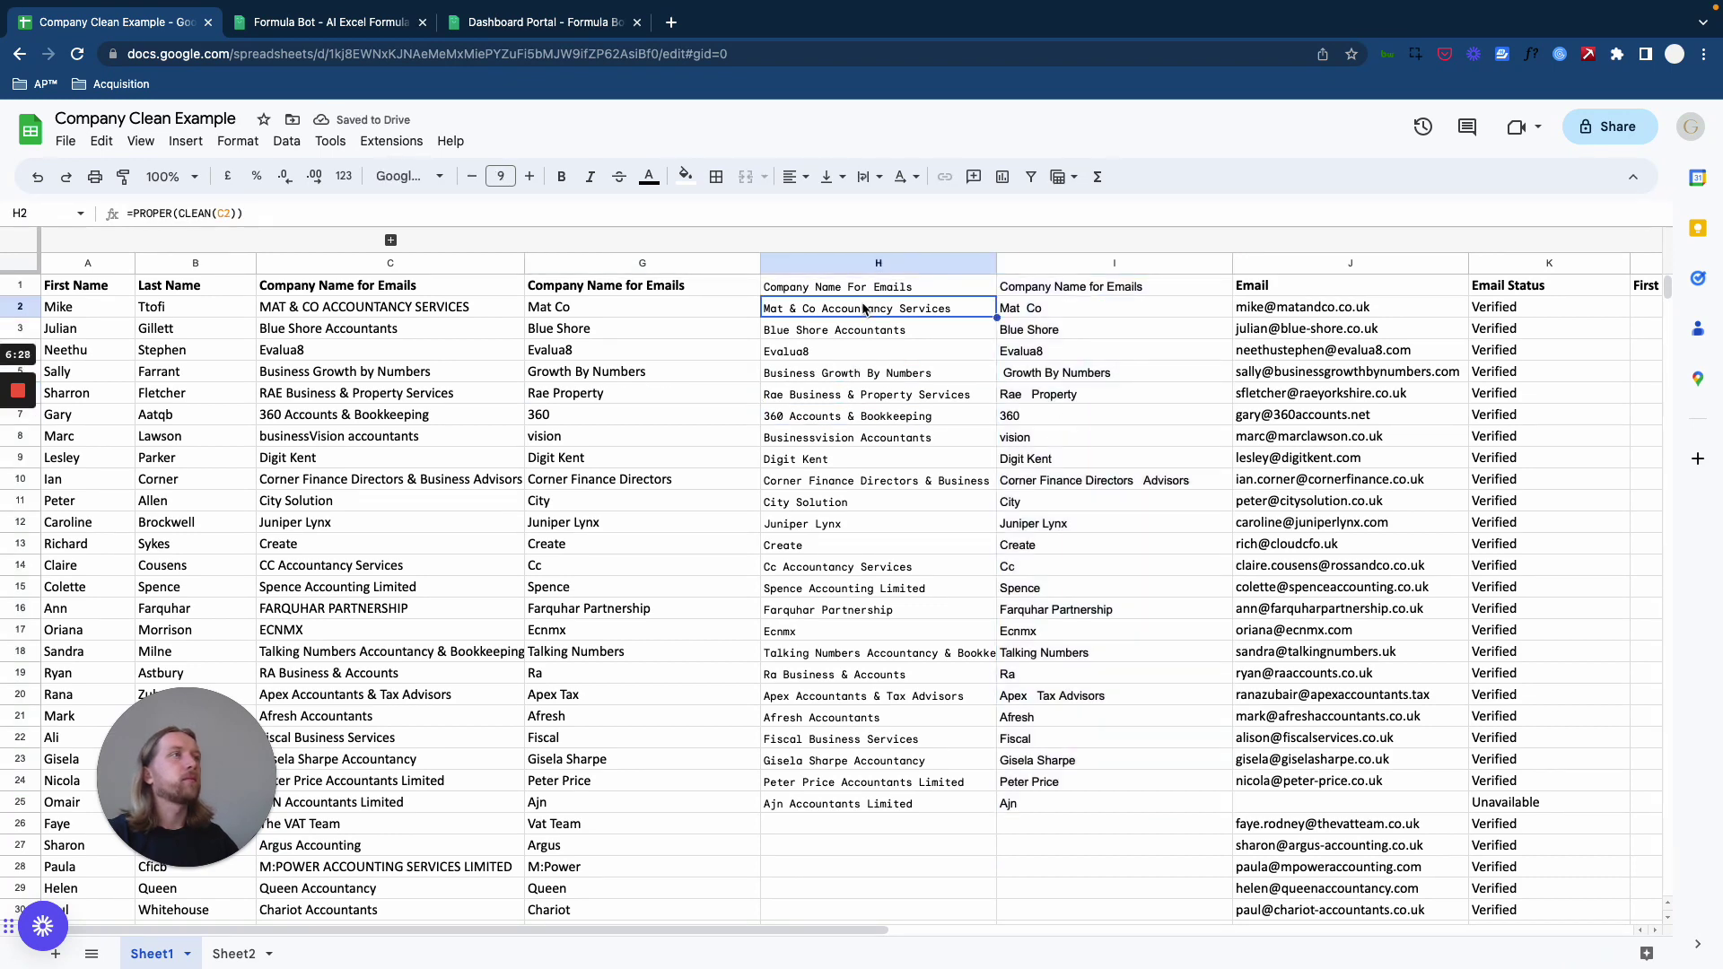
click(1124, 435)
click(1067, 289)
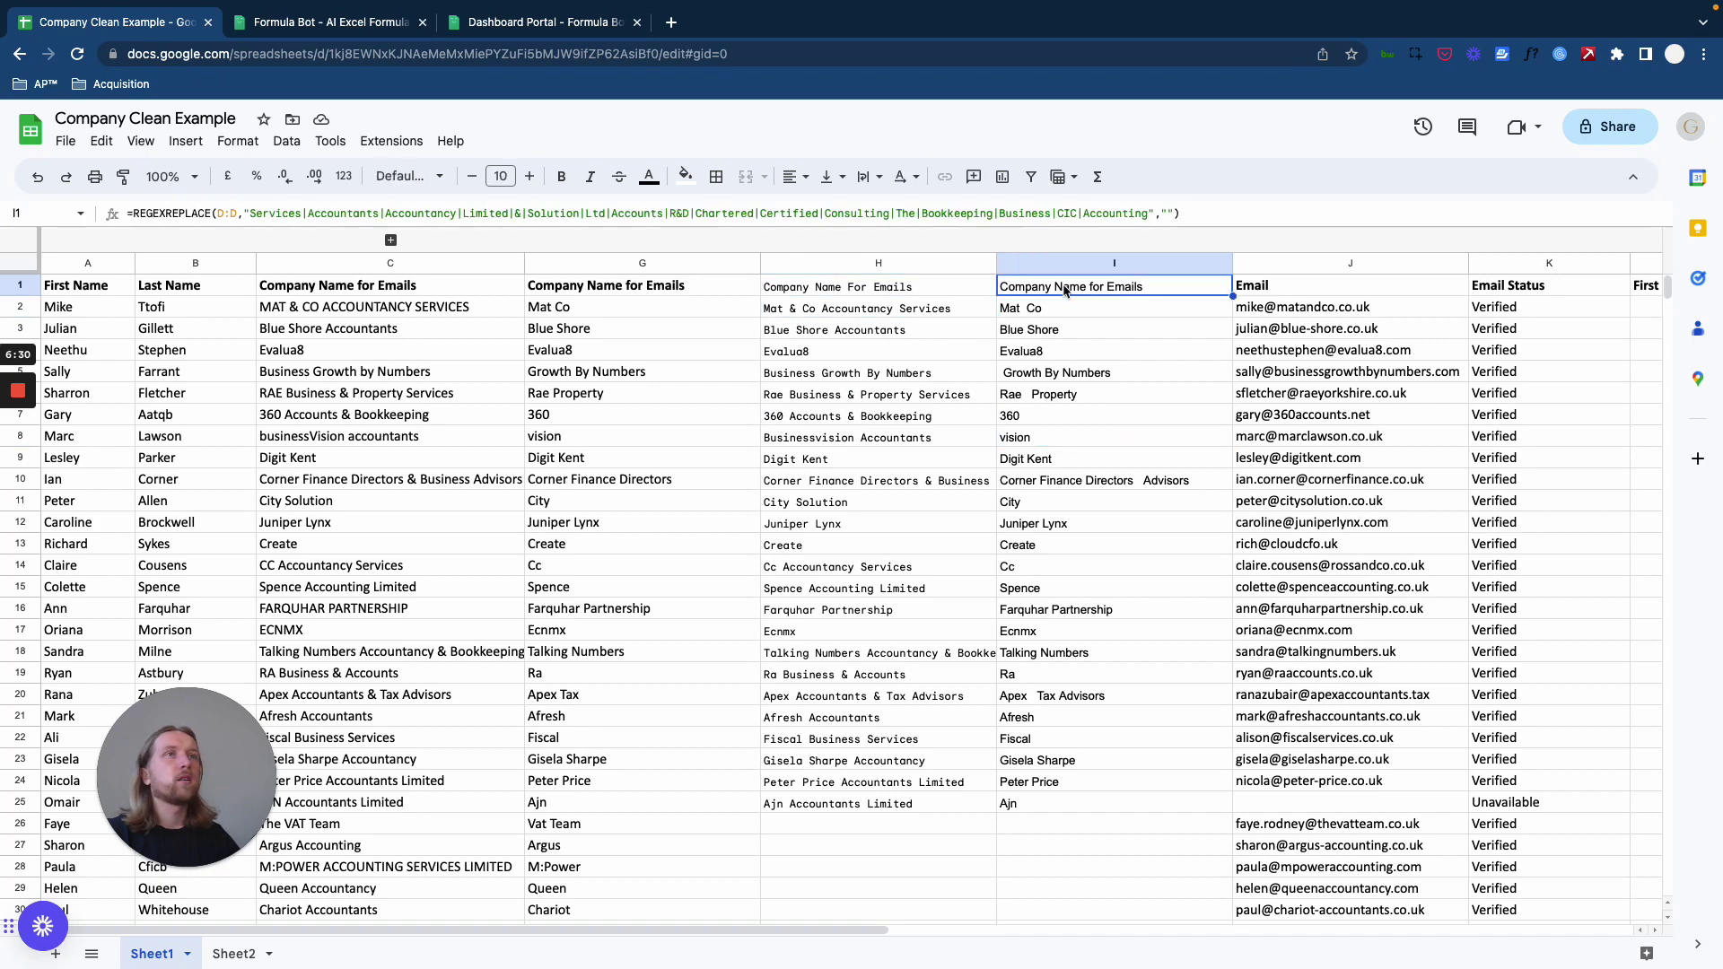
Step: Edit I1's formula, changing its range reference to H and then restoring D:D
double_click(1073, 290)
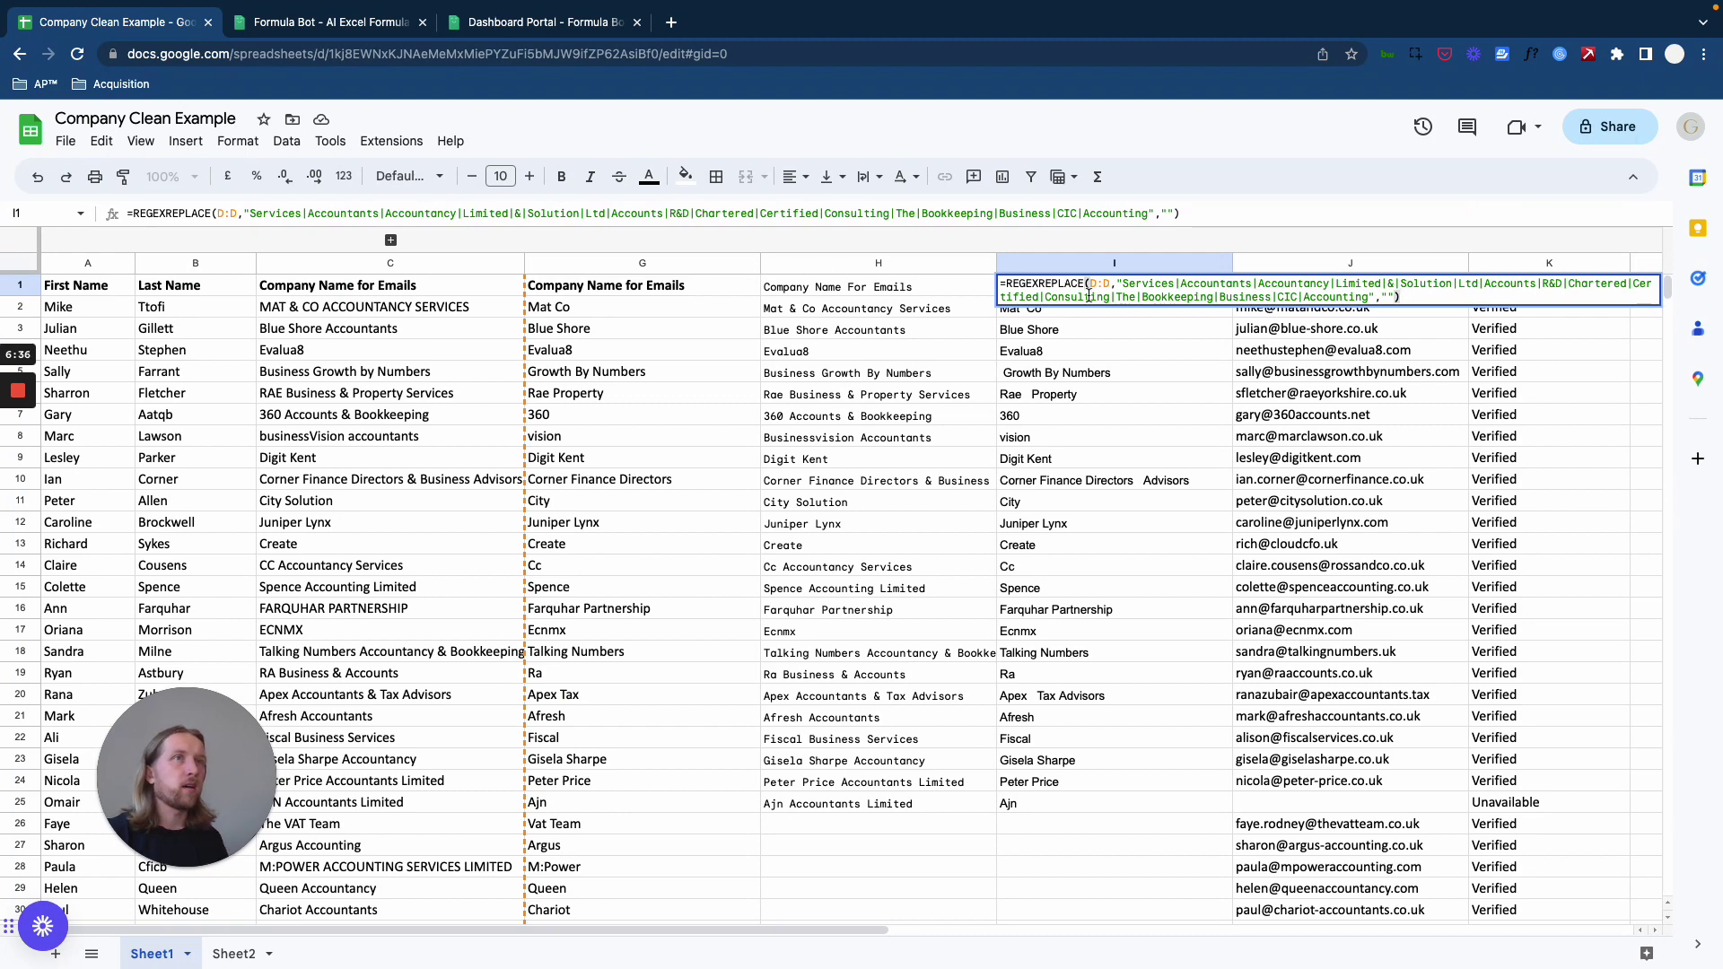
key(Return)
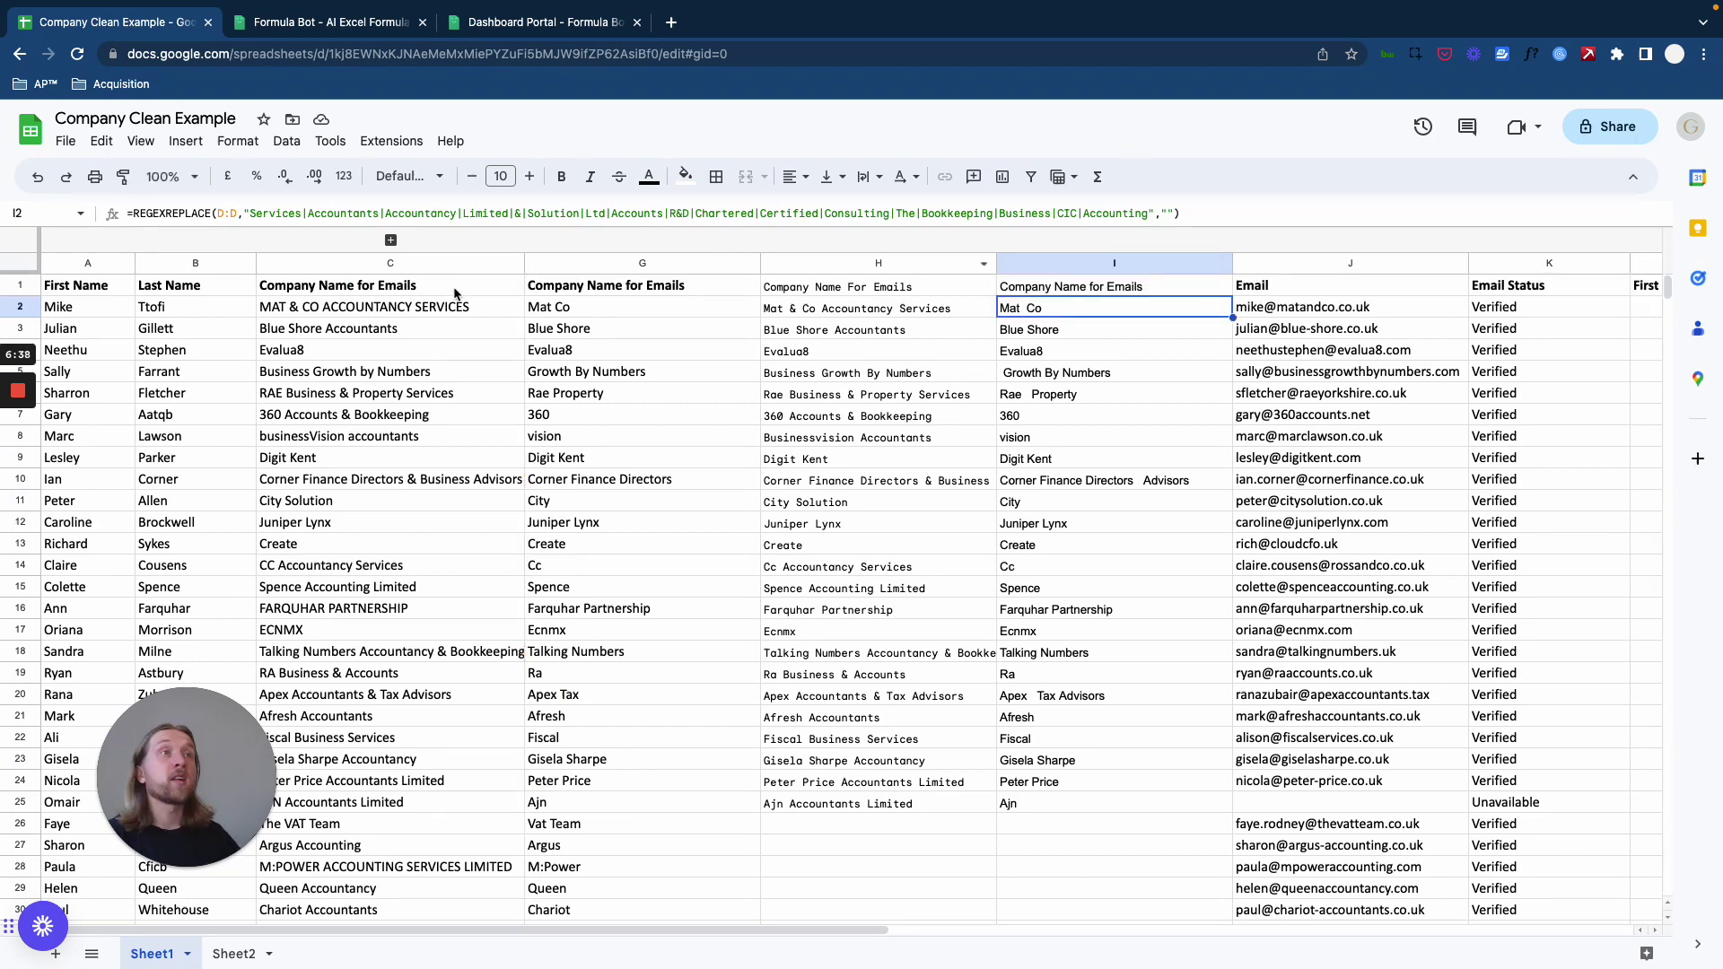
click(1086, 288)
key(Return)
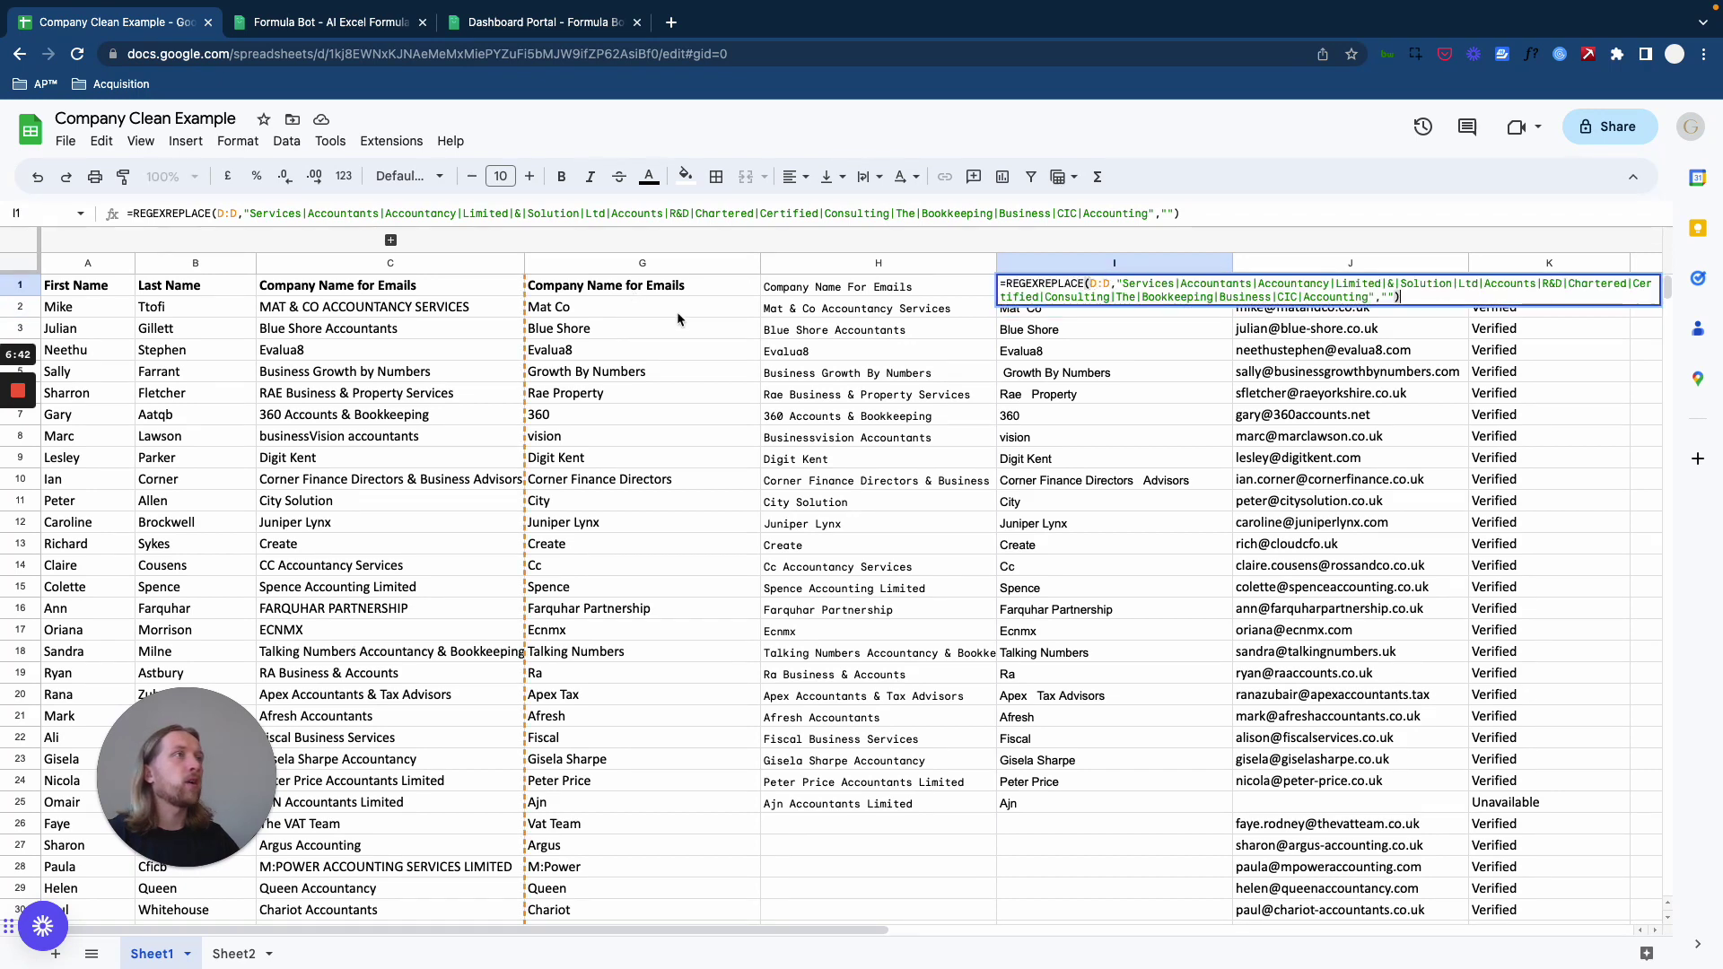
double_click(1095, 284)
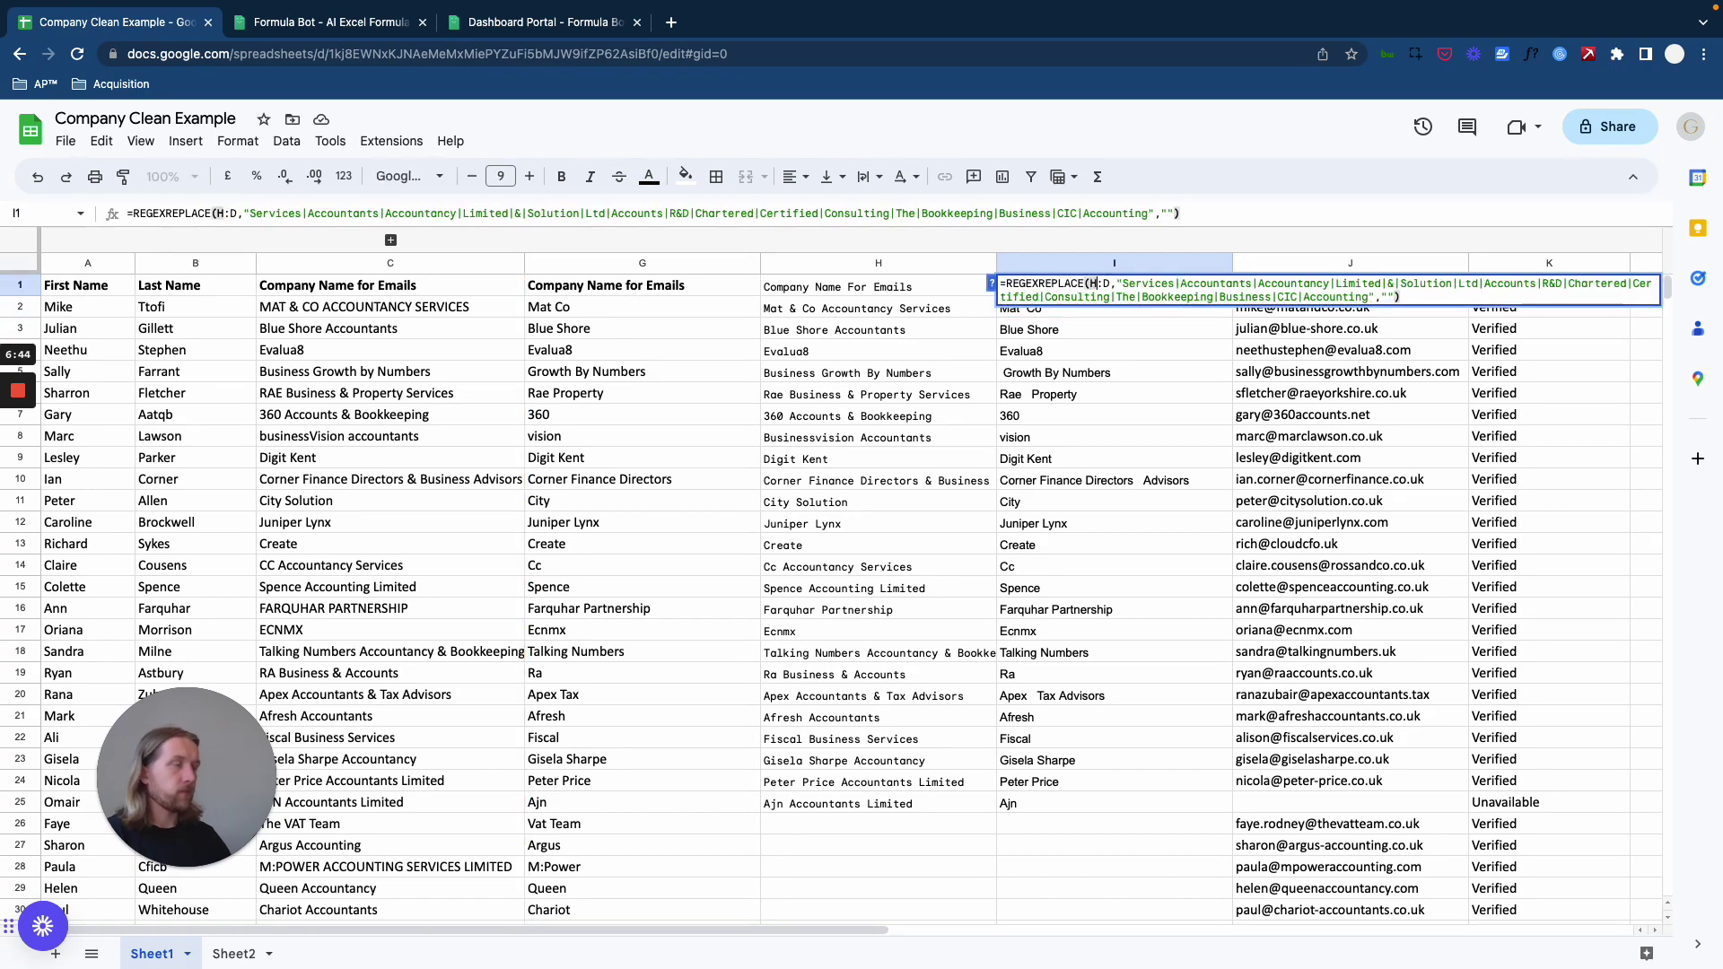
text(H)
key(BackSpace)
text(D)
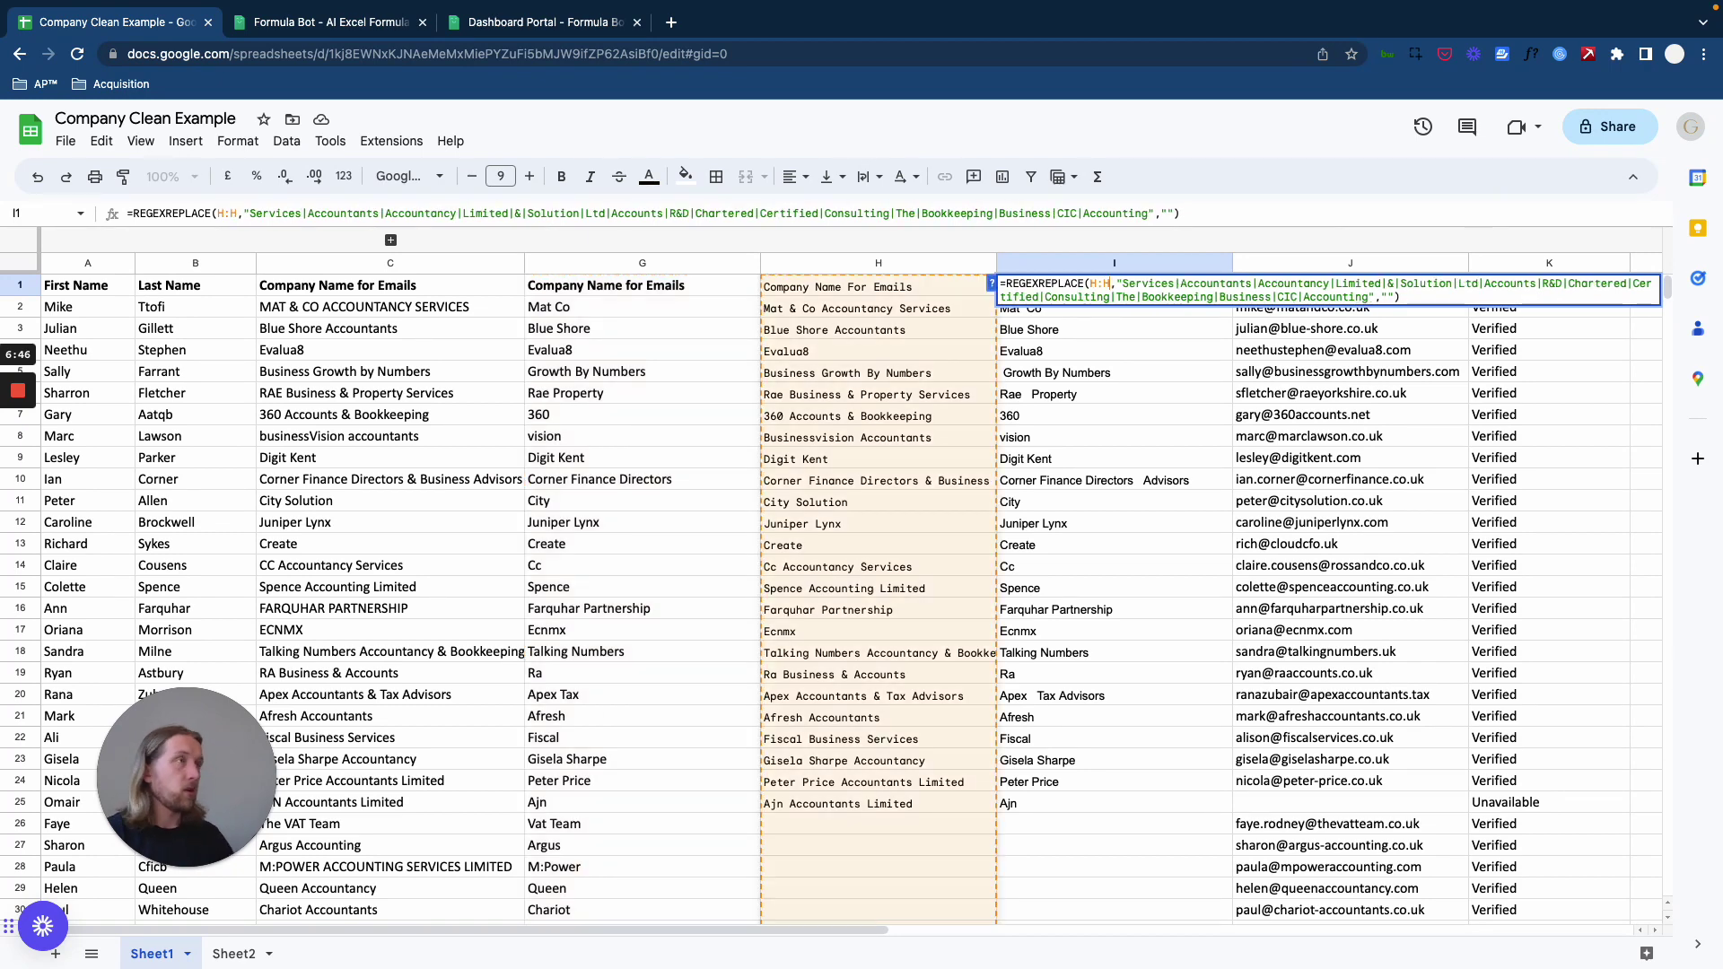
key(Return)
Step: Compare the I2 and I22 results with H2's PROPER formula, then go back to Sheet2
click(861, 310)
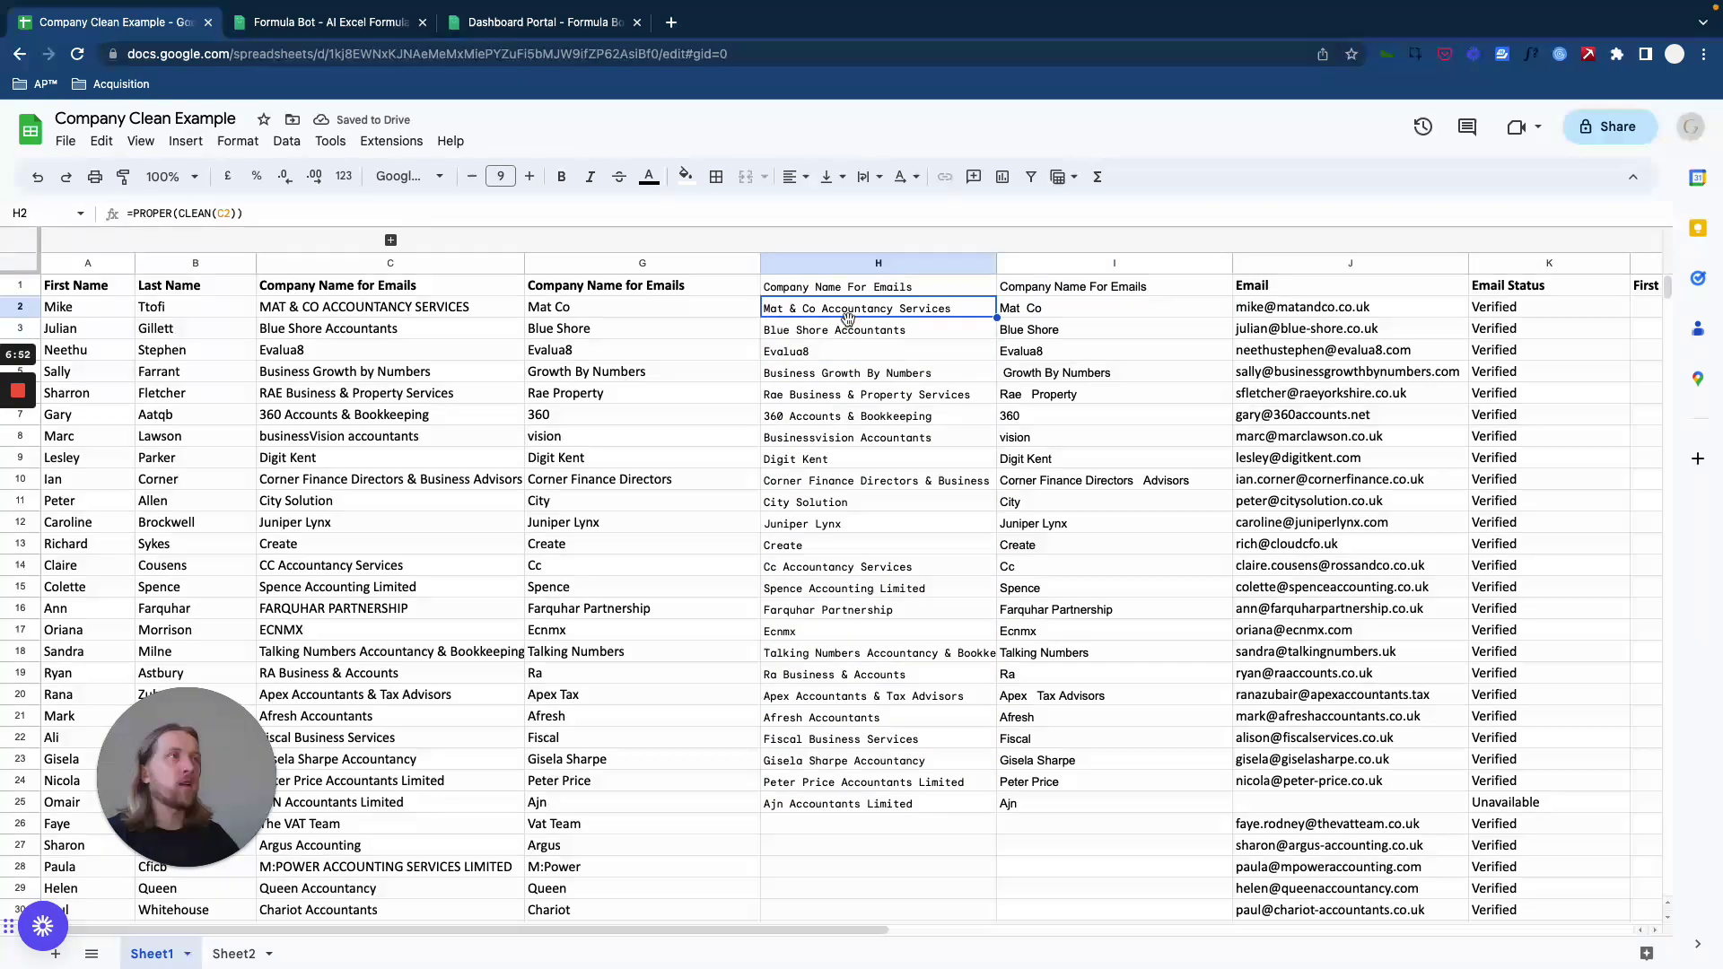
click(1059, 316)
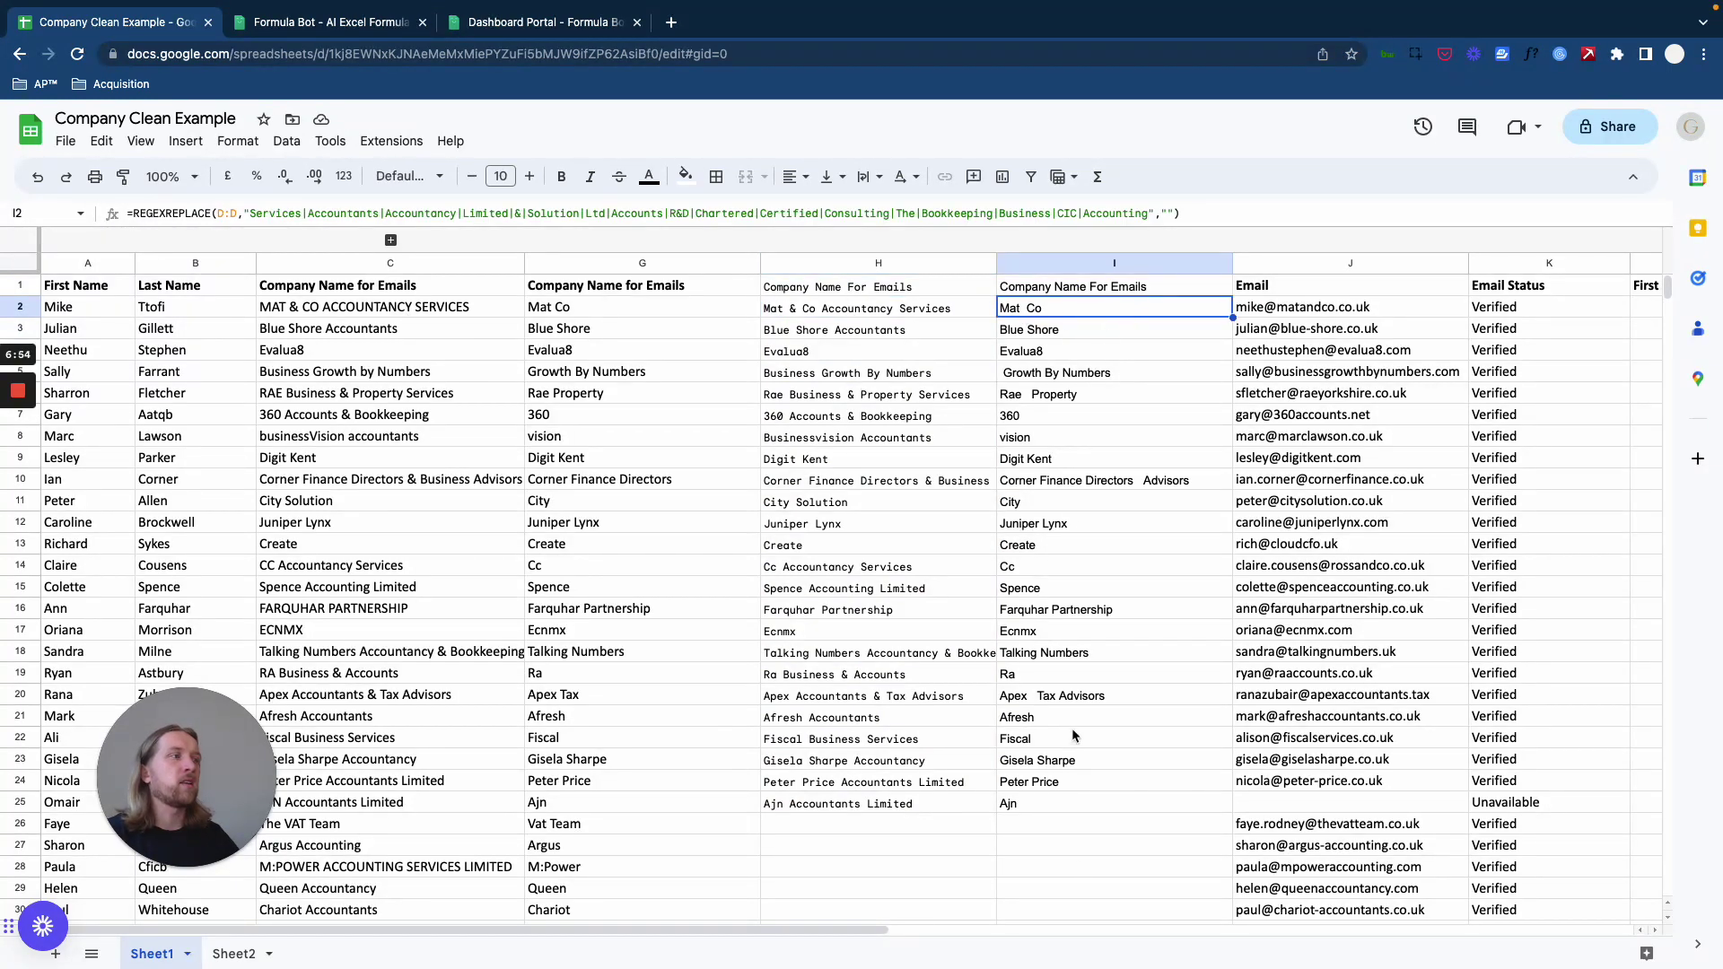
click(1073, 736)
click(1064, 314)
double_click(1029, 310)
click(1079, 365)
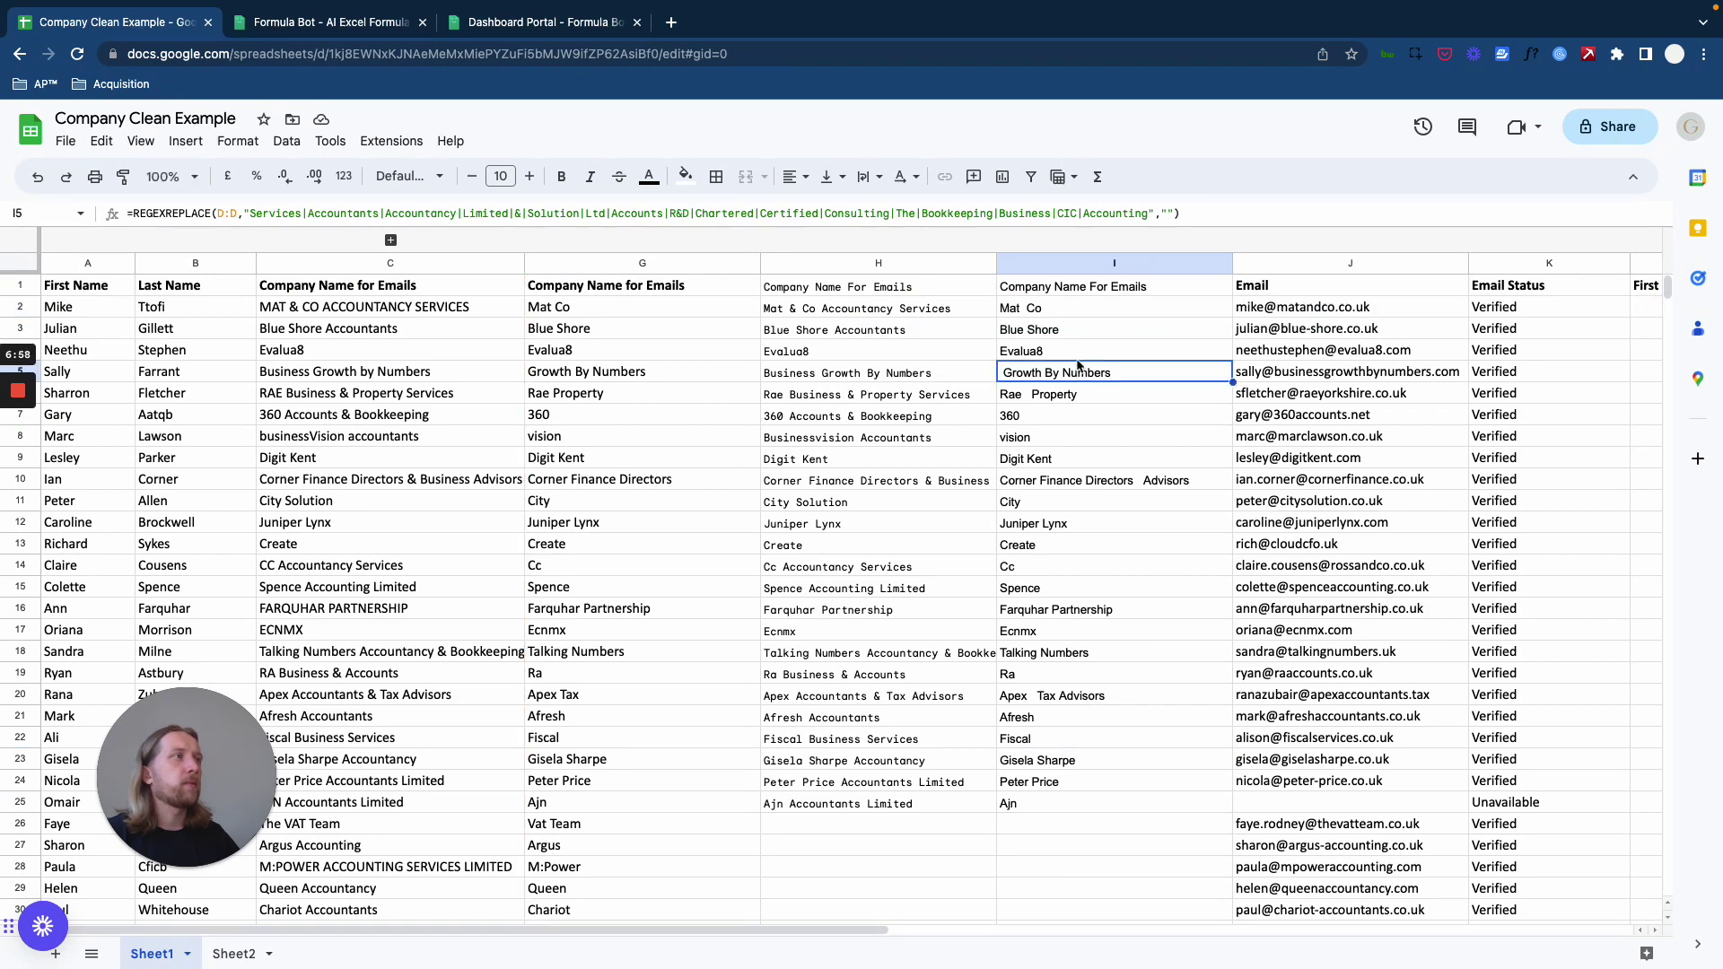
double_click(1052, 309)
click(1062, 358)
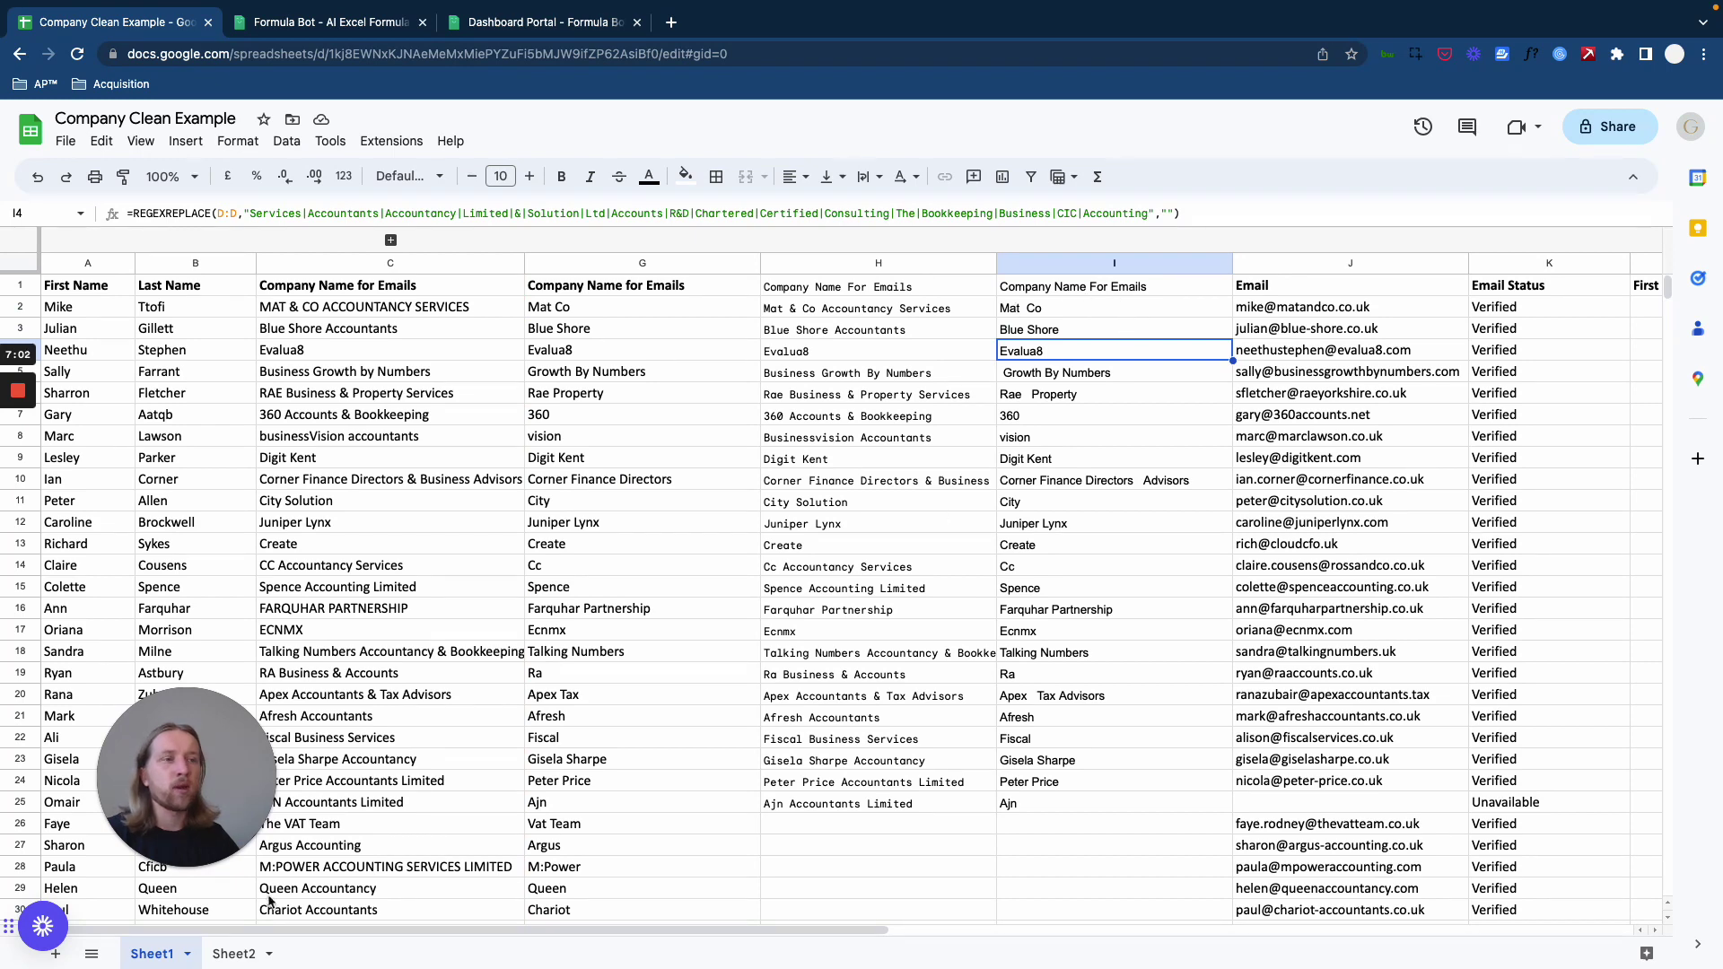
click(242, 954)
Step: Copy the TRIM formula from Sheet2 D4 and insert a blank column left of Email
click(466, 410)
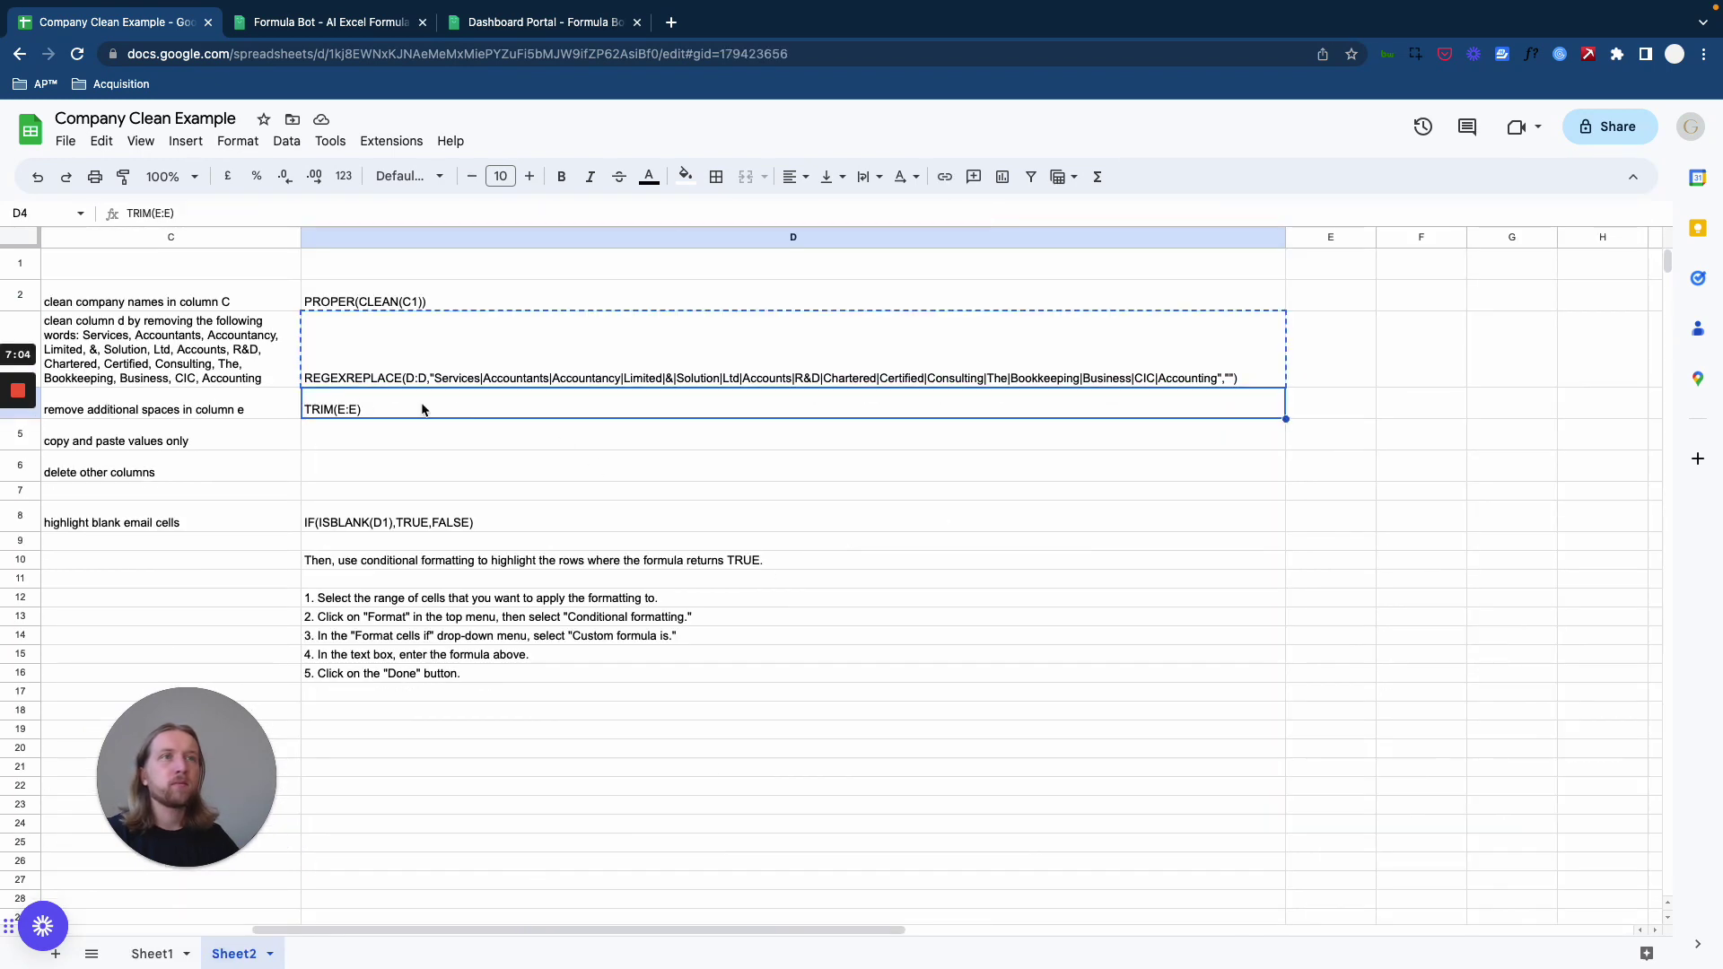
key(super+c)
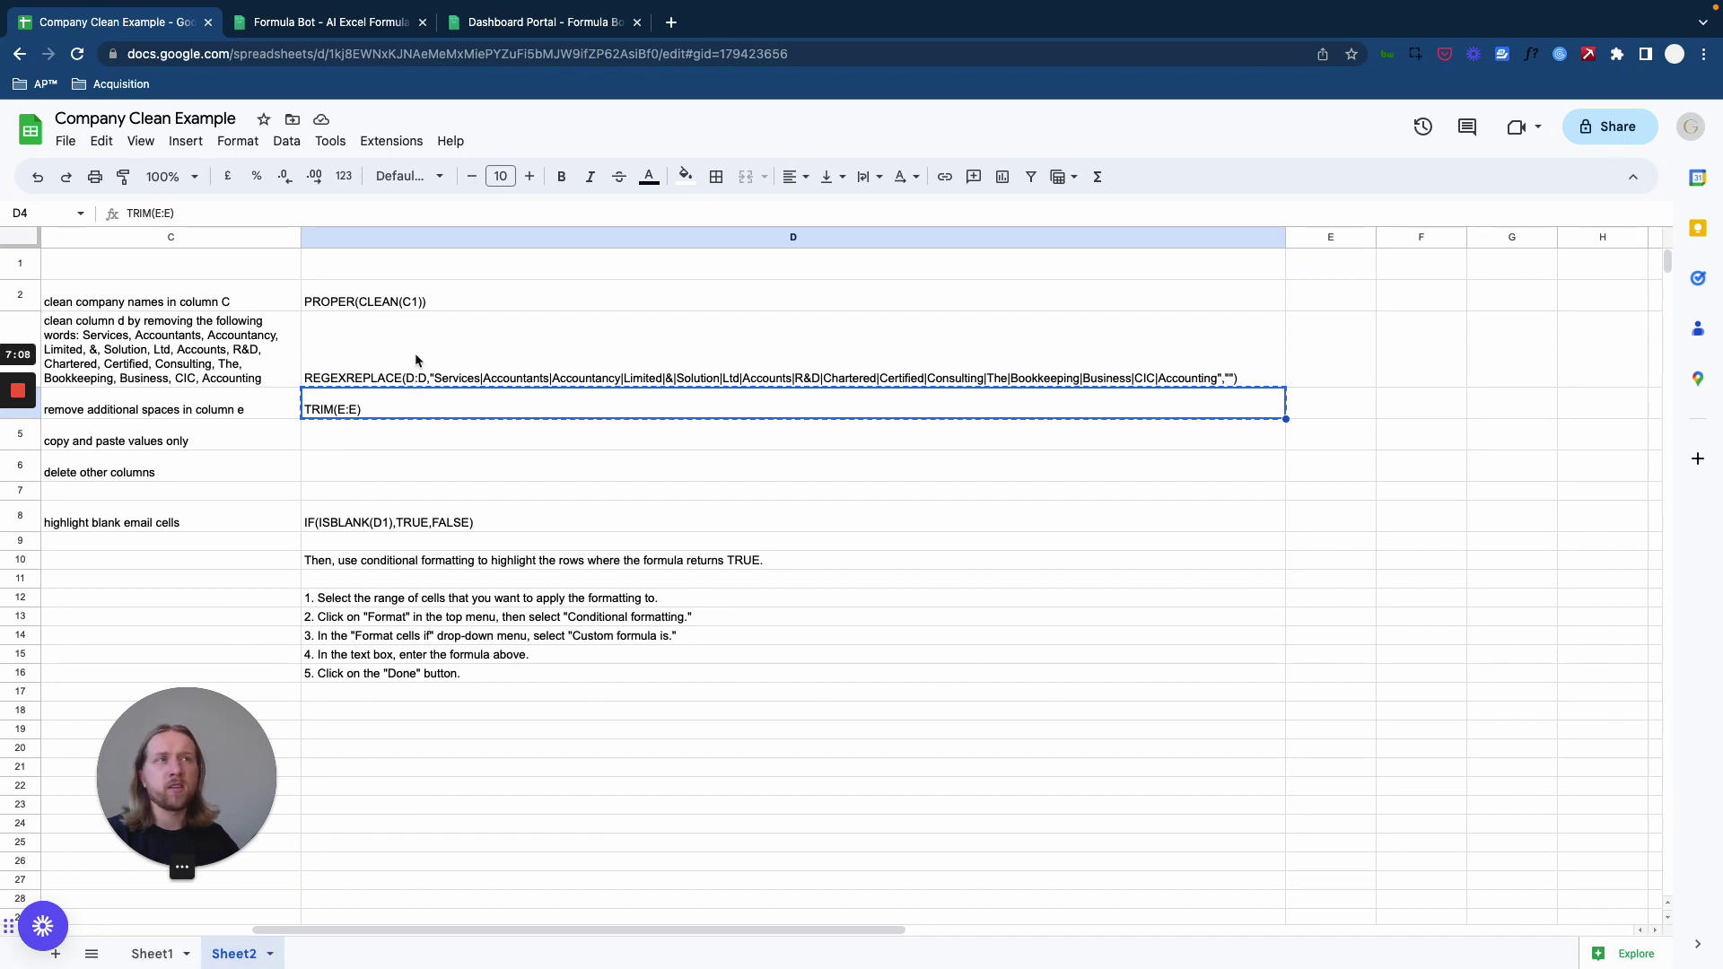
click(153, 955)
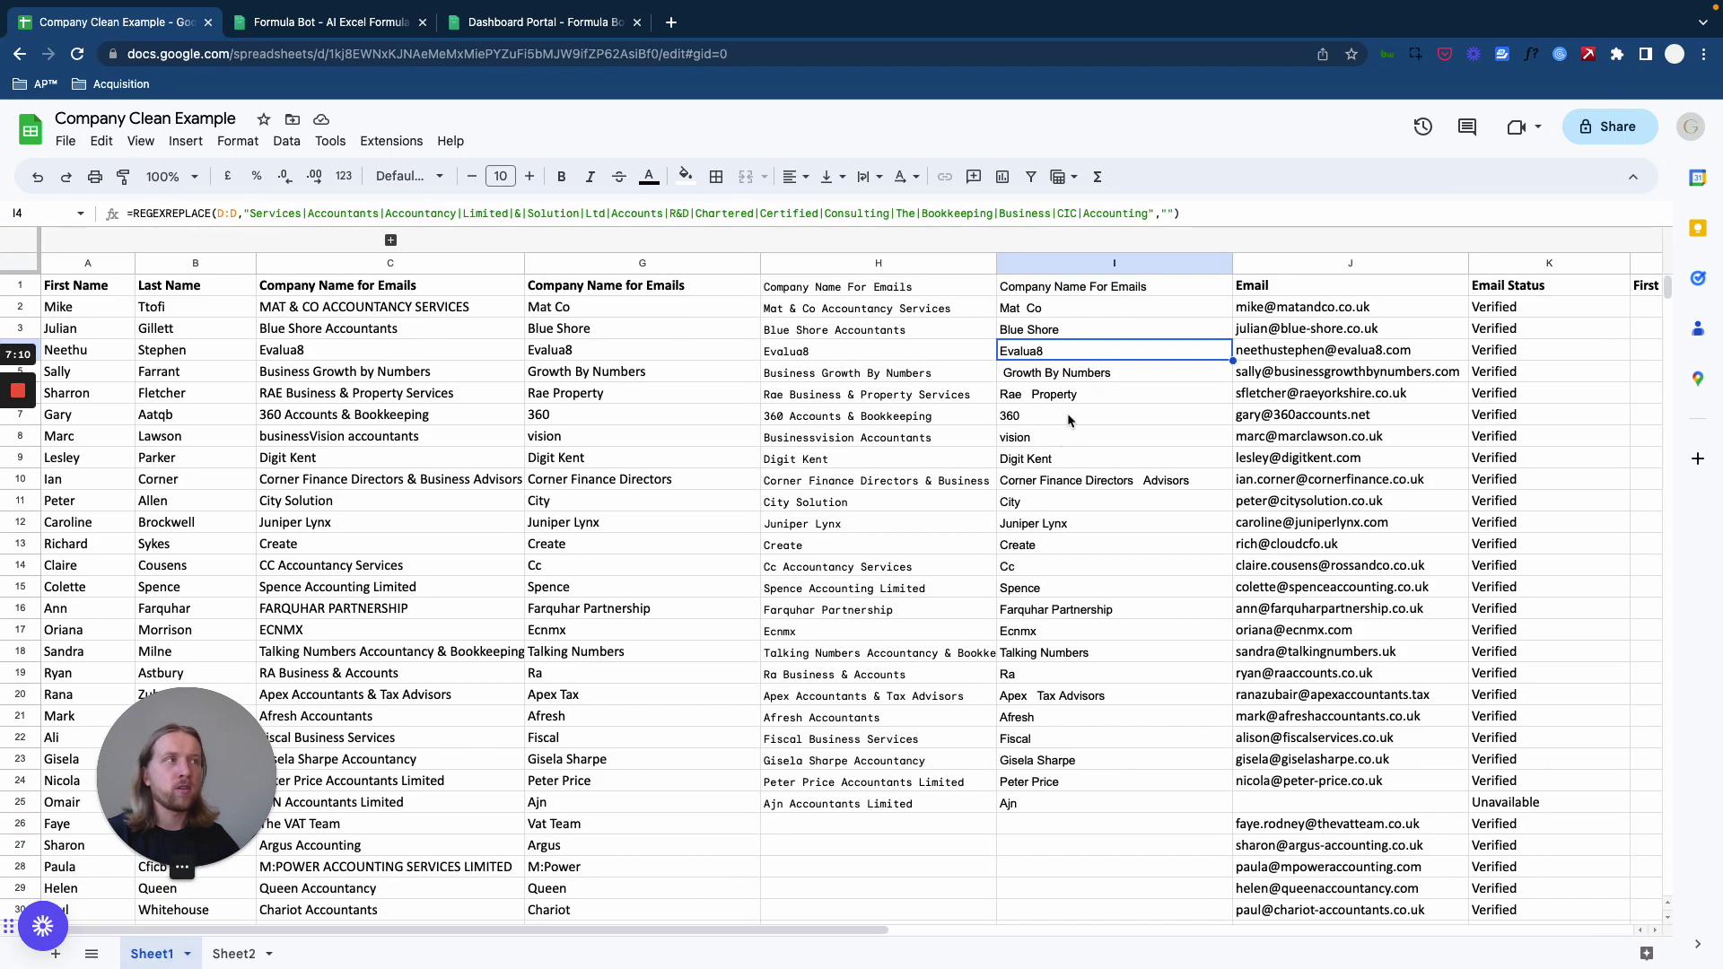
click(1303, 262)
right_click(1302, 263)
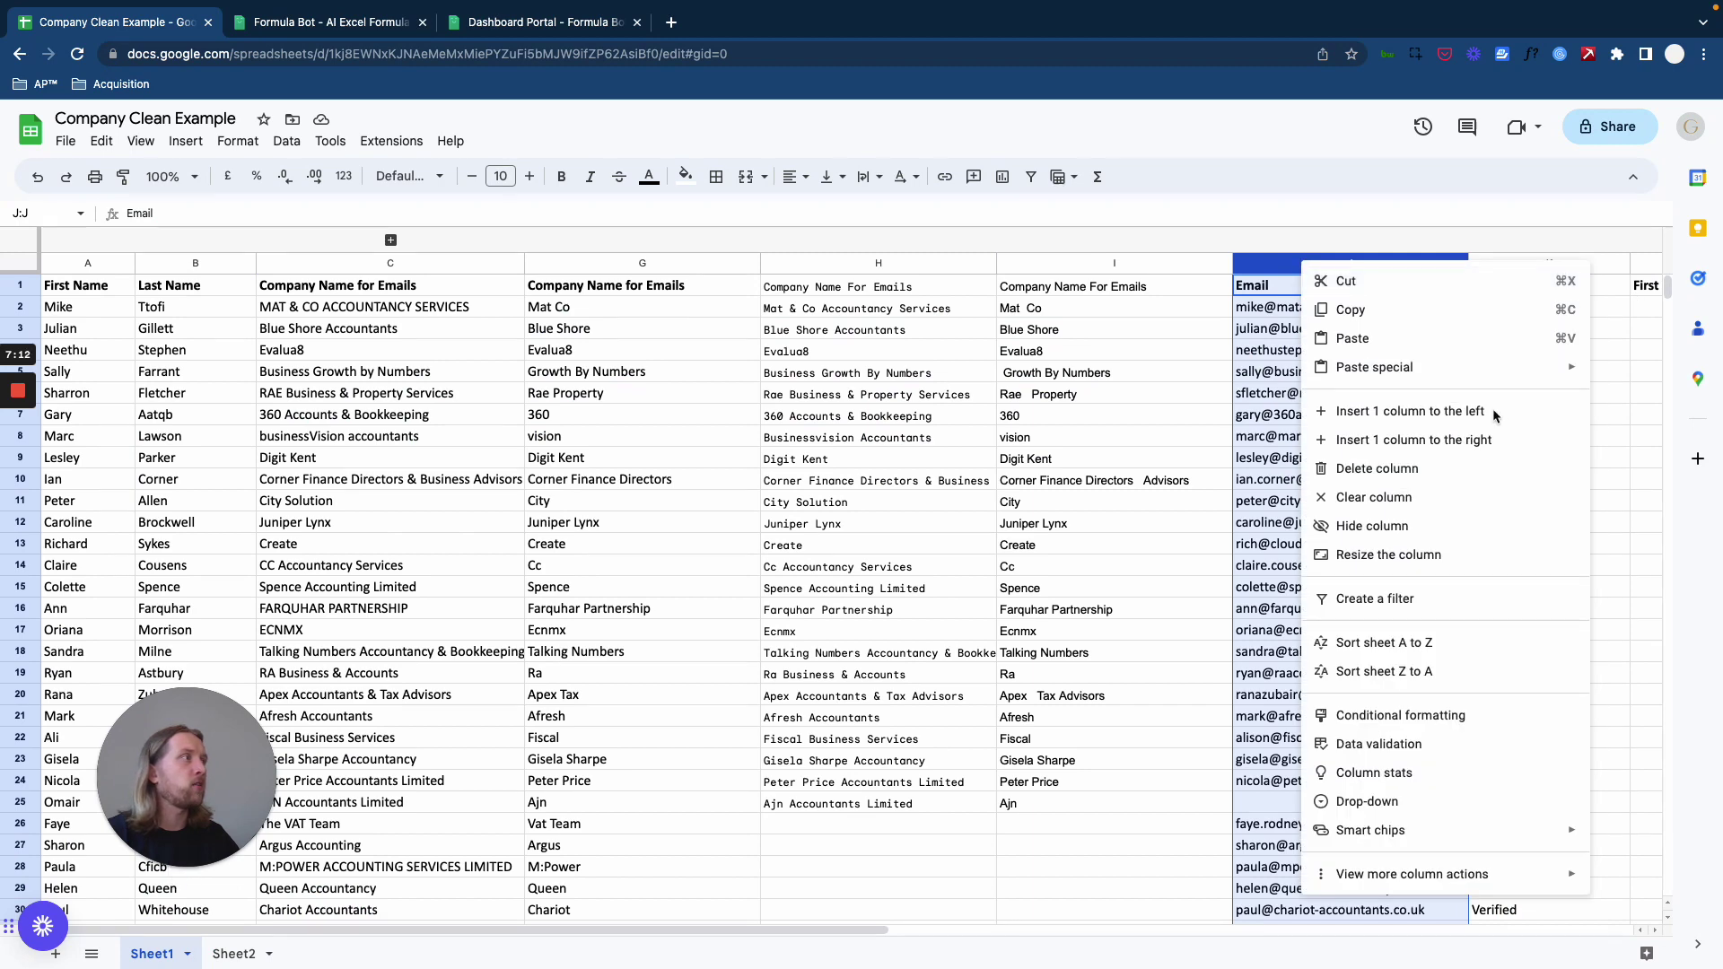
click(1391, 411)
Step: Paste the TRIM text into J1 and edit it into the formula =TRIM(I:I)
click(1297, 395)
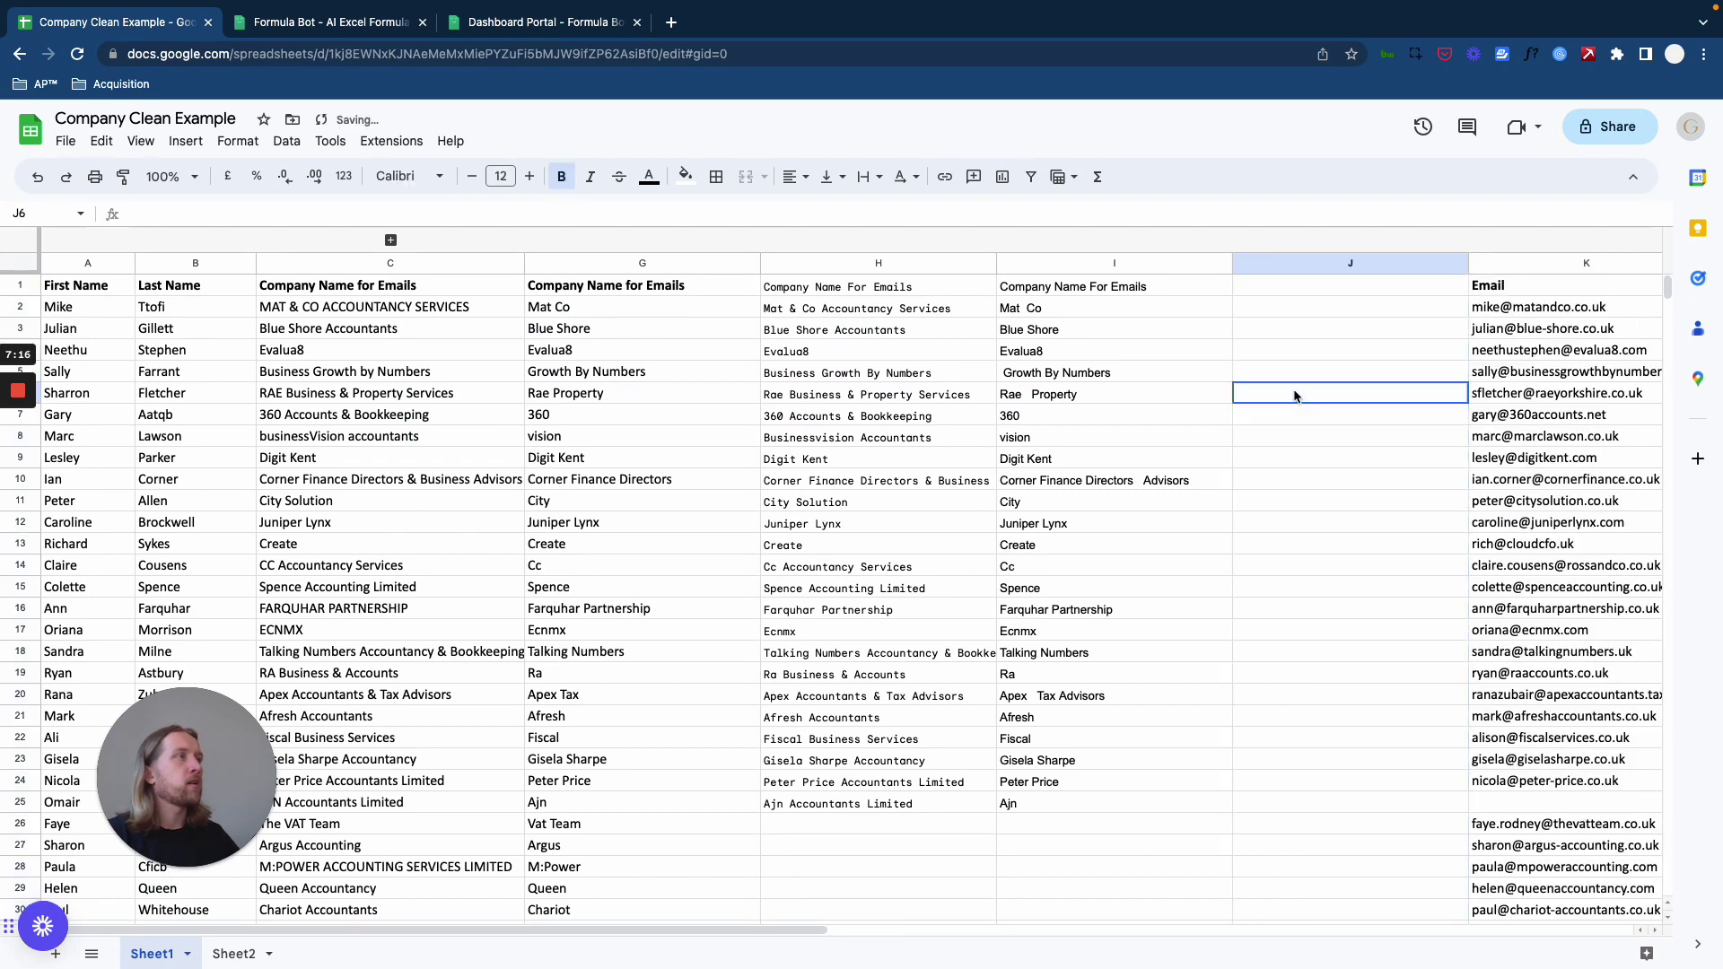
click(1282, 287)
key(ctrl+v)
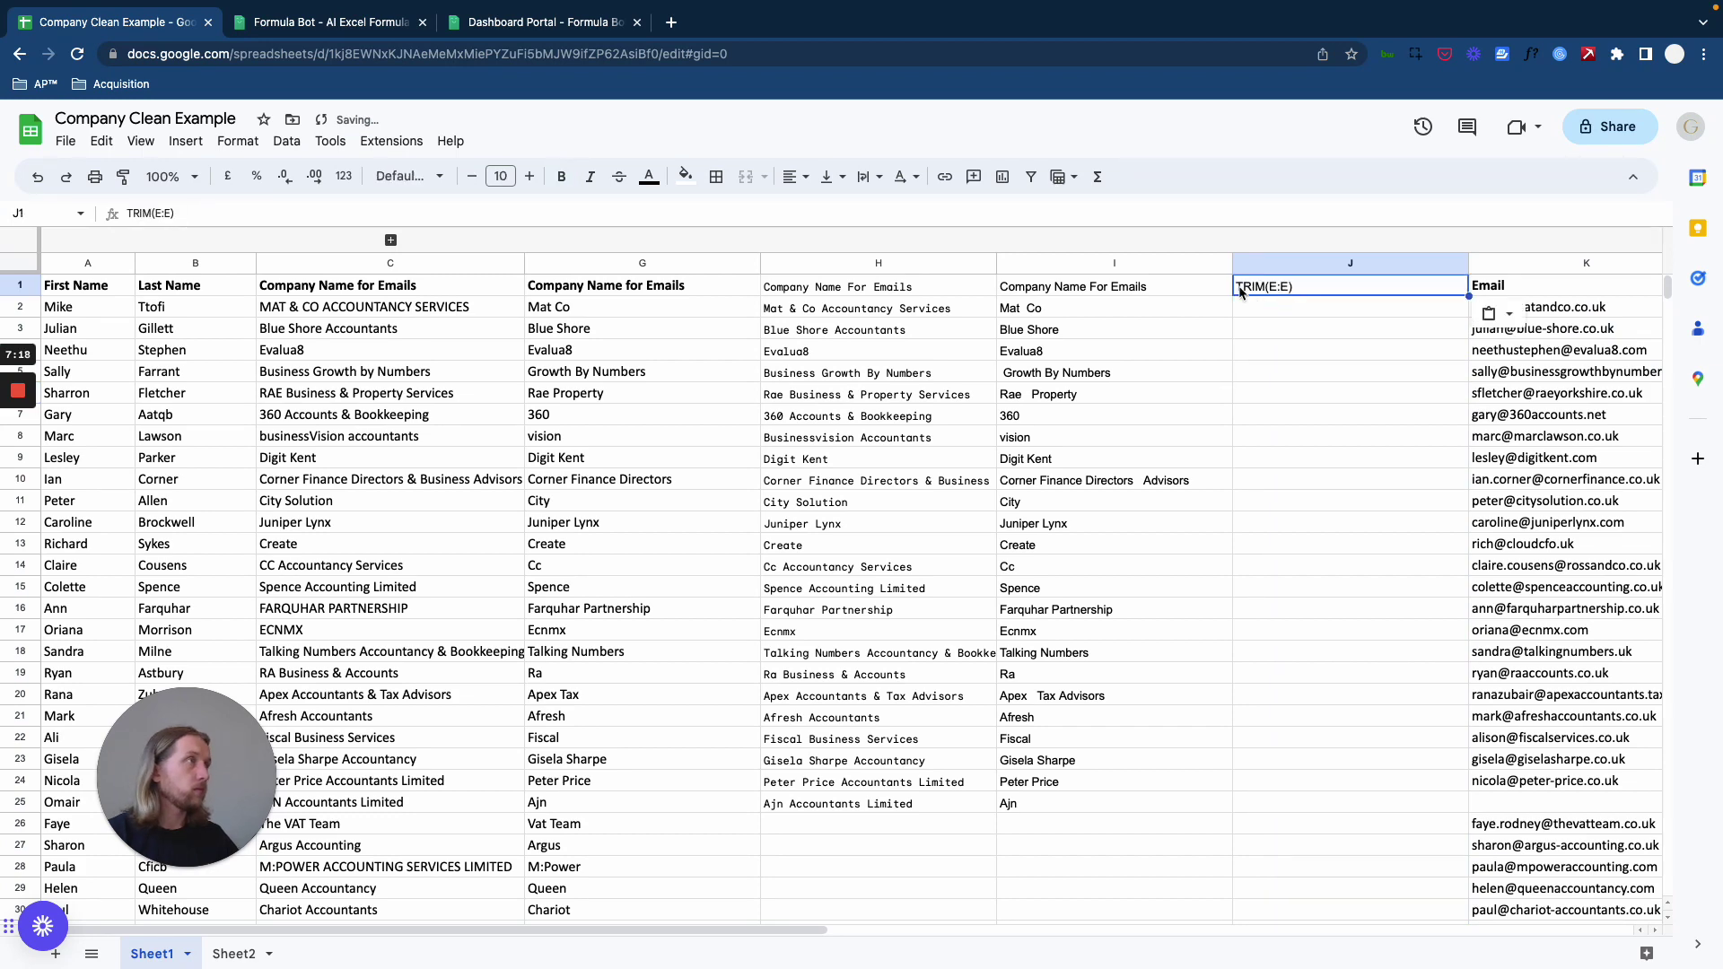
double_click(1237, 285)
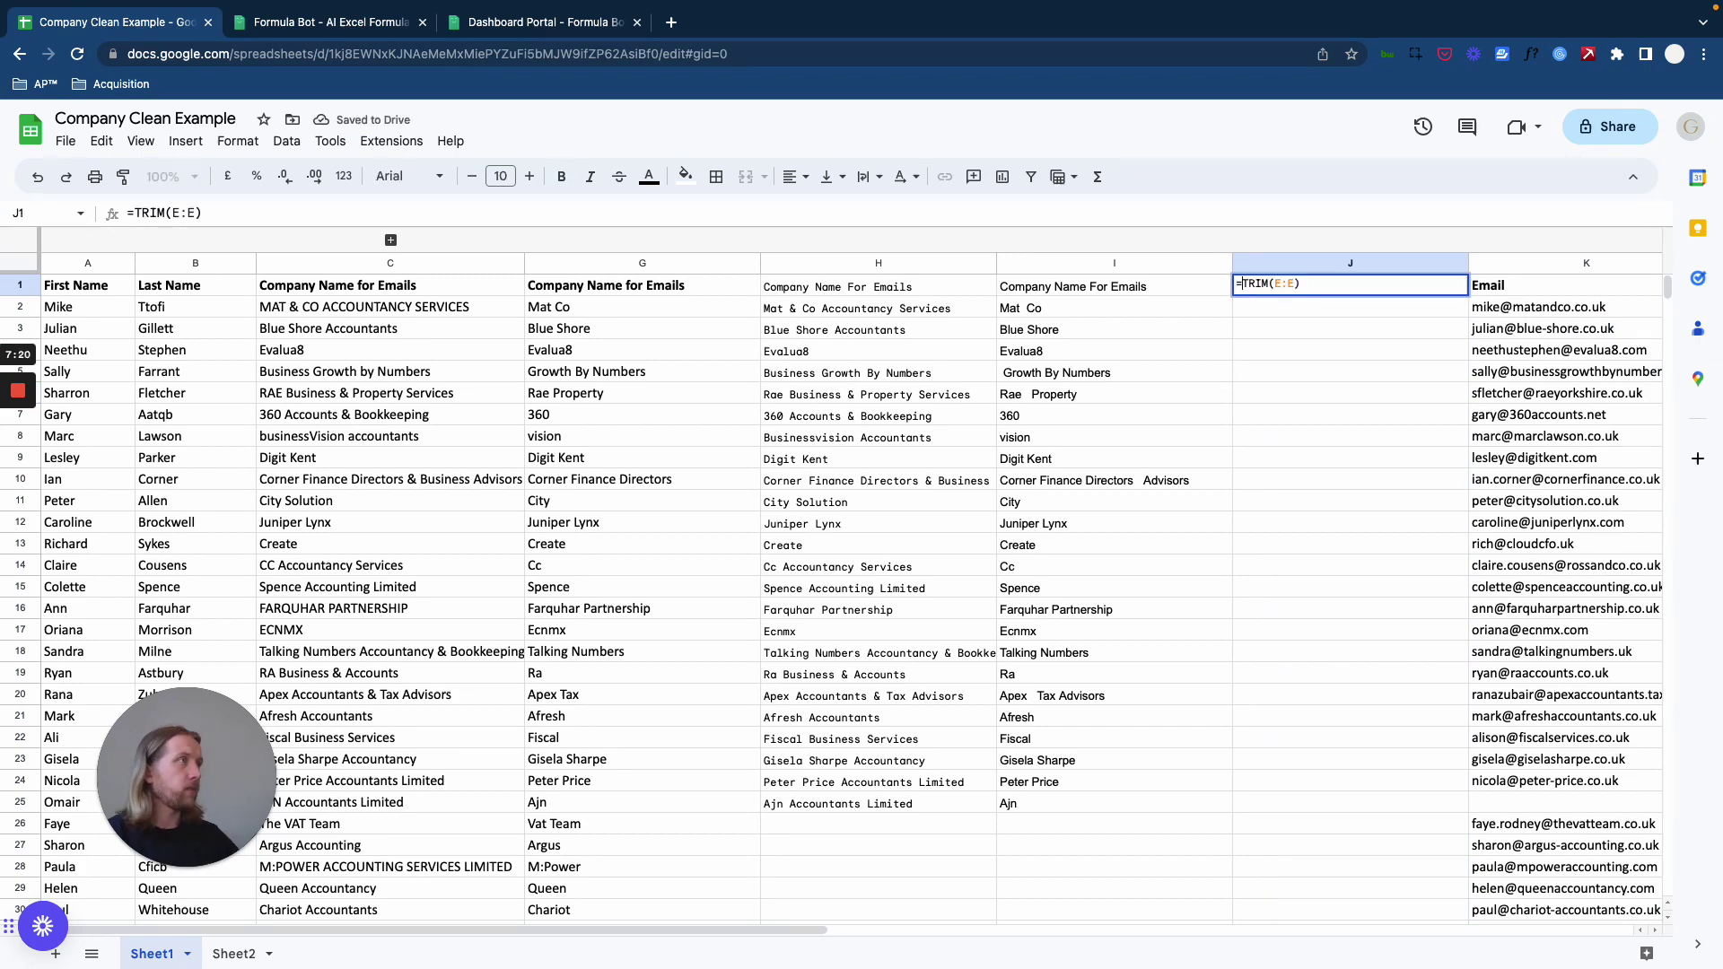
text(=)
key(BackSpace)
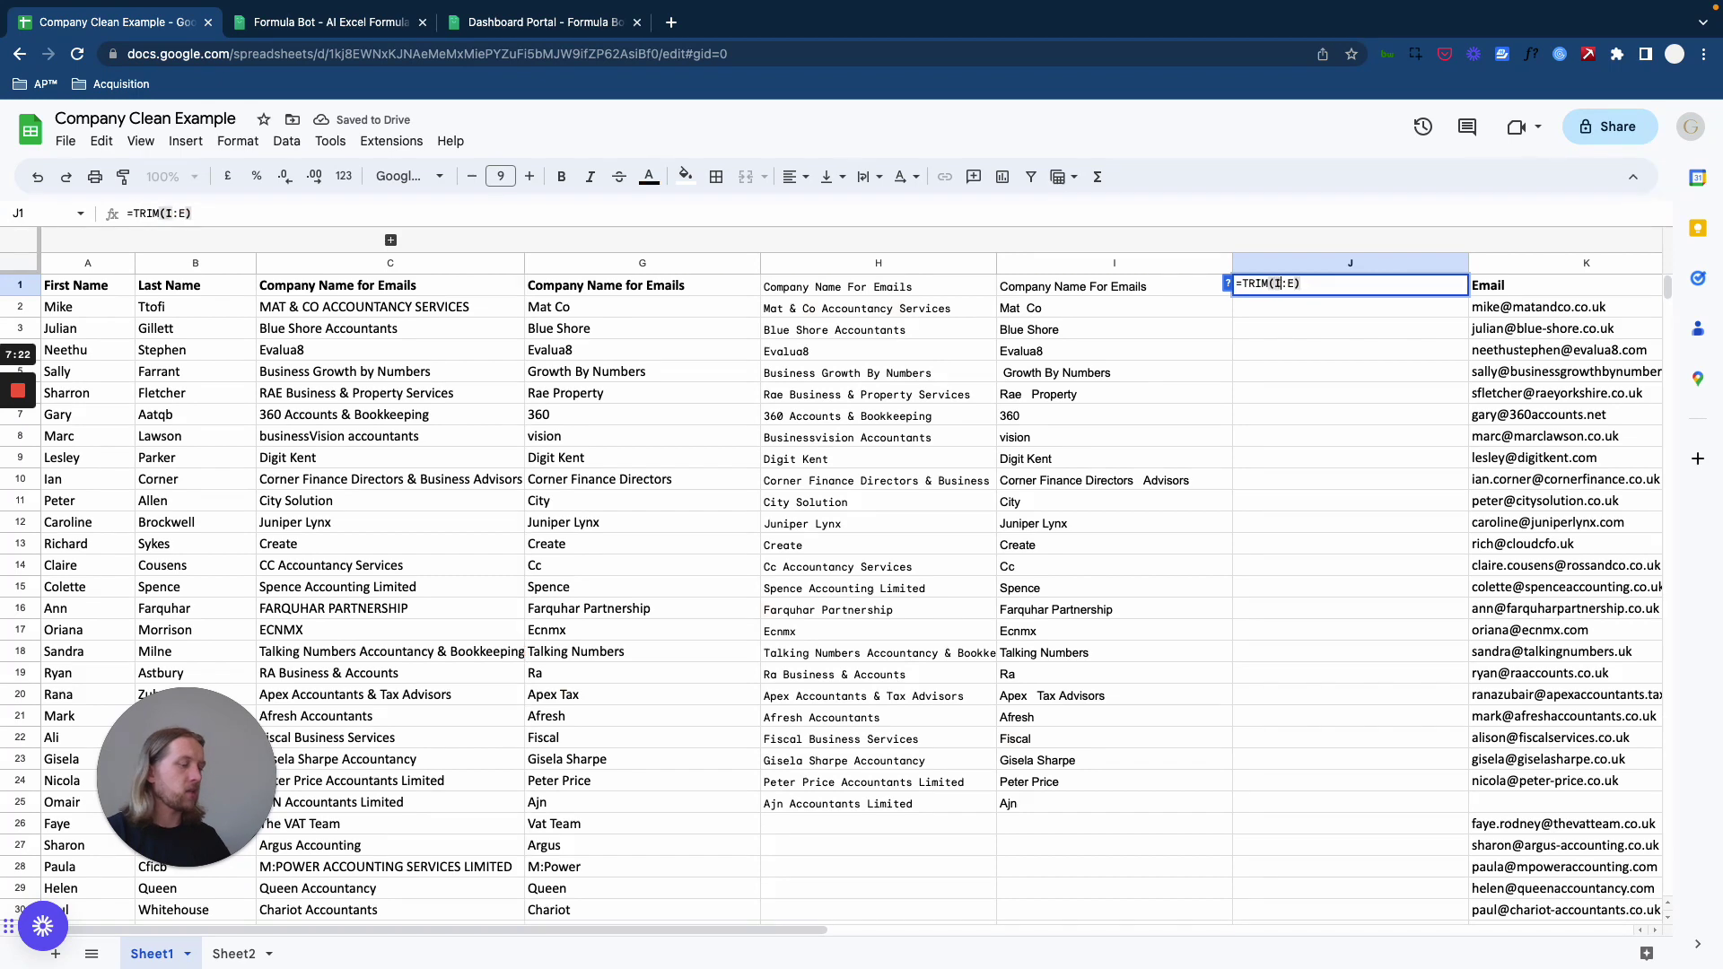
text(I)
key(BackSpace)
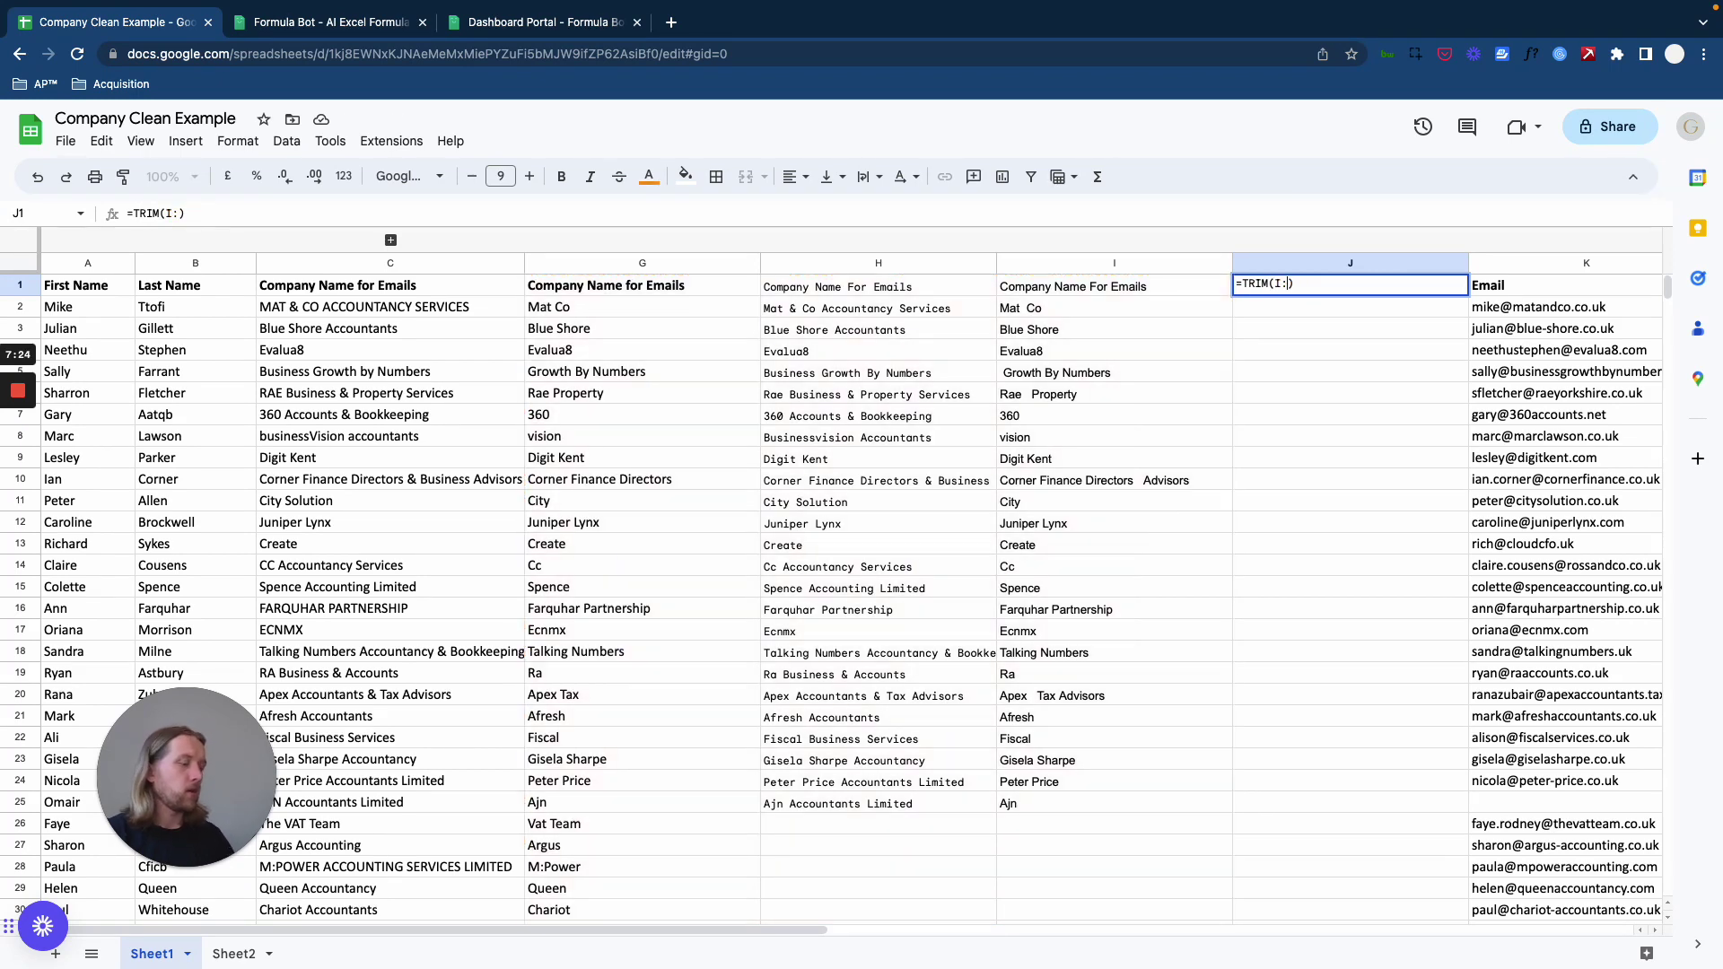
text(I)
key(Return)
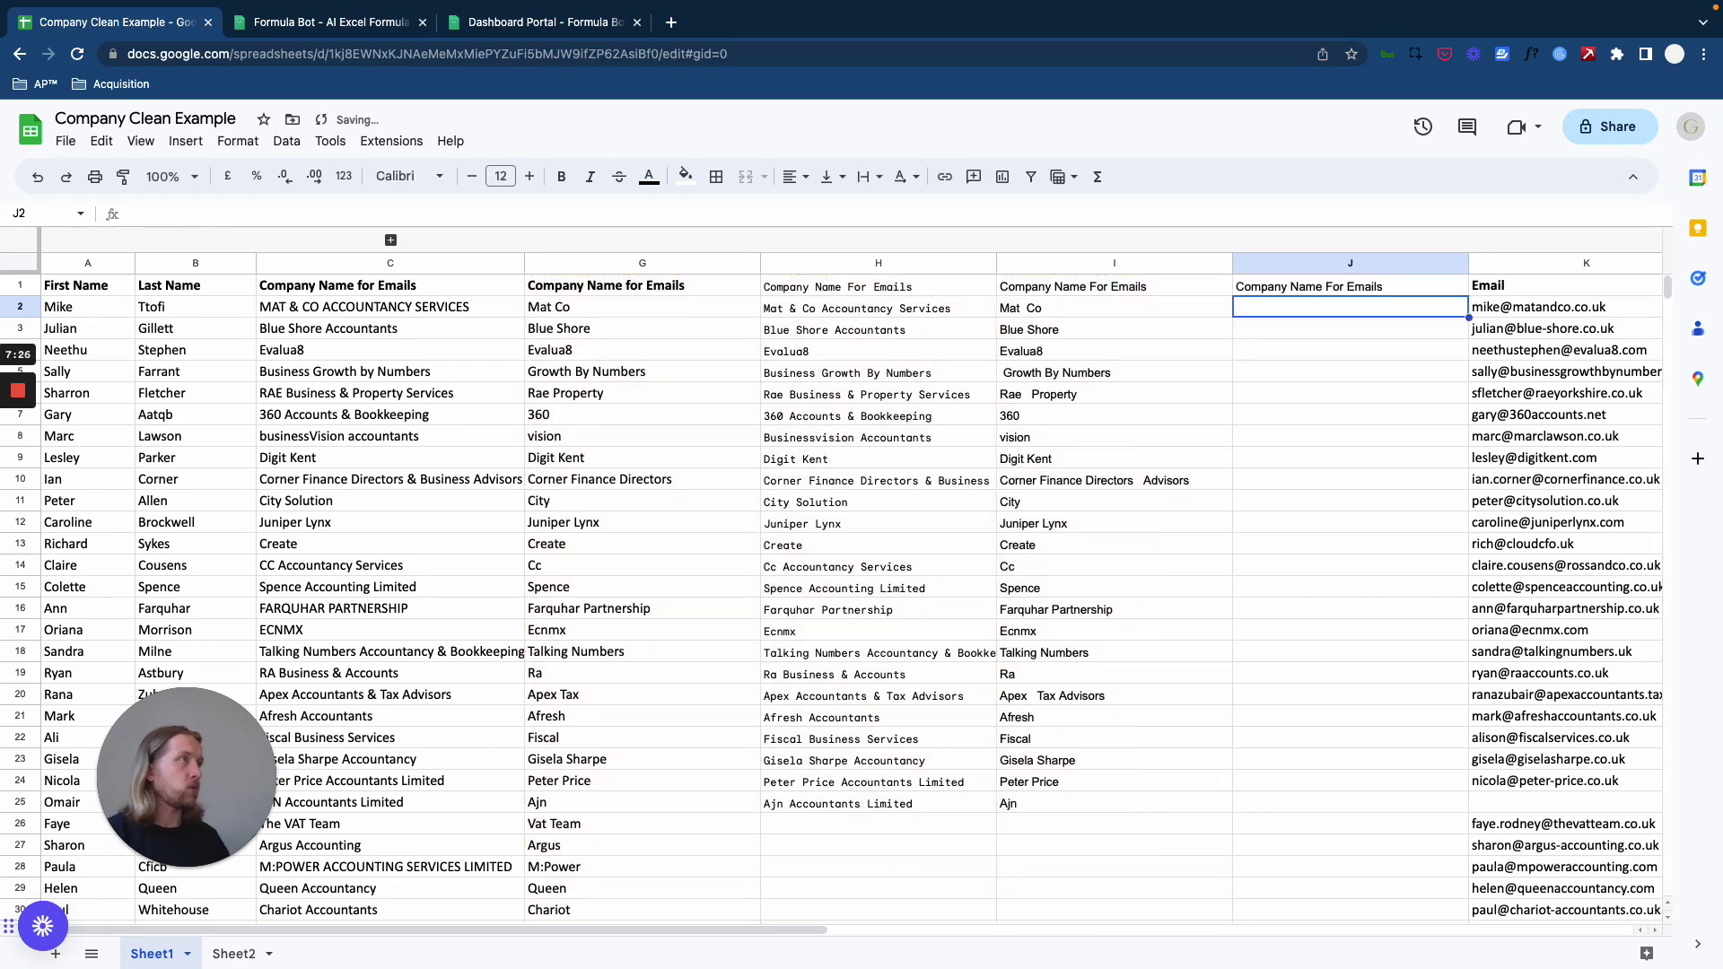
Step: Fill the TRIM formula down to J25 and inspect I2's word-removal formula
click(1331, 292)
drag(1468, 295, 1436, 803)
click(1320, 489)
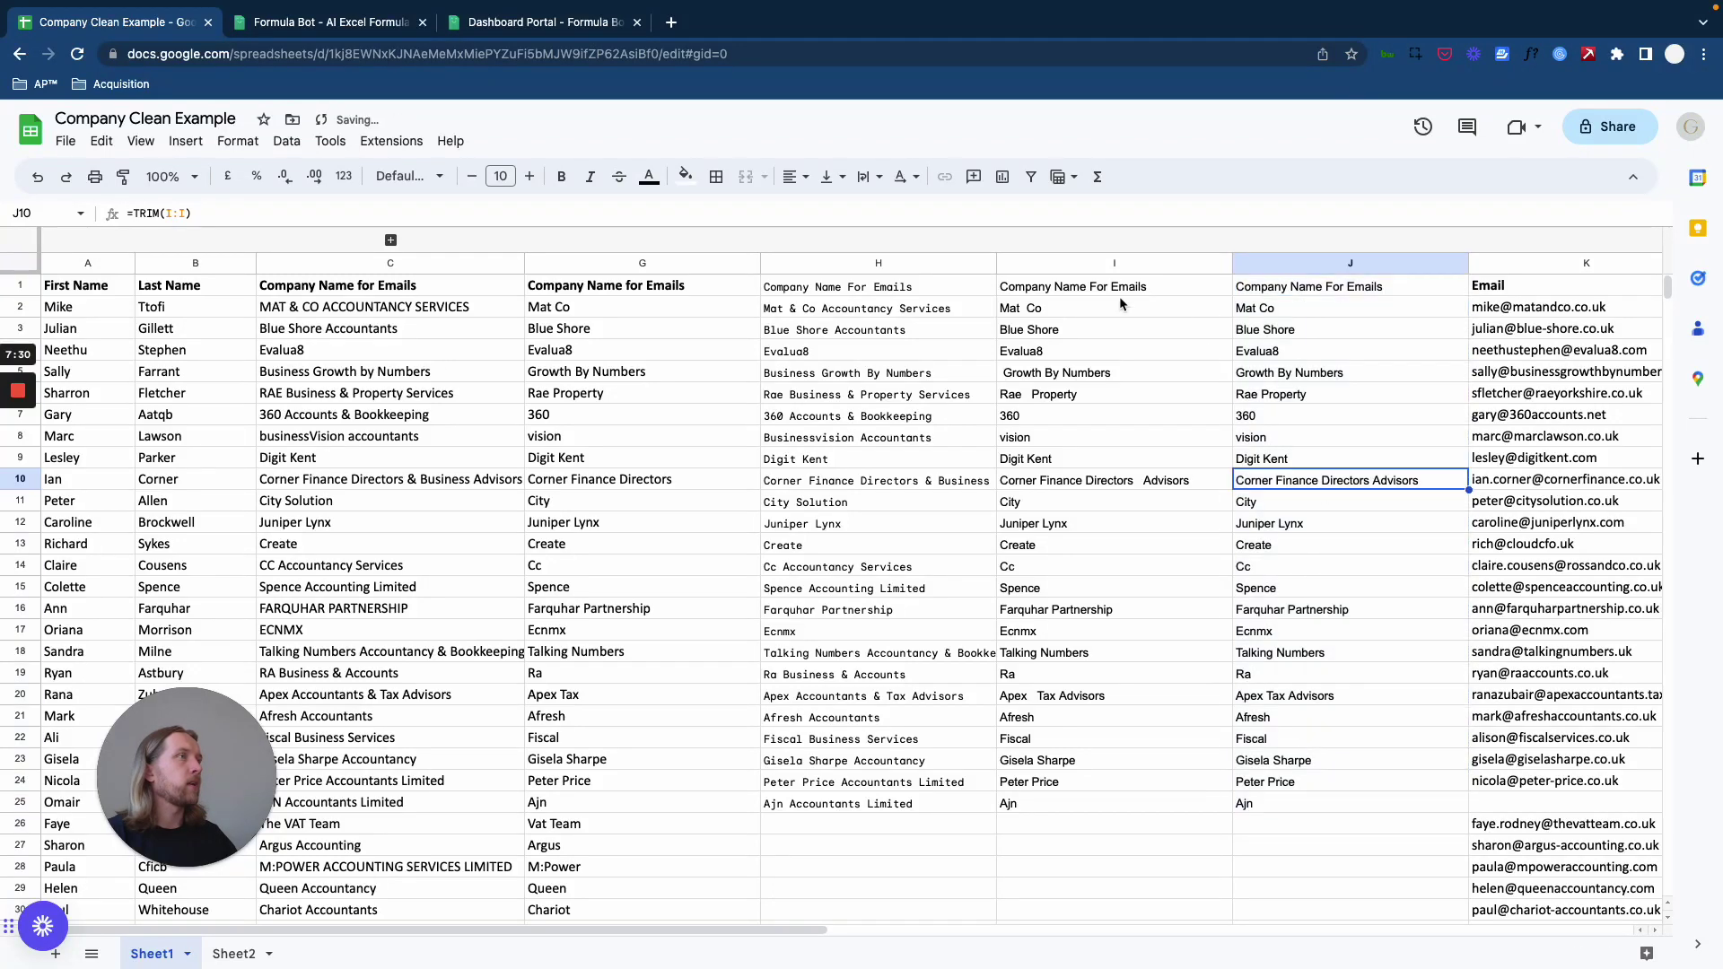
click(1118, 300)
double_click(1118, 300)
Step: Compare TRIM results in J4, J10, J11, J15, J21 against REGEXREPLACE names in I4 and I5
click(1106, 357)
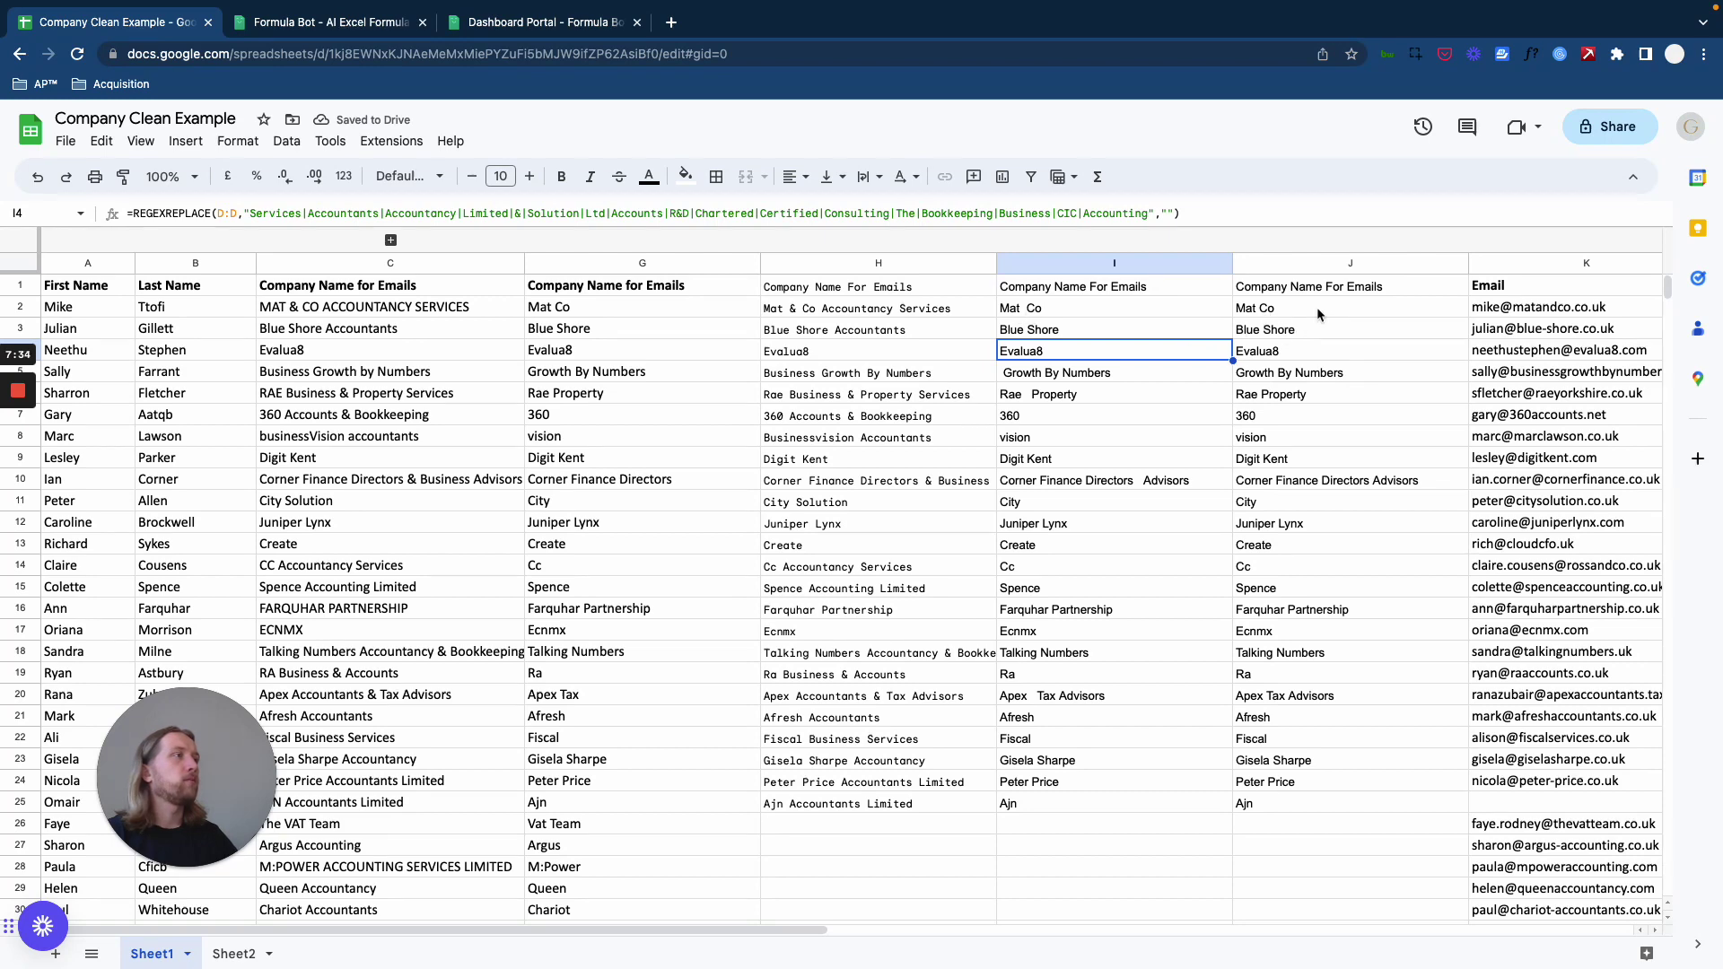
click(1300, 496)
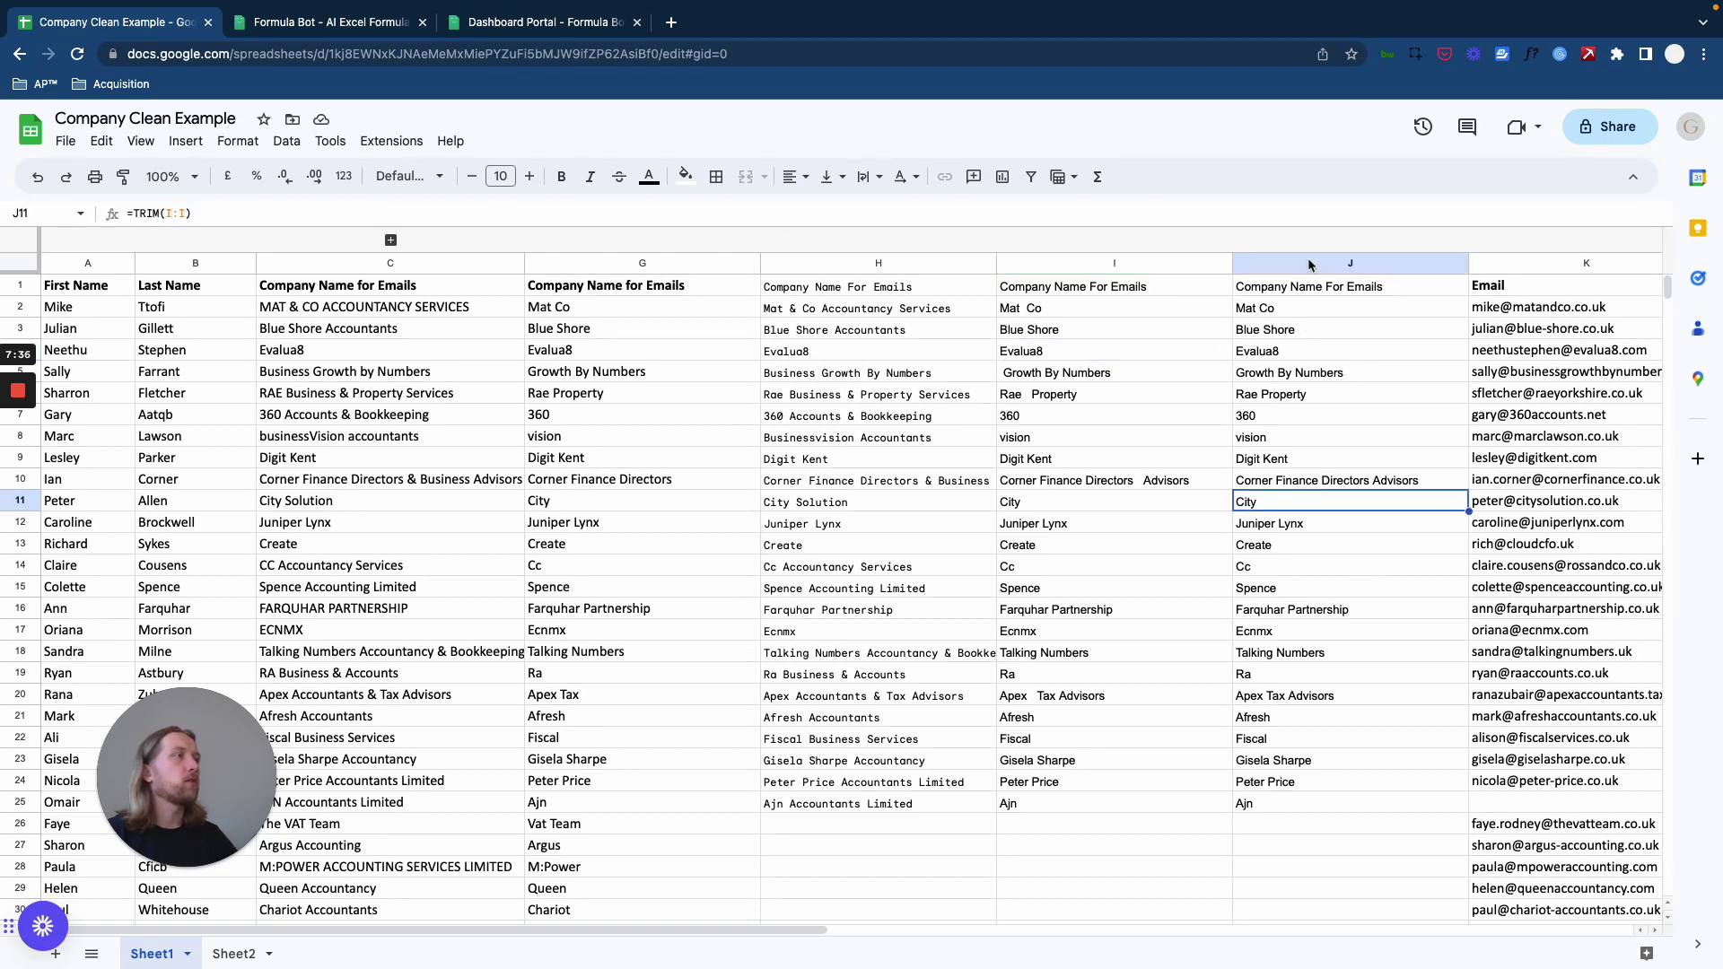
click(1348, 719)
click(1353, 588)
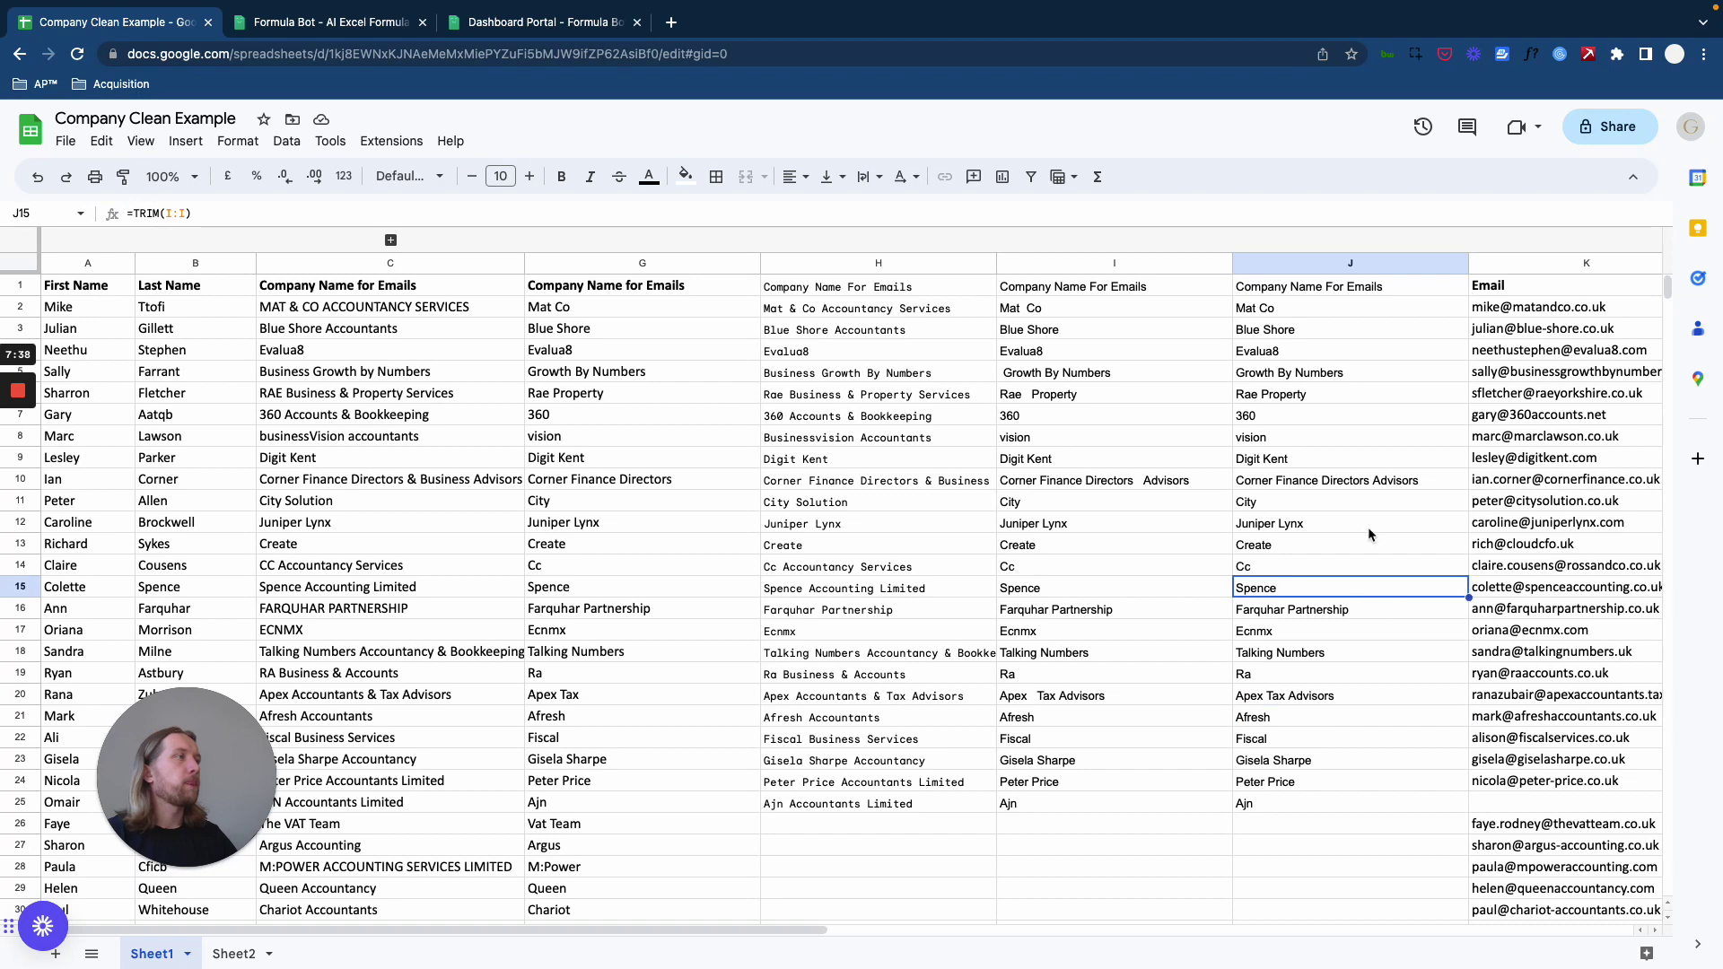
click(1327, 481)
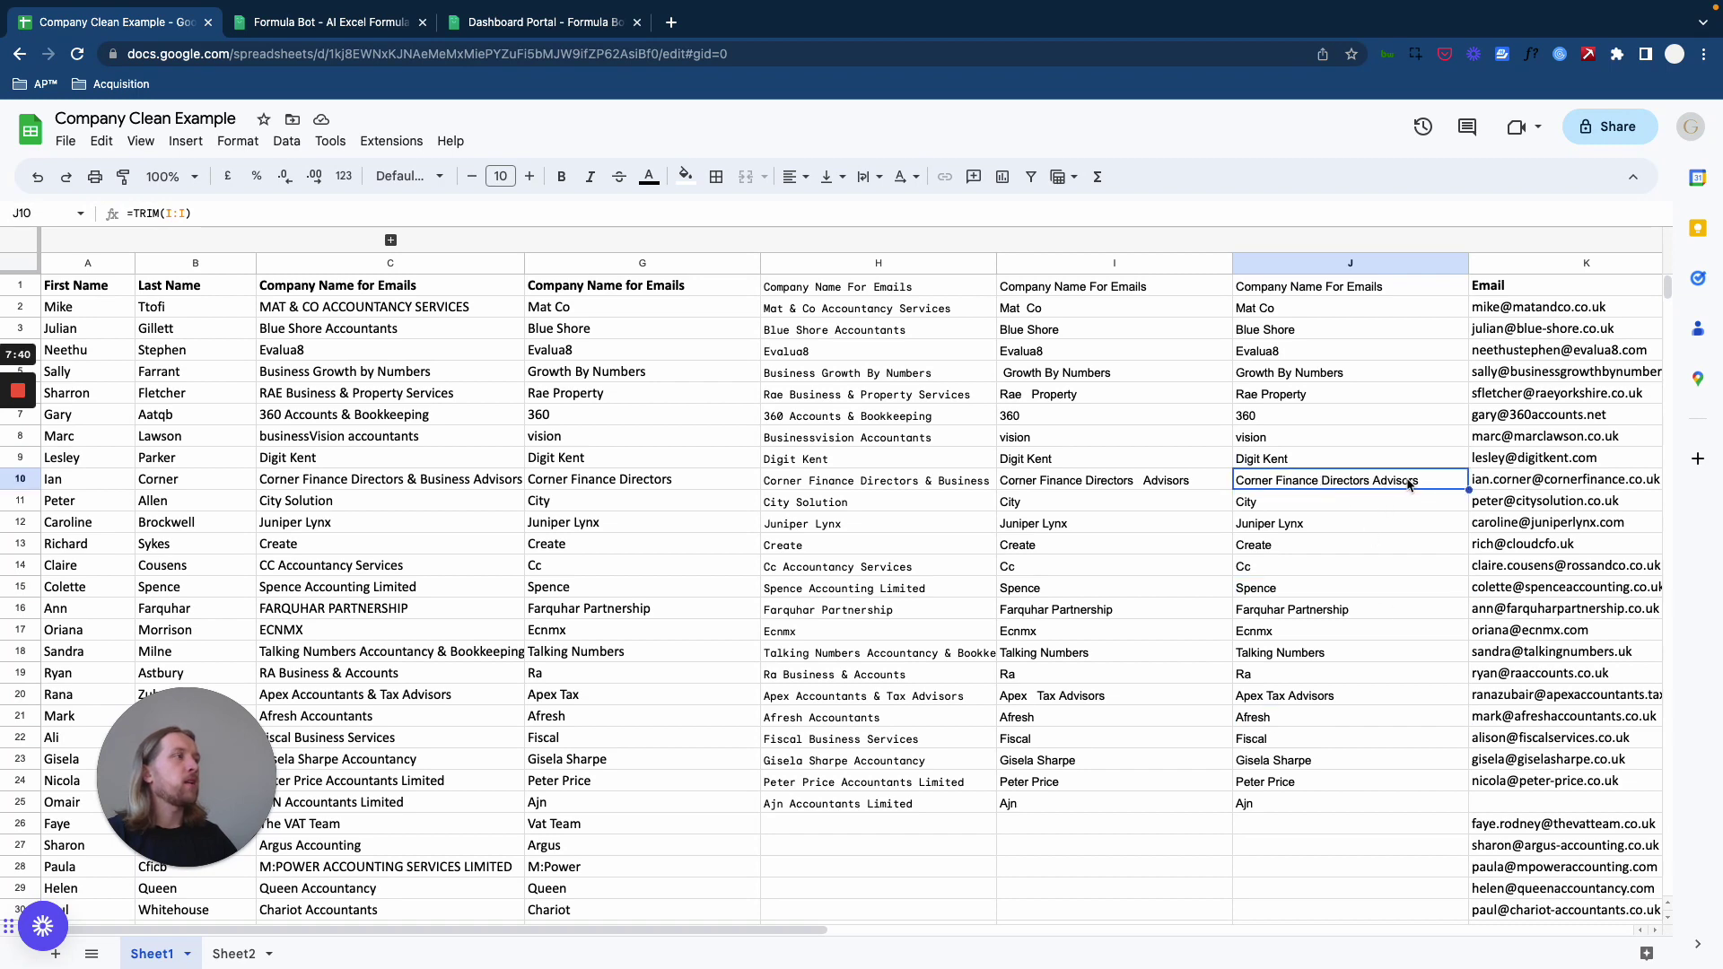
click(1099, 375)
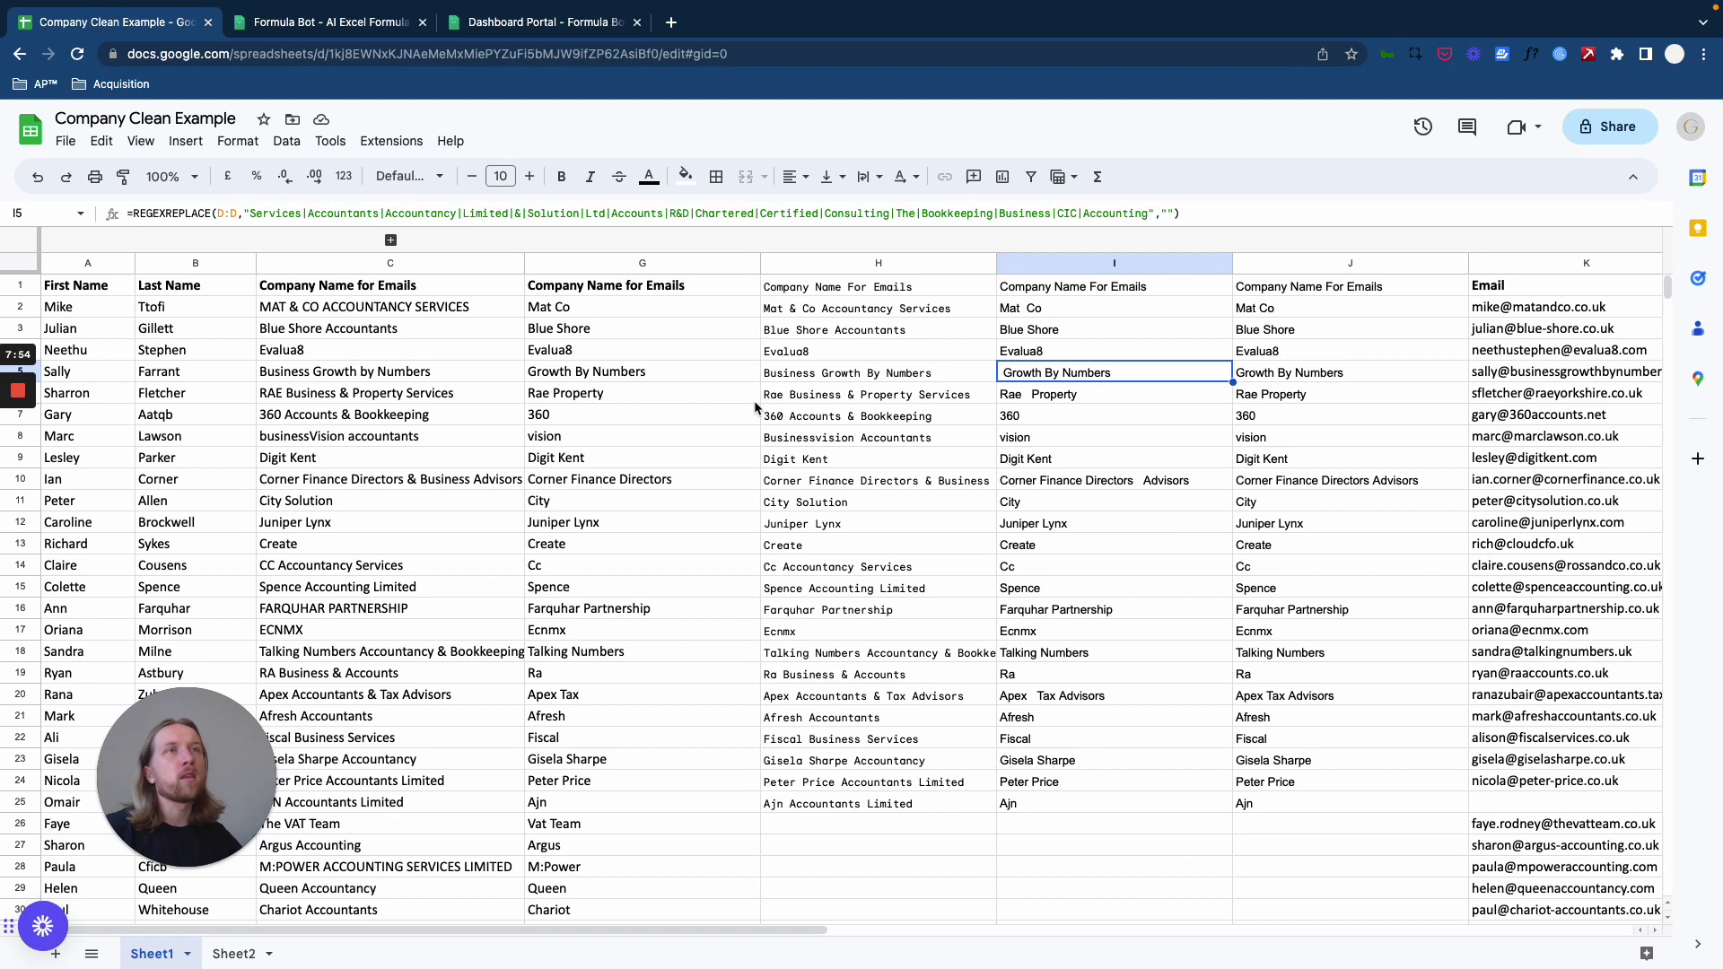
click(1315, 357)
click(1164, 356)
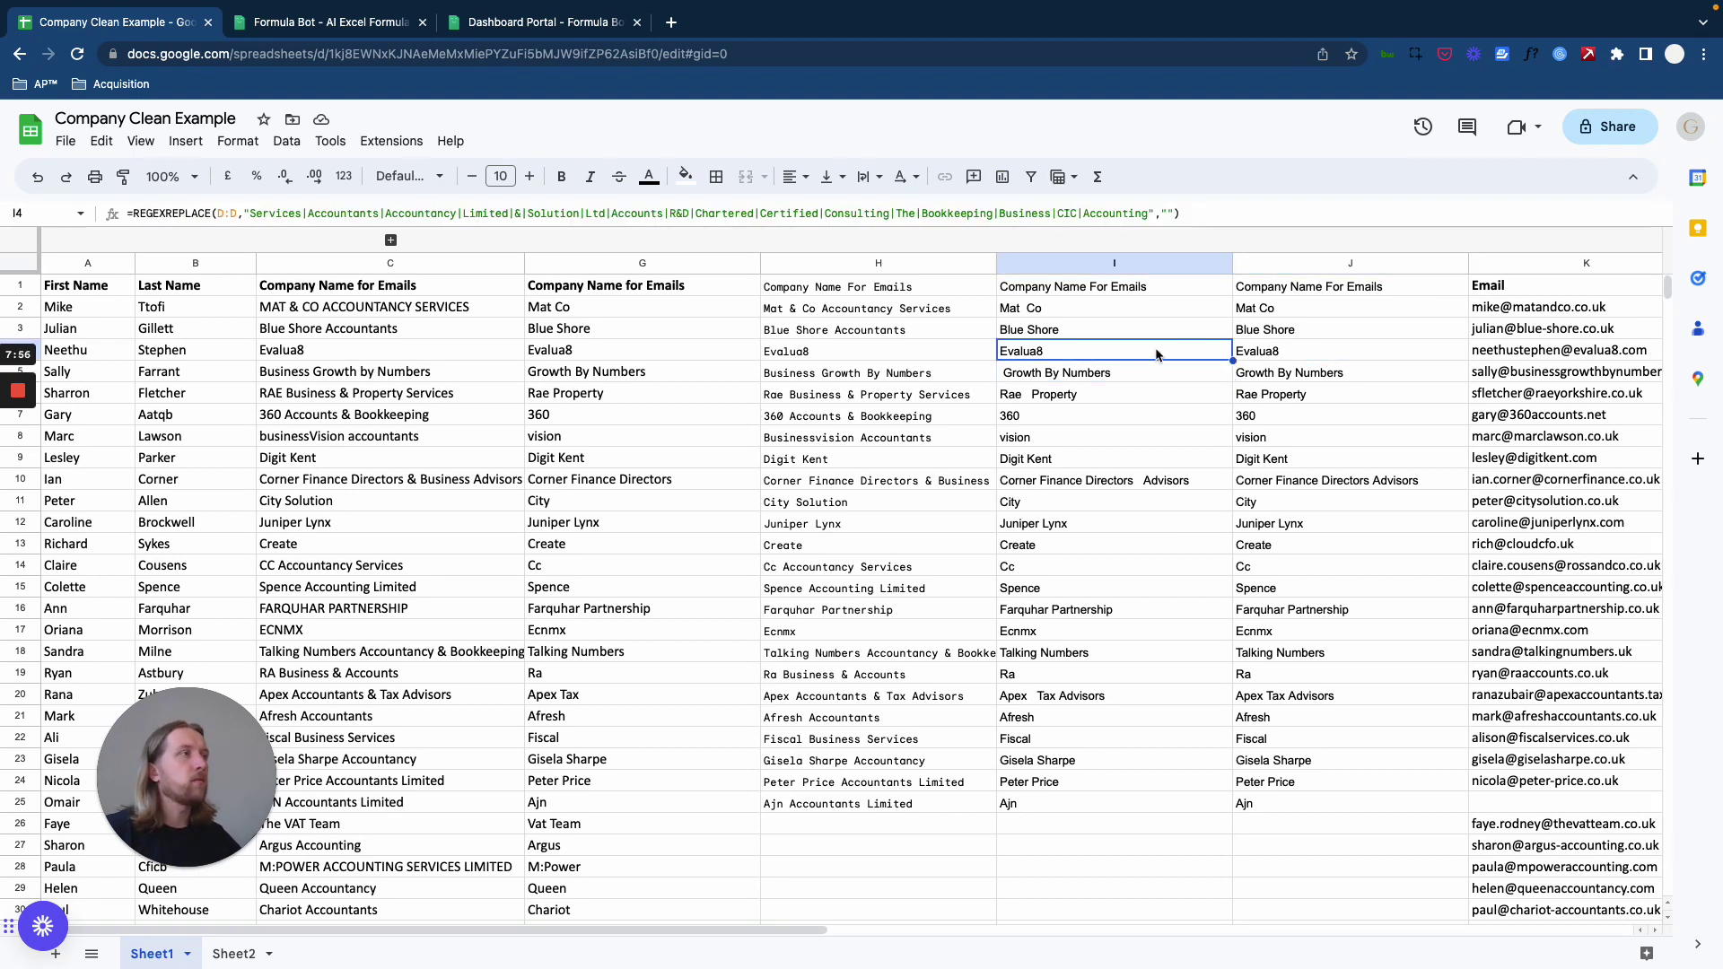
click(1316, 357)
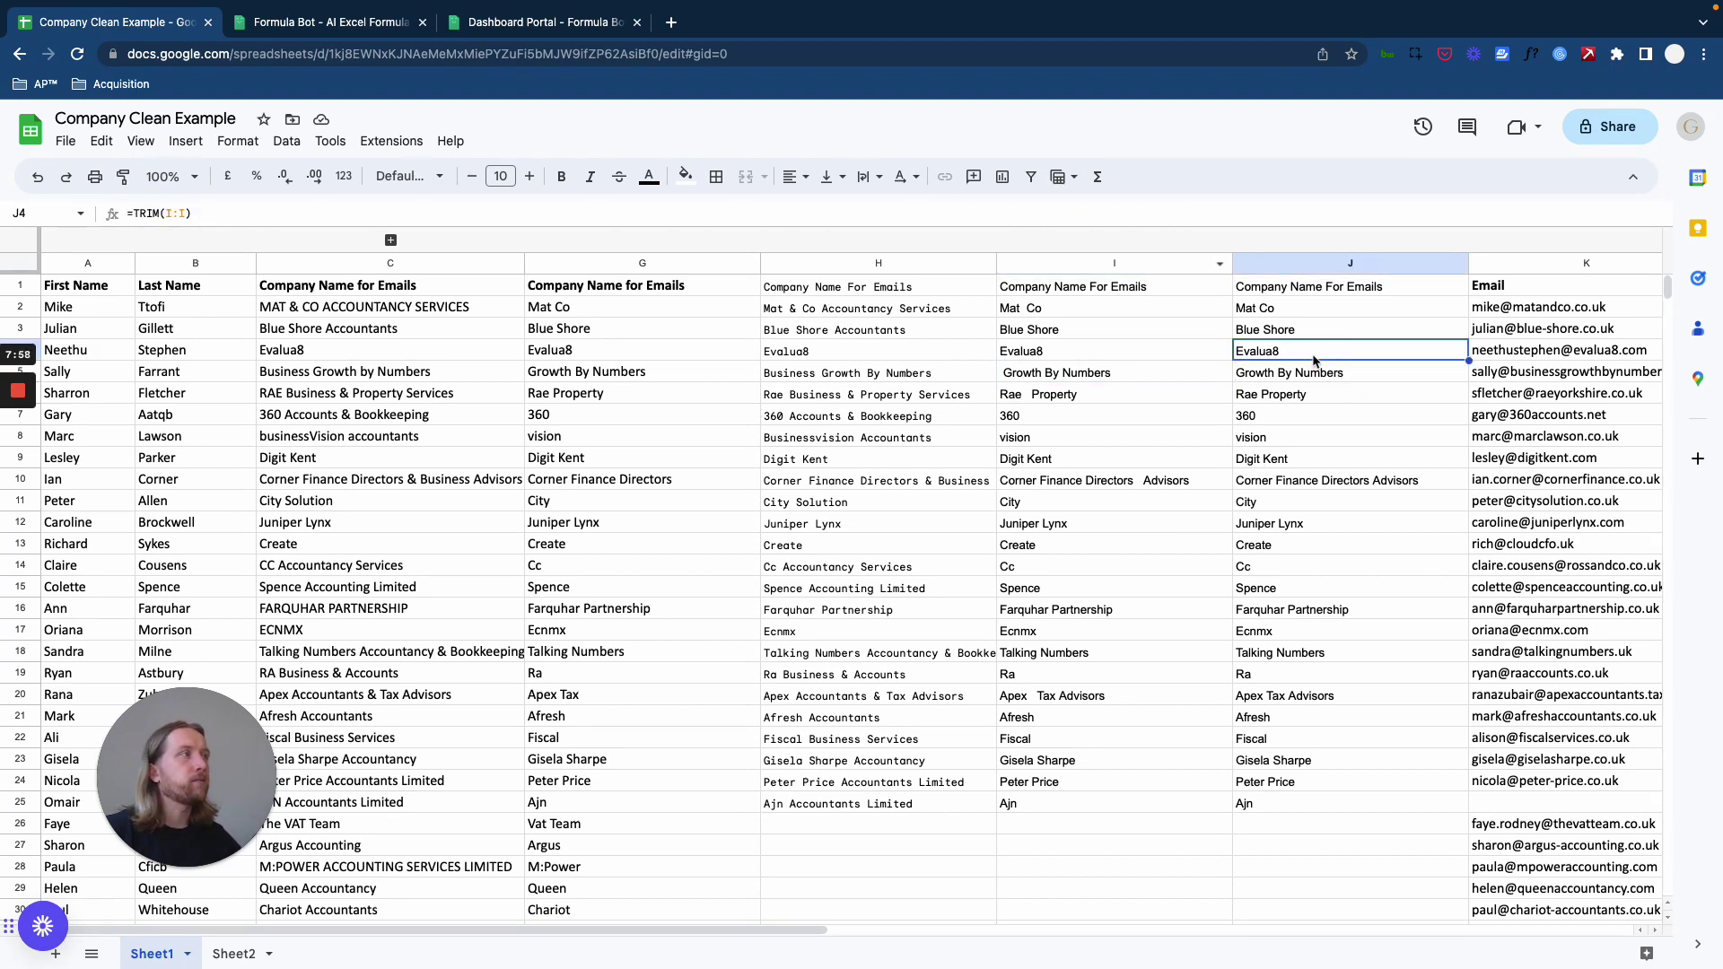
Step: On Sheet2, select step 4 and its 'copy and paste values only' note
click(233, 954)
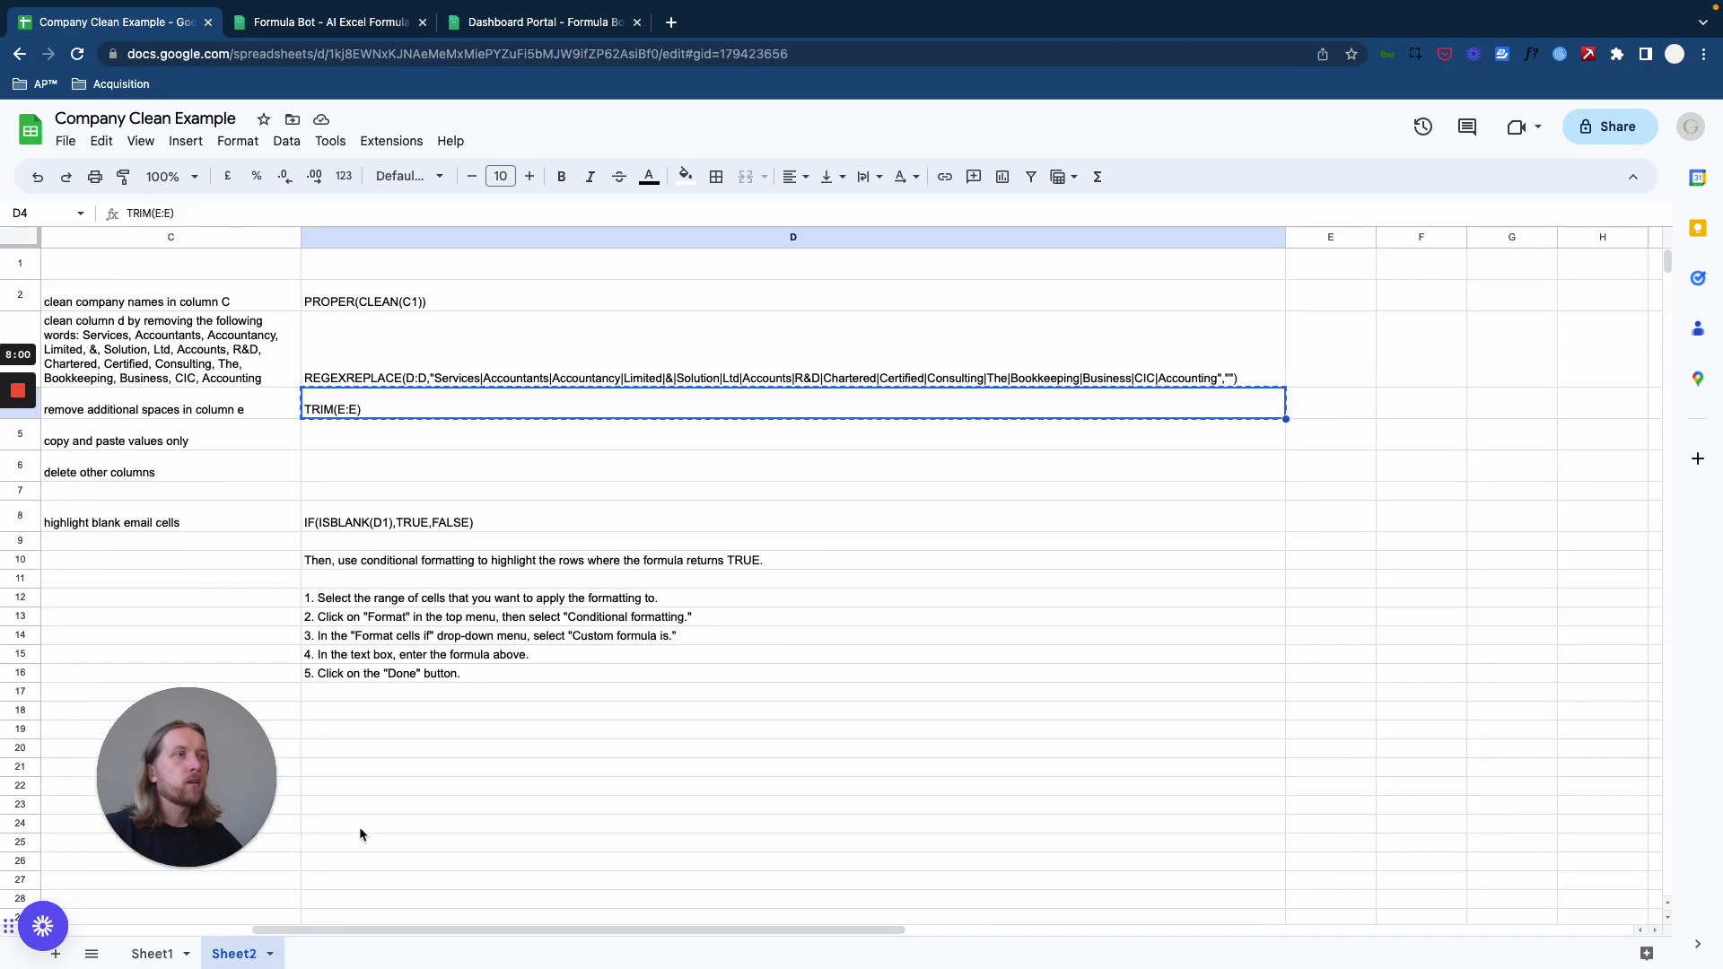
click(226, 440)
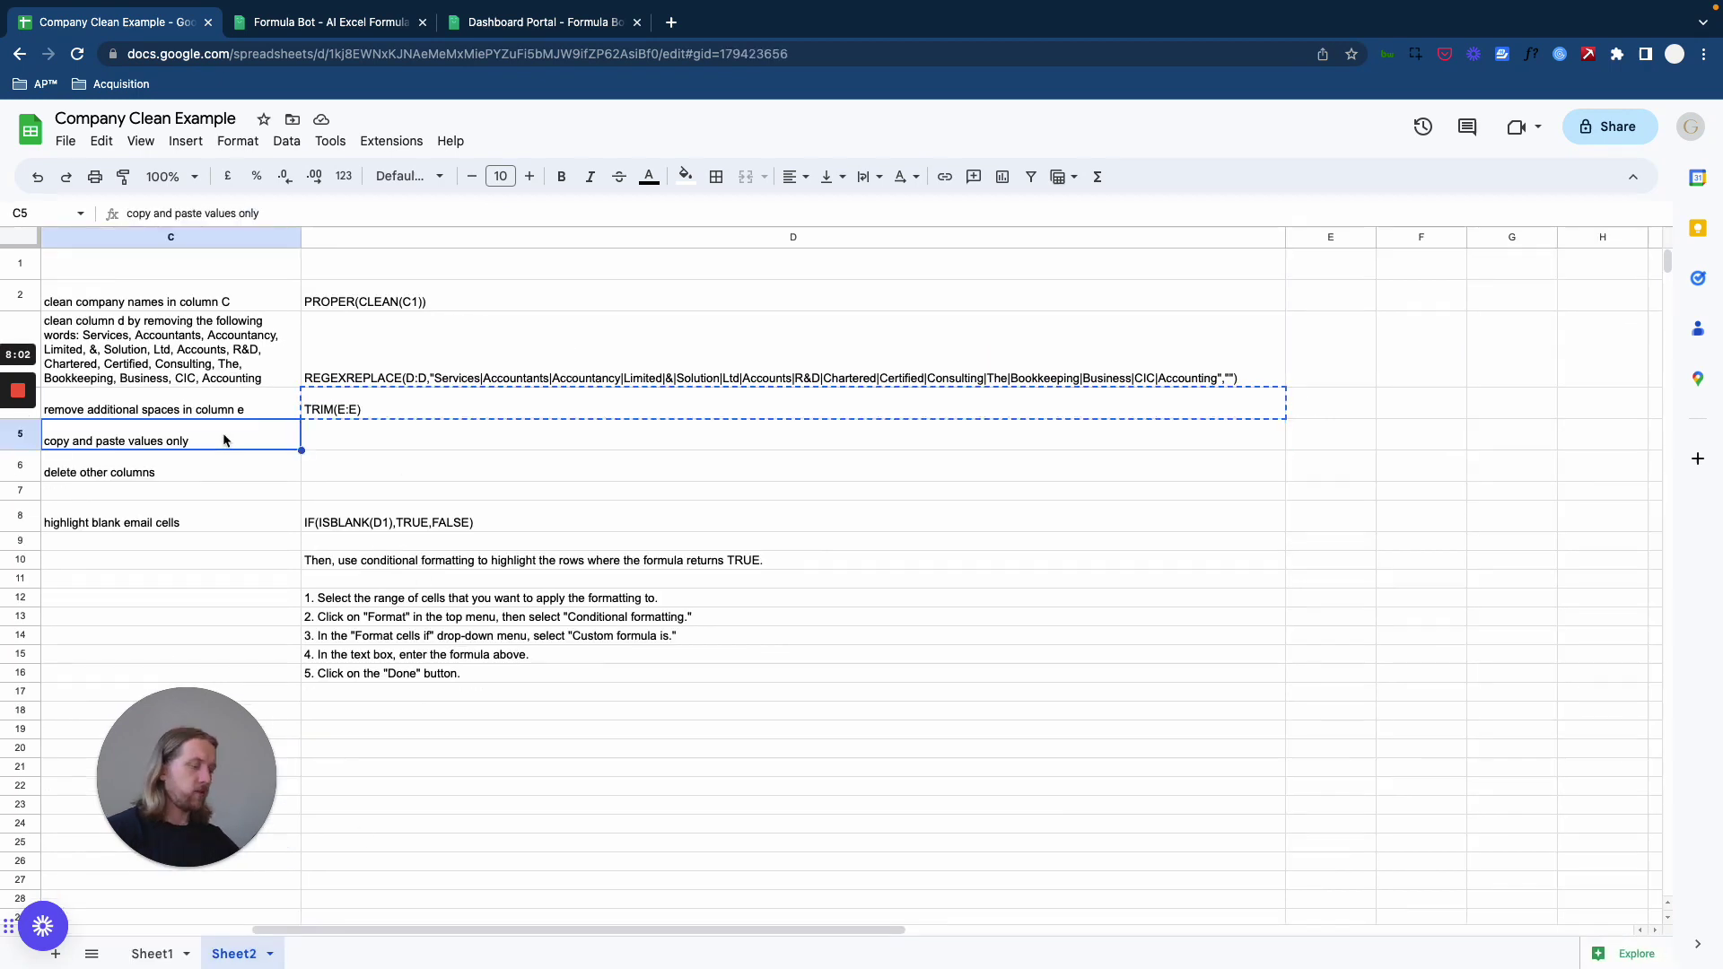
key(Left)
key(Left)
click(576, 443)
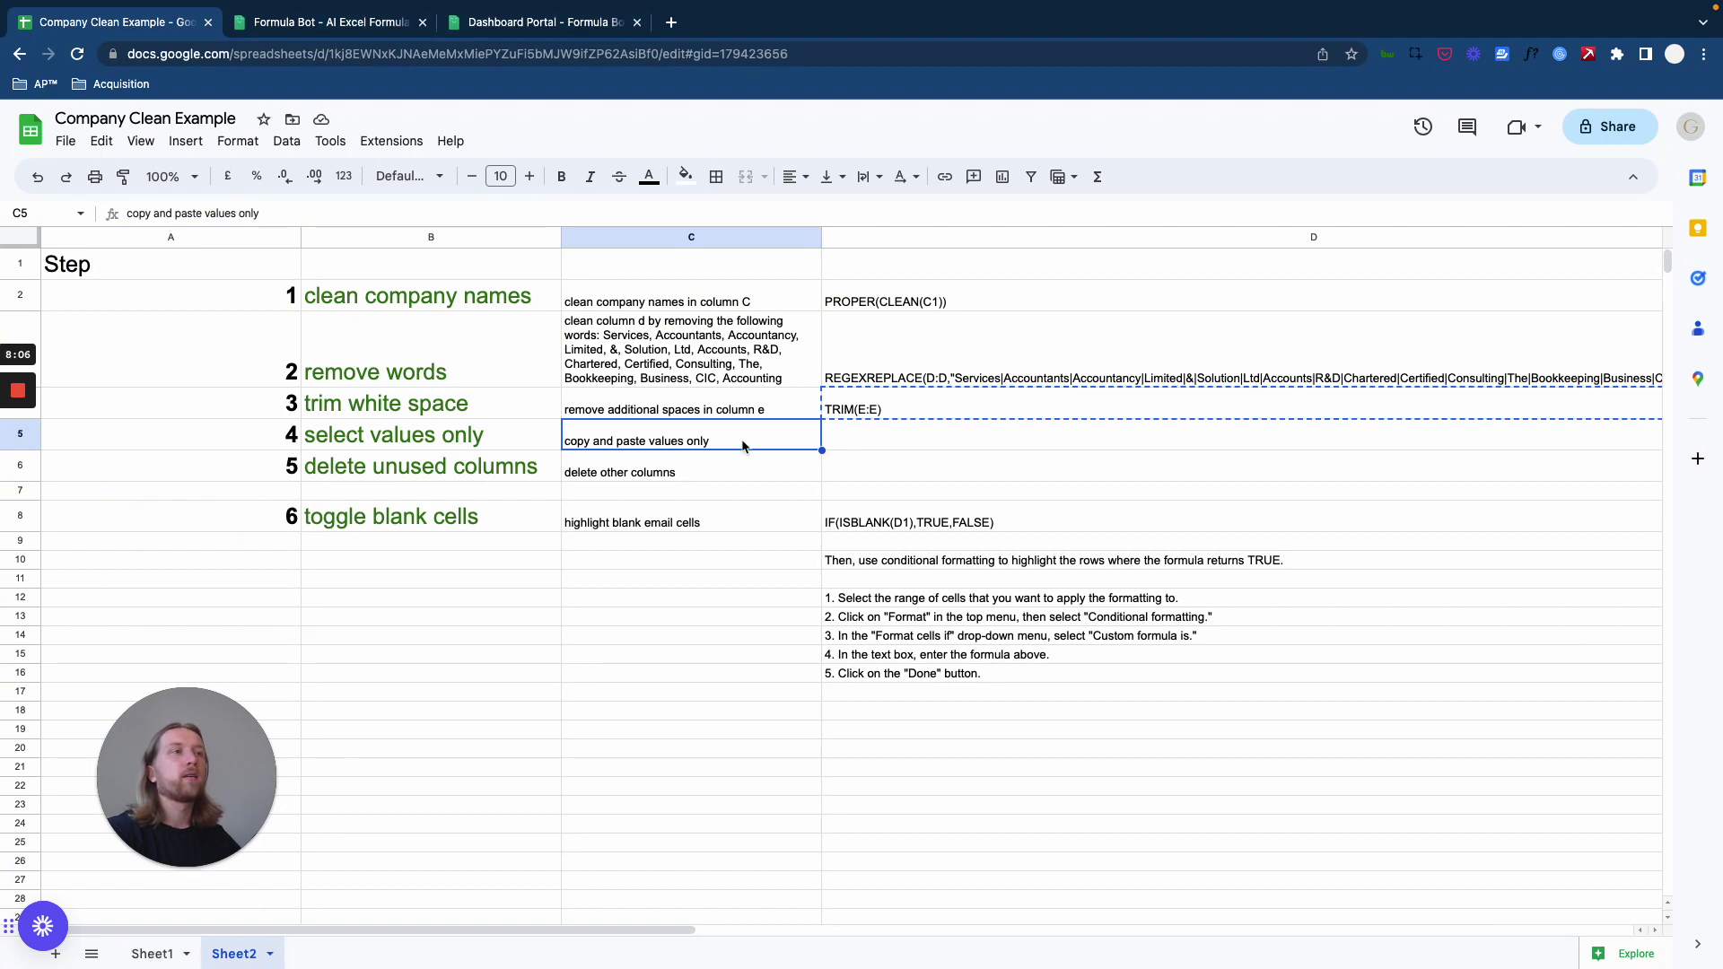
drag(455, 443, 682, 447)
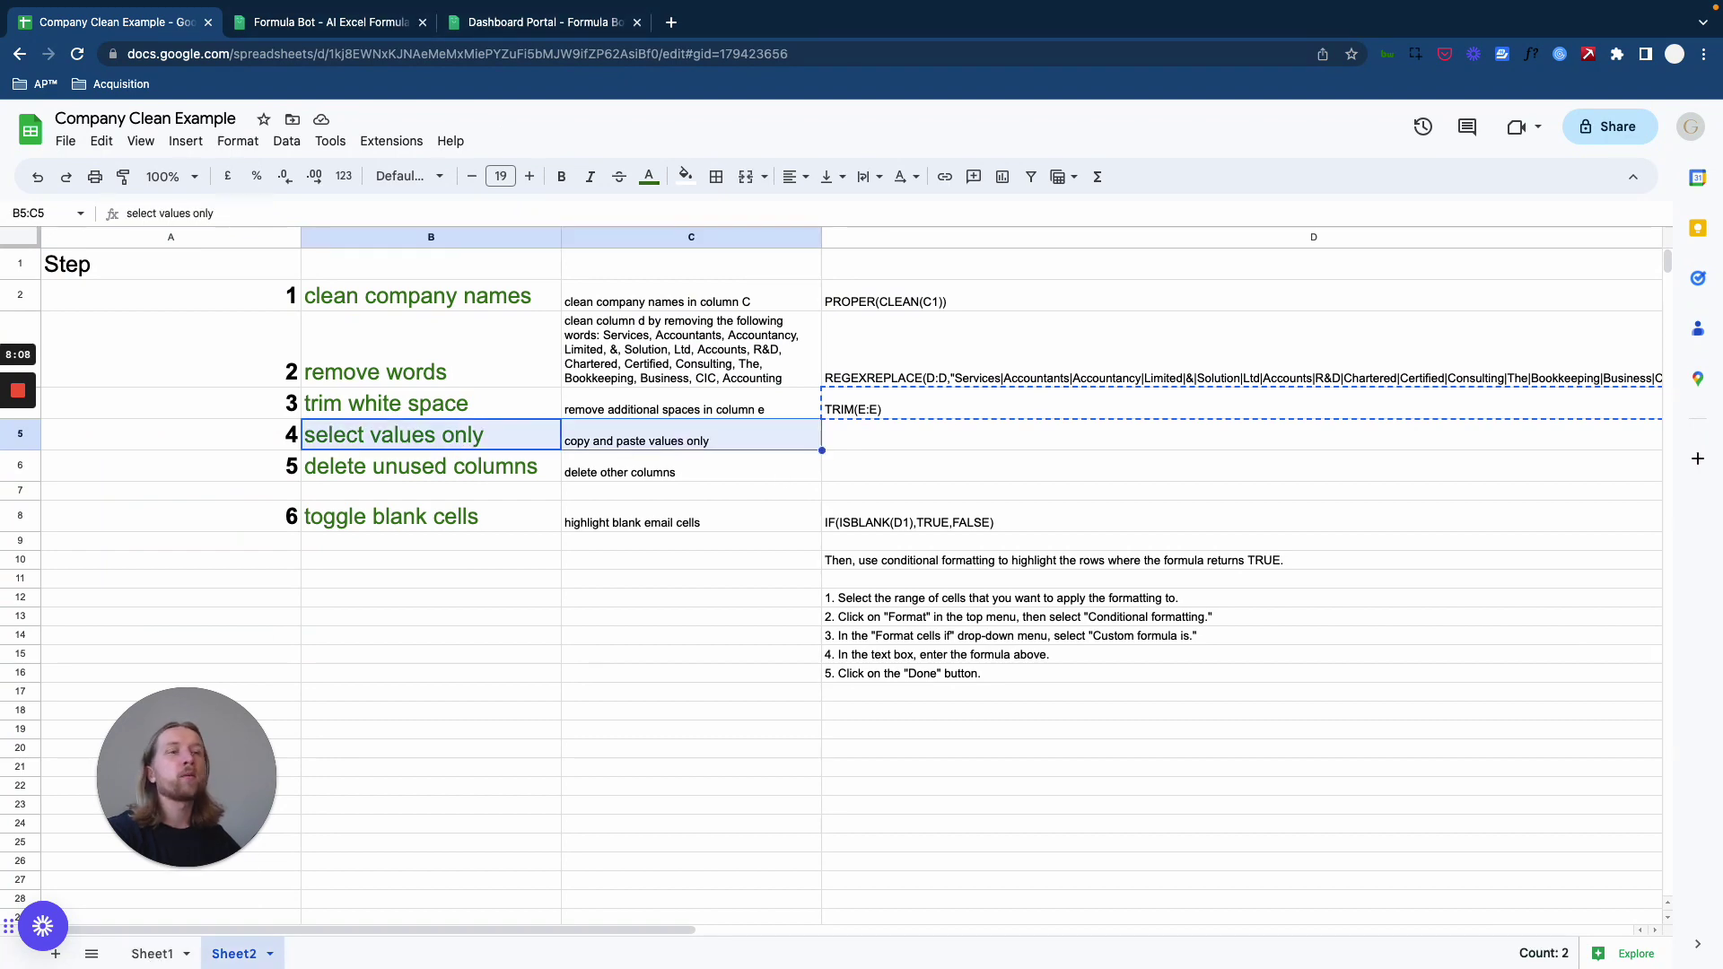
Step: Back on Sheet1, inspect the trimmed names and J2's =TRIM(I:I) formula
click(152, 953)
click(1360, 417)
double_click(1322, 306)
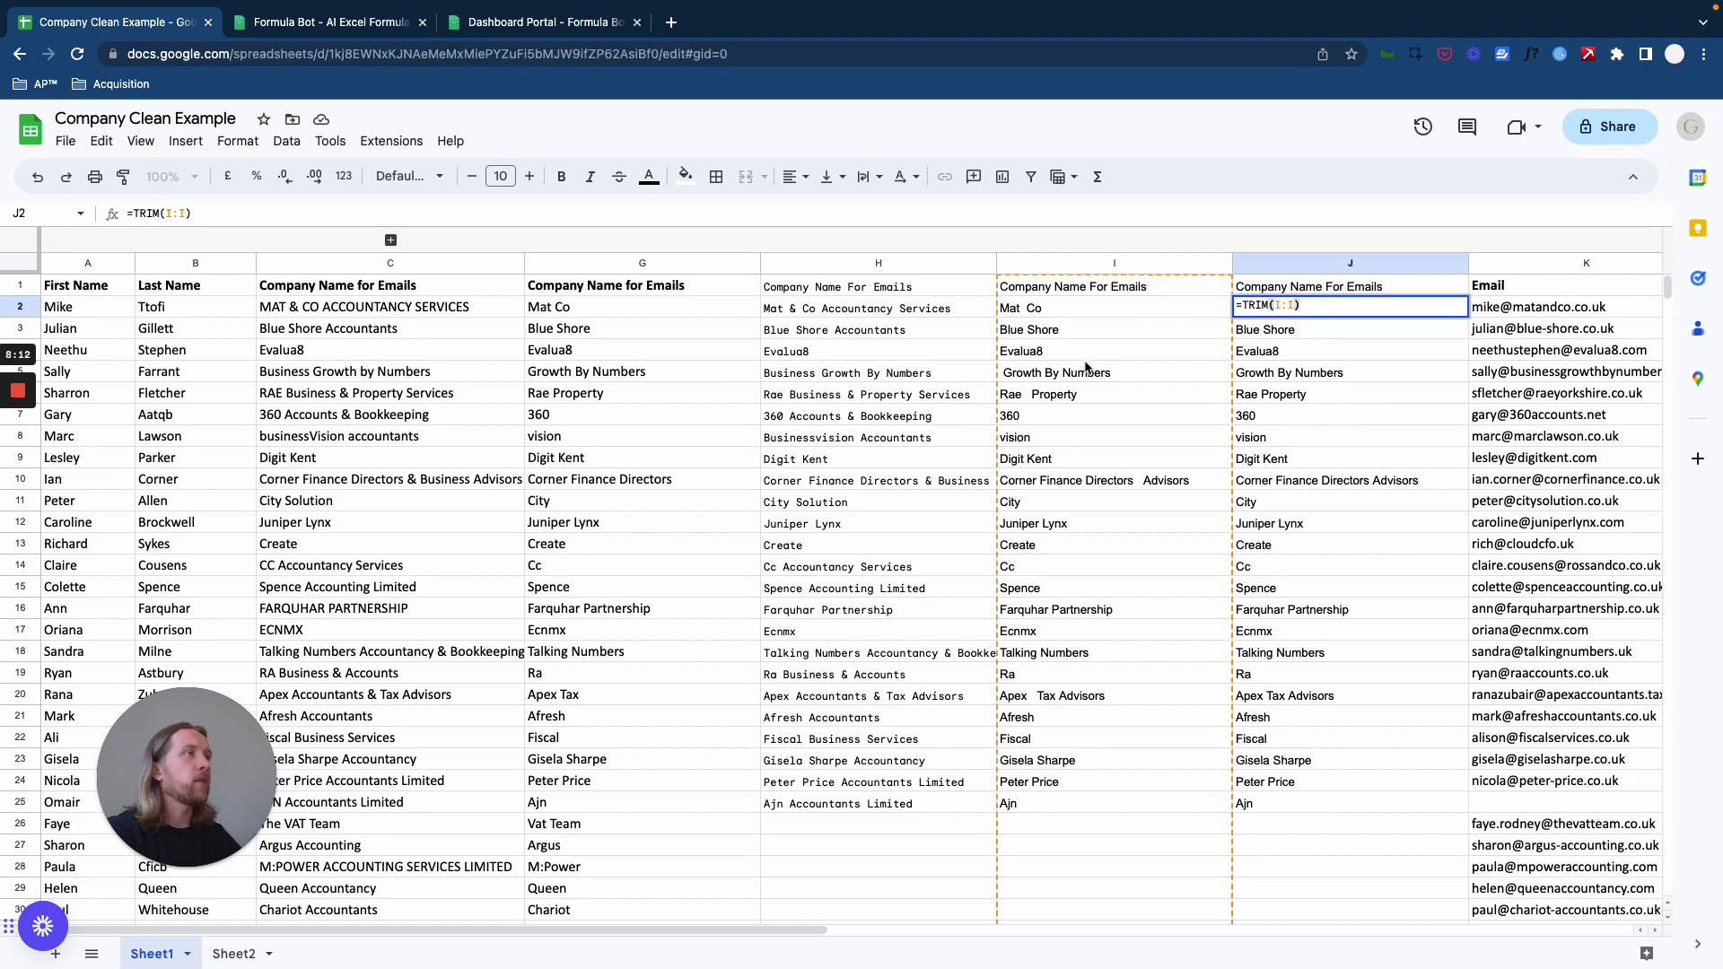
click(1339, 422)
Step: Add one blank column left of Email, creating empty column K beside the trimmed names
click(1615, 262)
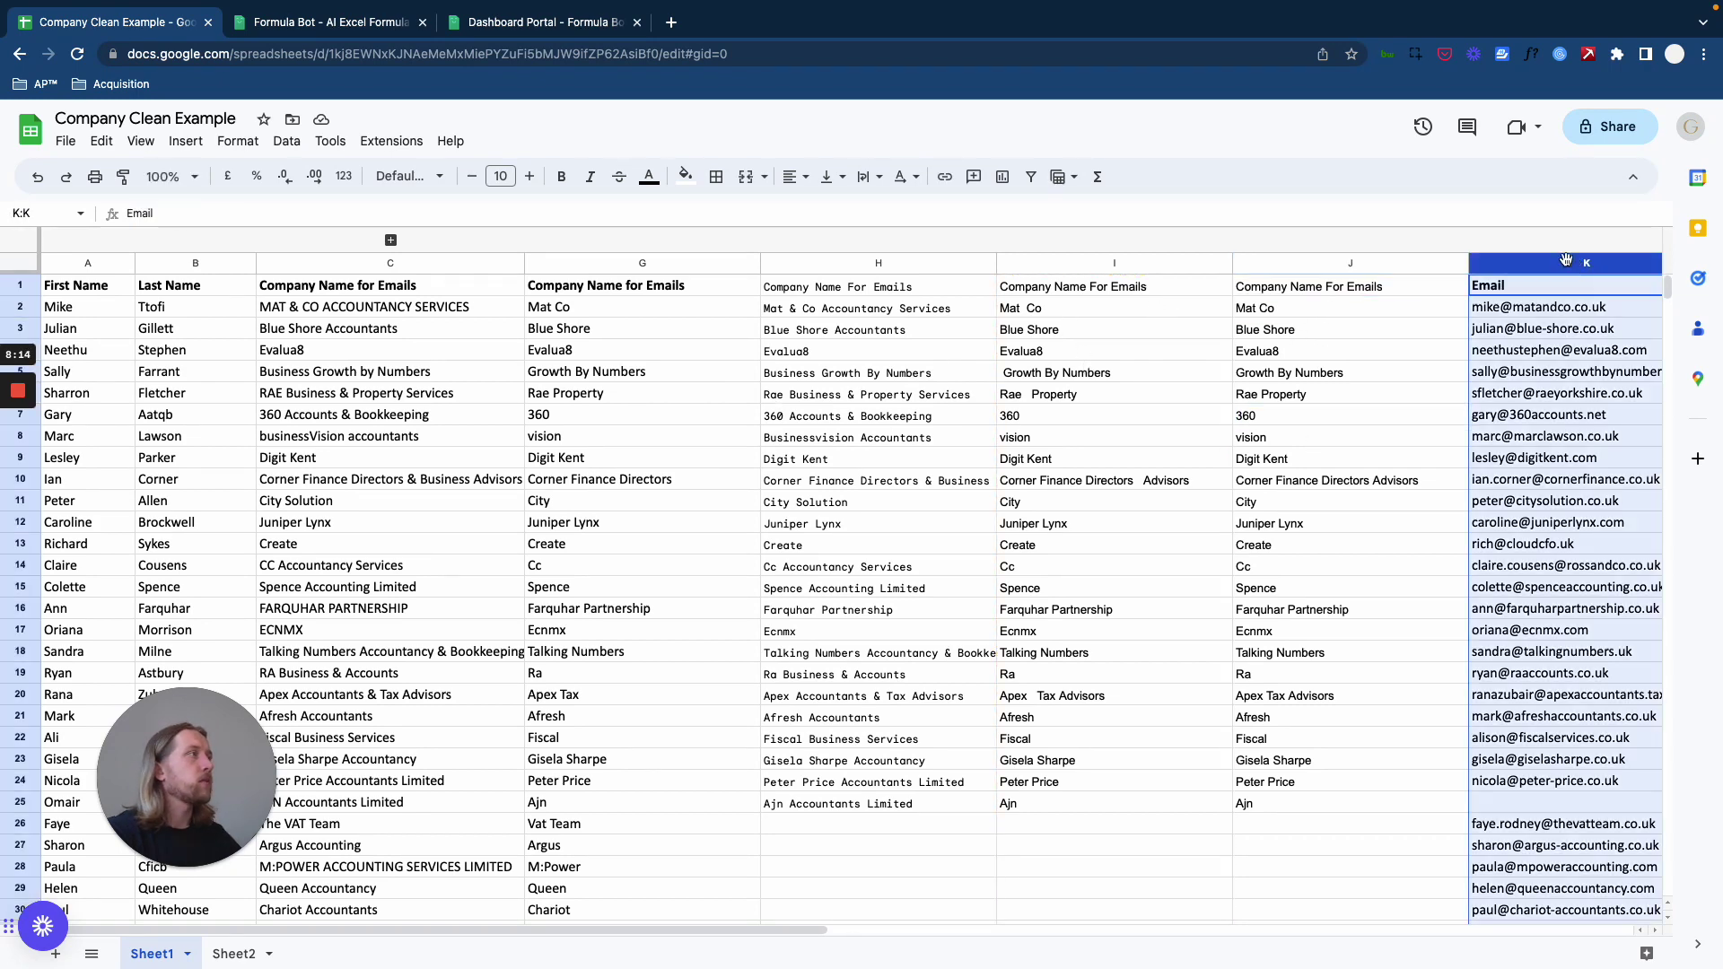
right_click(1569, 263)
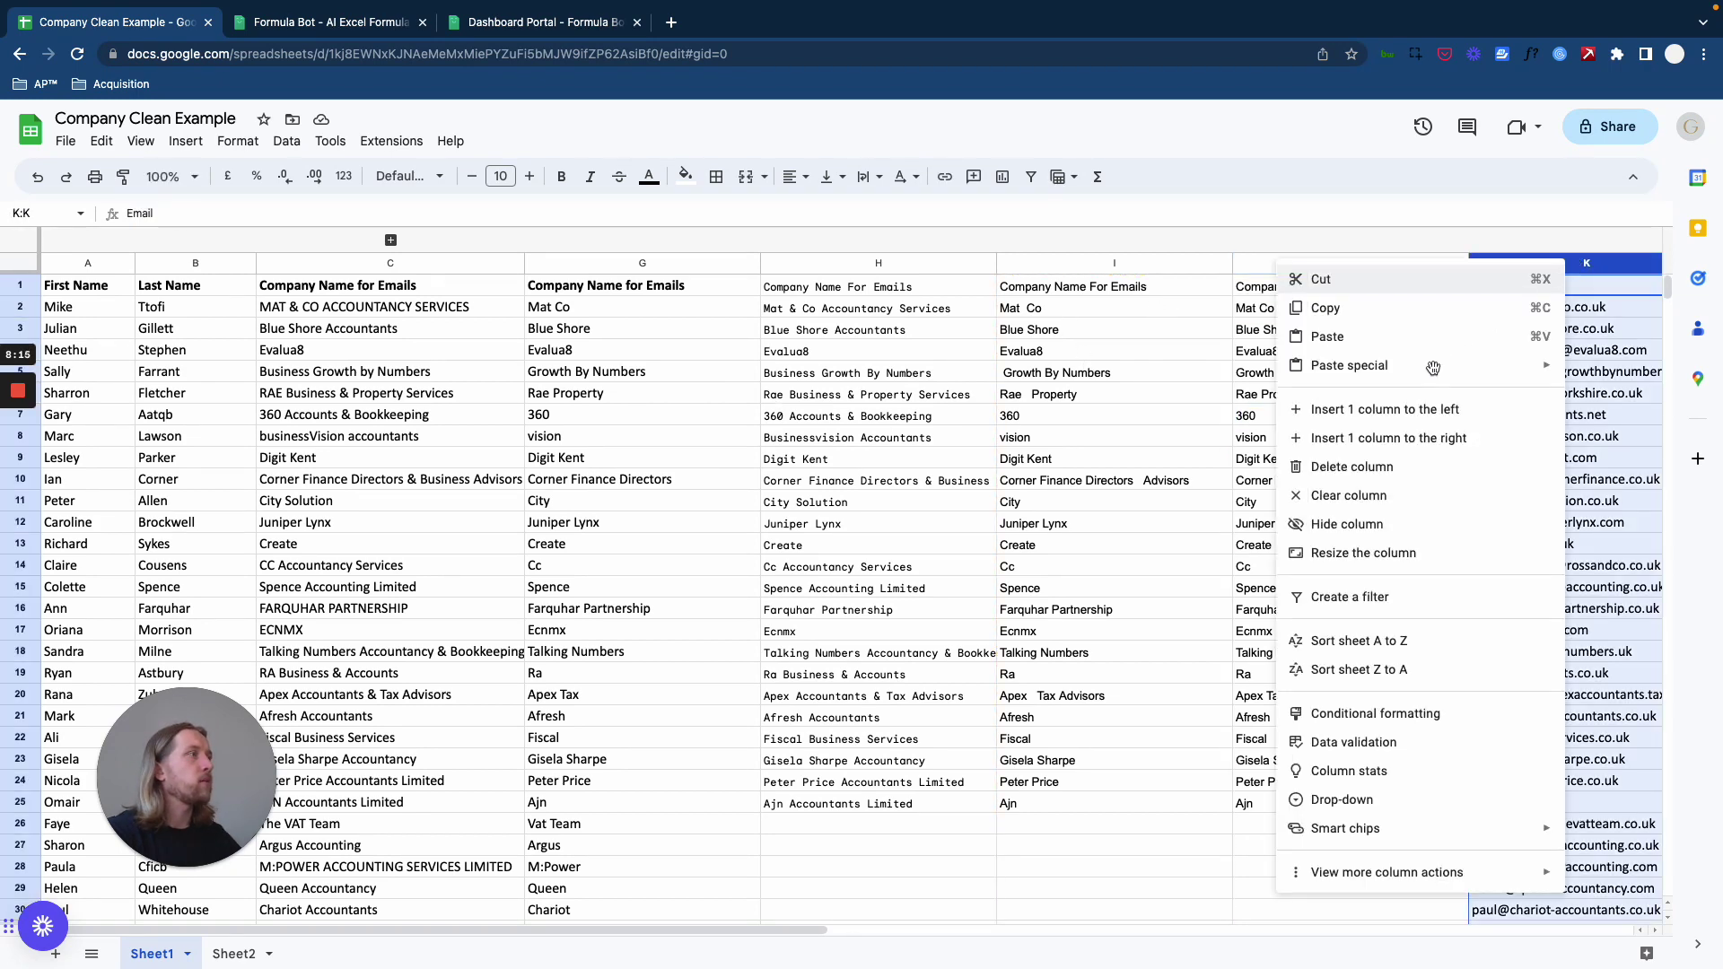
click(1343, 412)
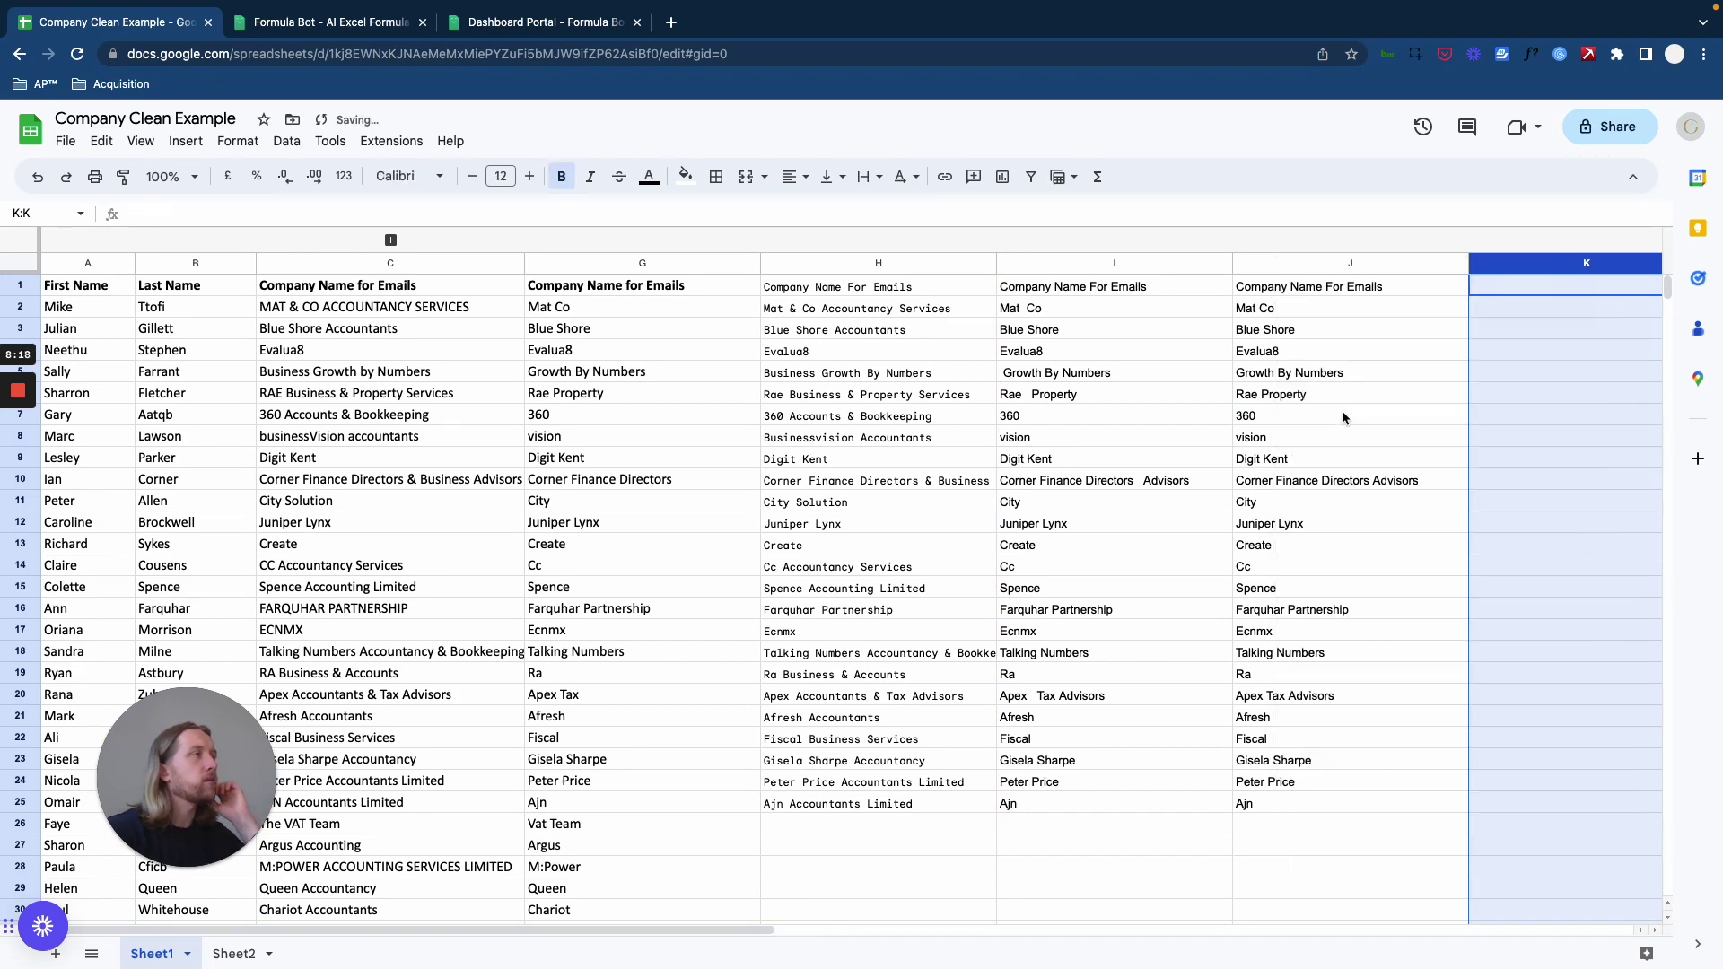
click(1513, 400)
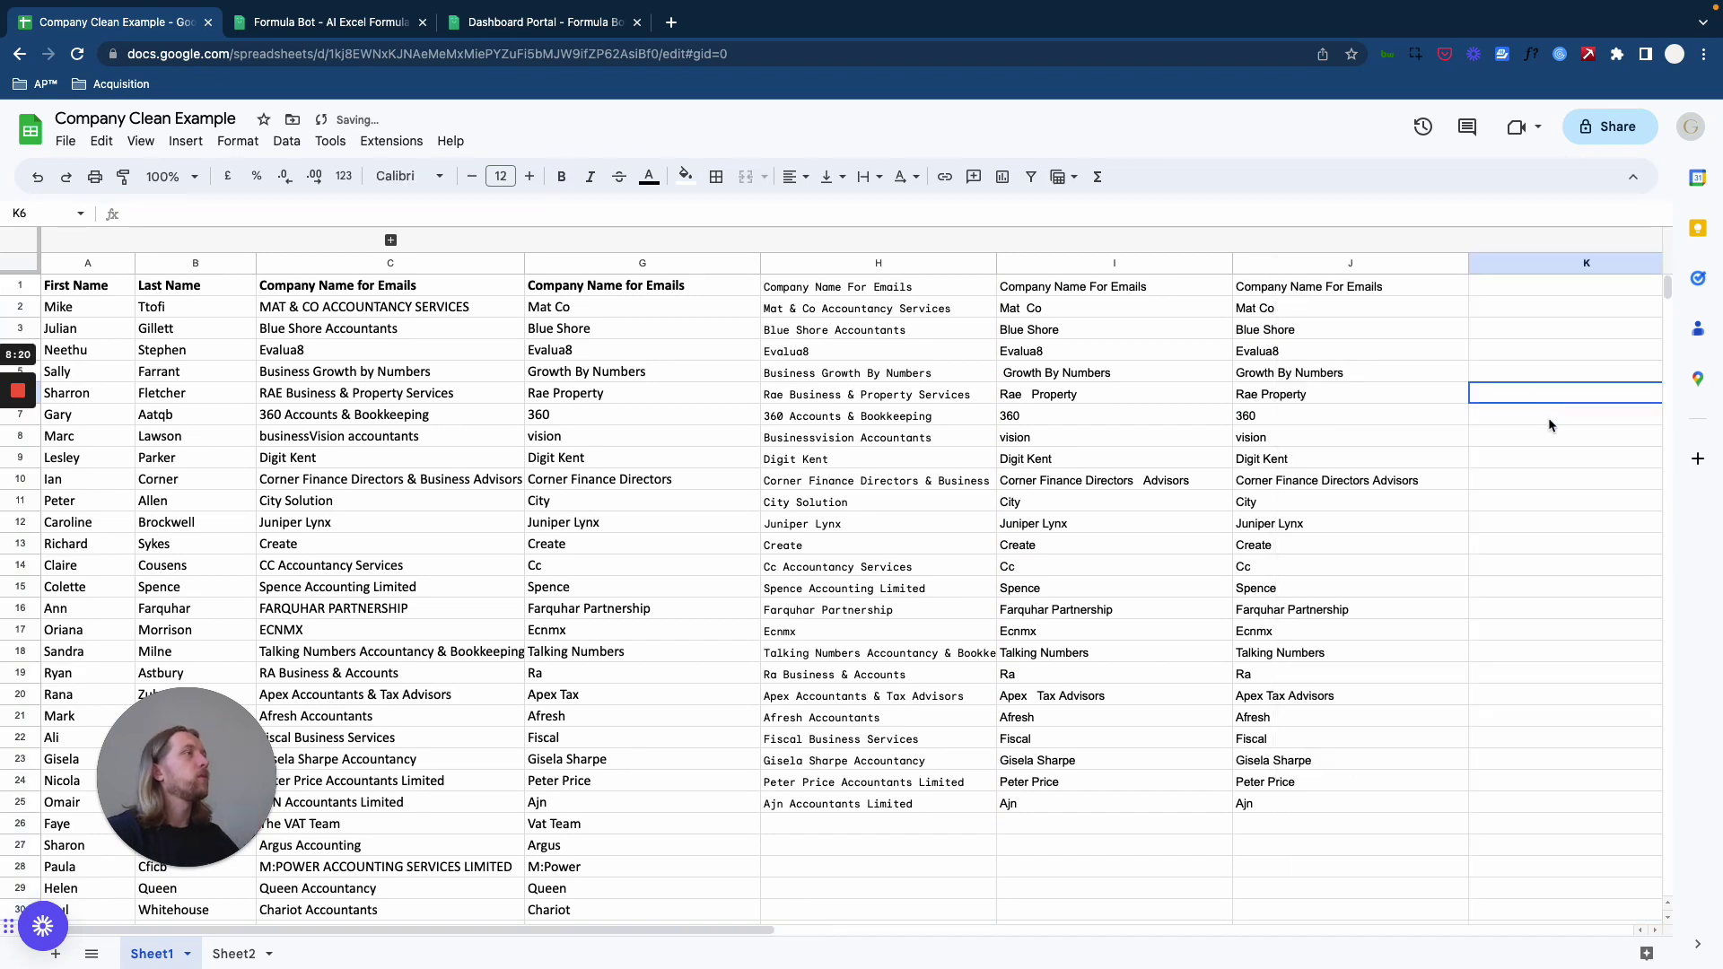
click(1391, 334)
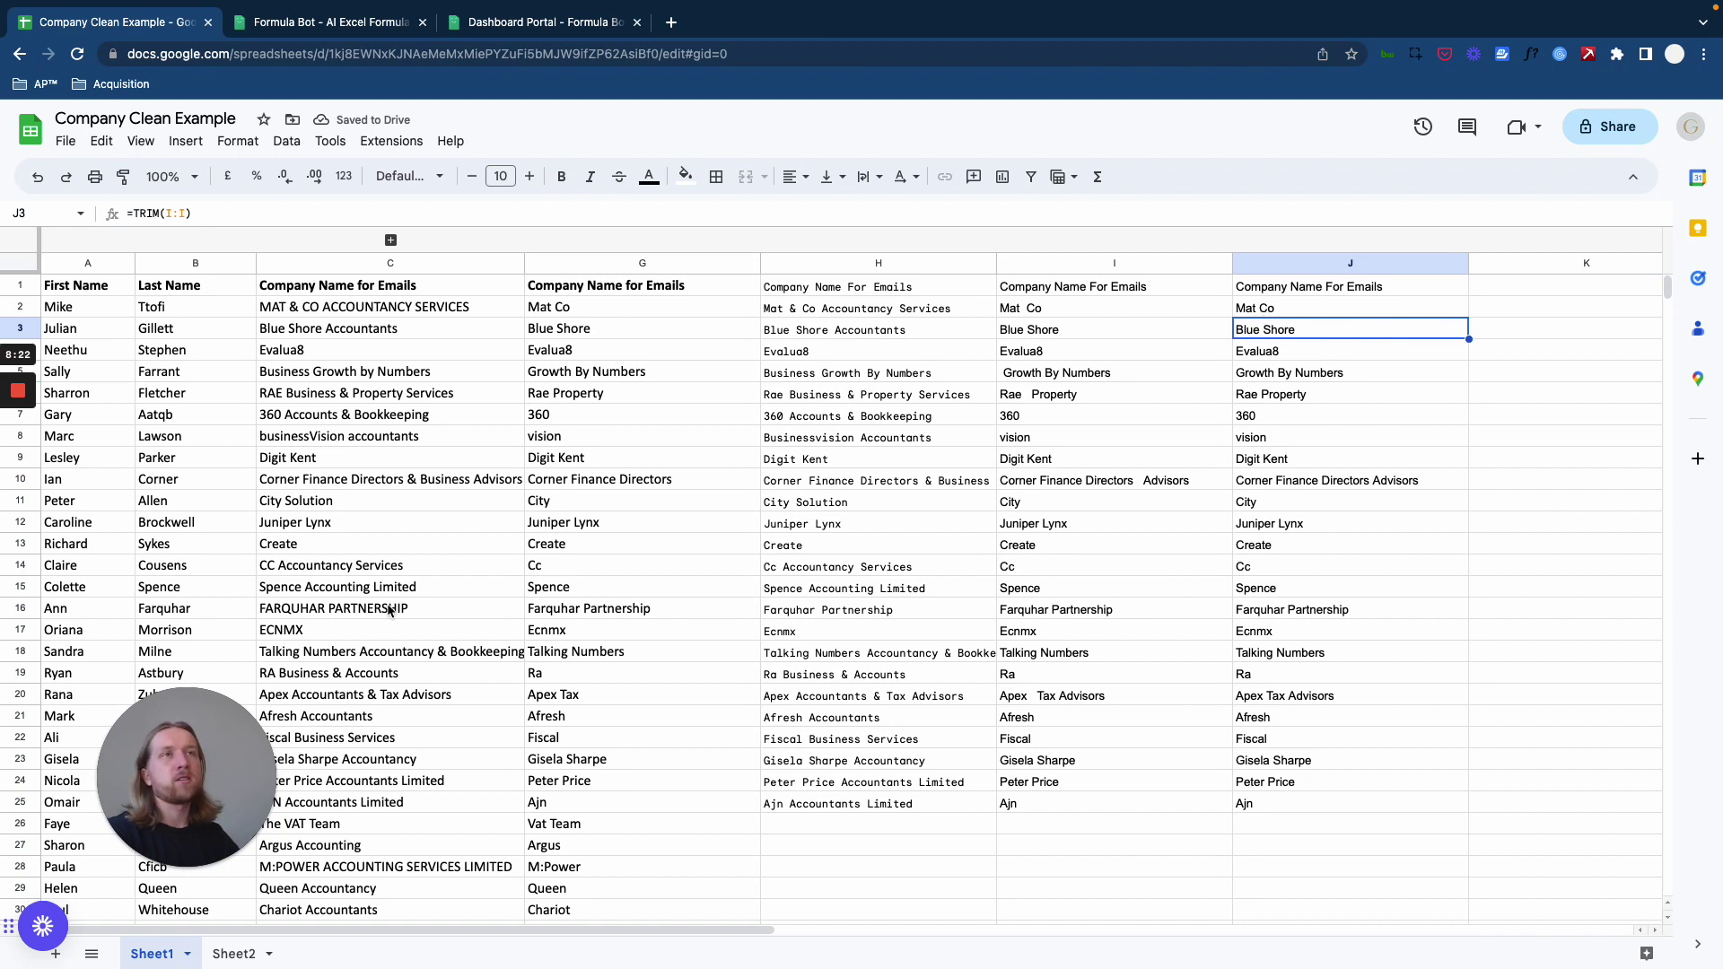
Step: Select the trimmed names J1:J25 and paste them into K1 as values only
drag(198, 773, 168, 769)
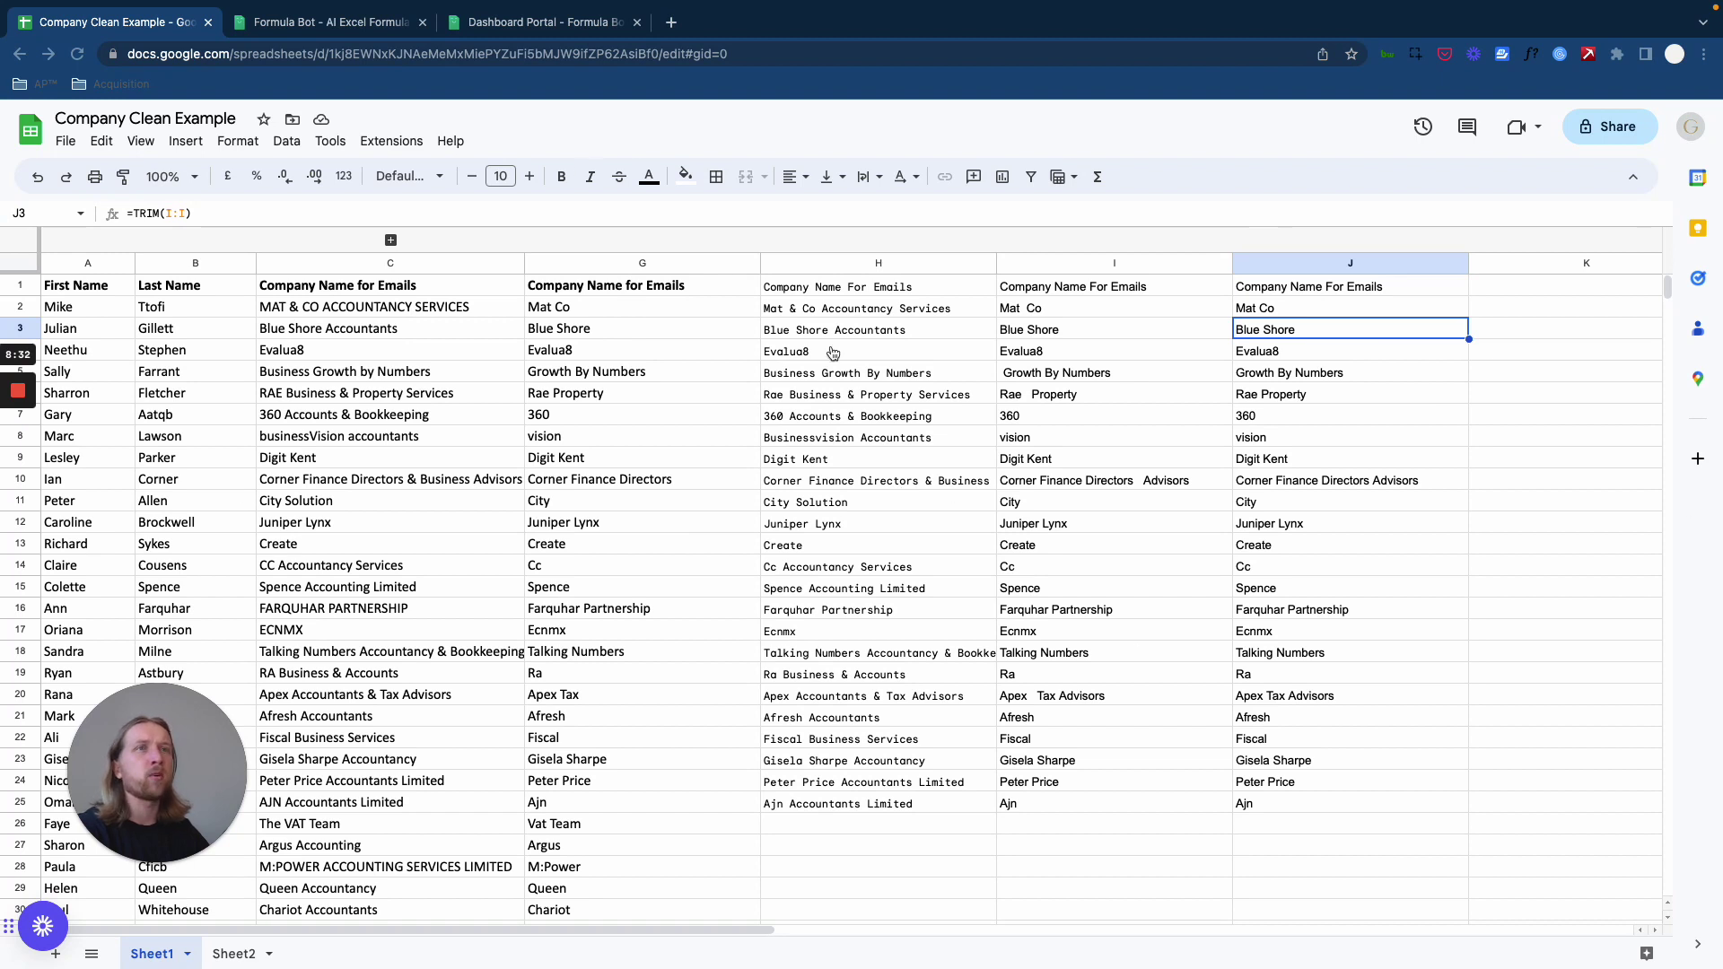
click(1291, 551)
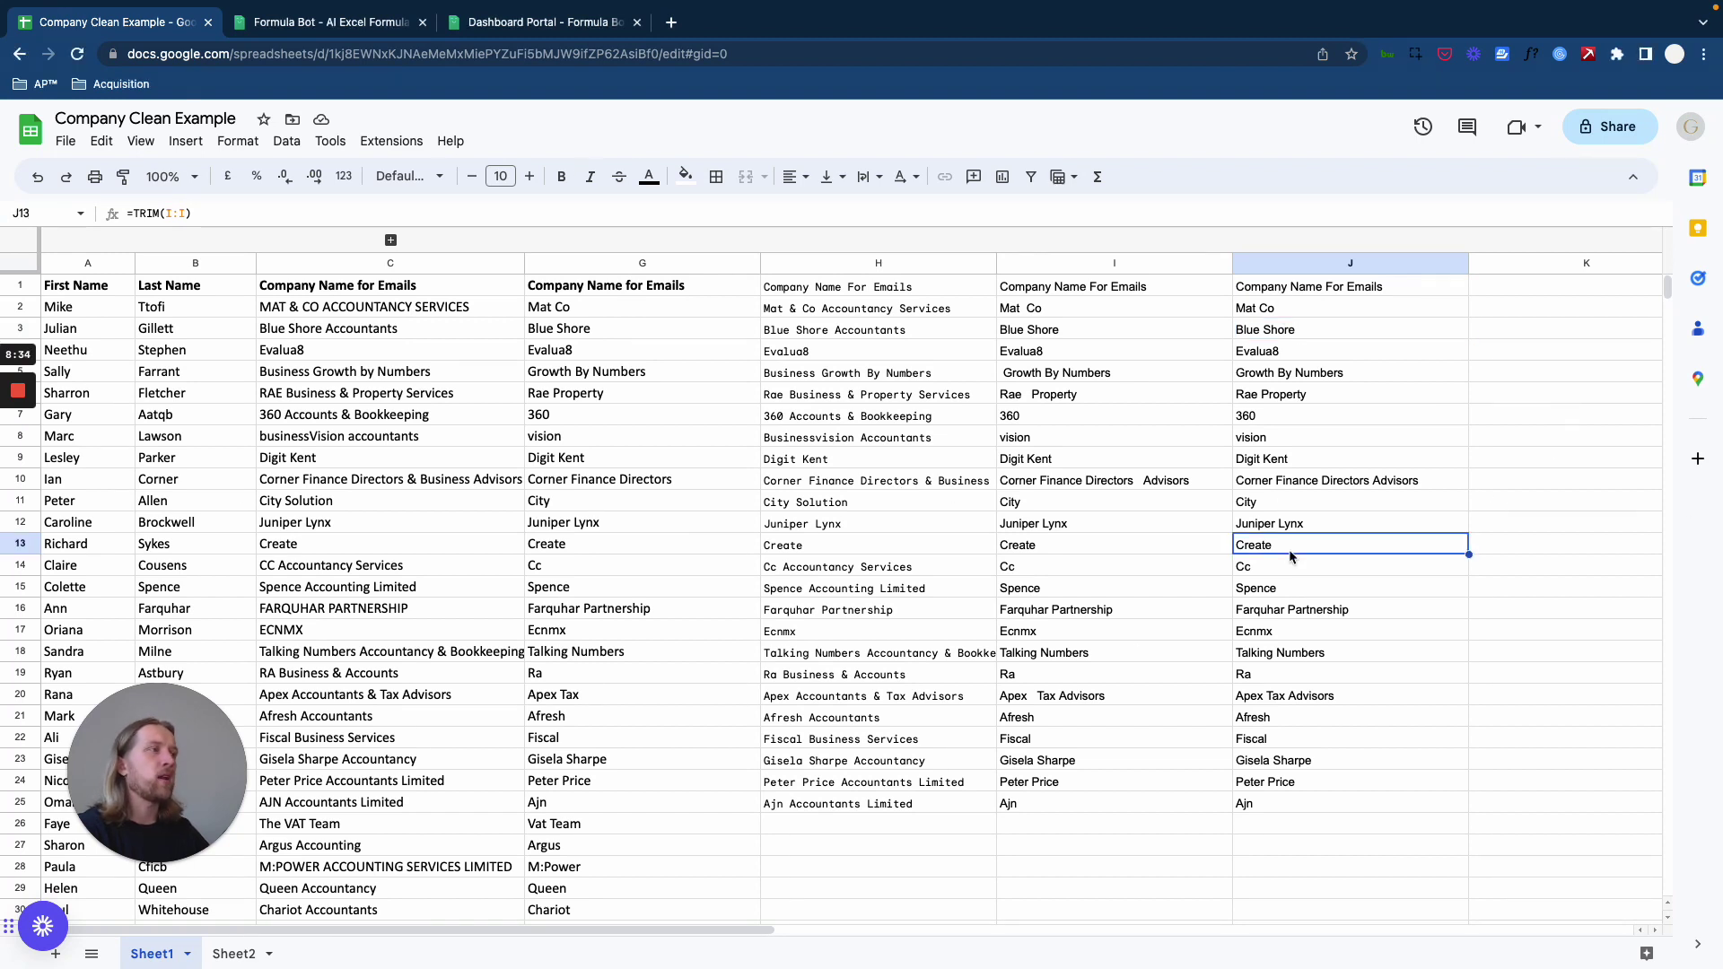
click(1290, 314)
click(1534, 288)
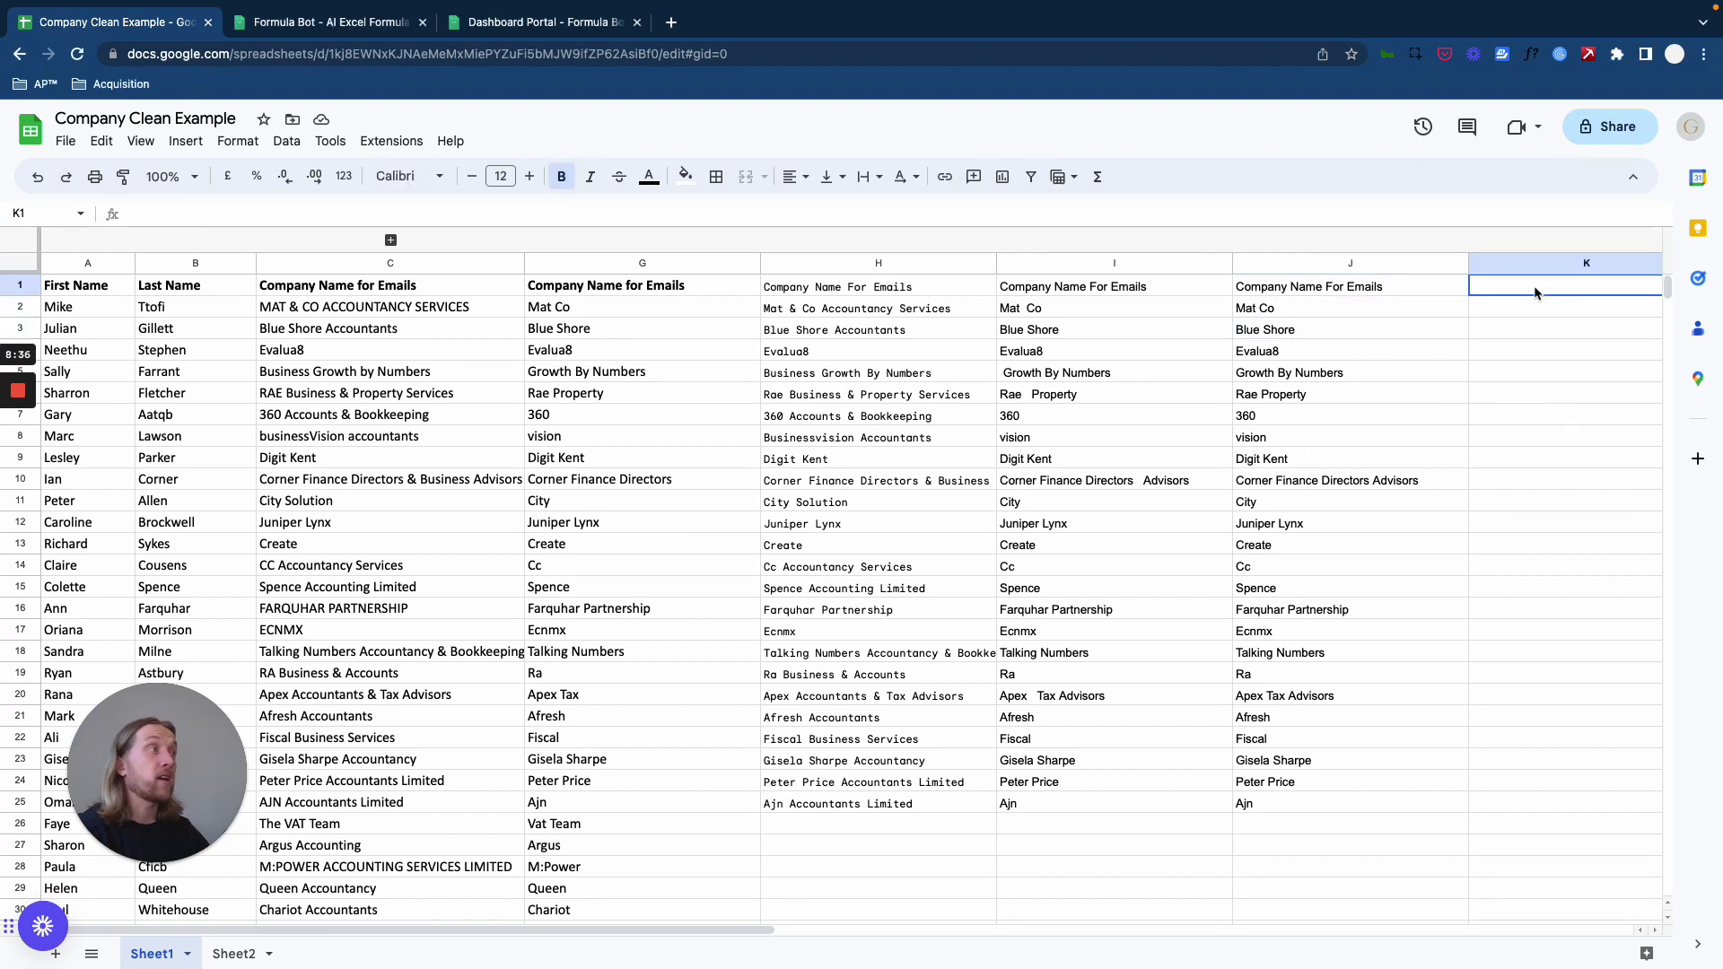
click(1474, 338)
drag(1312, 288, 1297, 791)
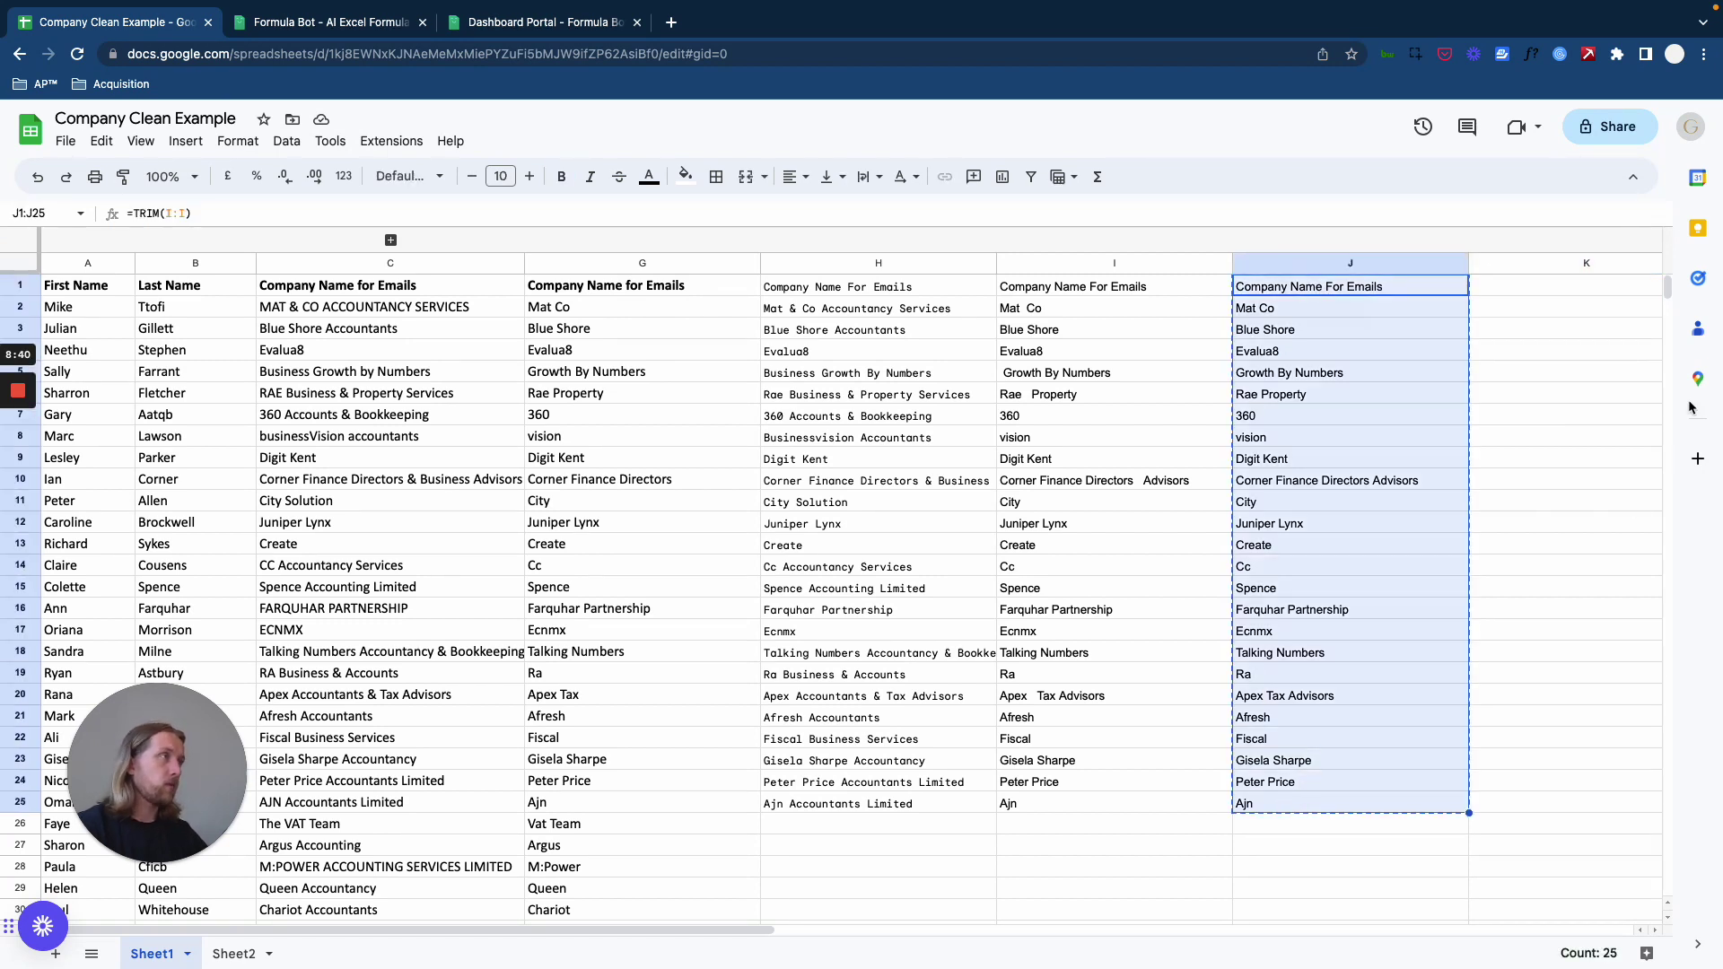
click(1523, 328)
click(1494, 289)
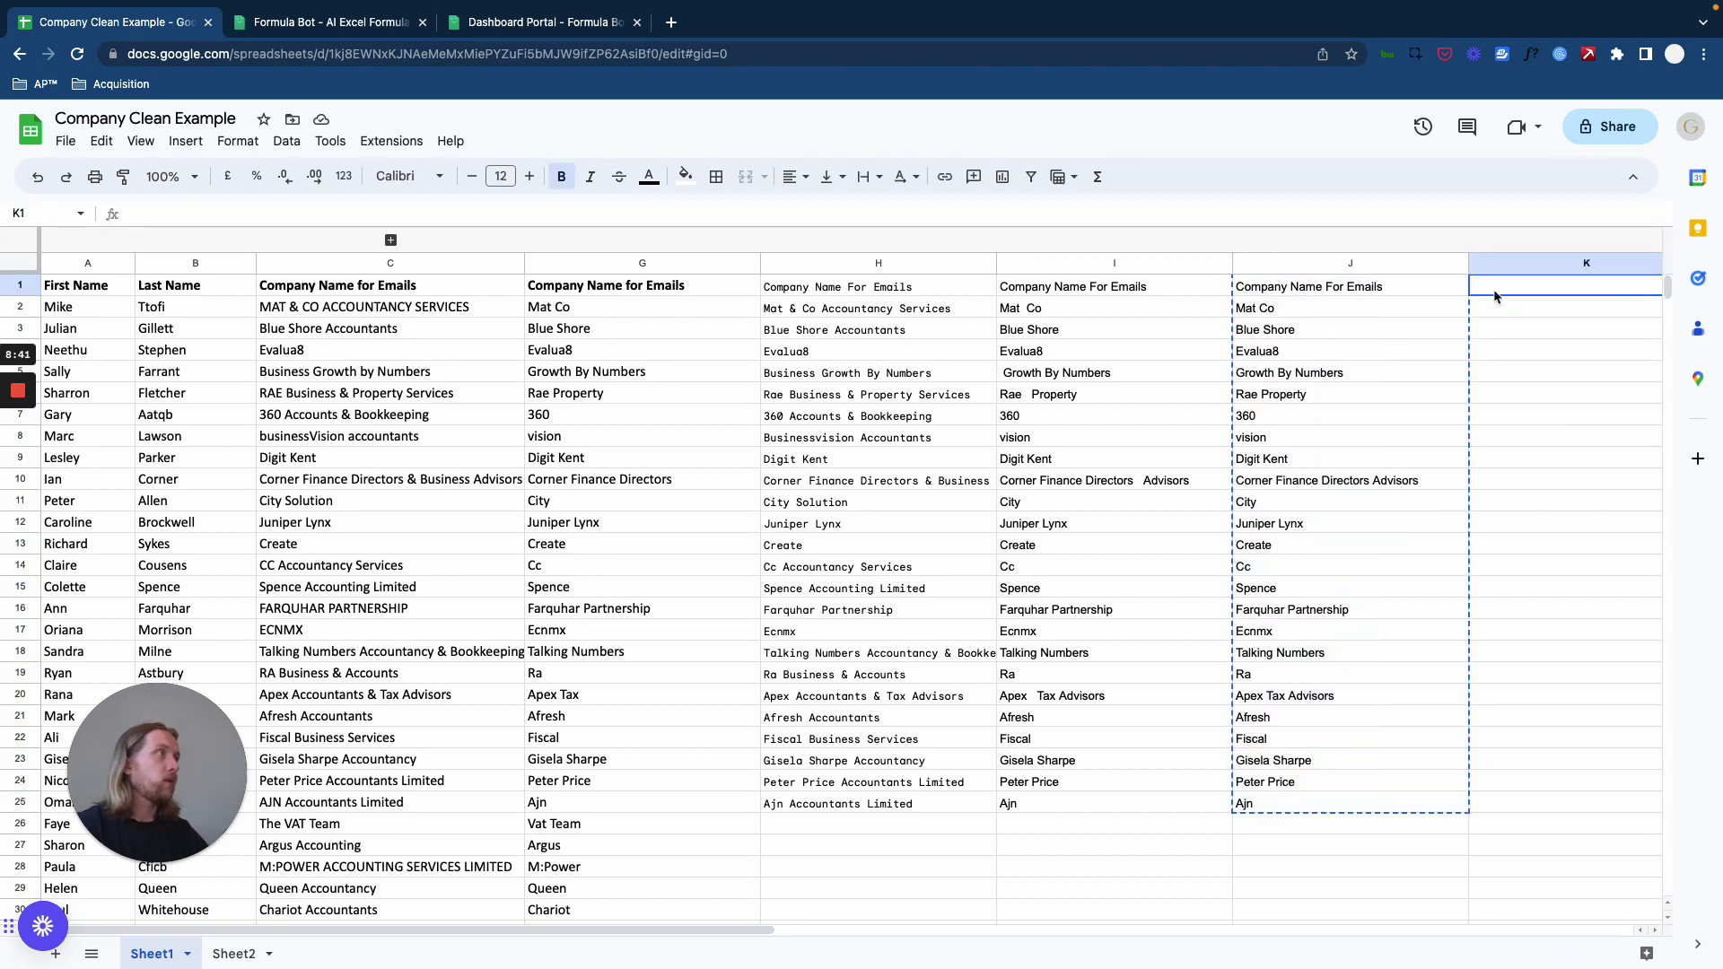
click(102, 141)
mouse_move(127, 333)
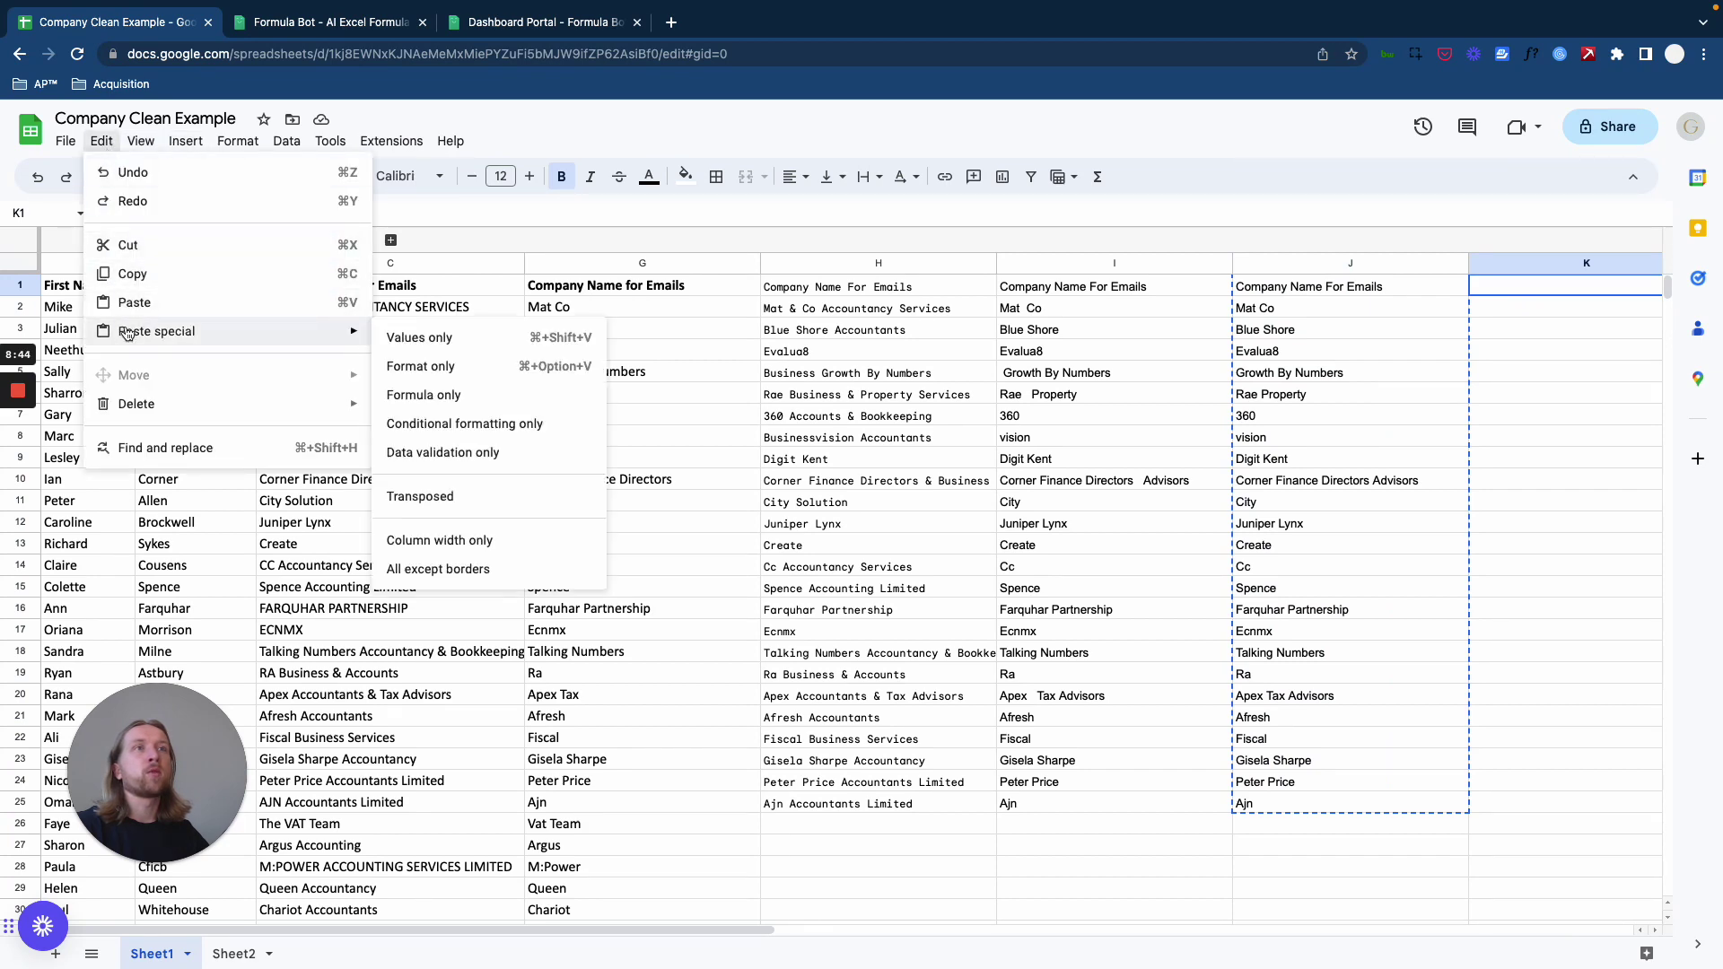
click(464, 347)
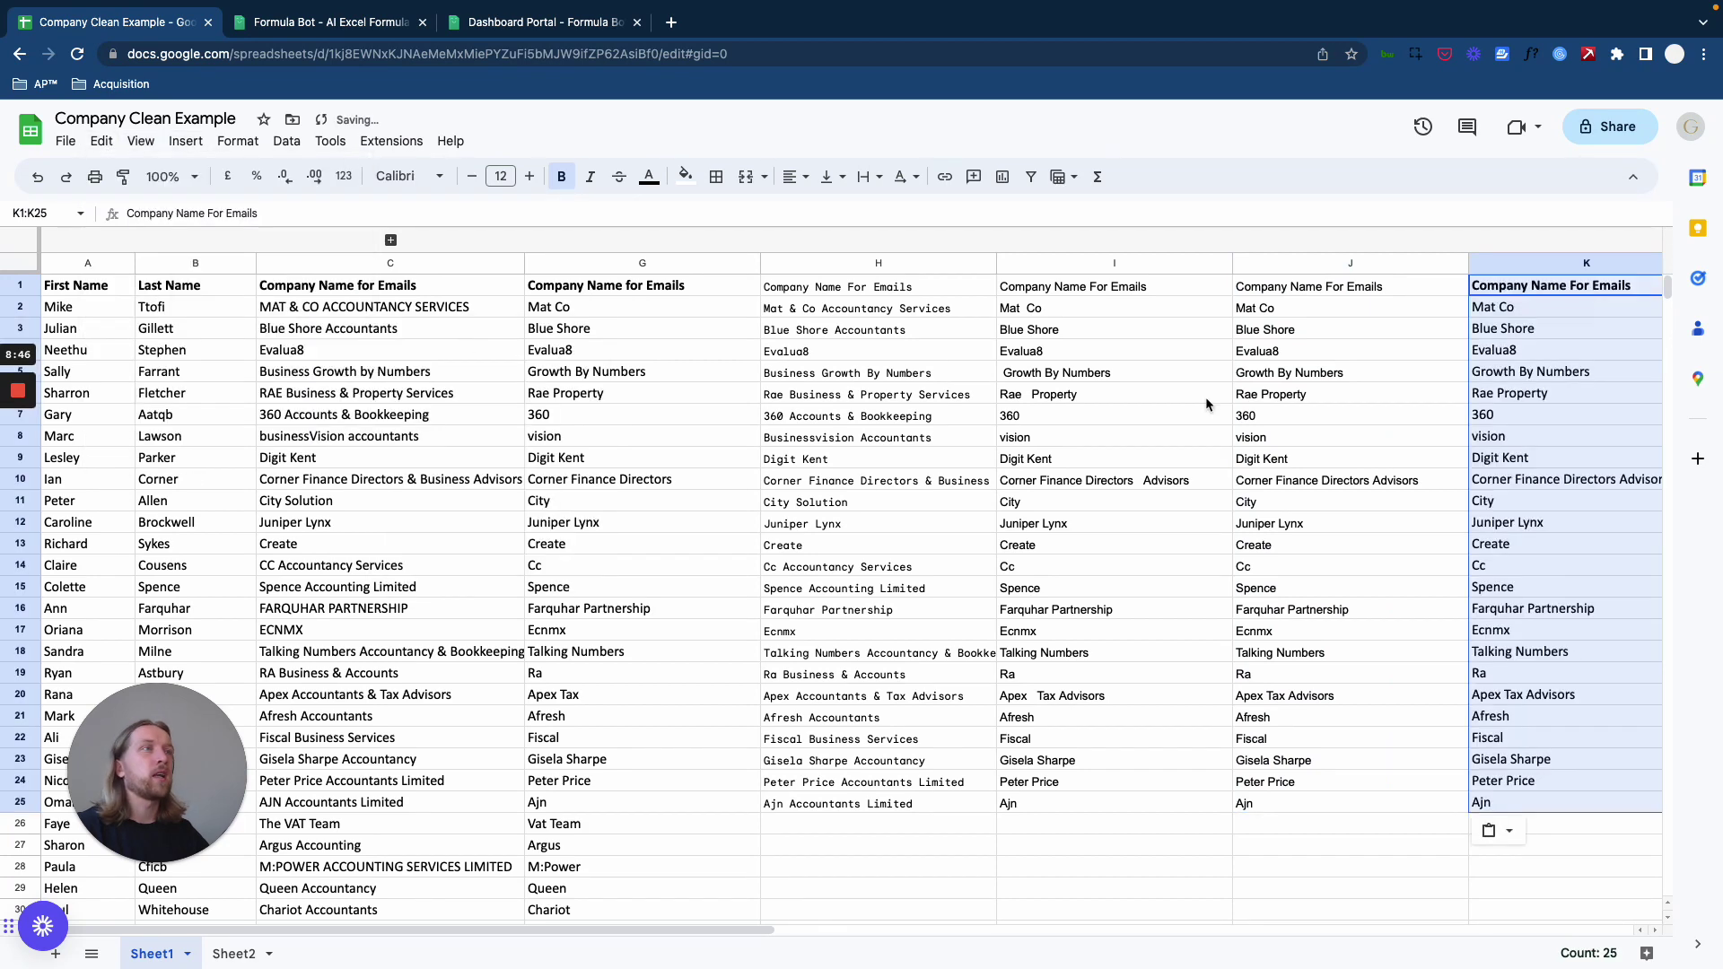
Step: Confirm K2 holds a plain value while J2 keeps its formula, then return to Sheet2
click(1531, 309)
scroll(1472, 311, right, 1)
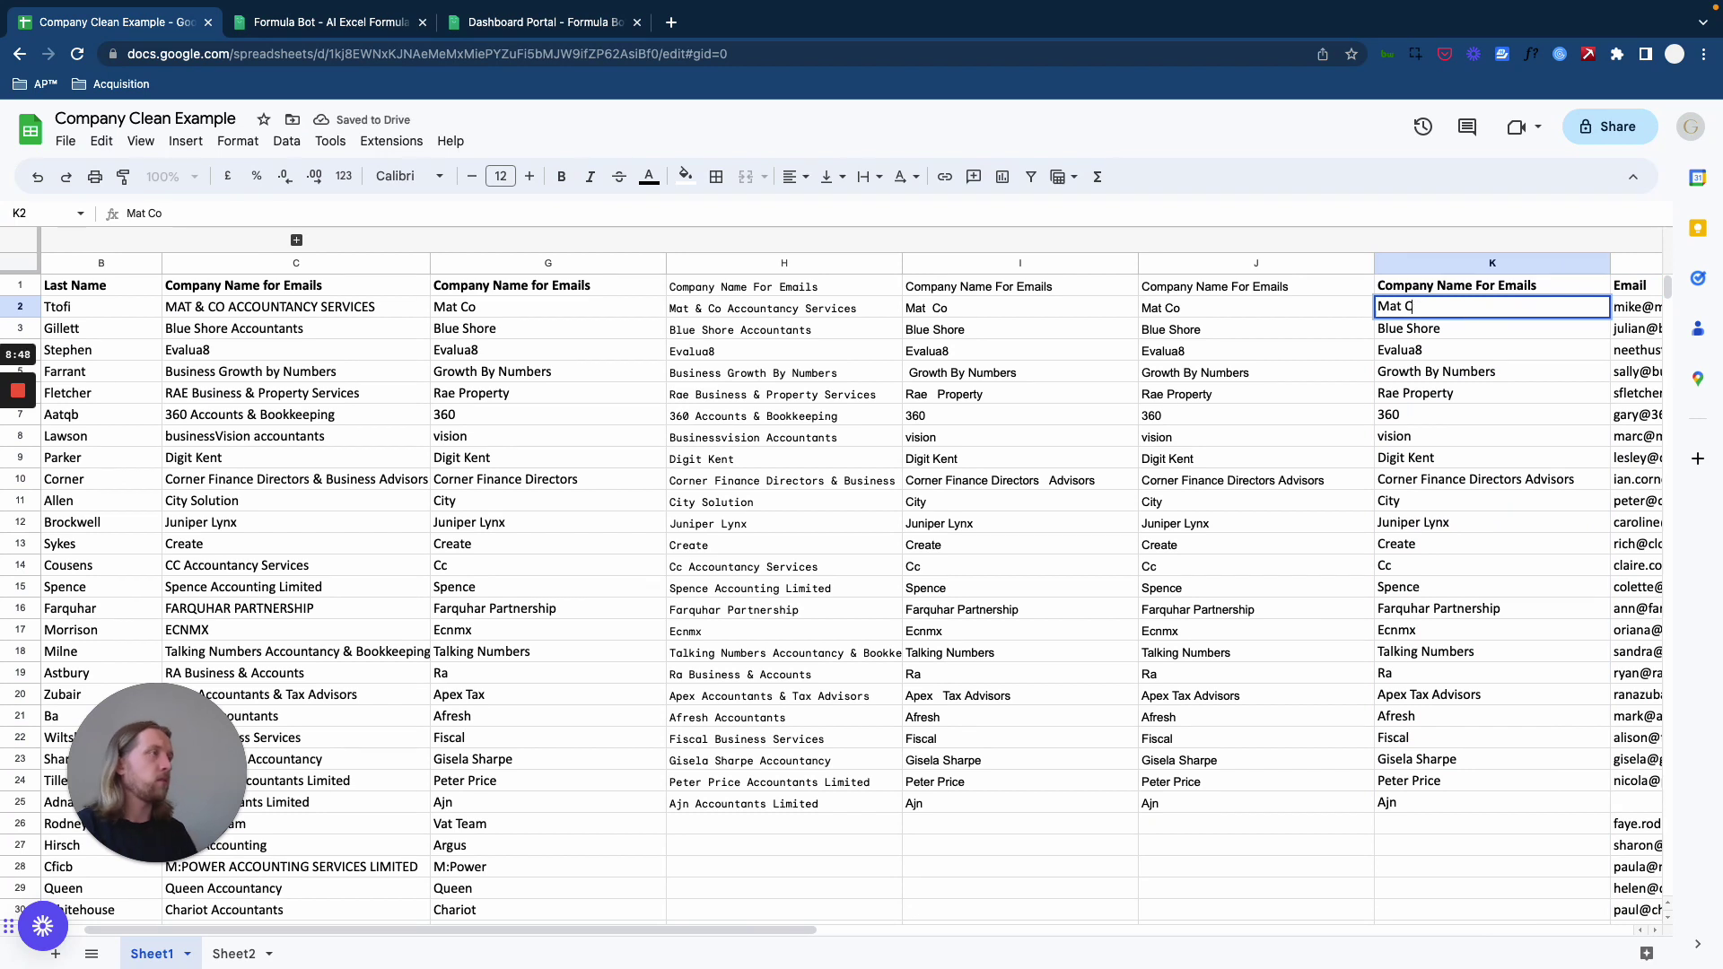
key(Return)
click(1167, 307)
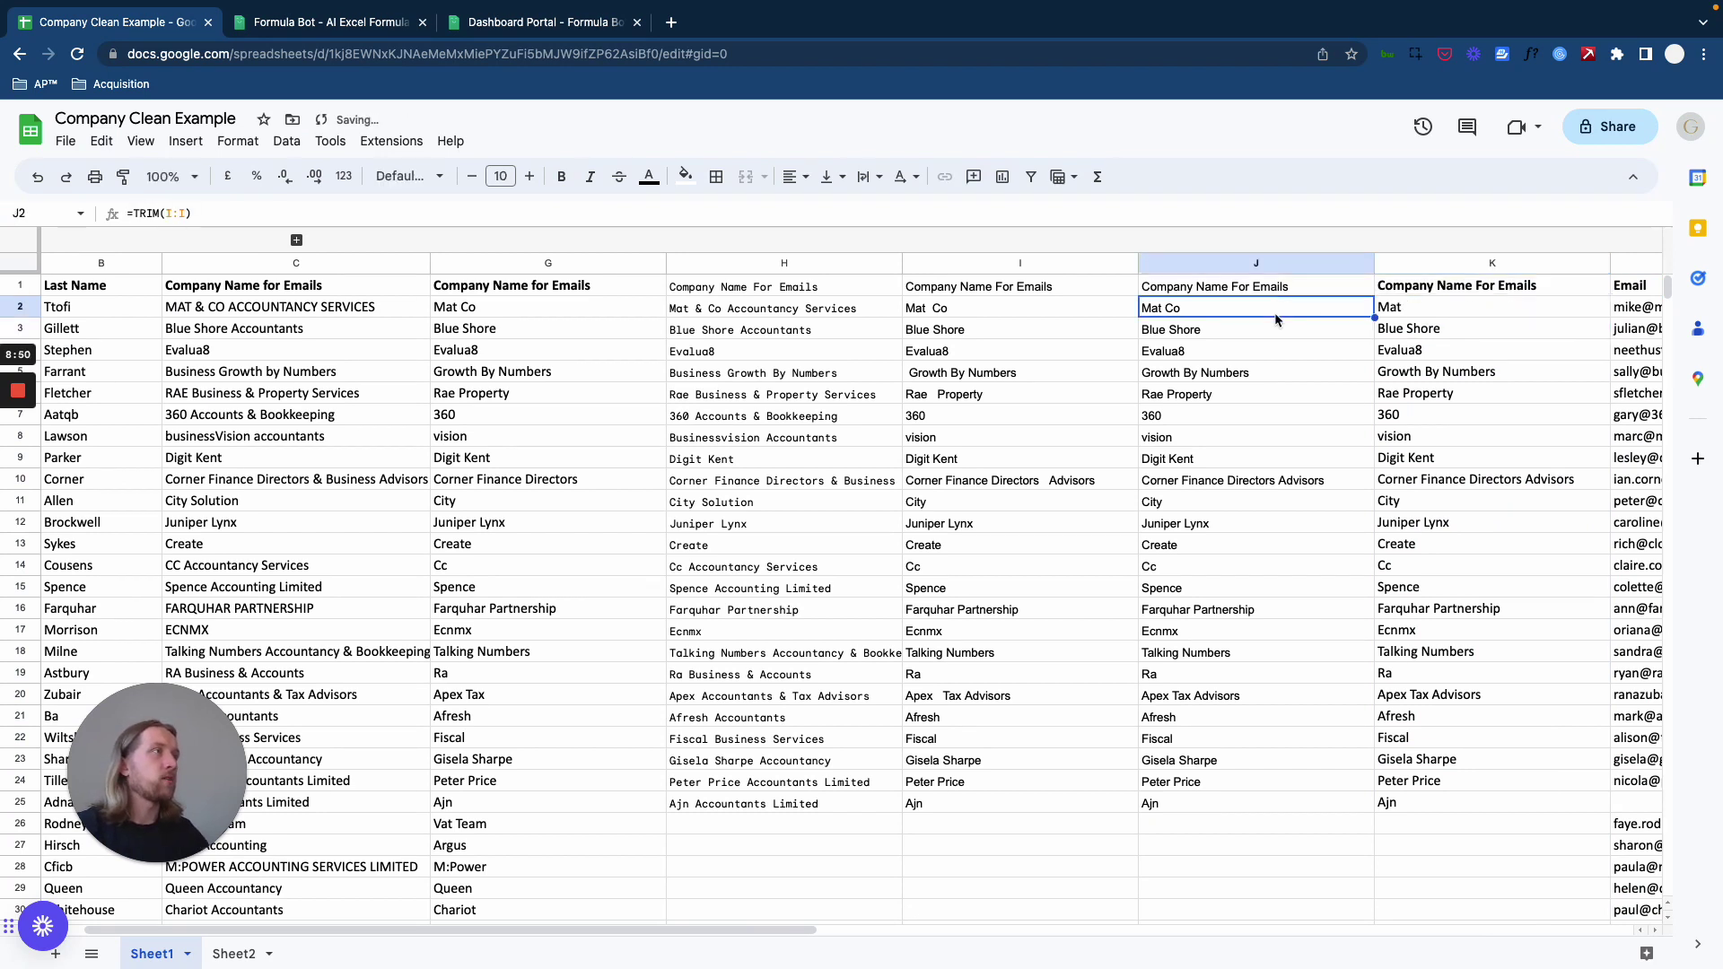
double_click(1167, 307)
key(Escape)
click(1478, 310)
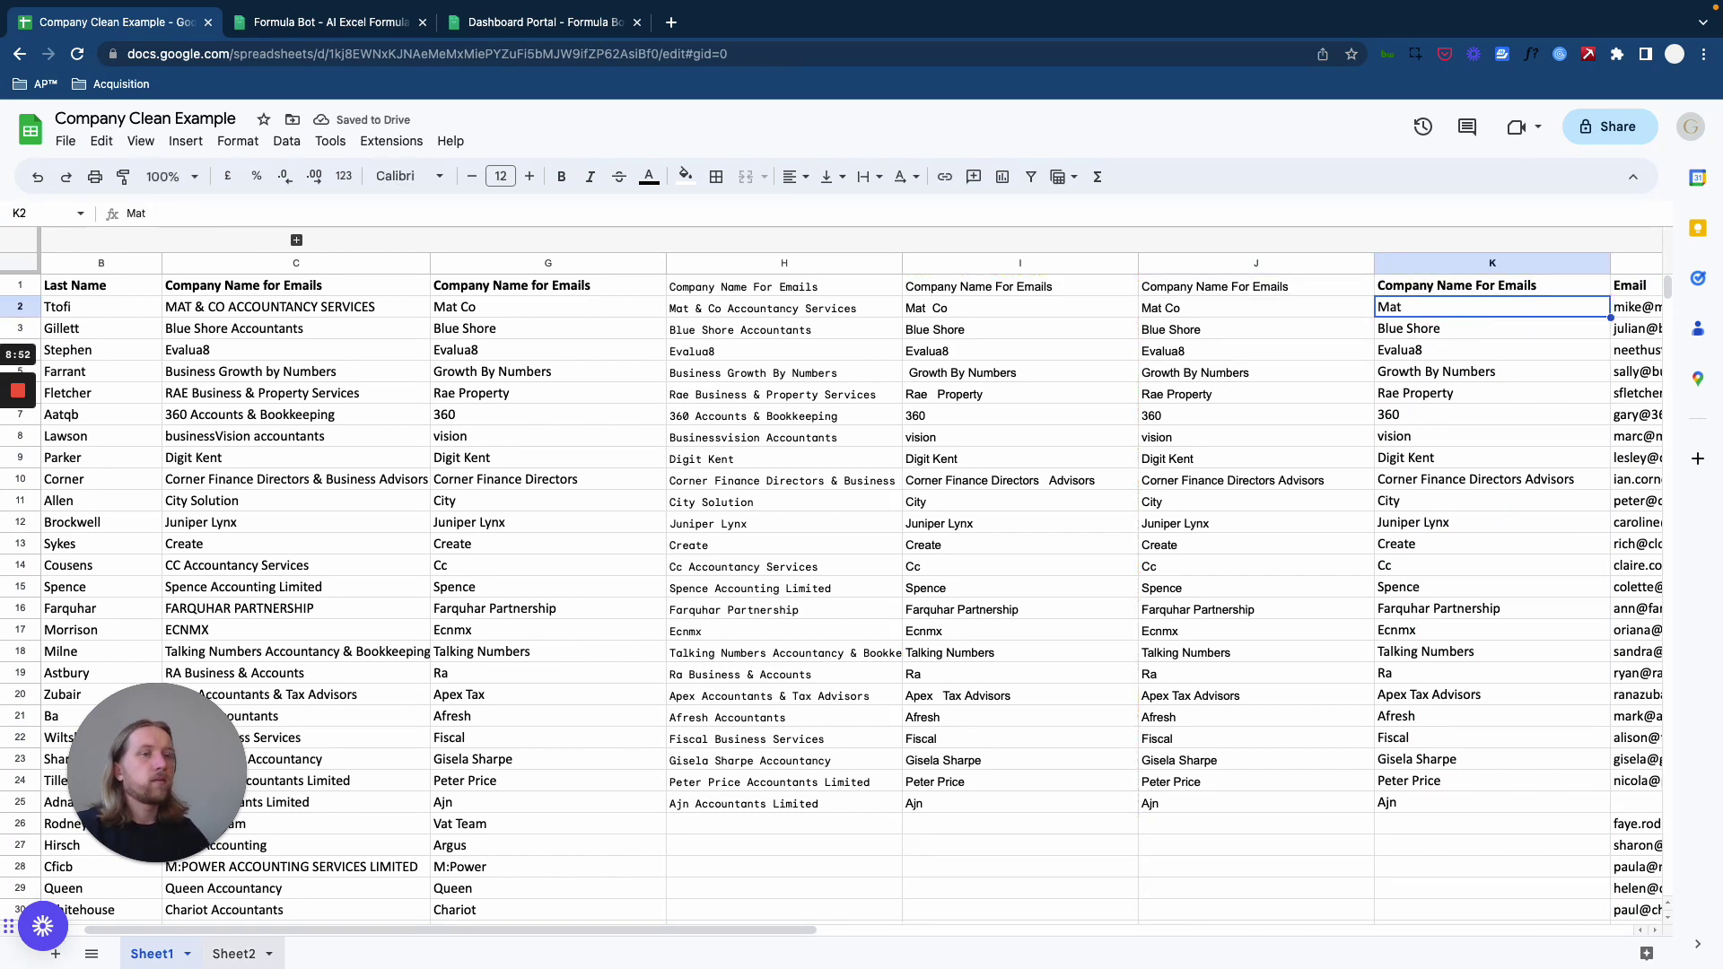
click(233, 953)
Step: Select step 5, 'delete unused columns', in the Sheet2 step list
click(482, 472)
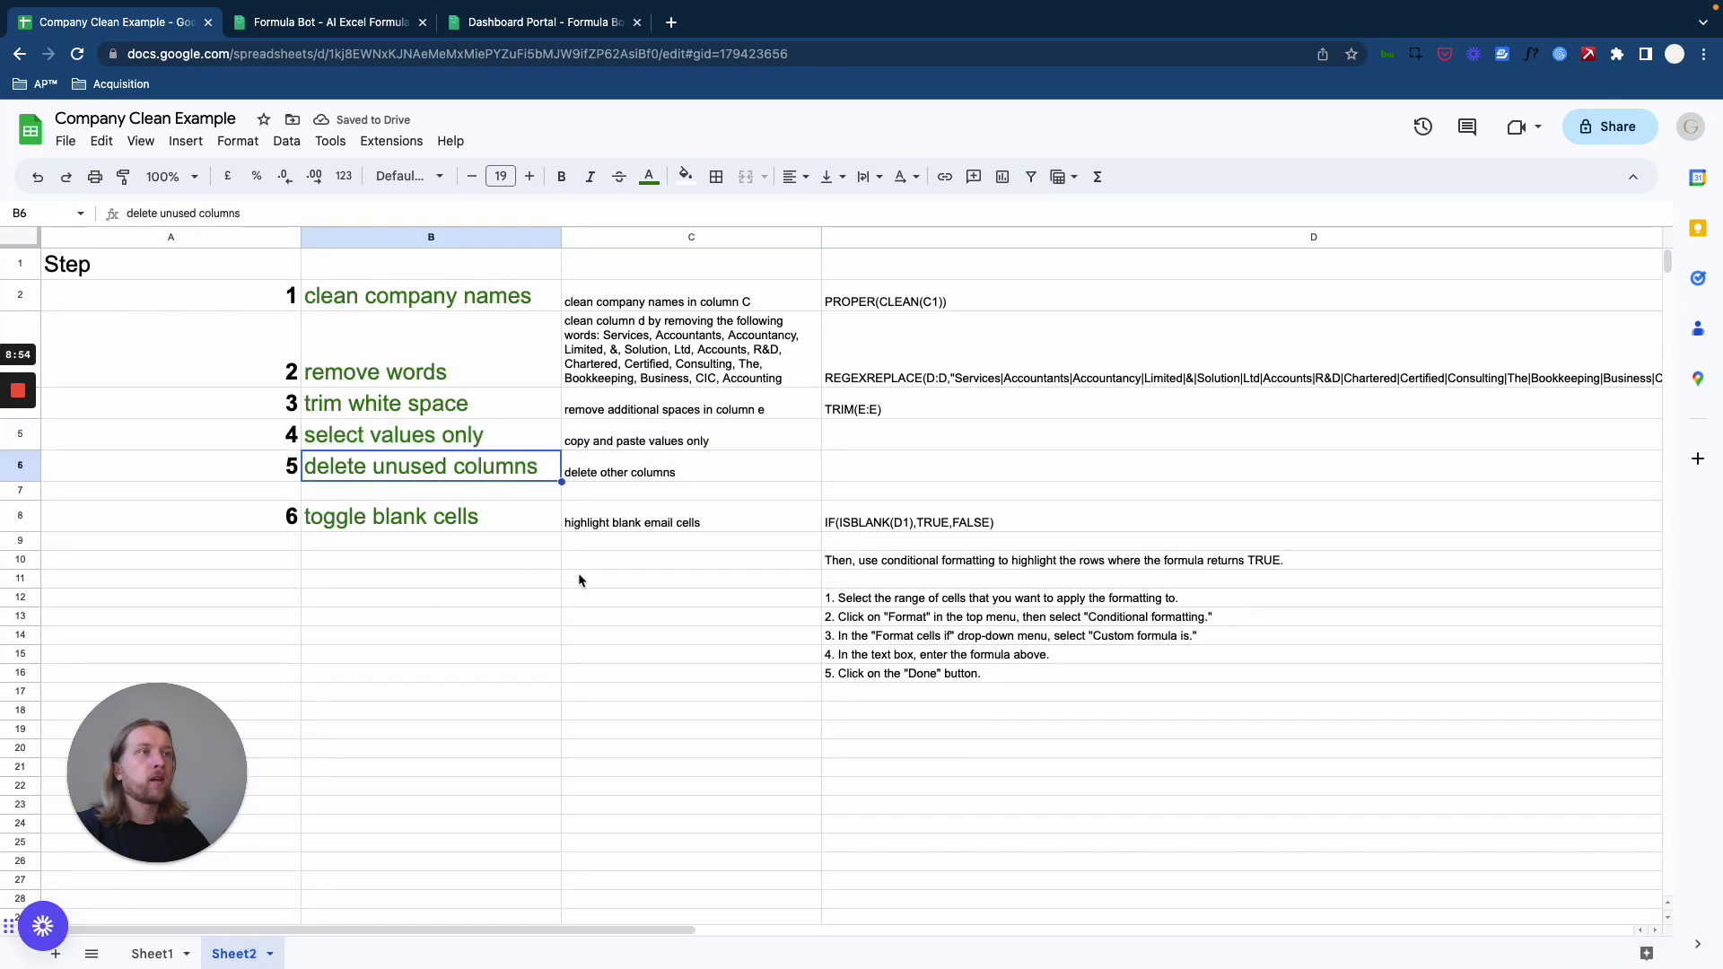
click(578, 575)
drag(252, 470, 777, 490)
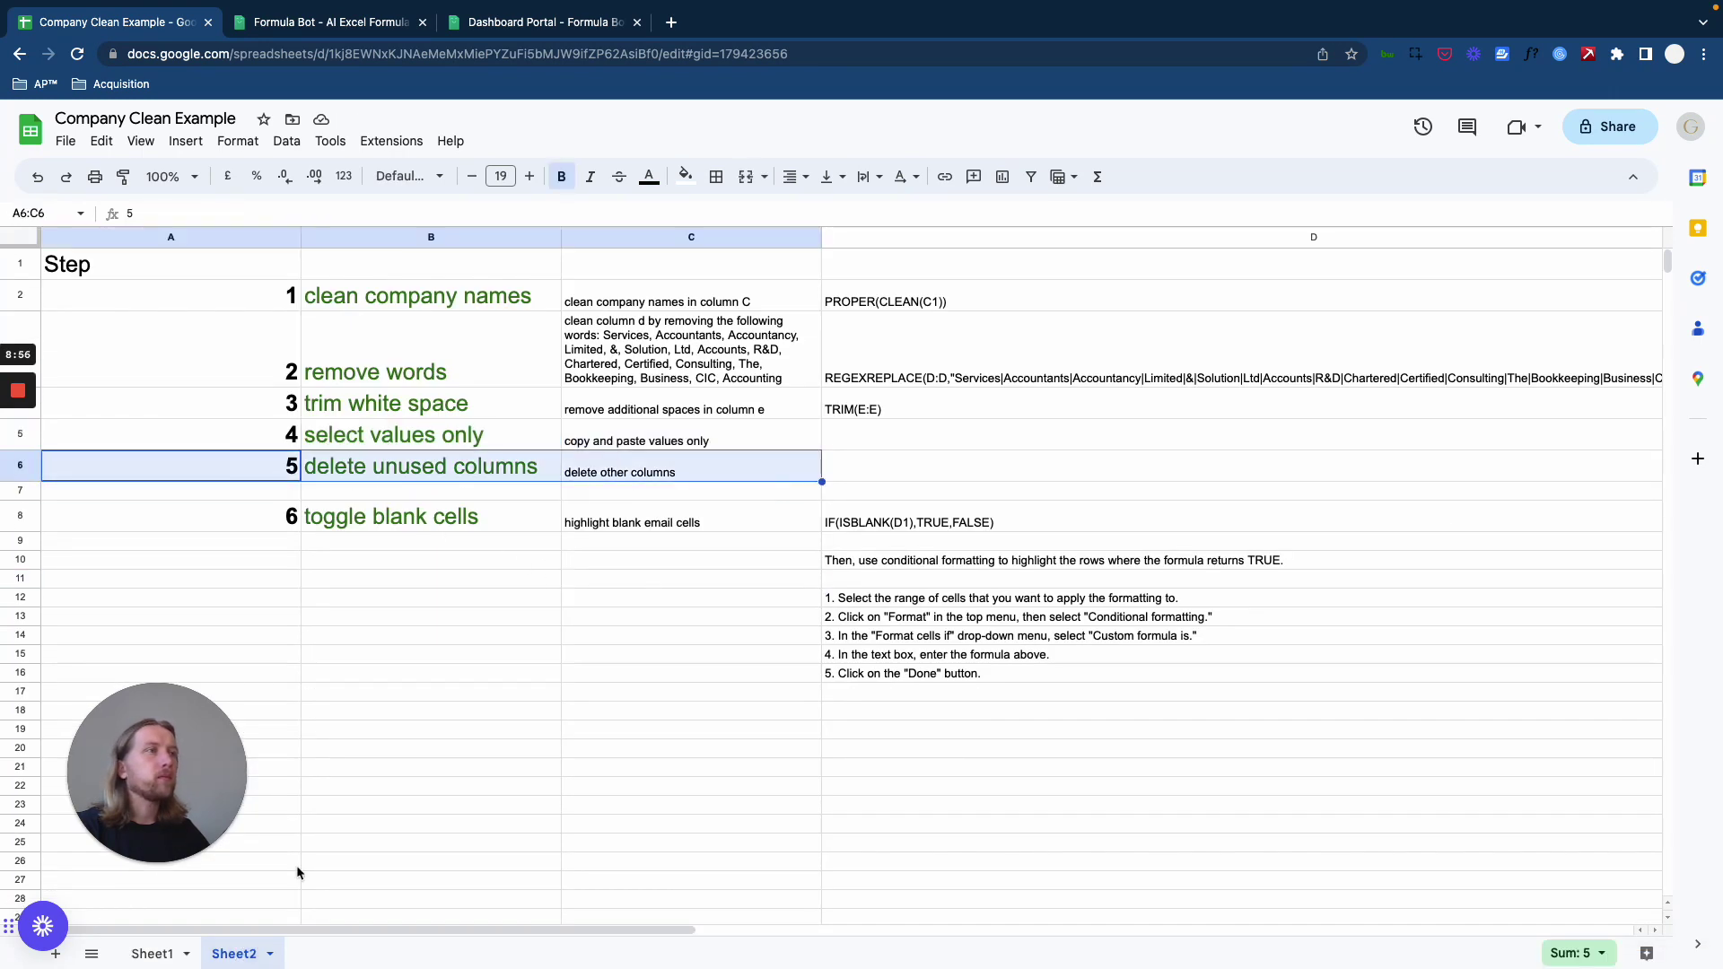
Step: On Sheet1, unhide columns D–F and inspect the REGEXREPLACE and cleaned-name cells
click(152, 953)
click(1257, 351)
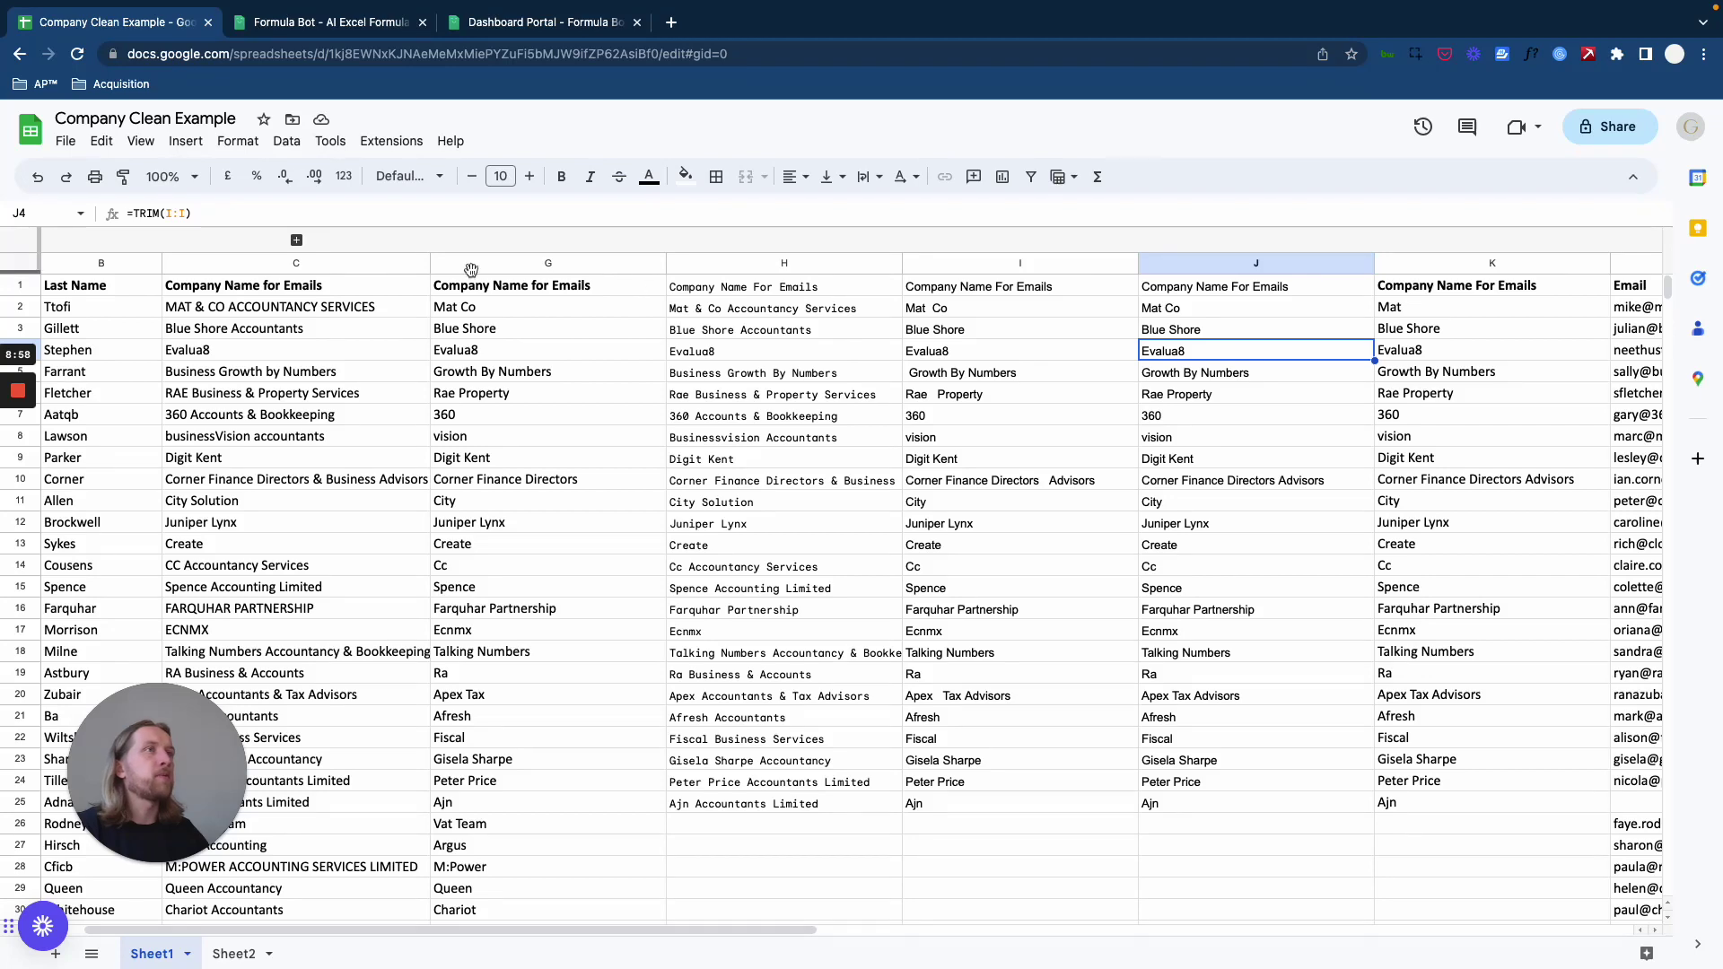
scroll(708, 463, left, 2)
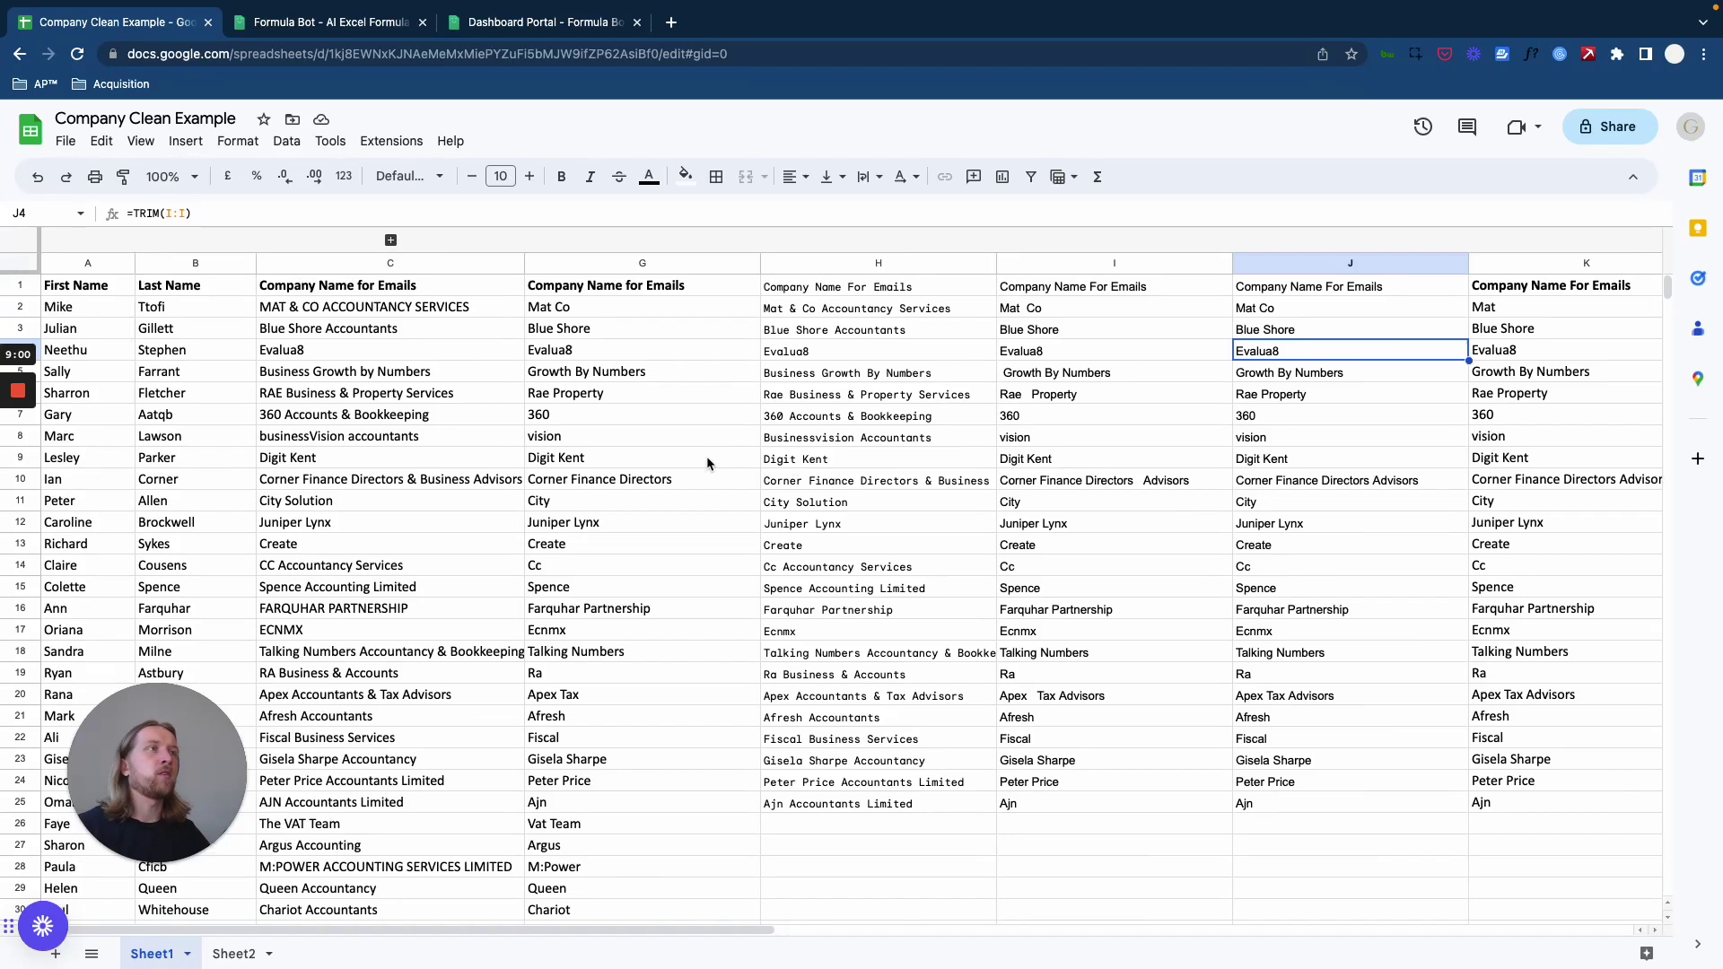
click(390, 239)
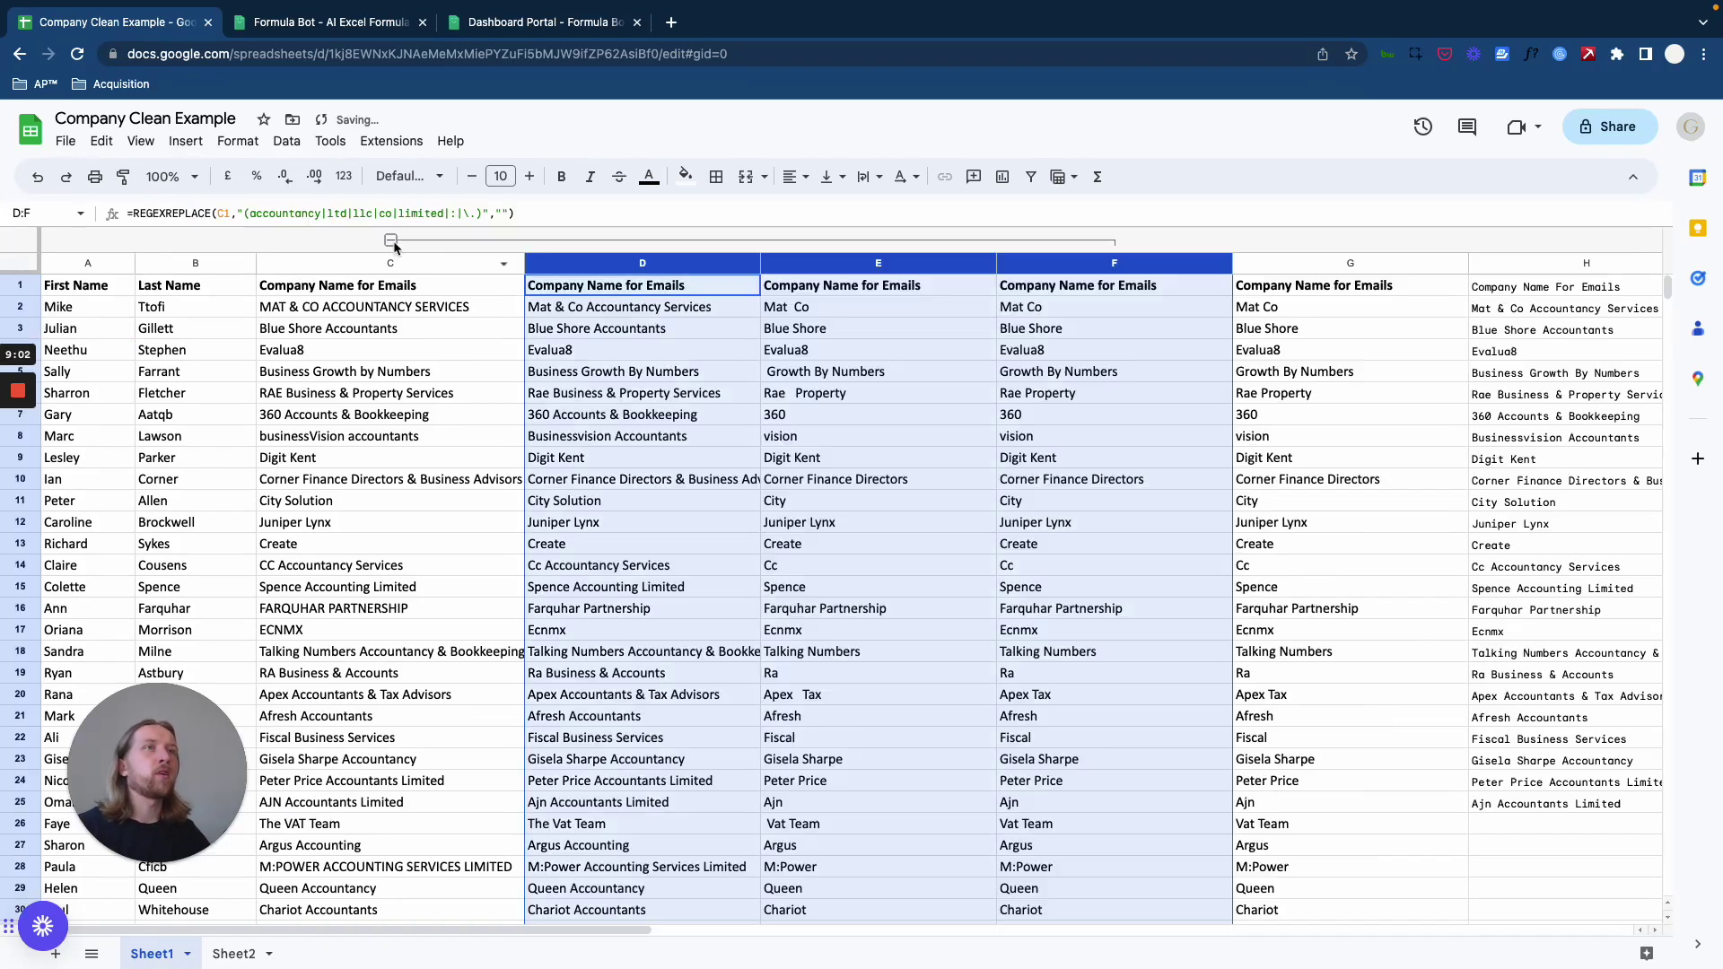
click(903, 412)
drag(624, 260, 1113, 262)
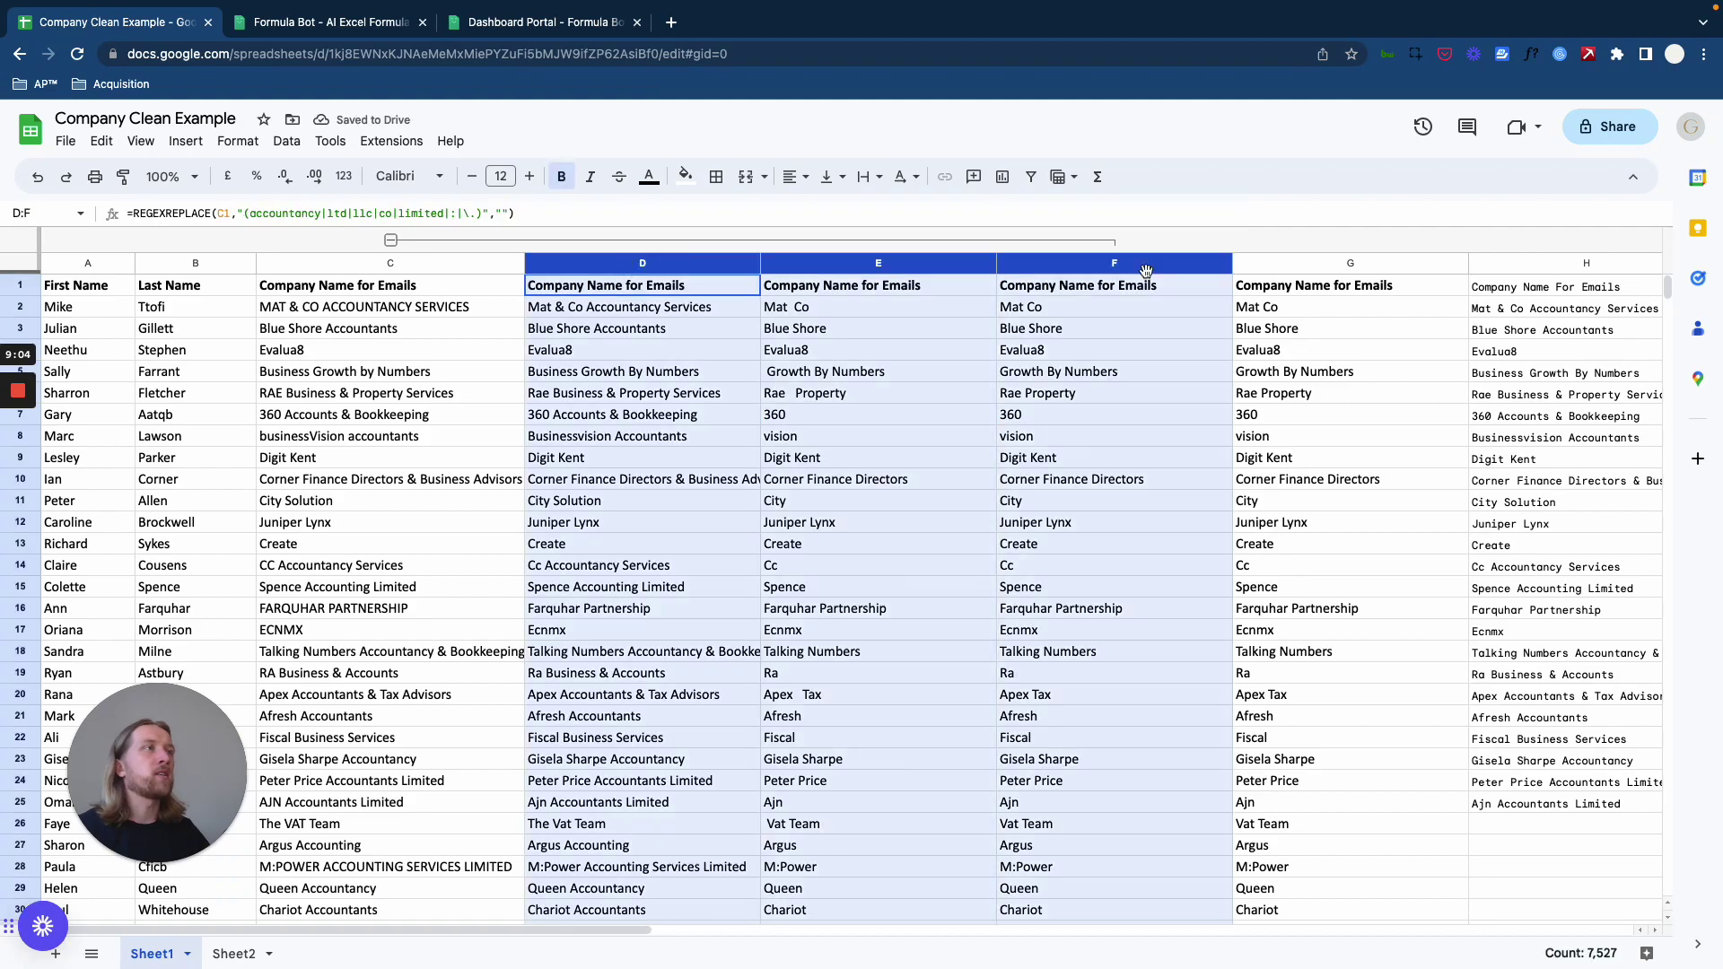
click(836, 415)
click(1337, 305)
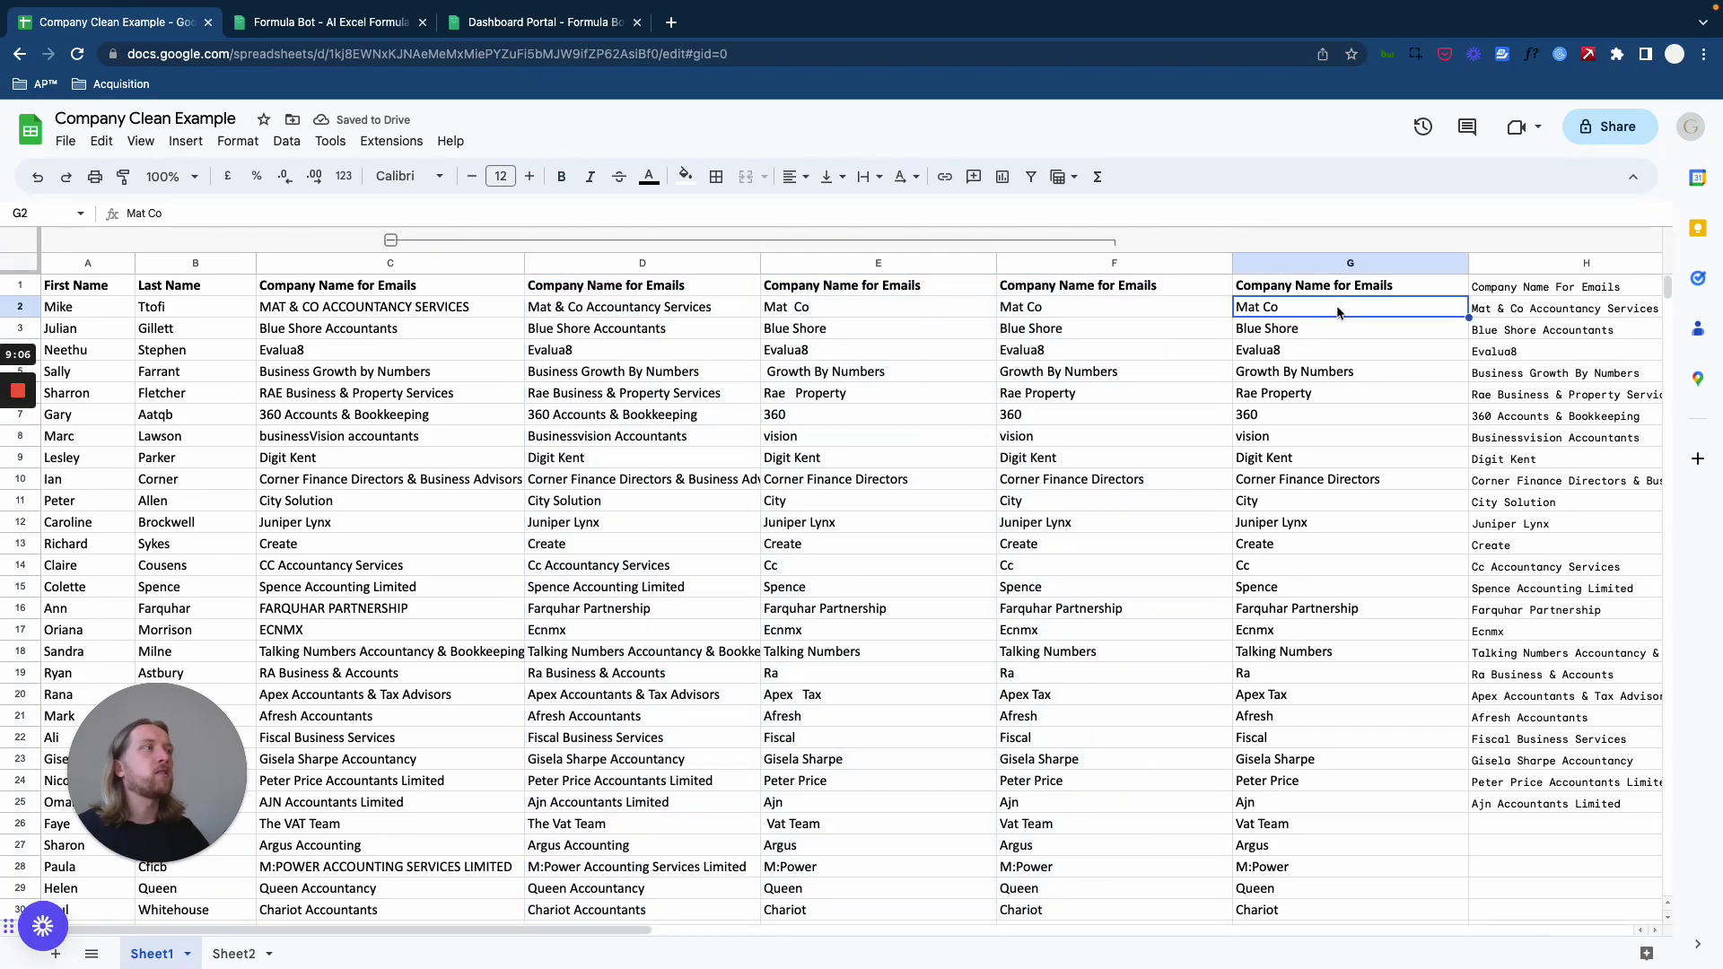
click(1342, 379)
scroll(1343, 379, right, 15)
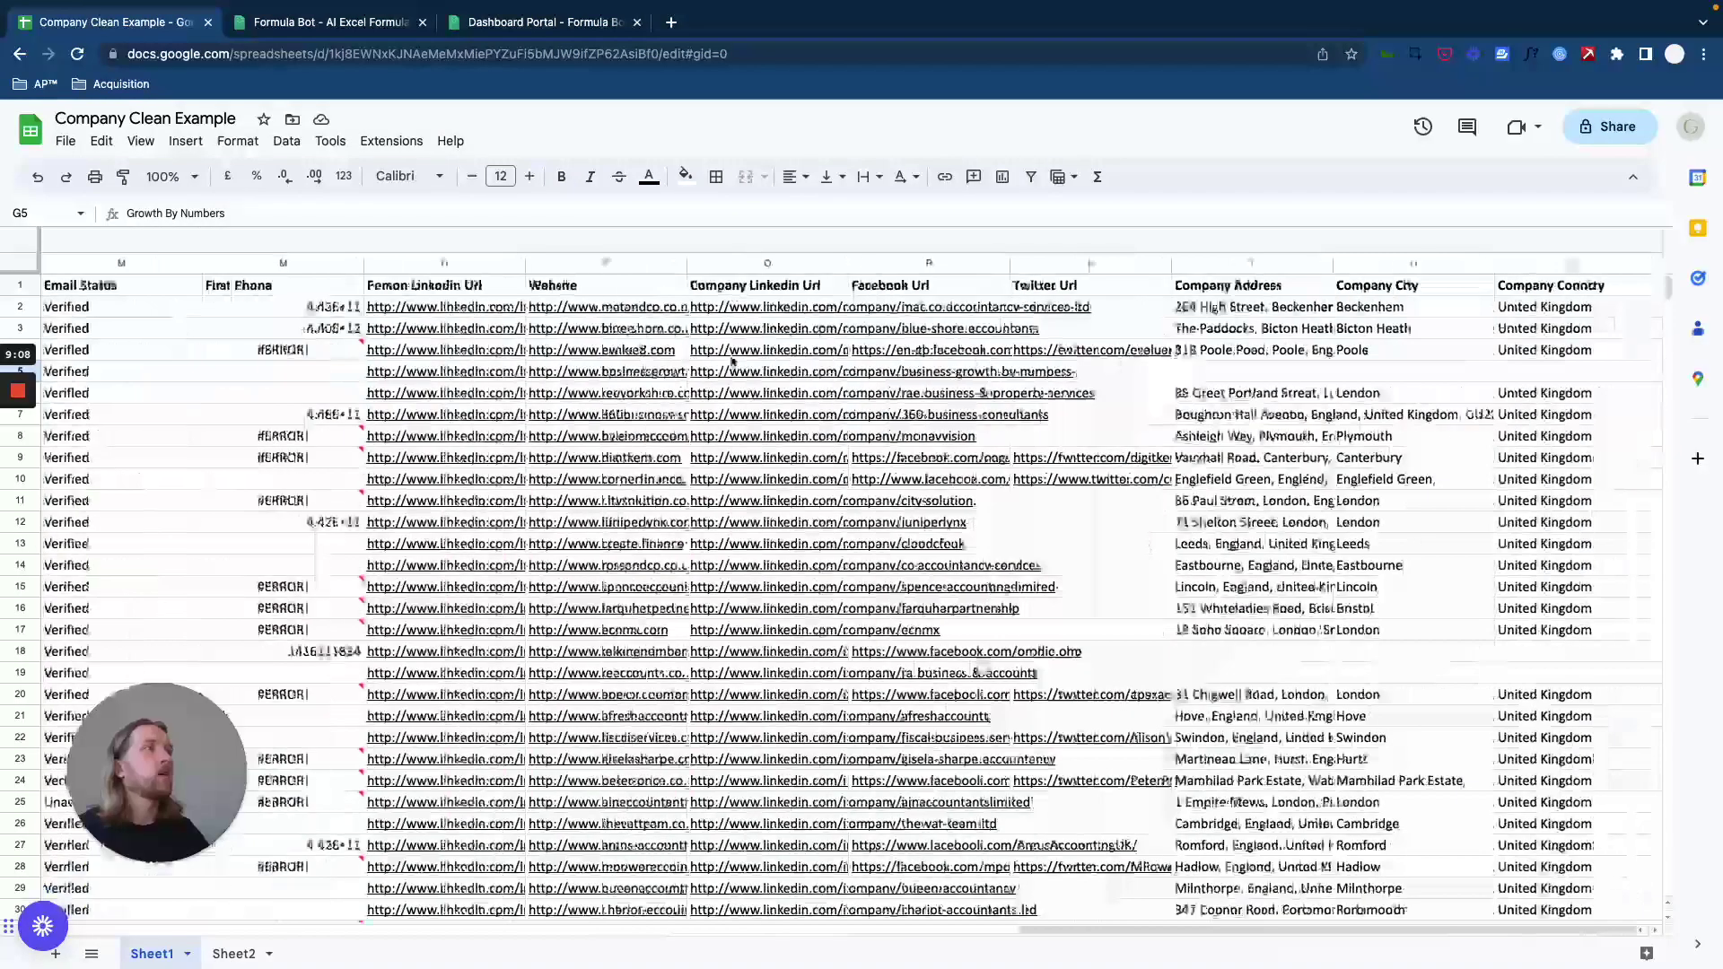
scroll(988, 373, left, 20)
scroll(757, 366, right, 5)
Step: Delete the proper-case formula columns H through J
drag(866, 263, 1302, 263)
right_click(1301, 263)
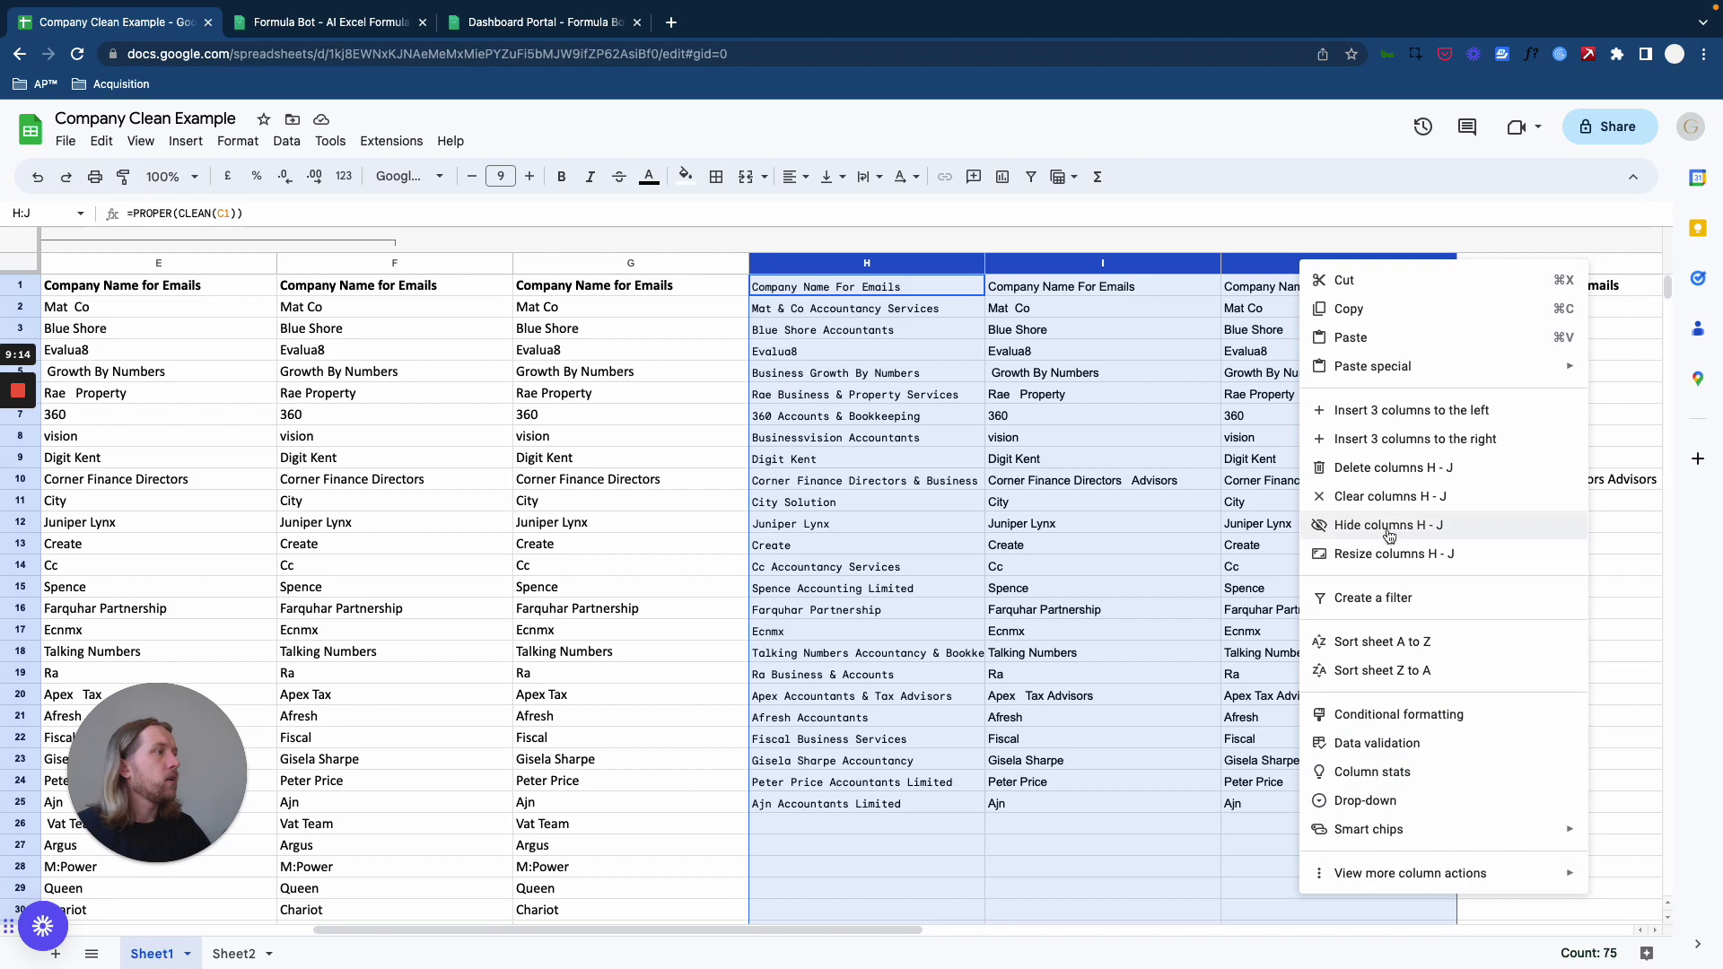
click(1400, 468)
Step: Delete the intermediate columns C through F and check the value now in C7
scroll(735, 425, left, 5)
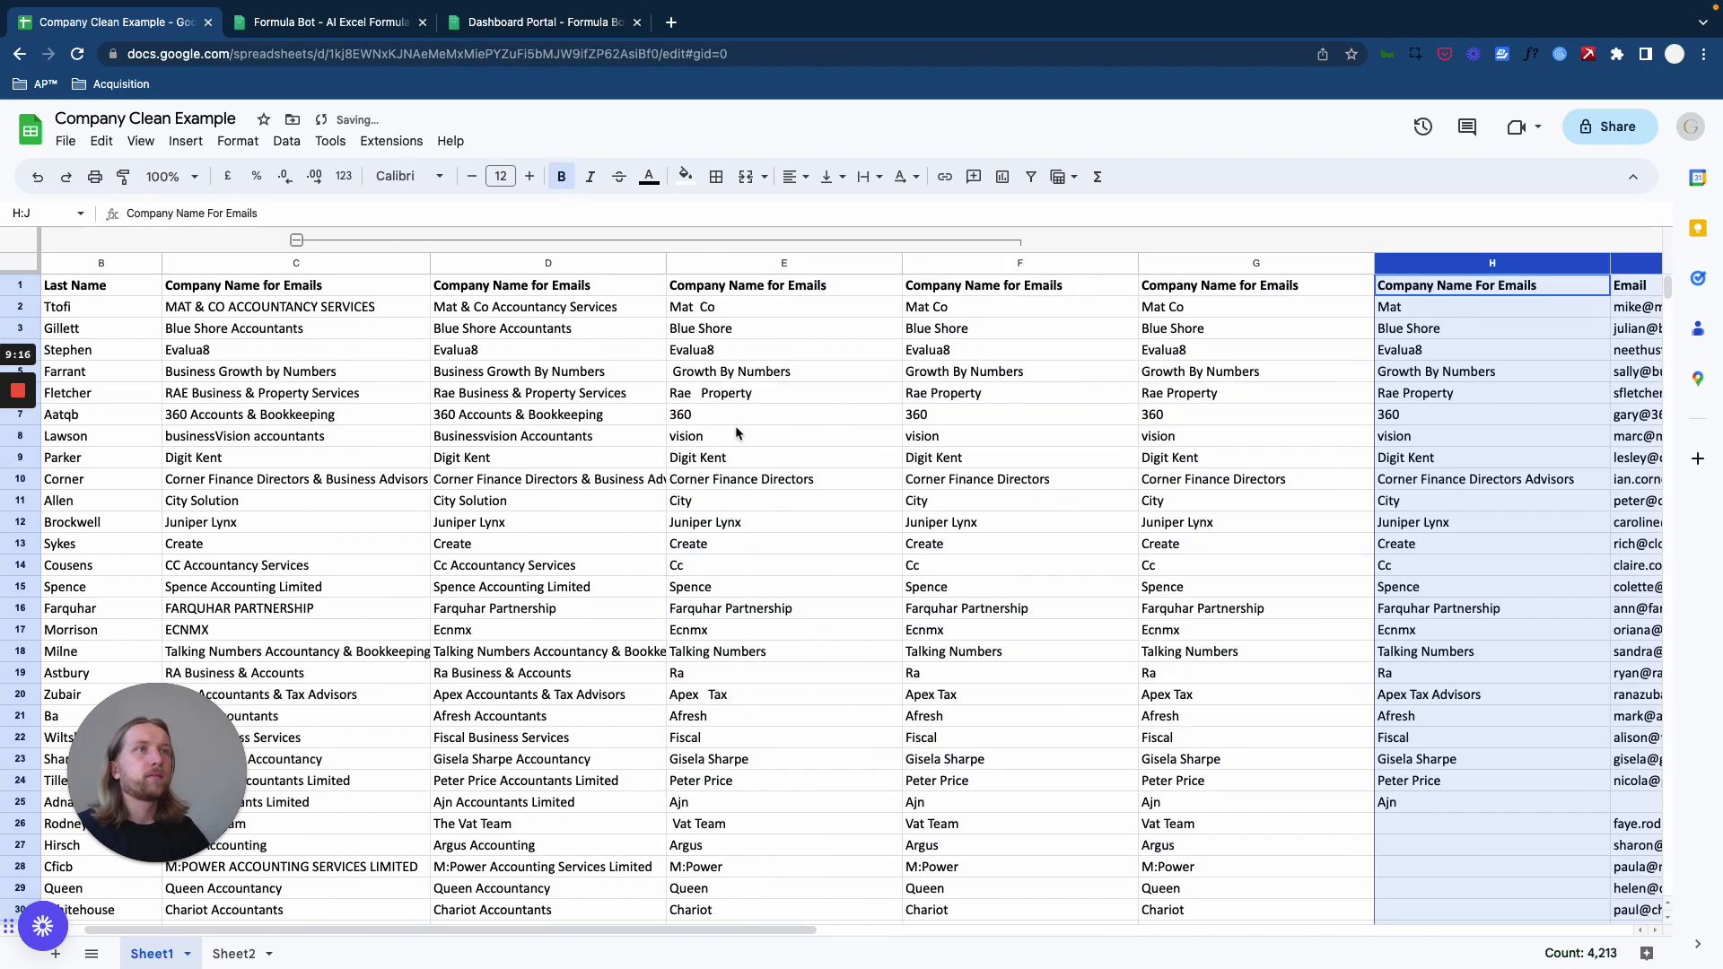
click(527, 263)
shift+click(1019, 263)
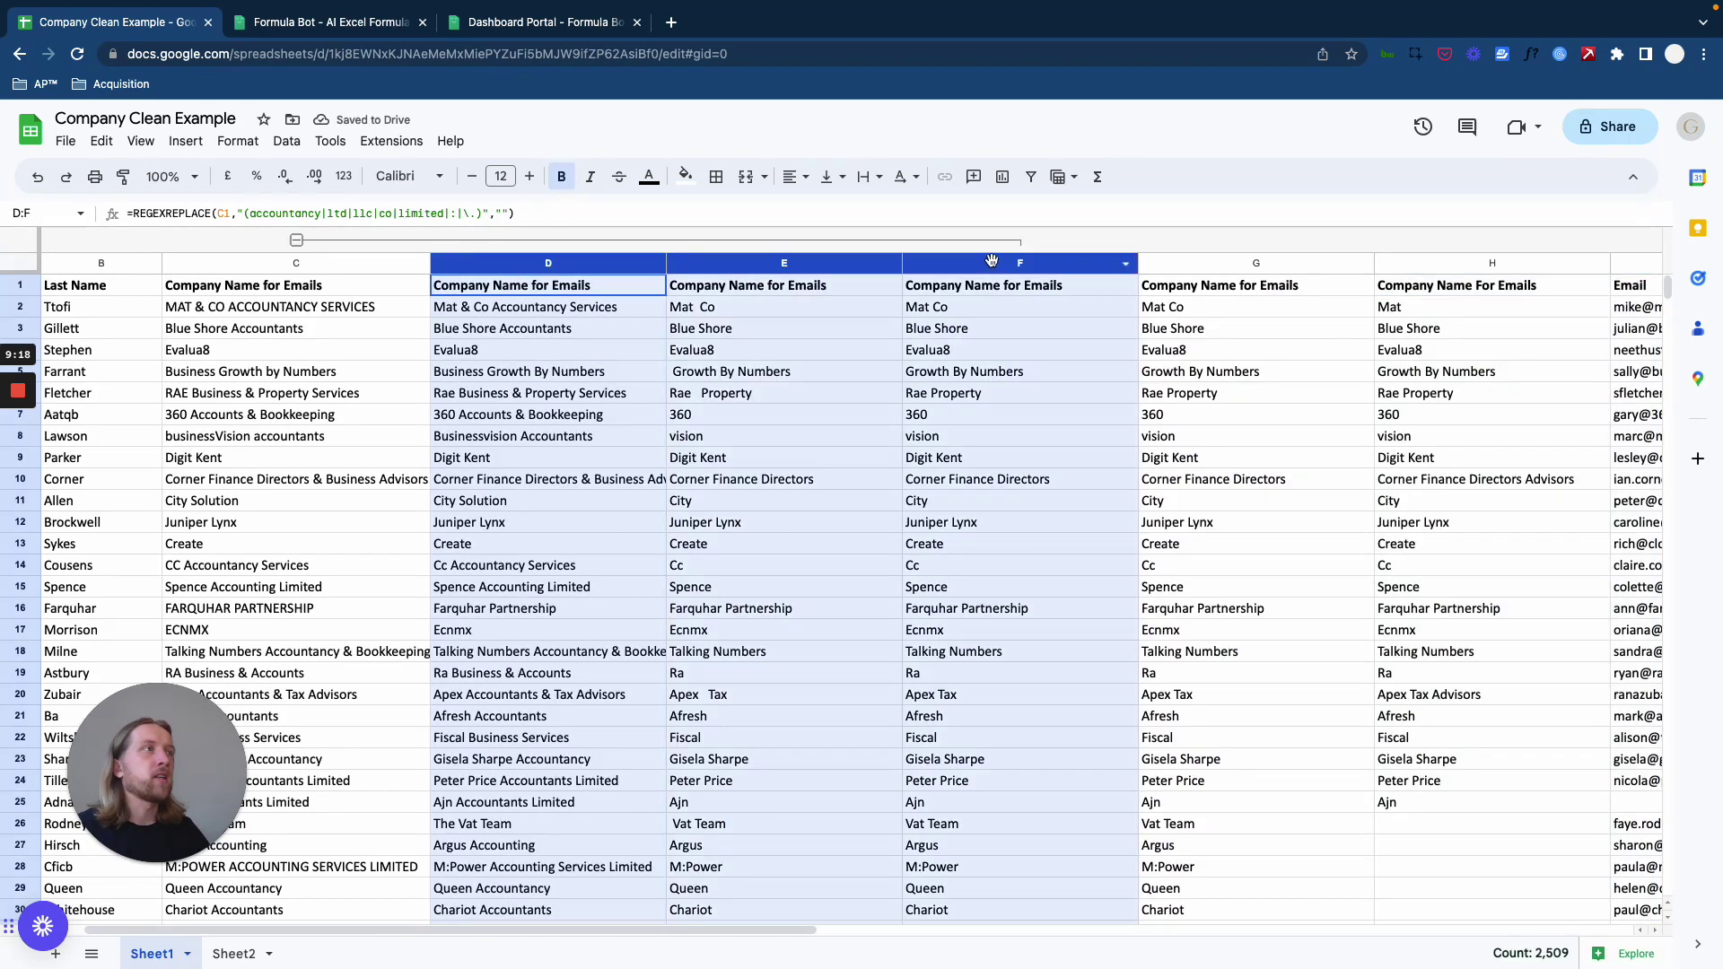
shift+click(343, 263)
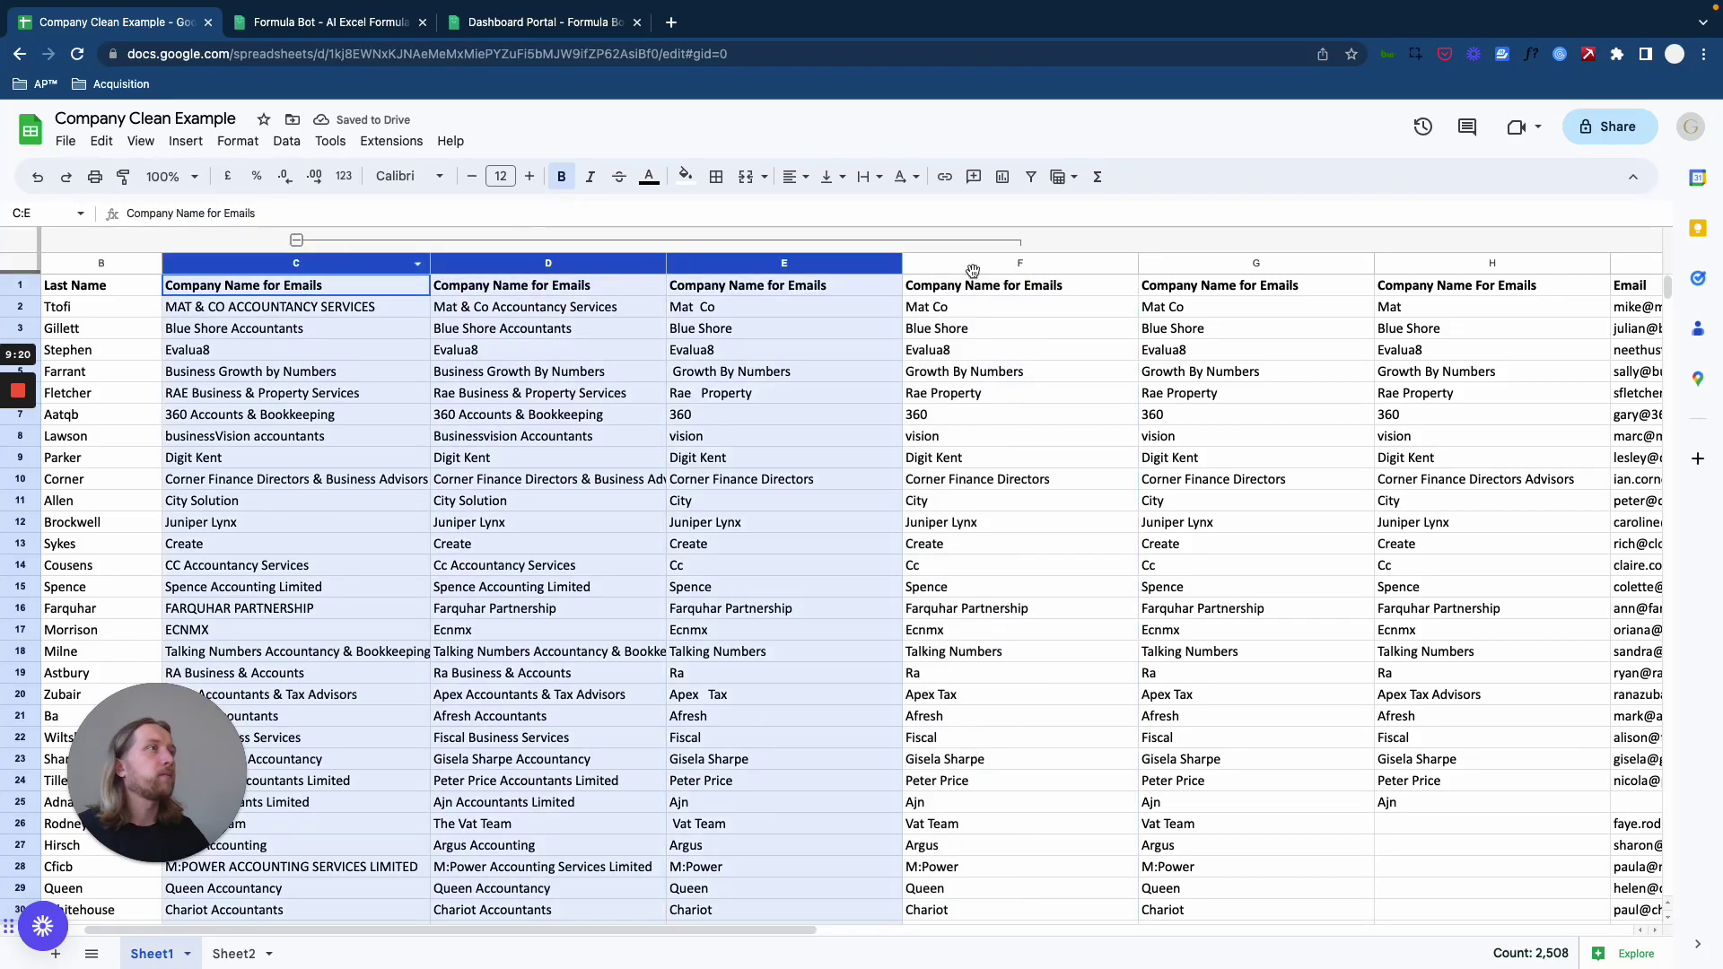
right_click(1001, 263)
click(1093, 473)
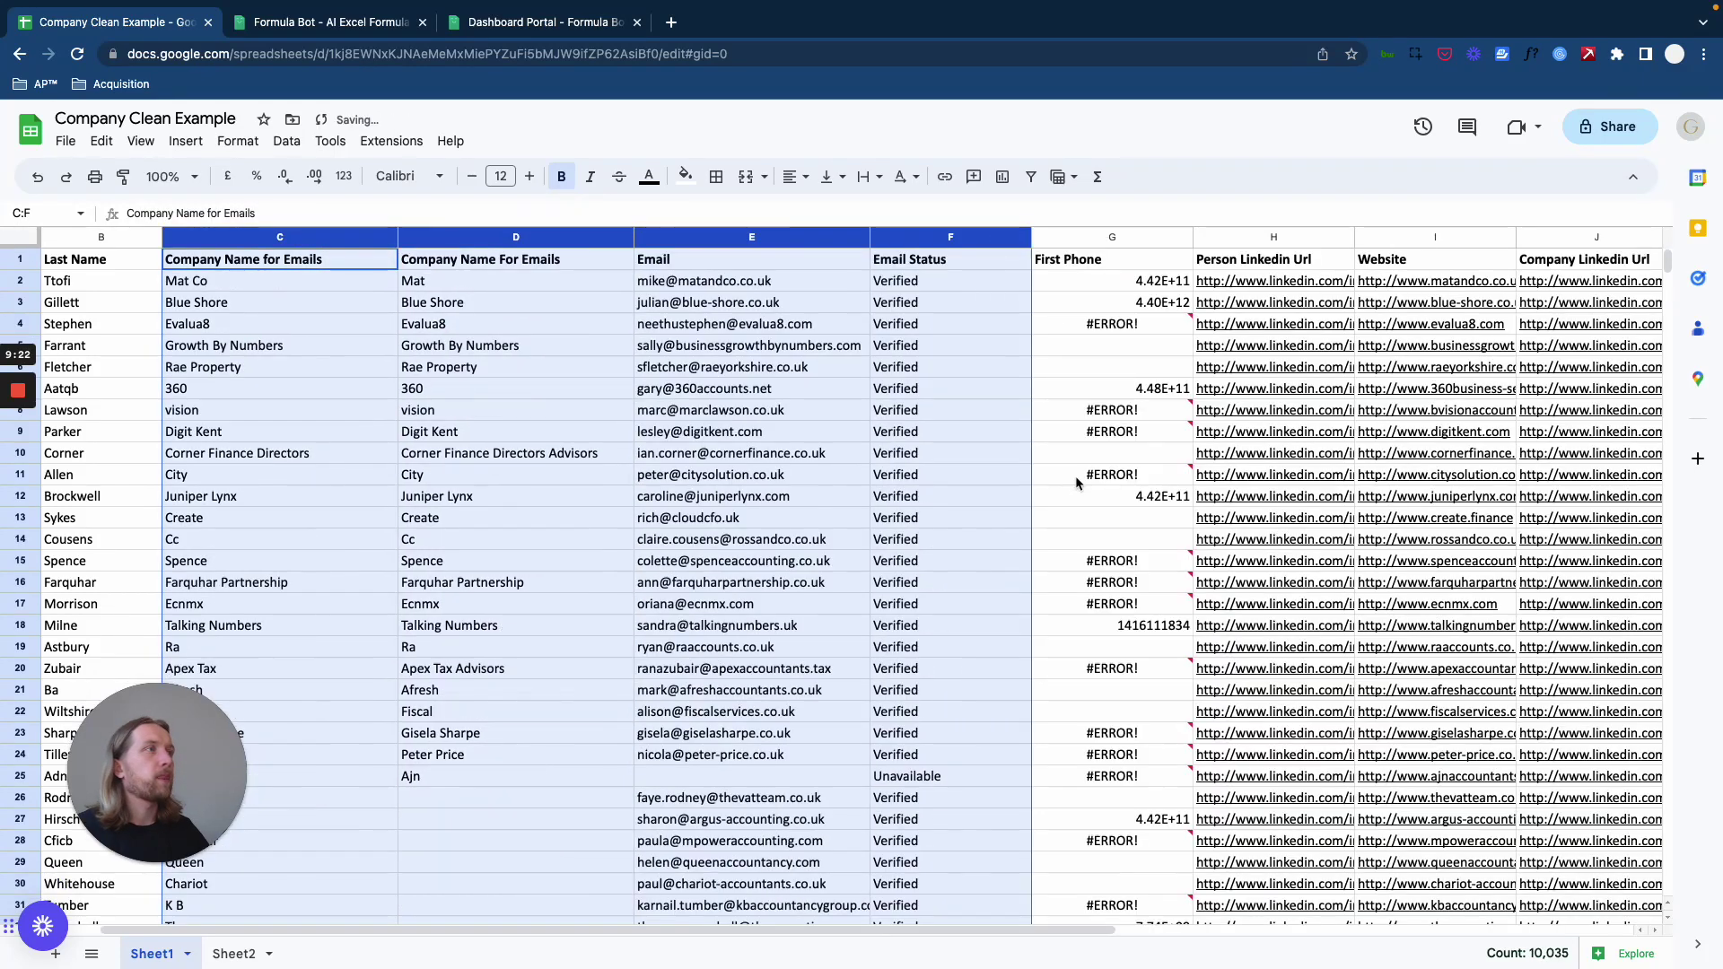
click(331, 395)
scroll(352, 418, left, 2)
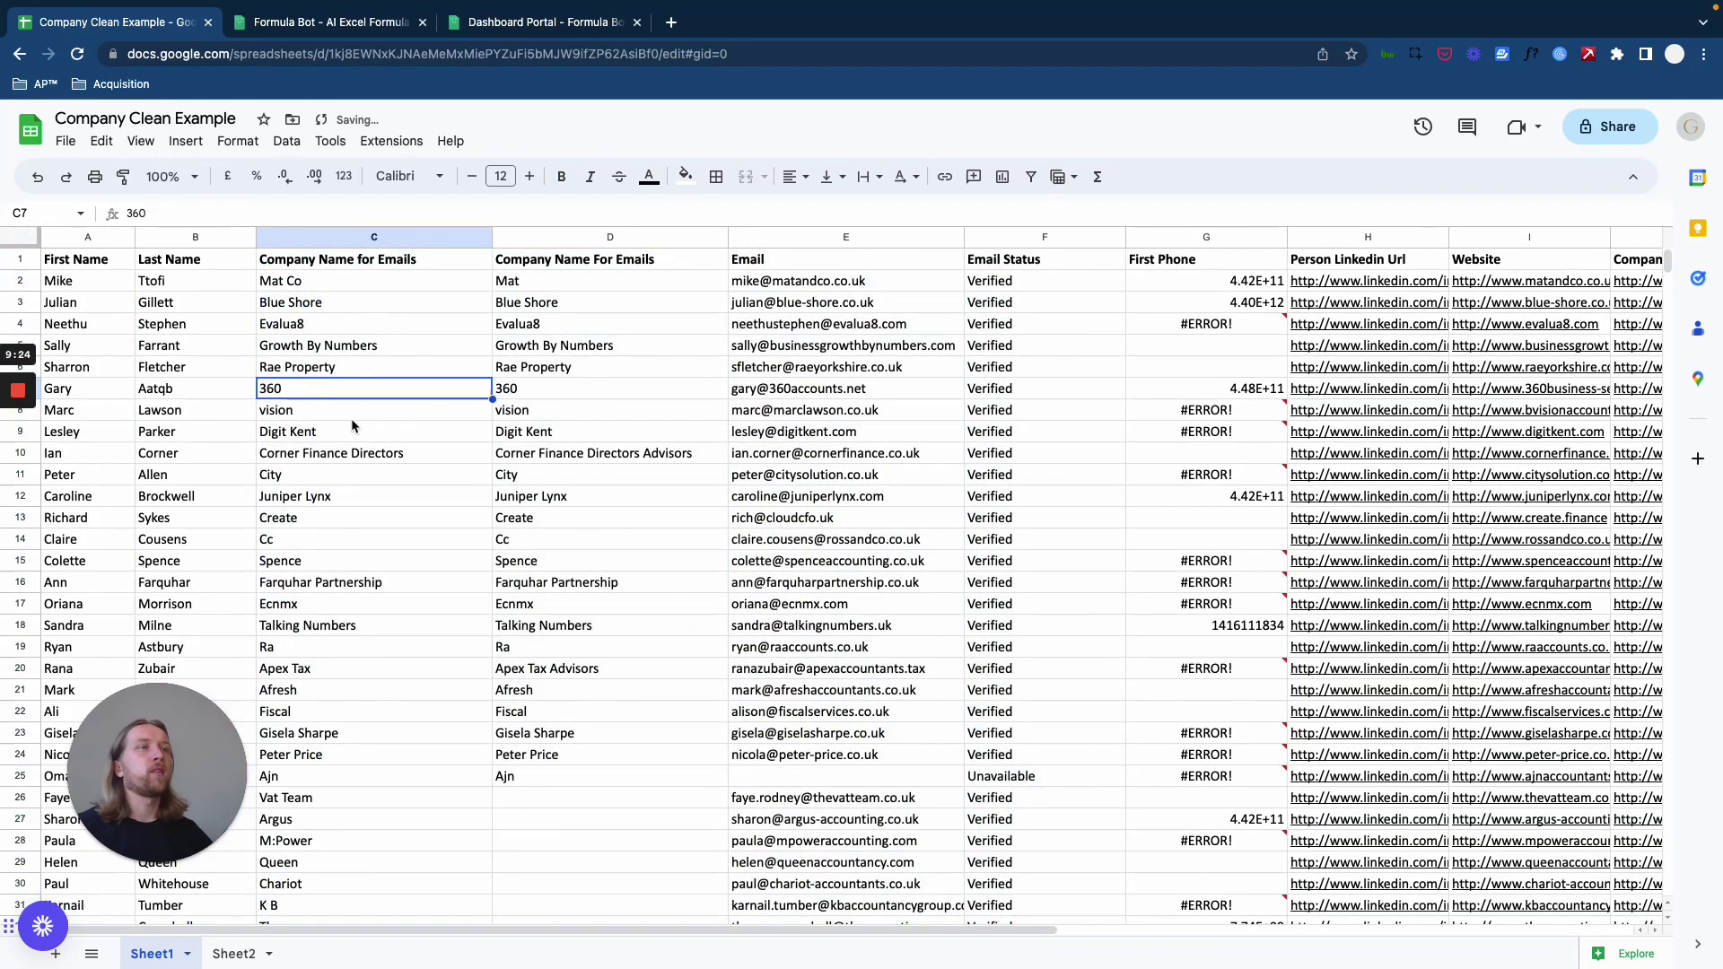
drag(191, 774, 180, 735)
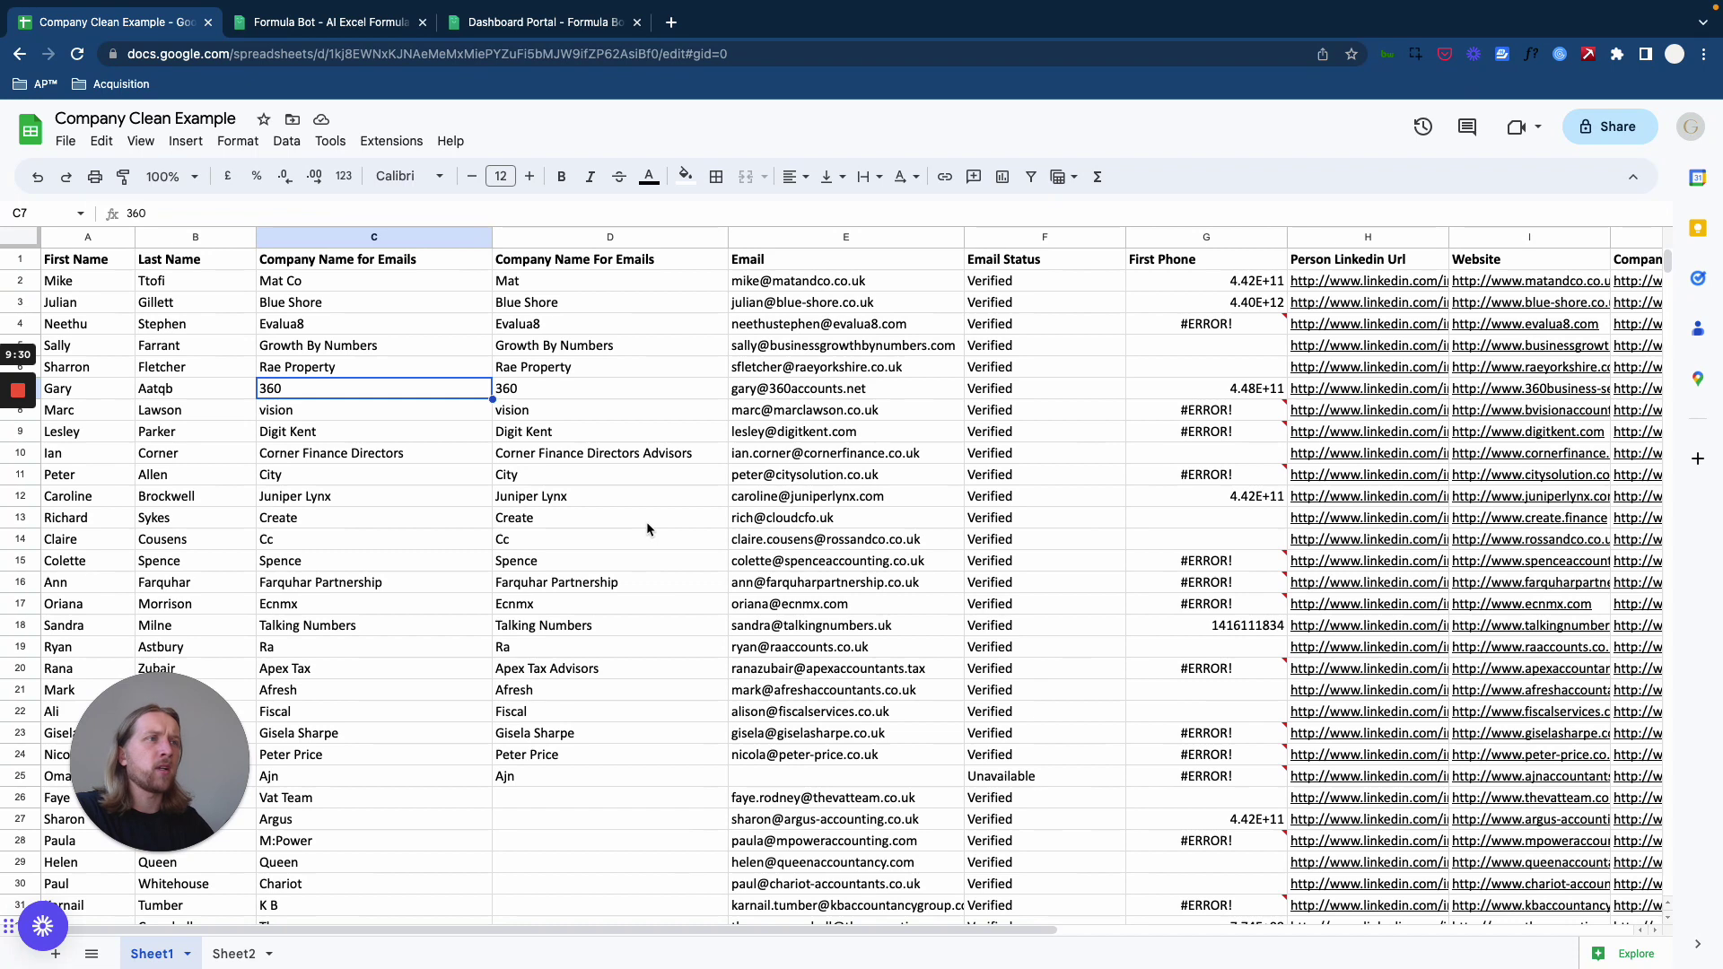
click(552, 539)
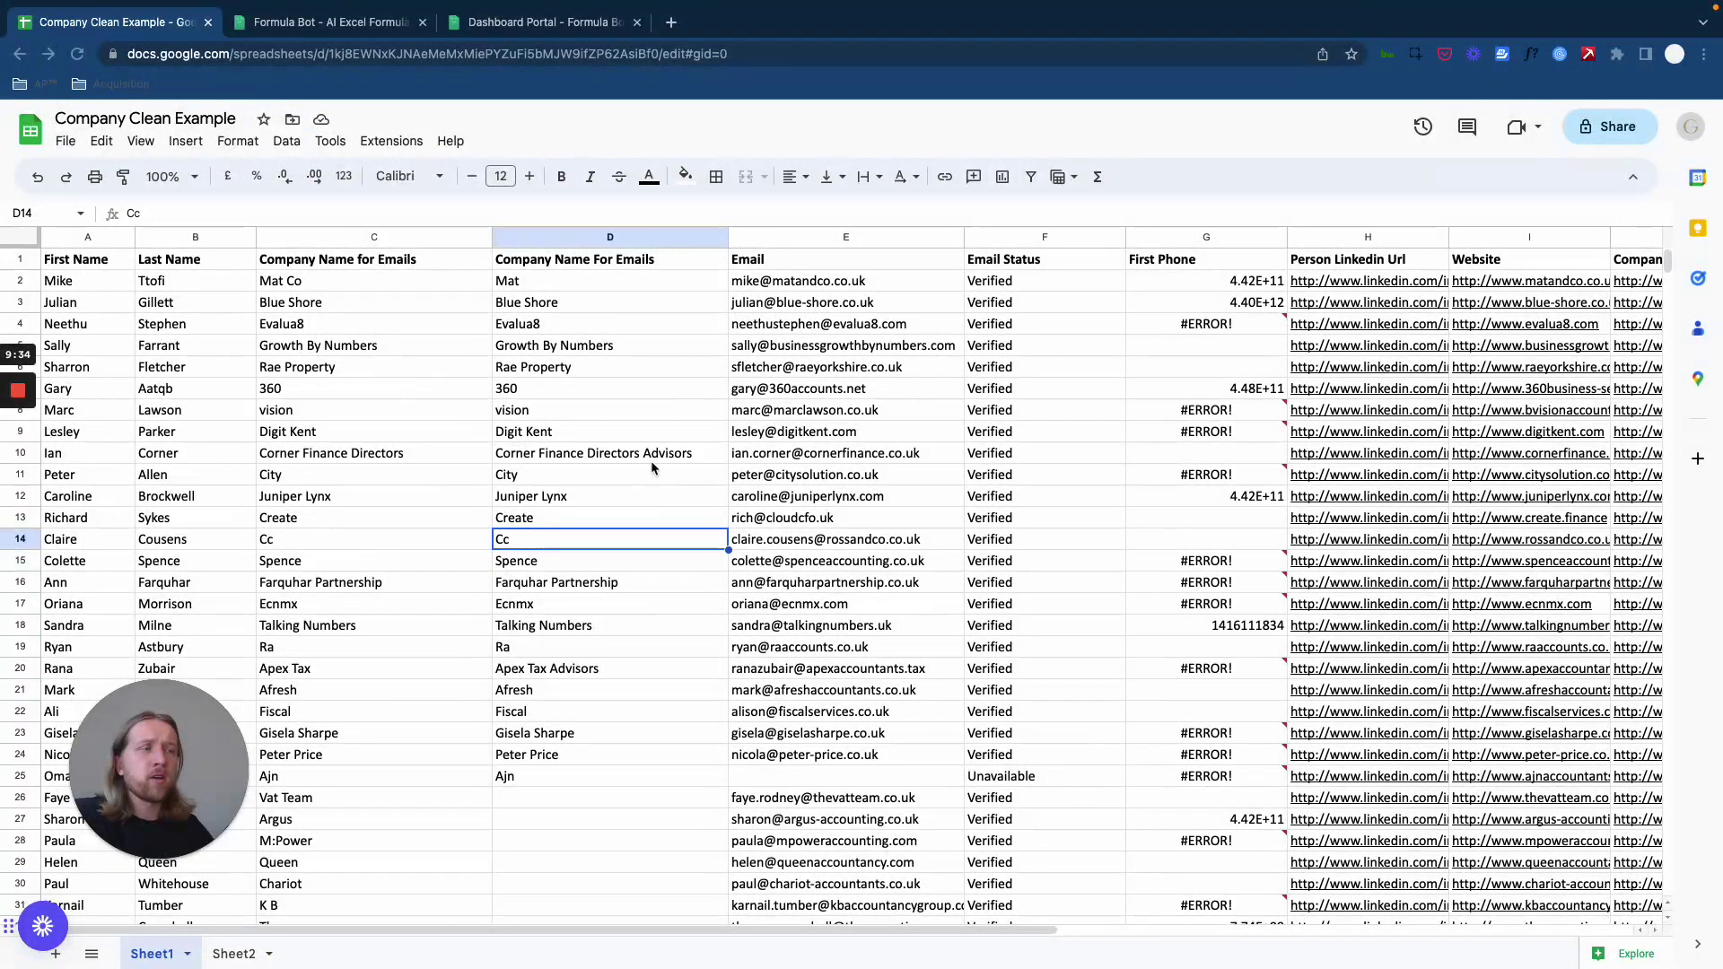
click(629, 469)
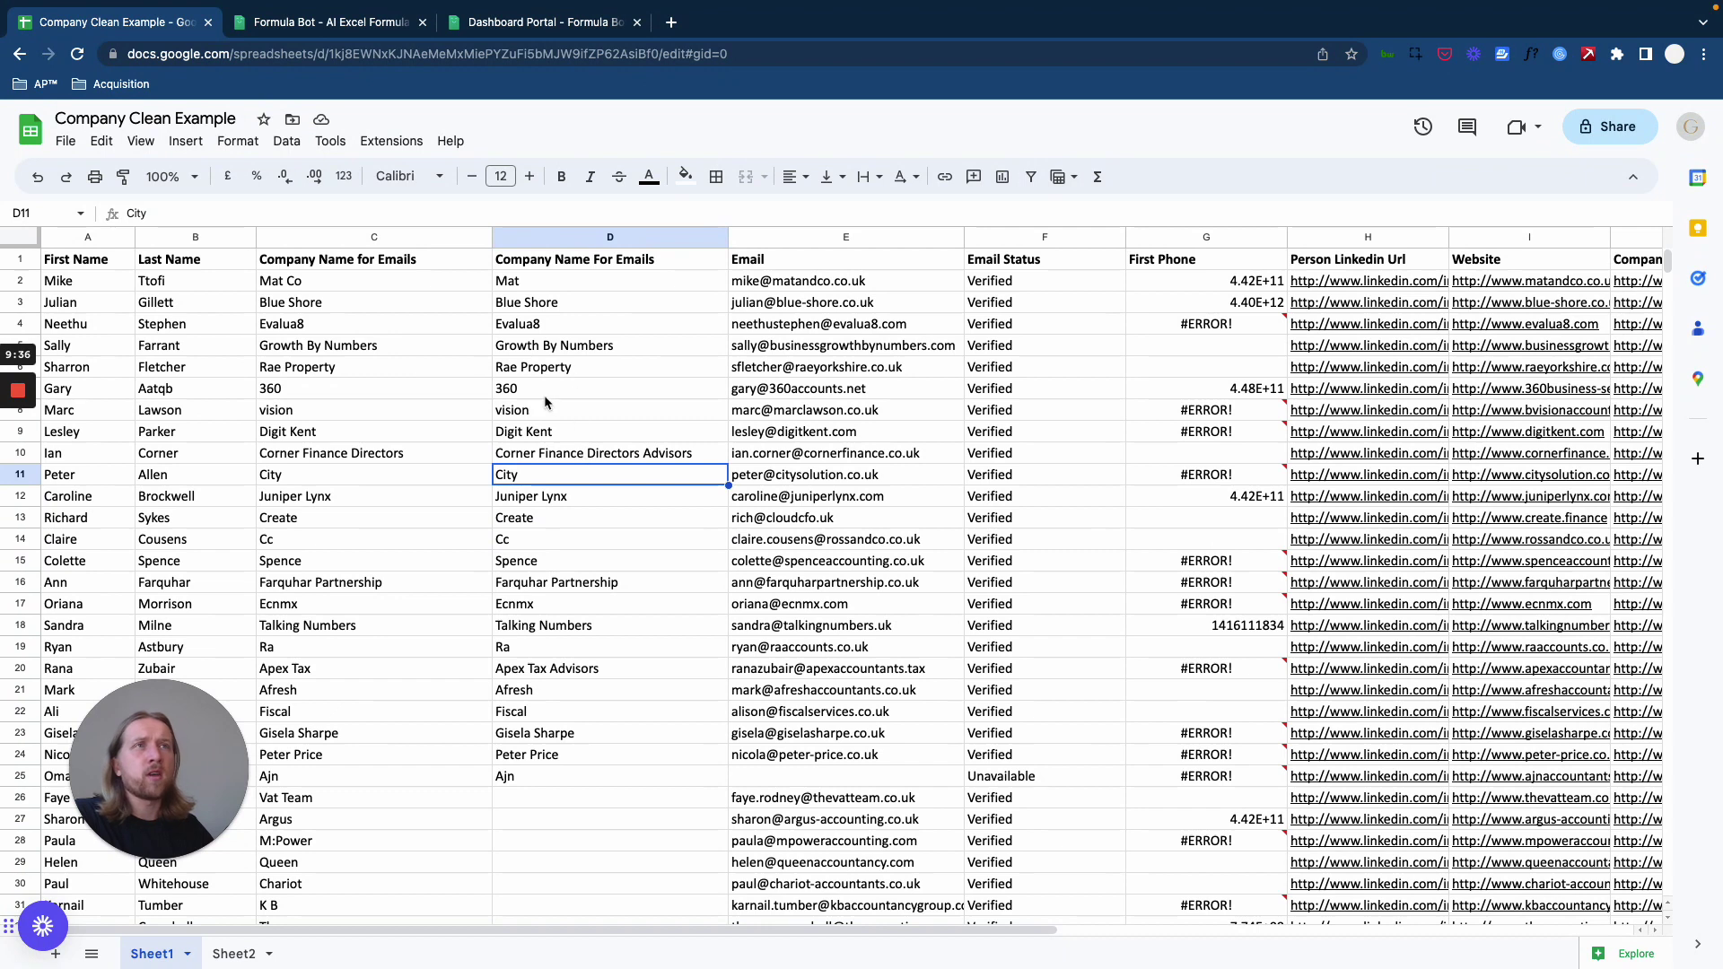
click(607, 673)
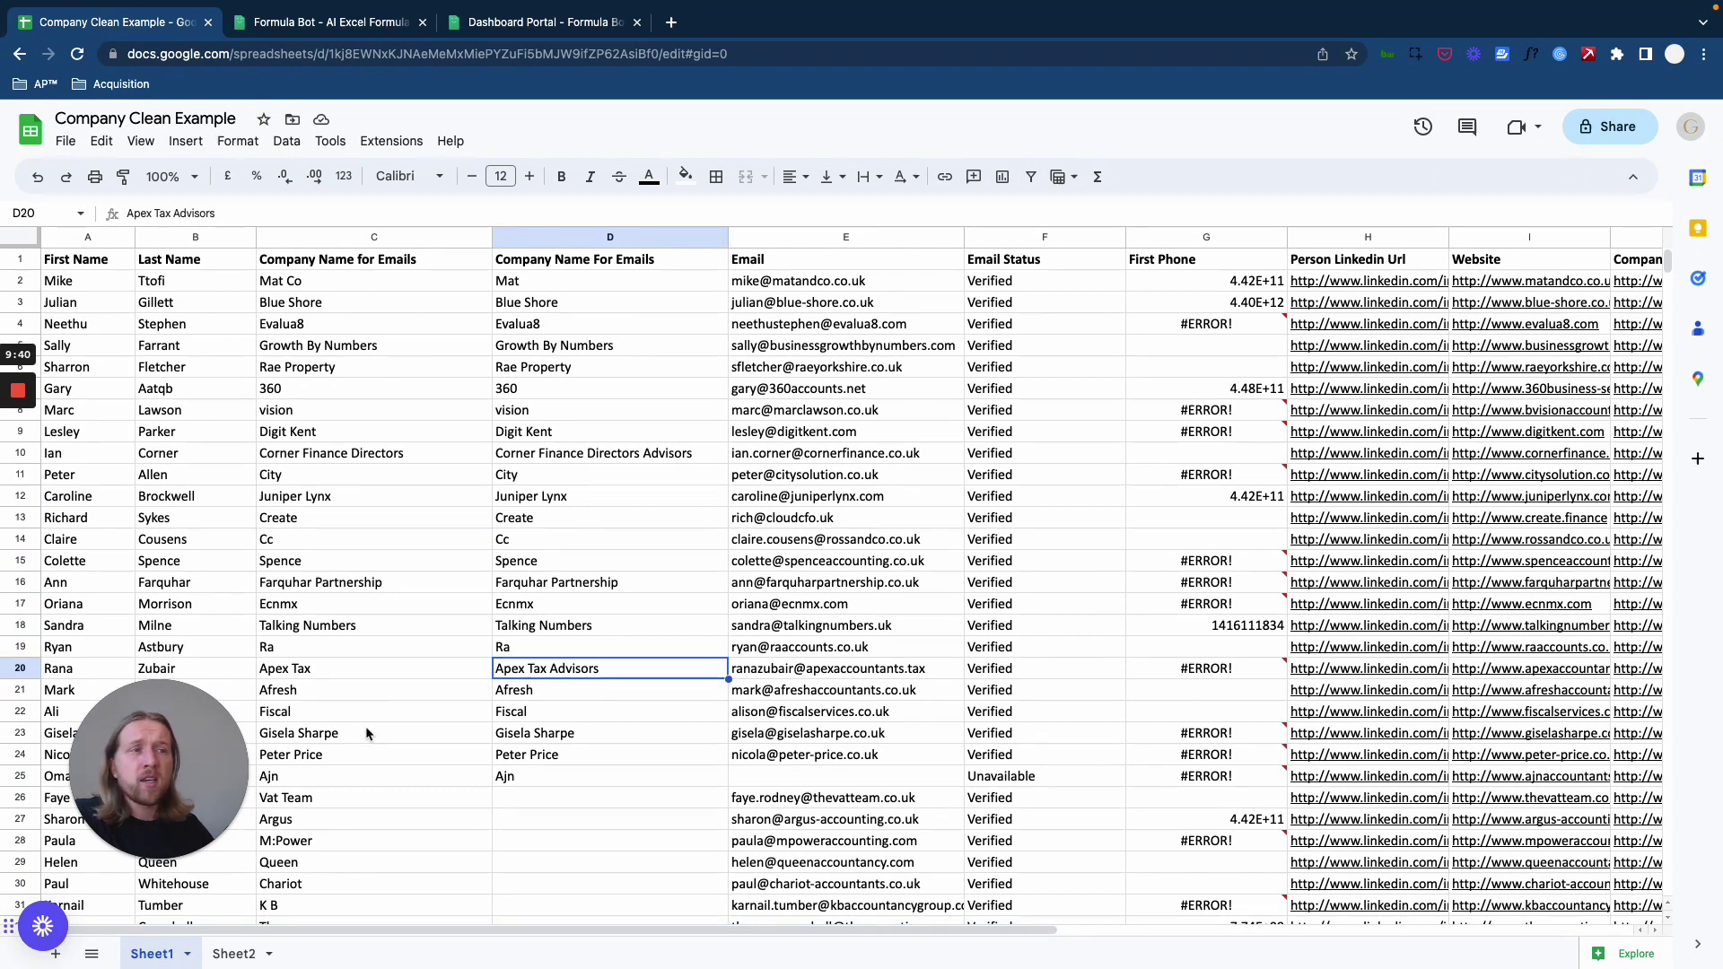
click(585, 752)
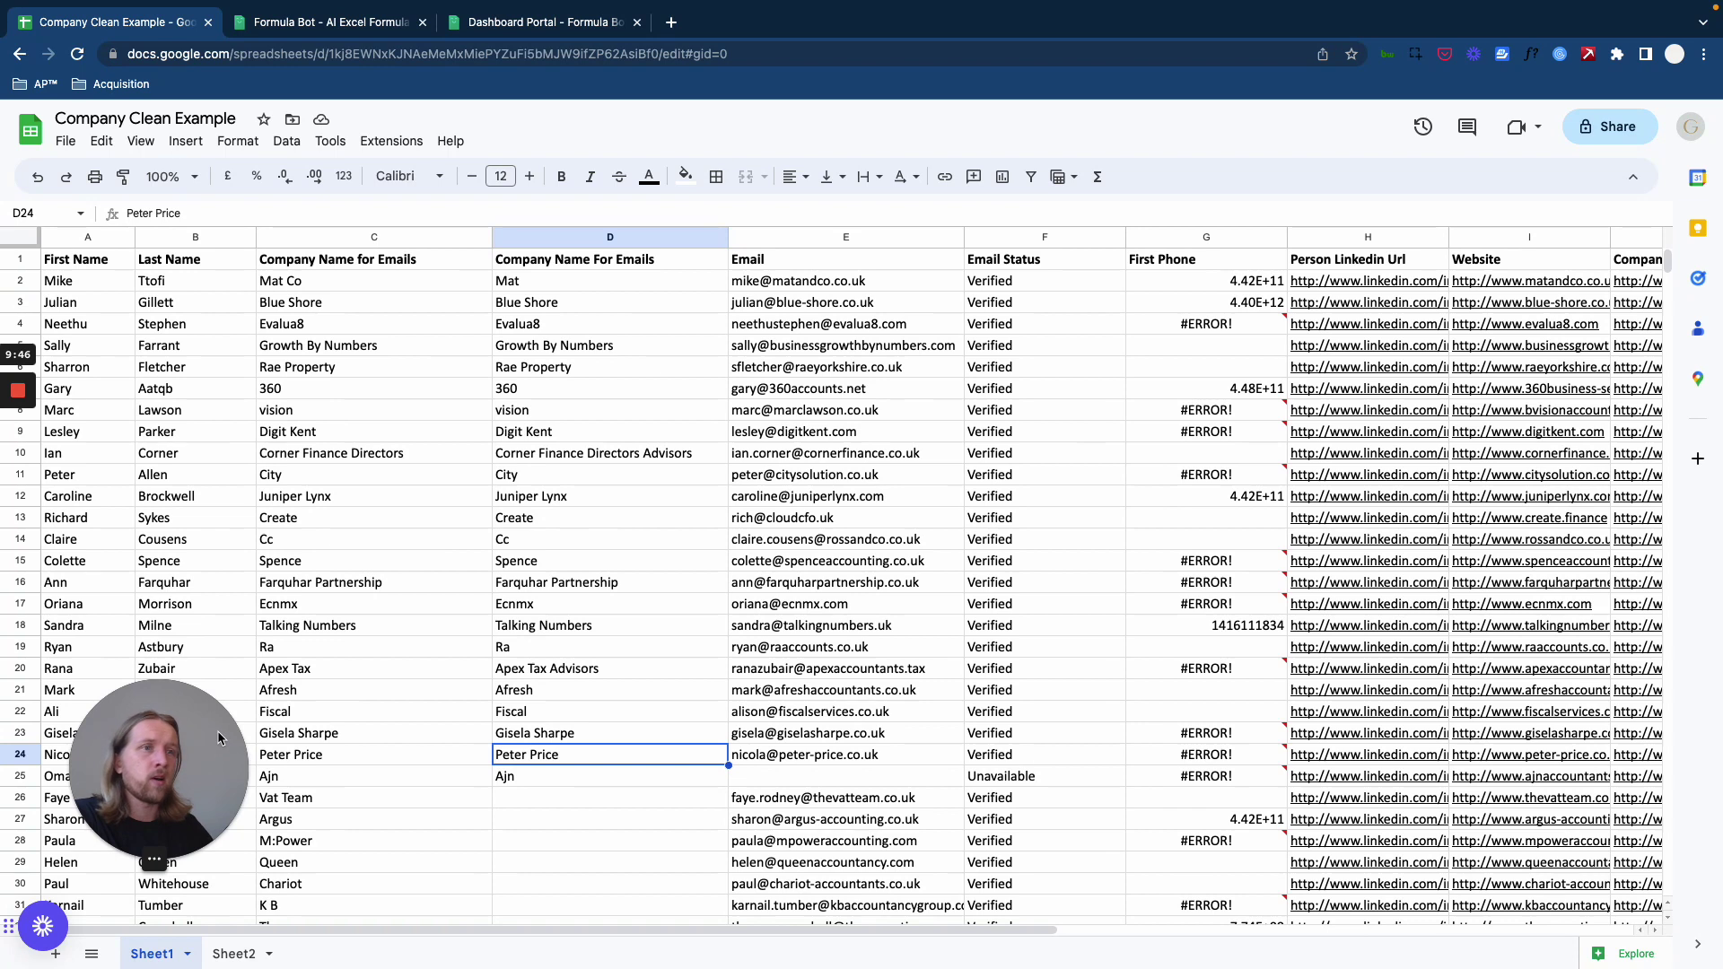
click(607, 628)
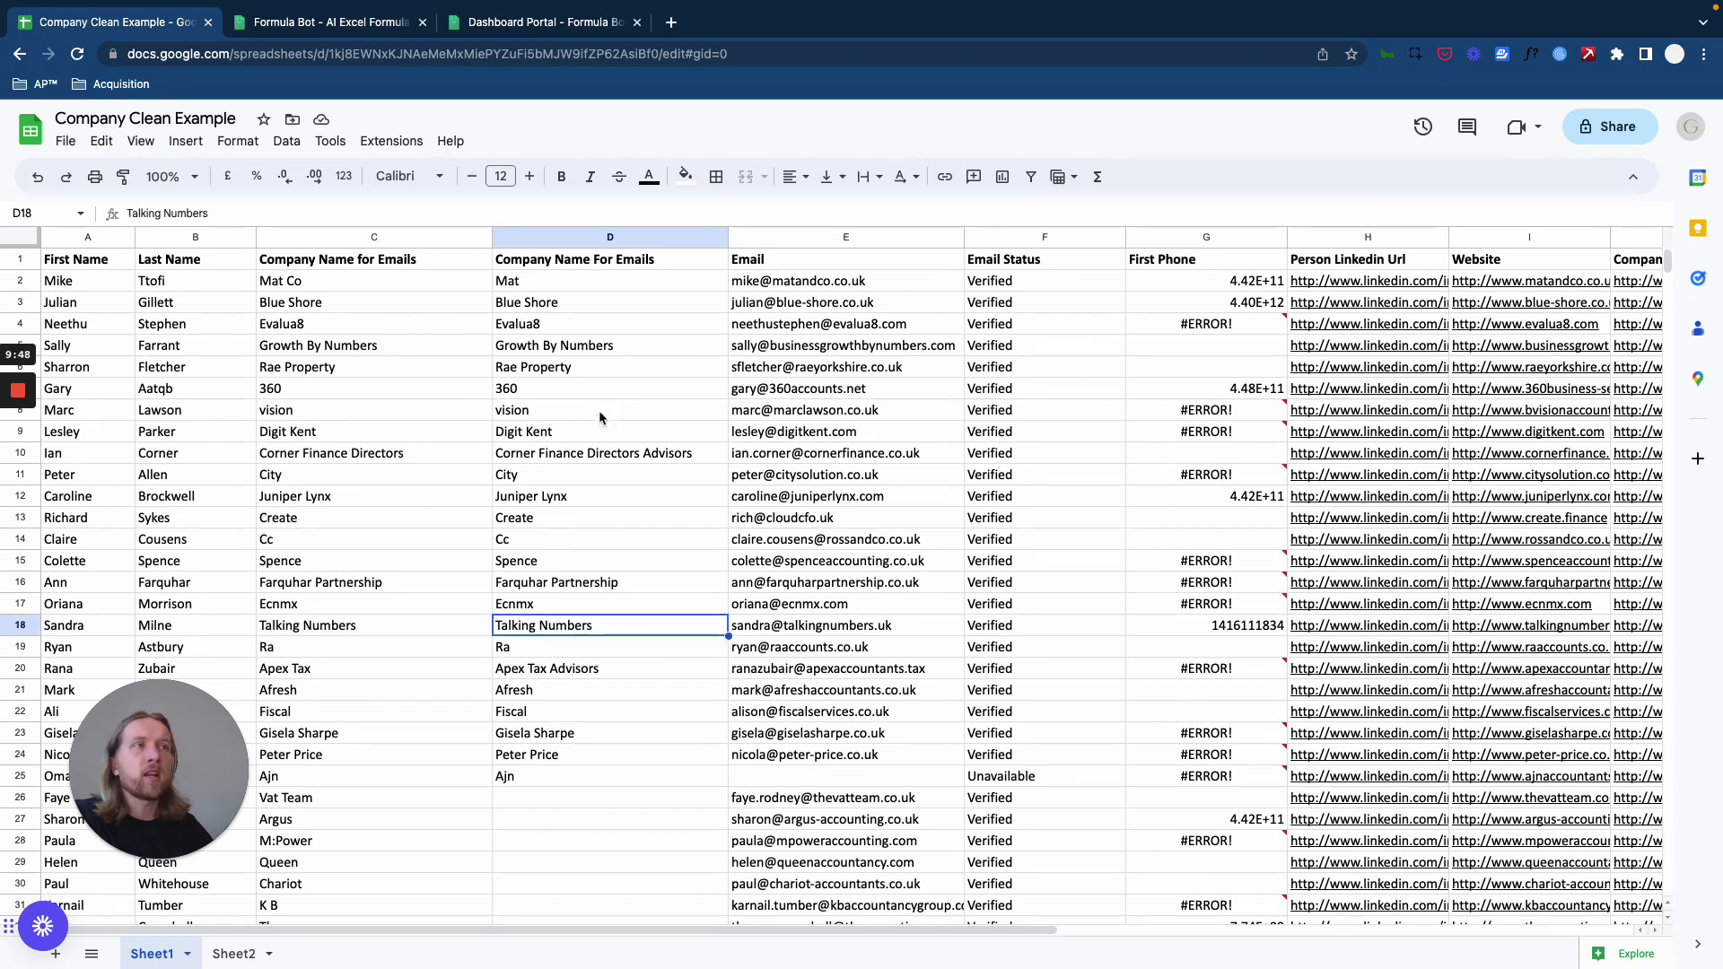
drag(200, 756, 282, 714)
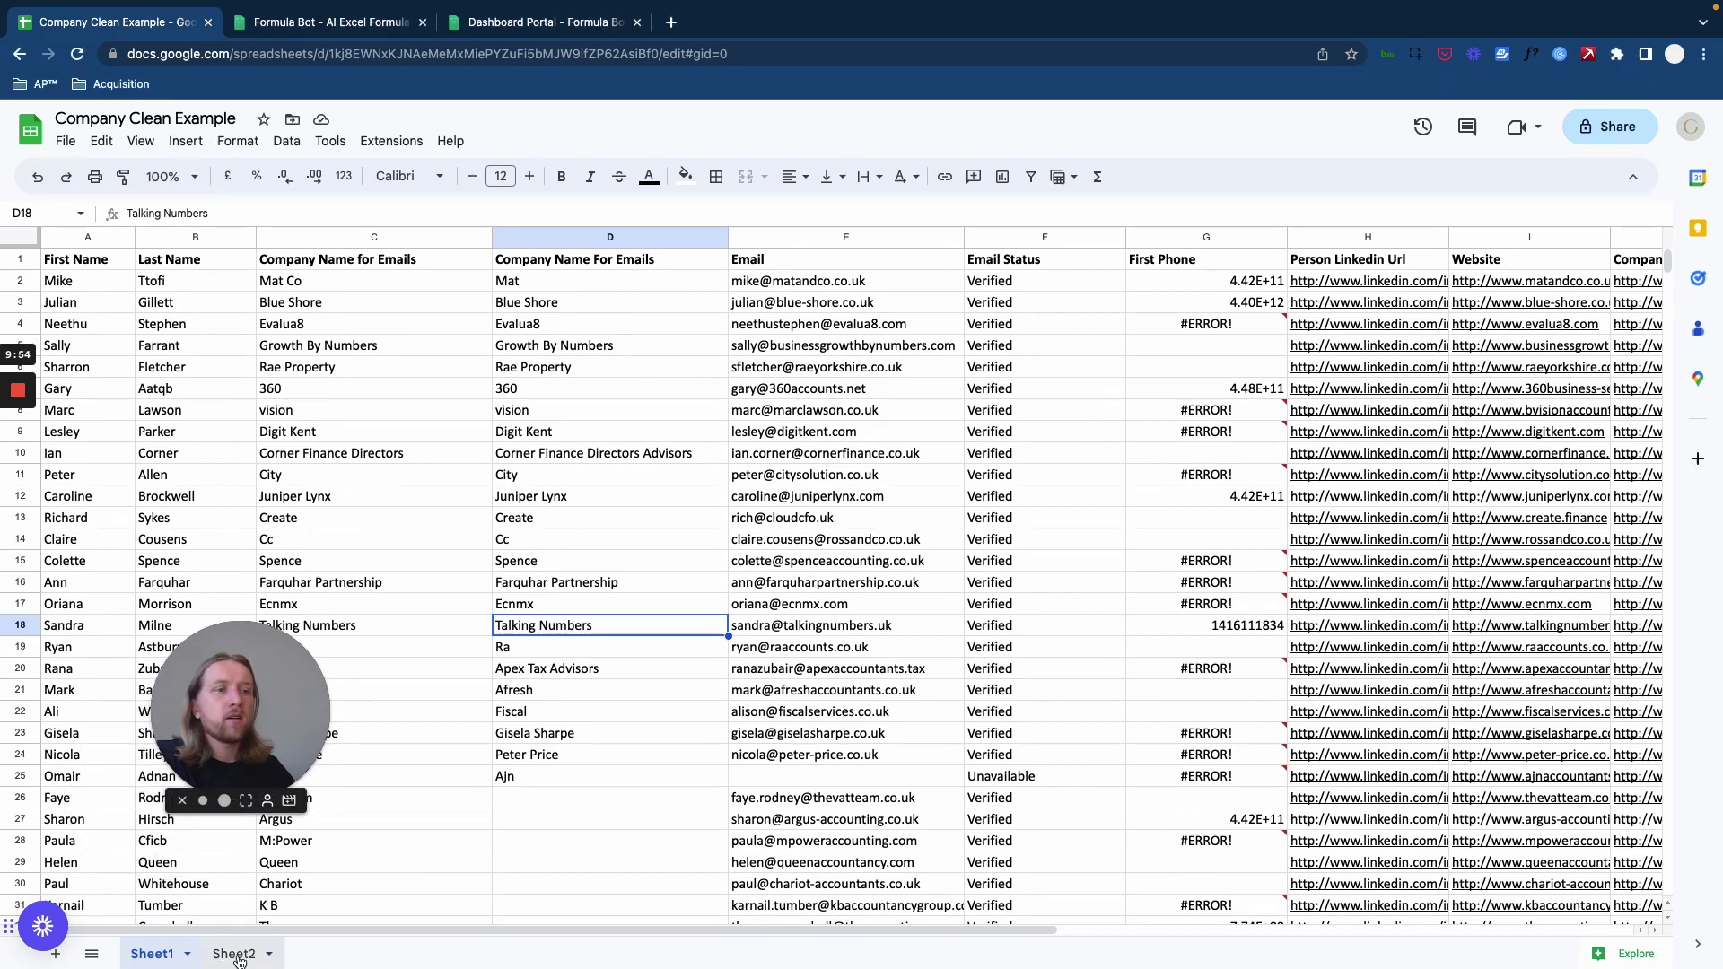
click(237, 957)
click(154, 953)
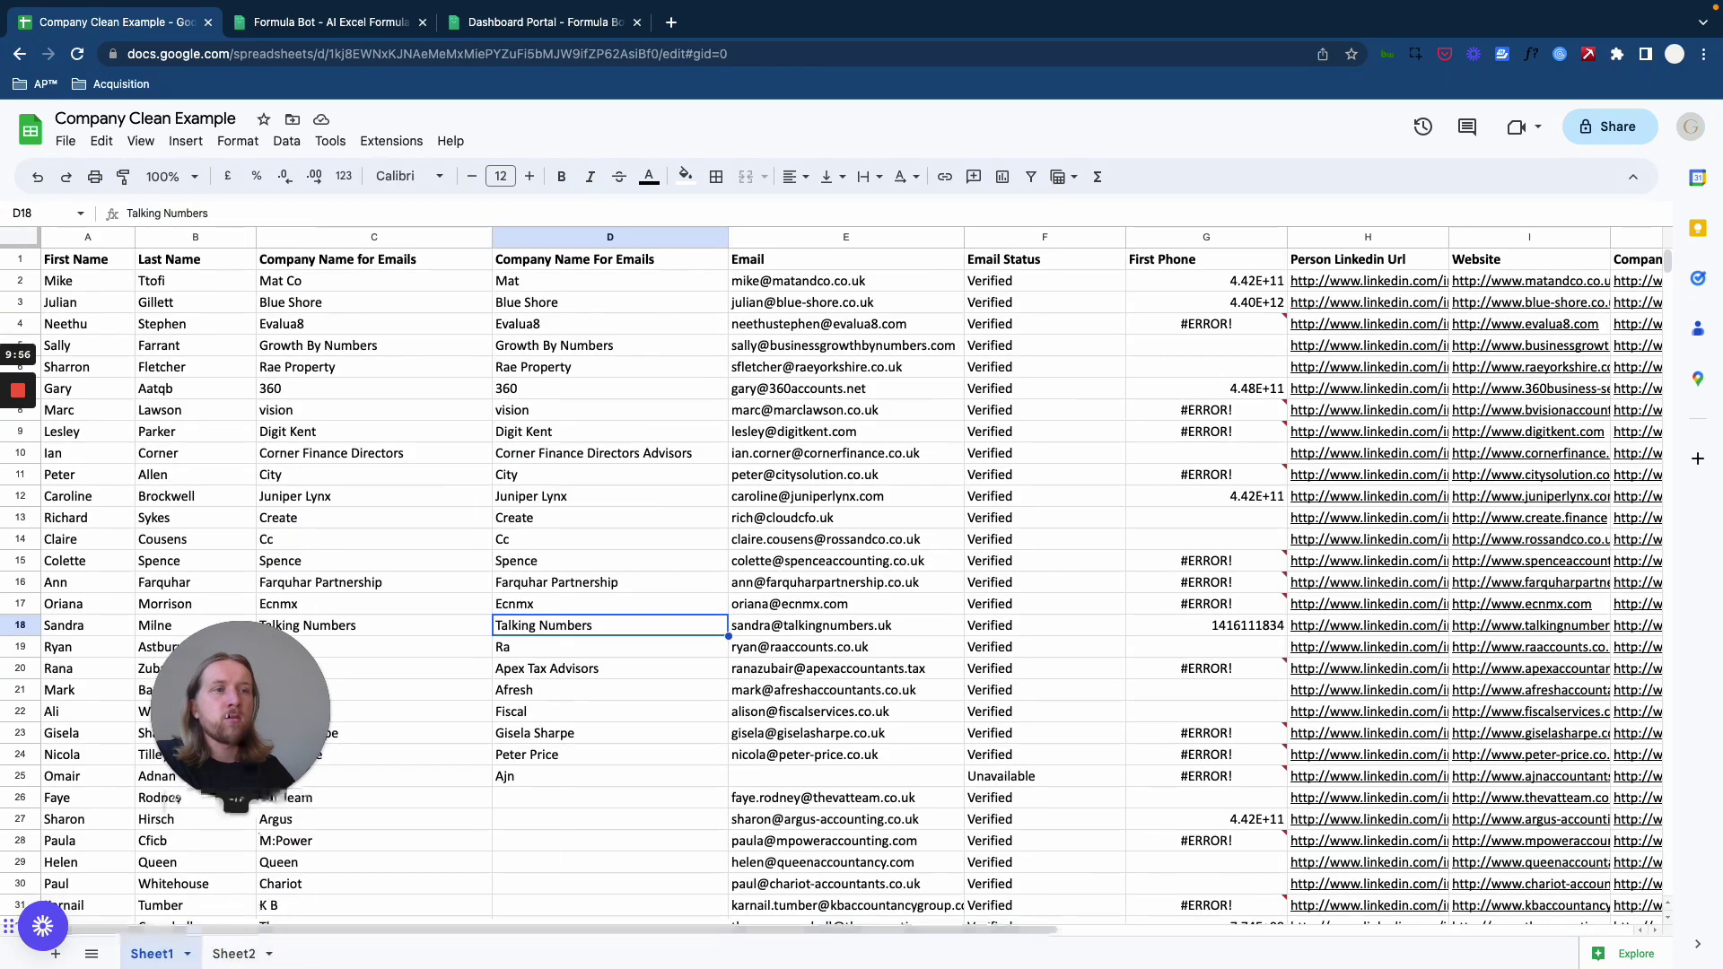
mouse_move(215, 824)
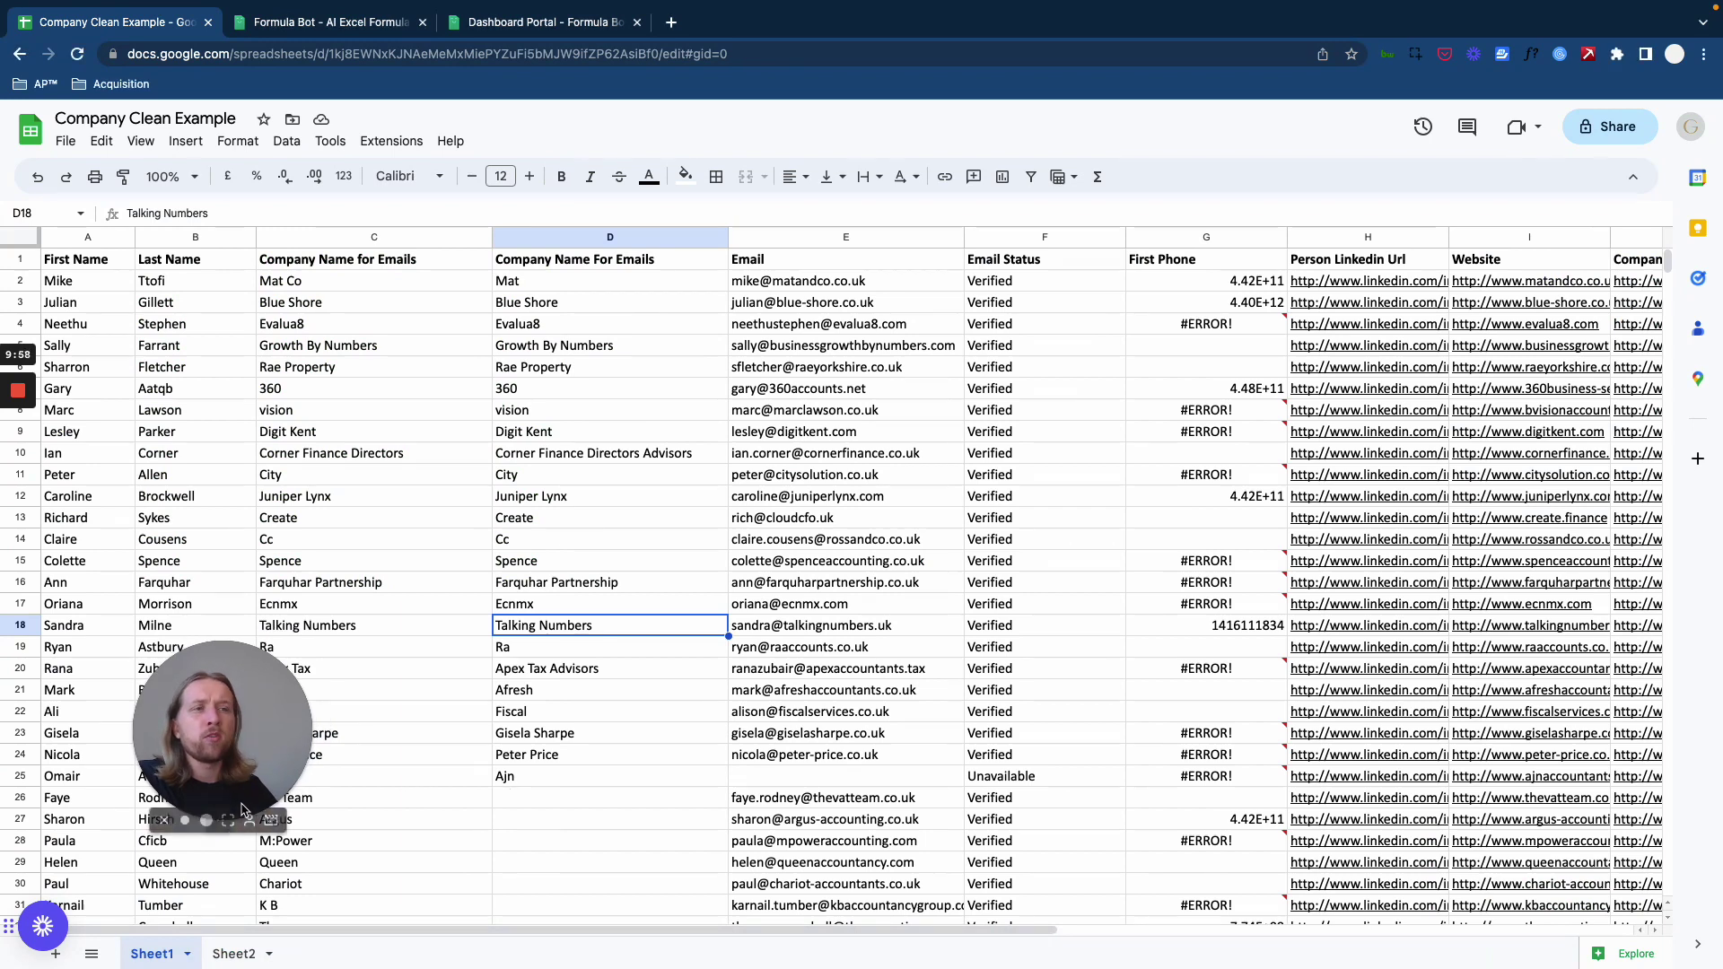
drag(310, 693, 855, 509)
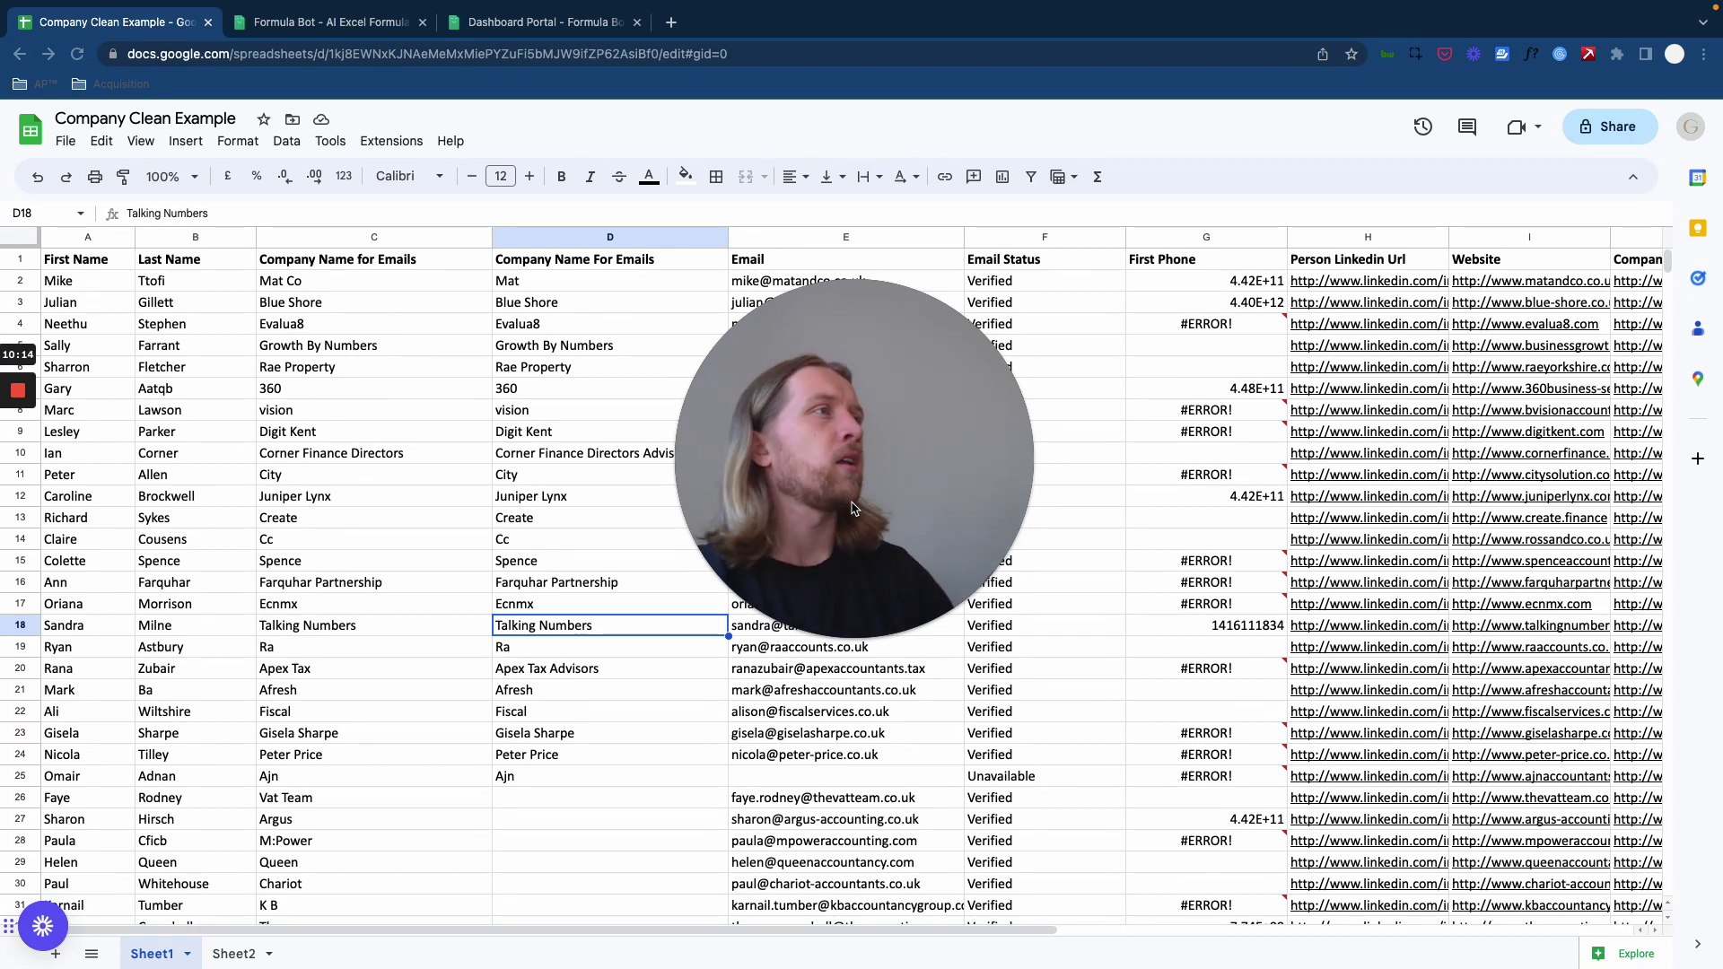
drag(945, 472, 384, 667)
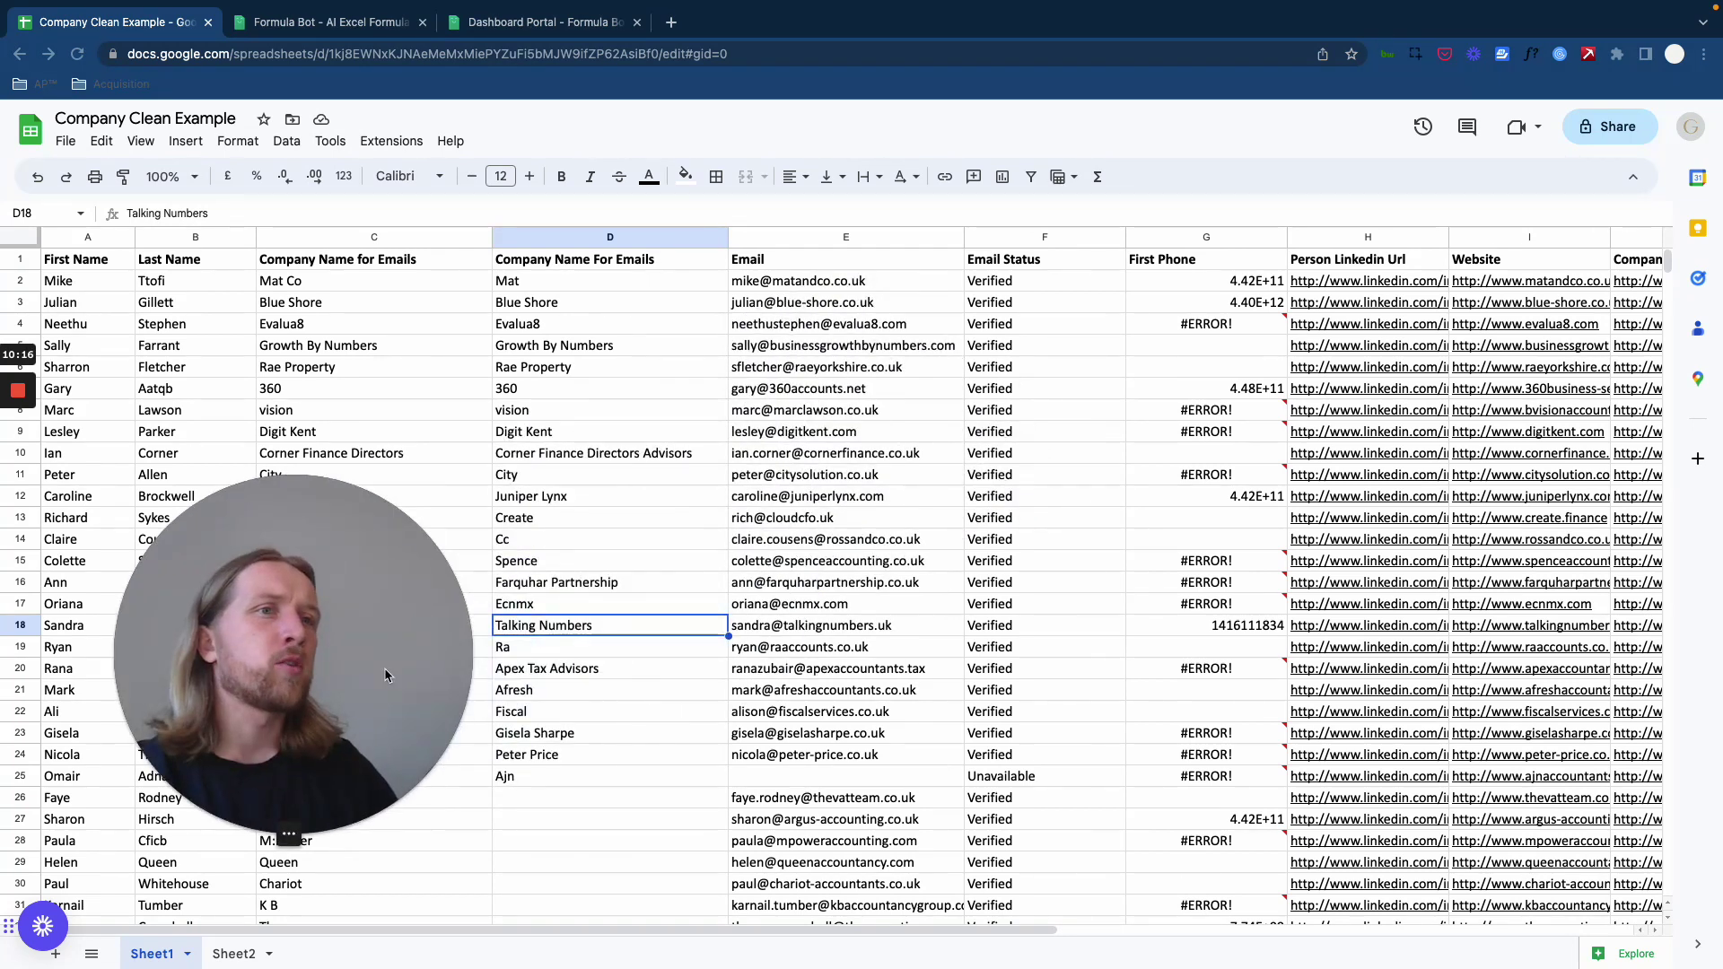
click(1192, 387)
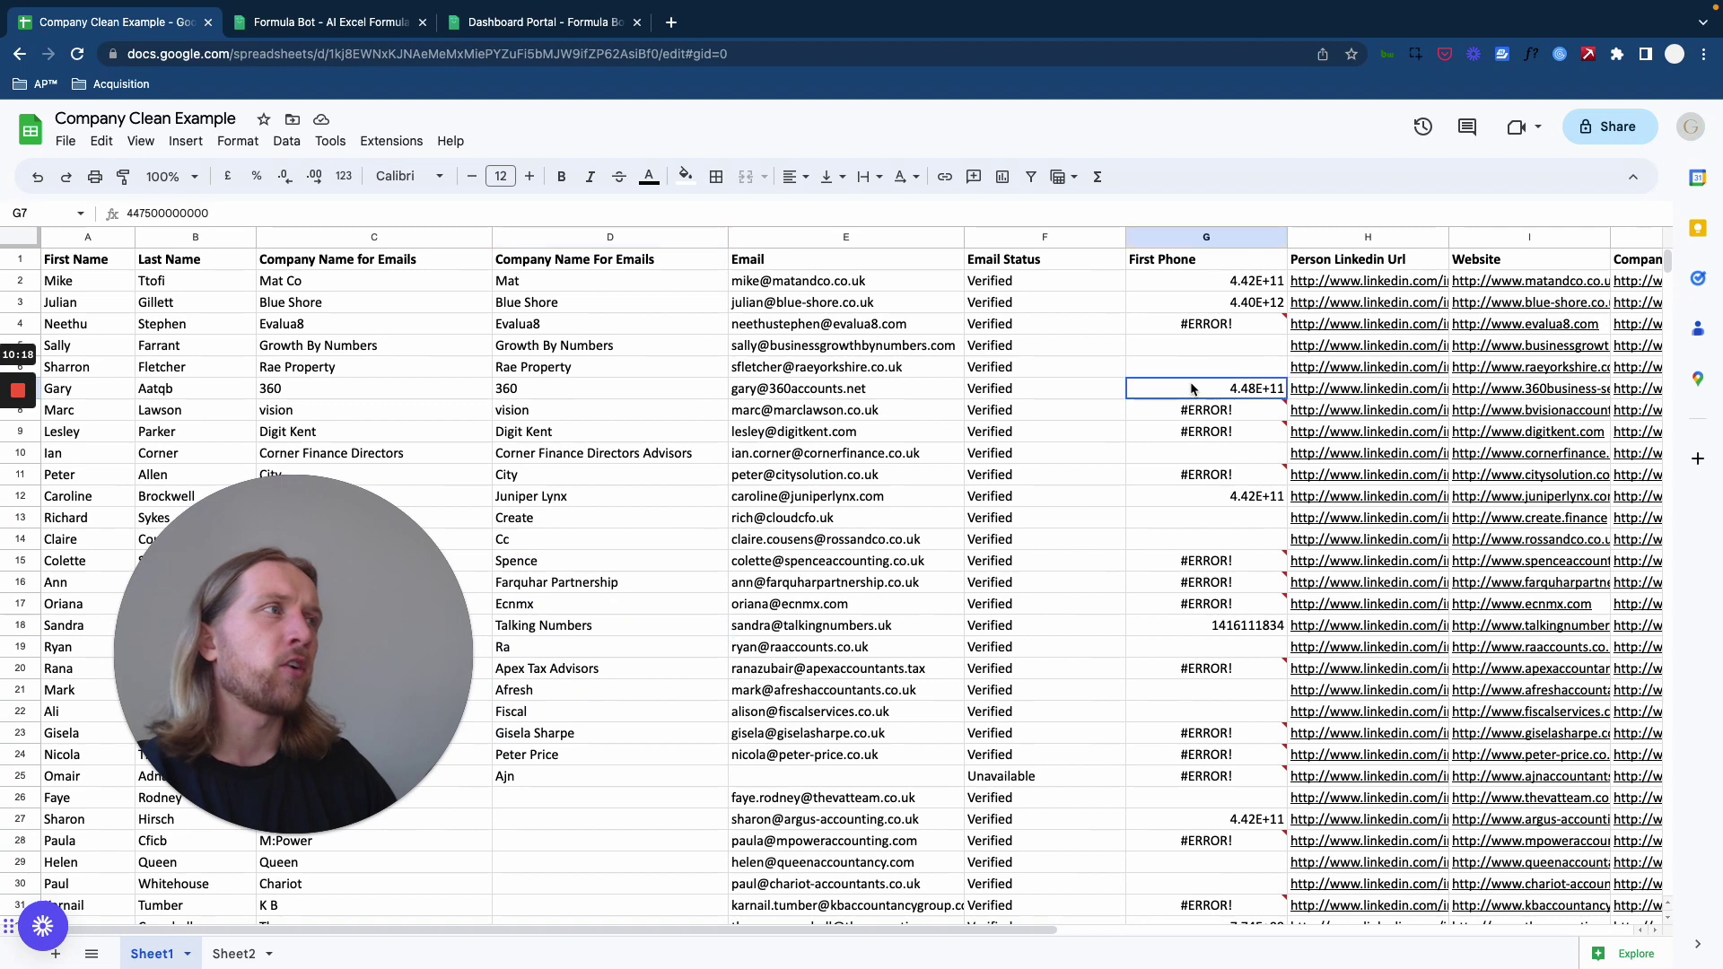
click(282, 353)
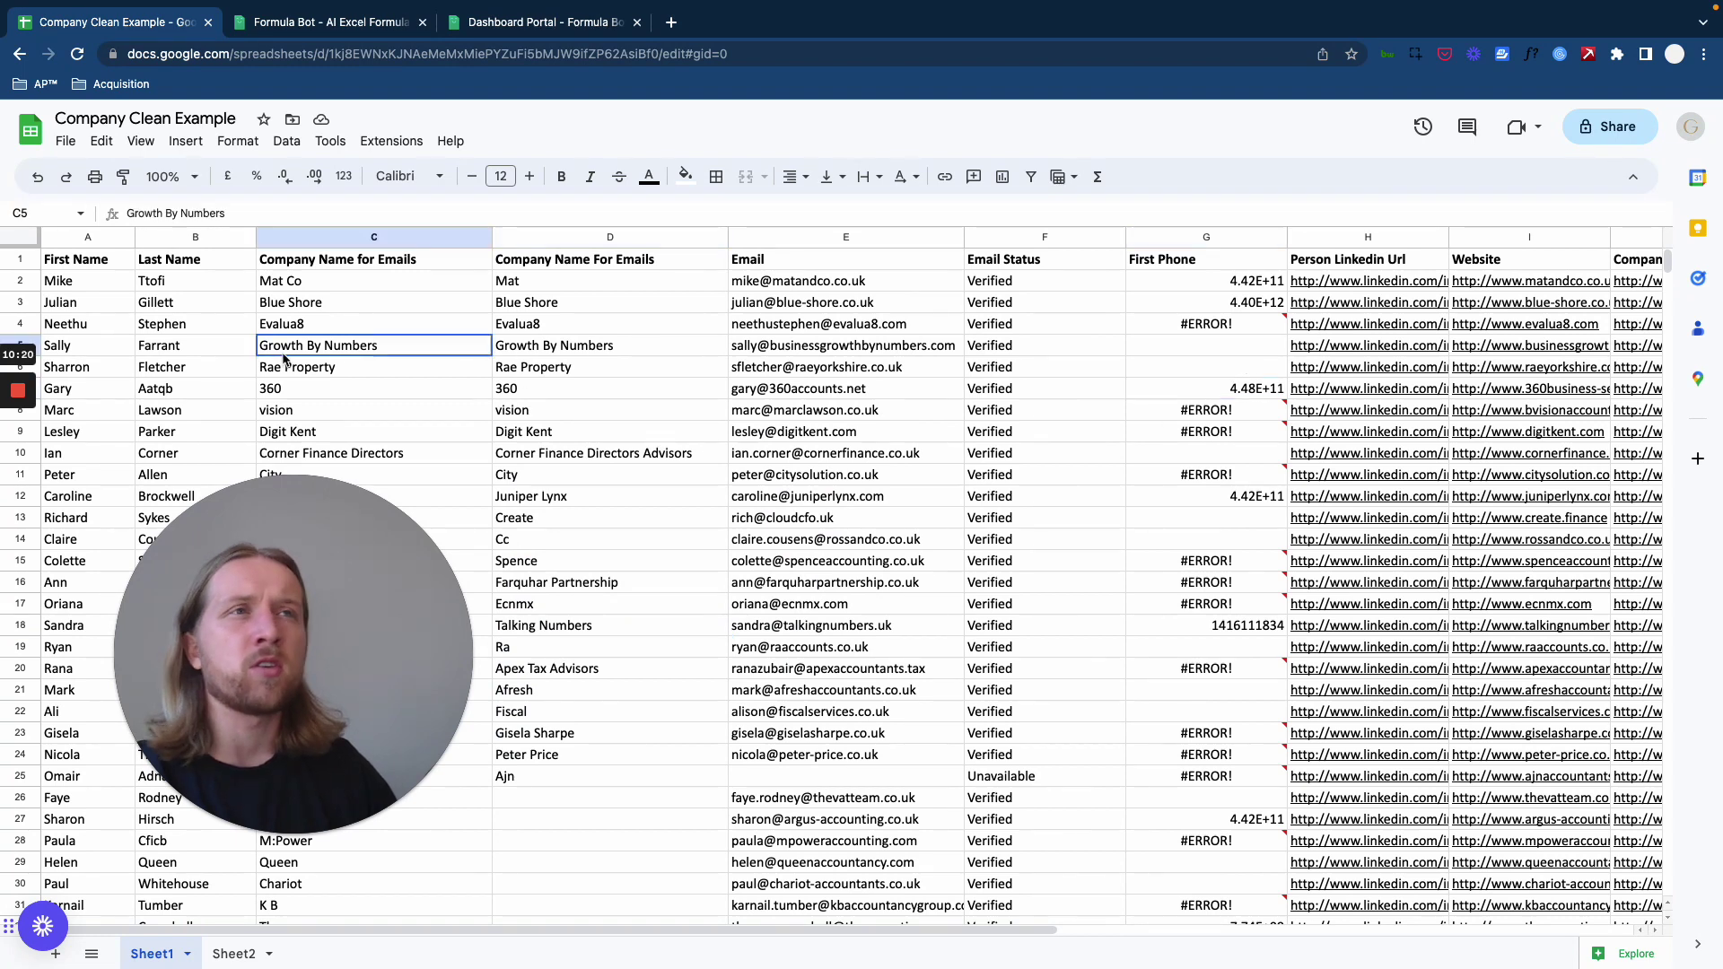
click(621, 395)
drag(353, 668, 340, 696)
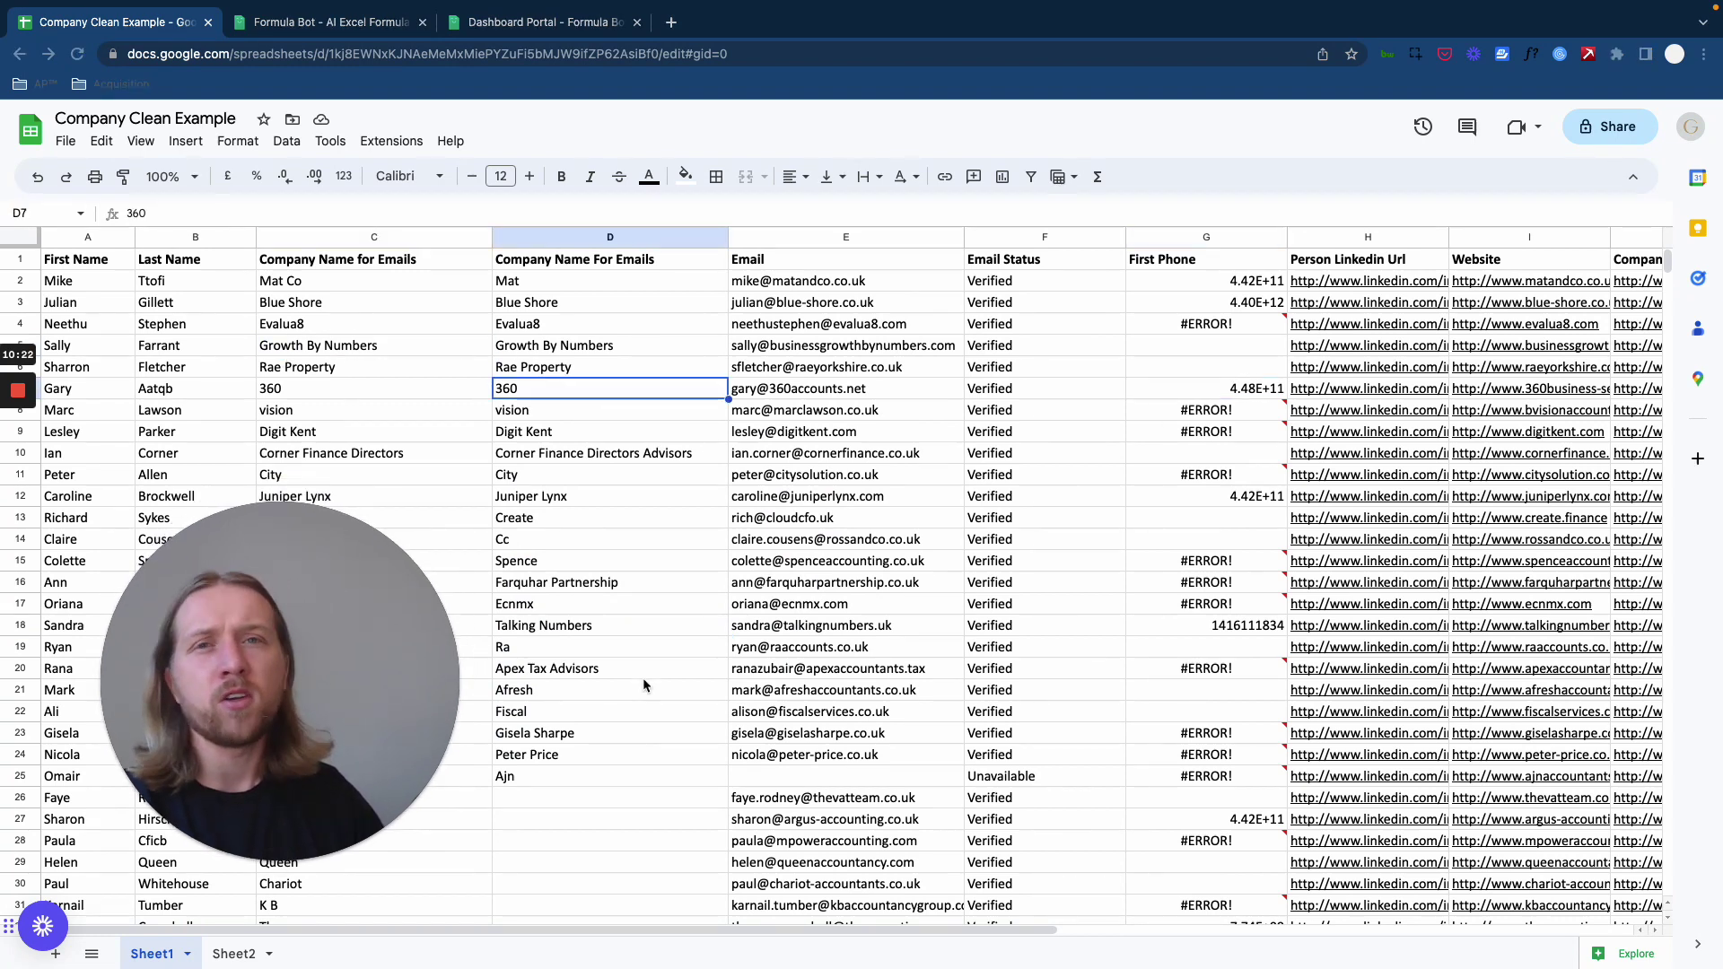
mouse_move(359, 637)
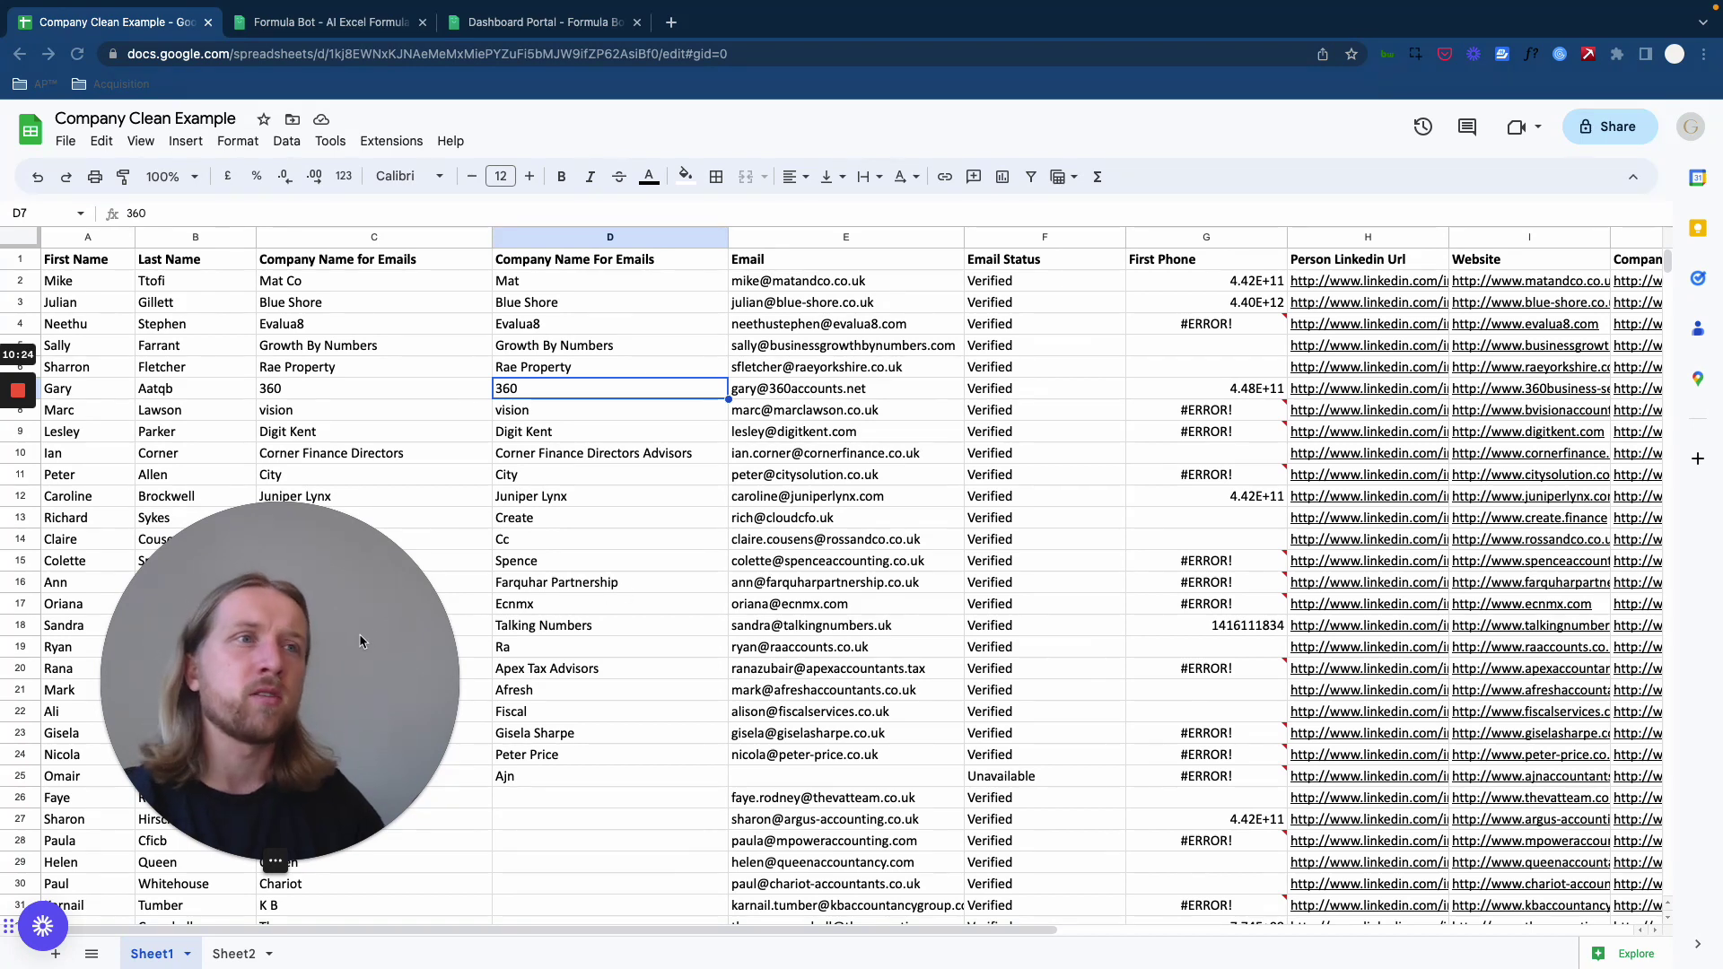
drag(359, 634, 364, 656)
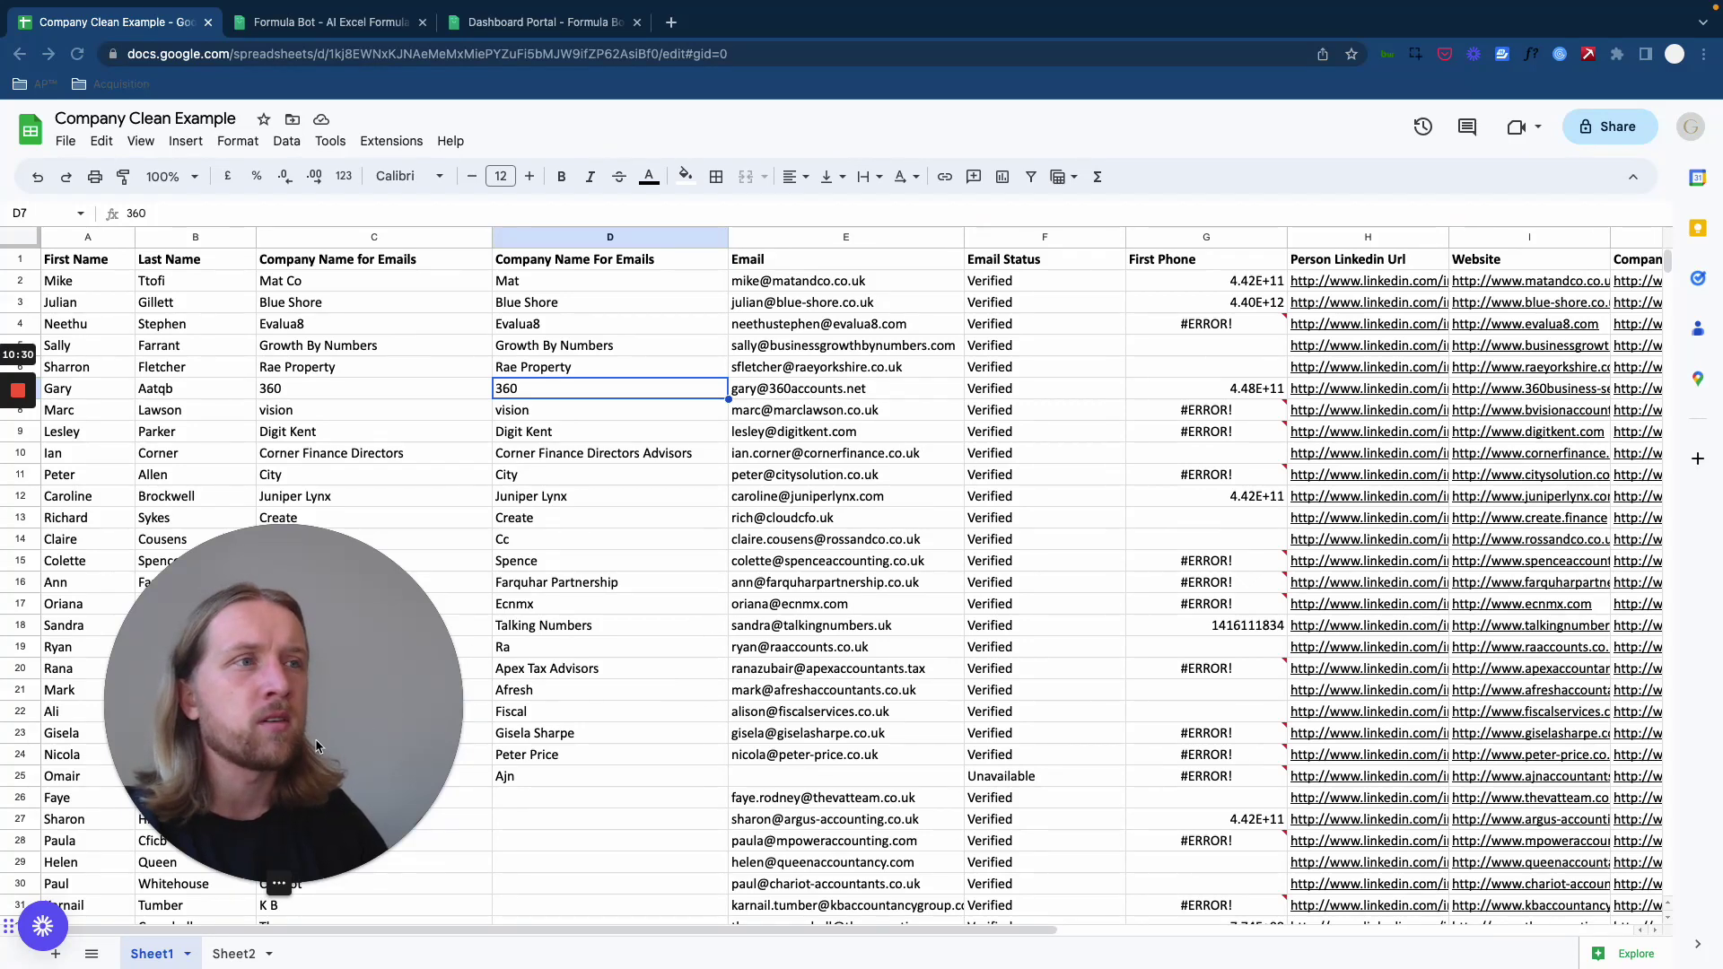
drag(364, 700, 892, 489)
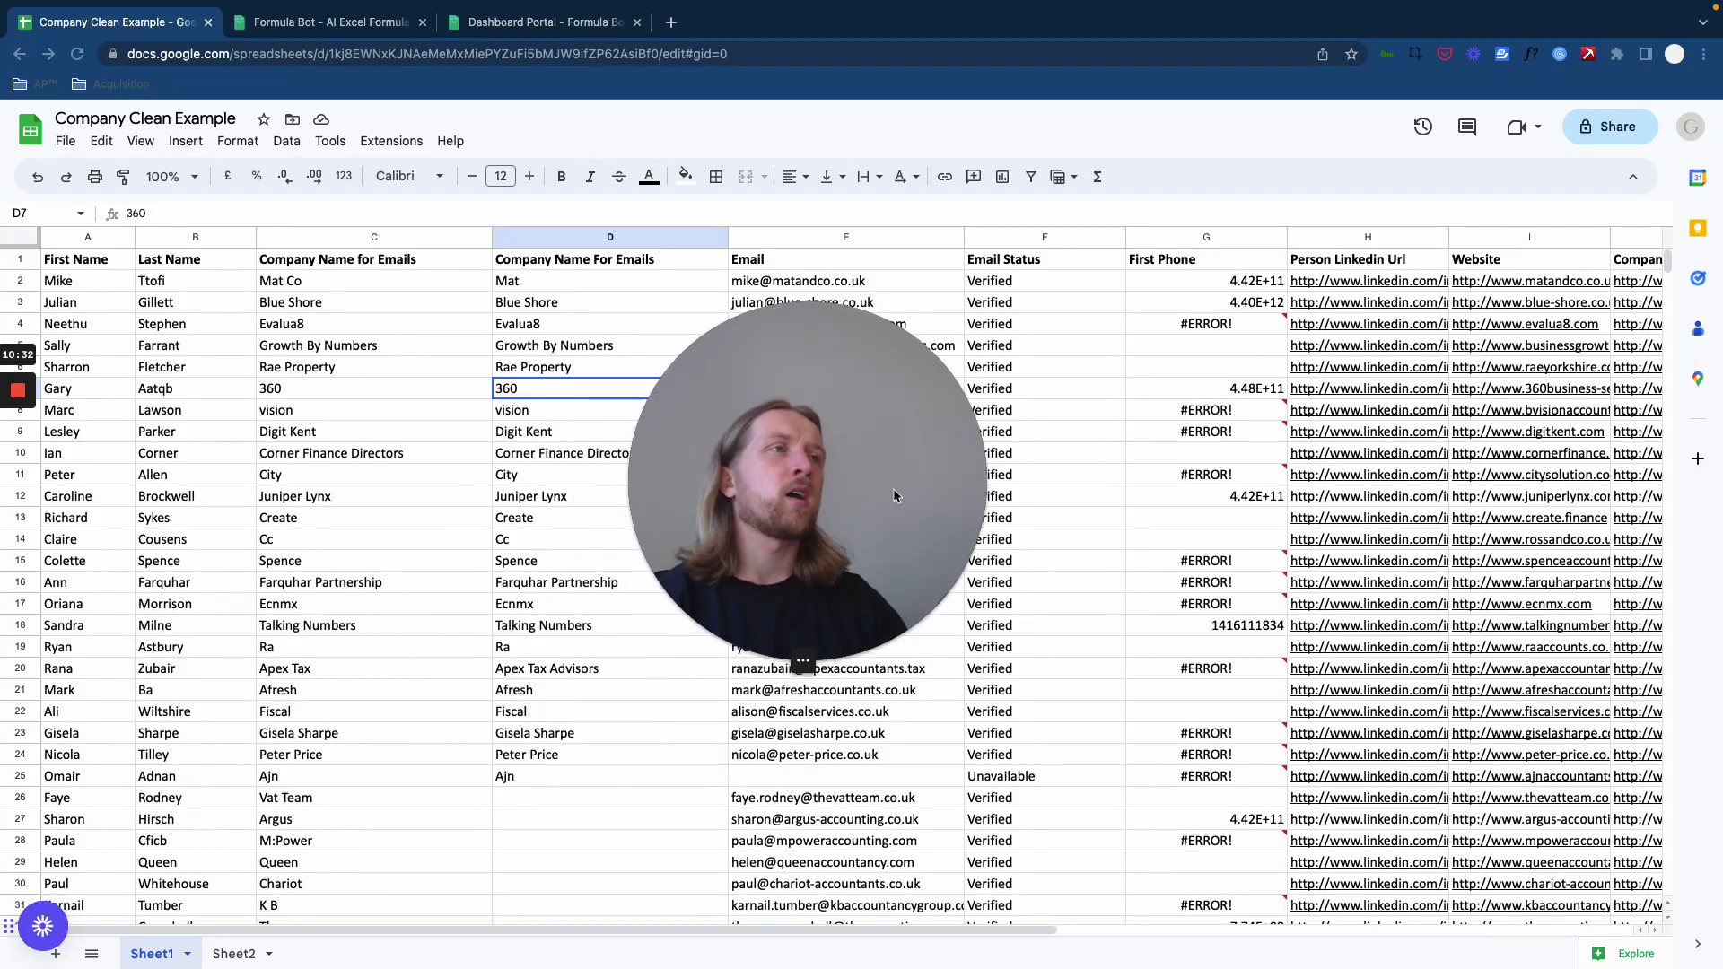
mouse_move(23, 398)
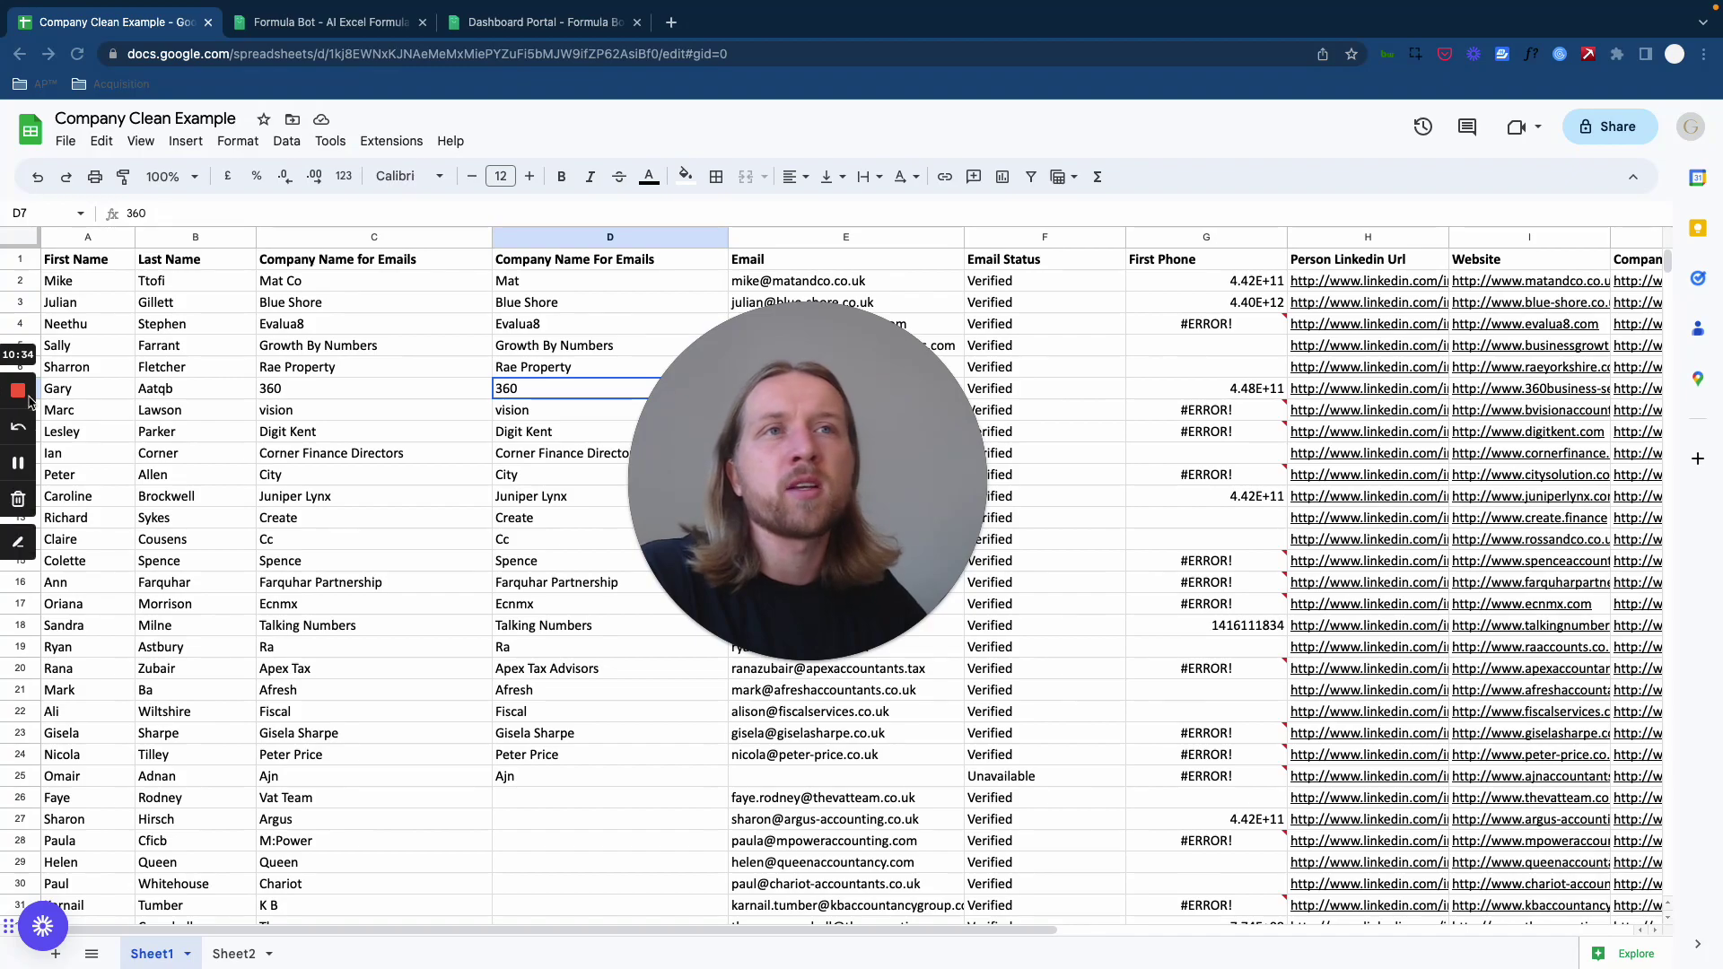